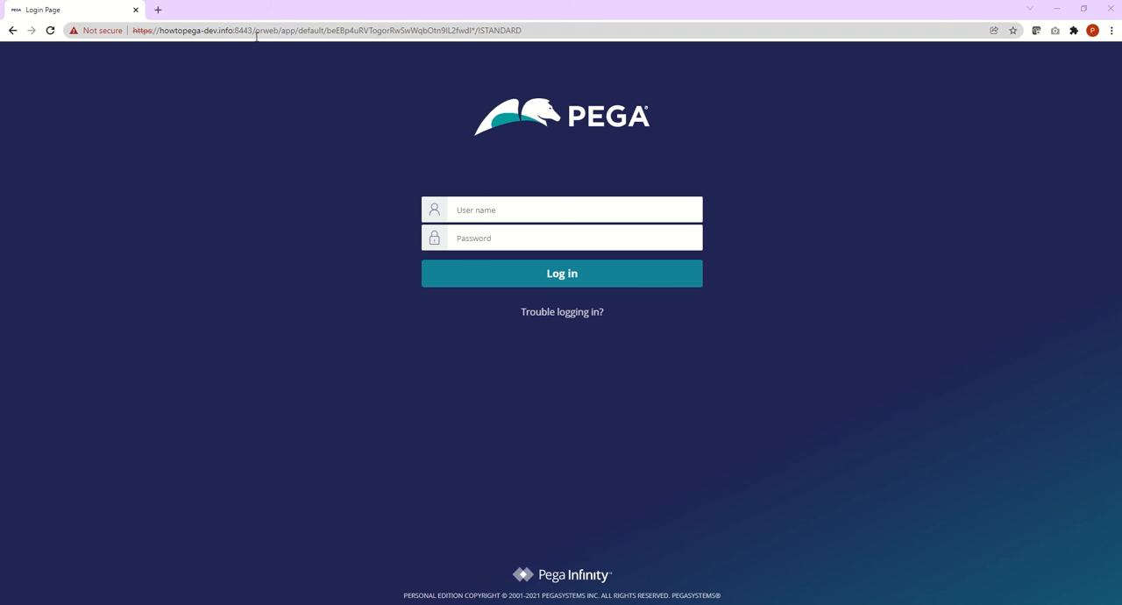
Step: Log in to Pega with the operator's user name and password
drag(277, 29, 134, 30)
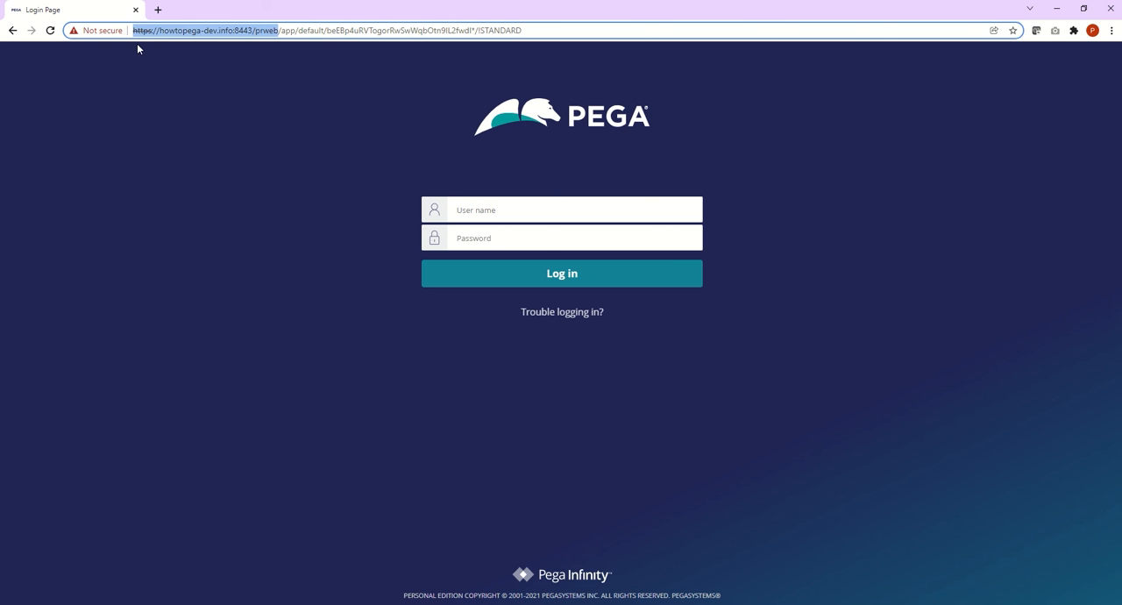
click(498, 209)
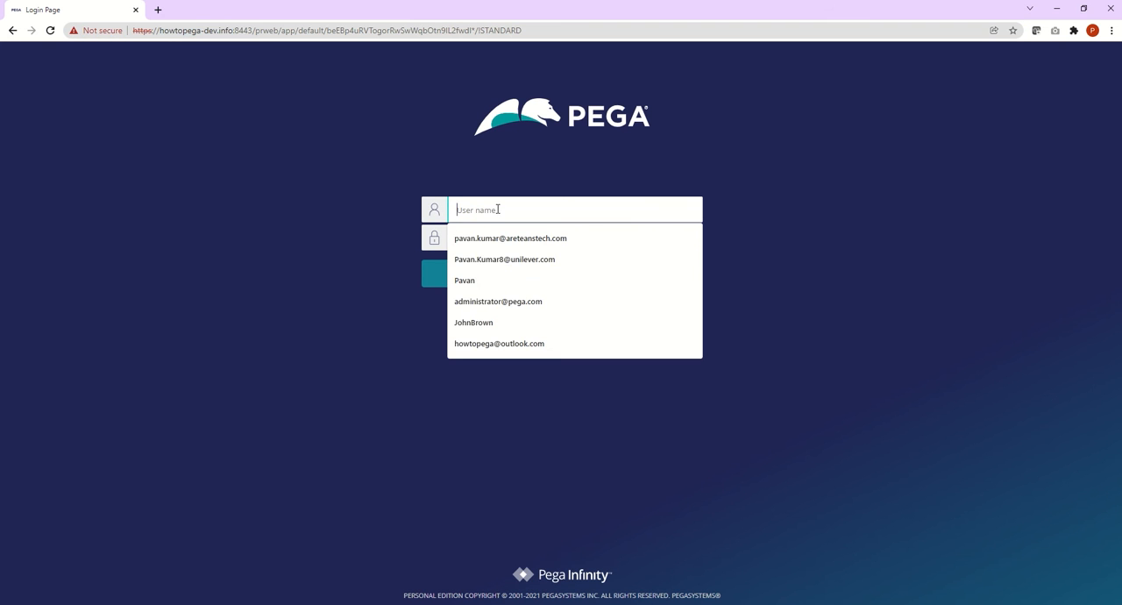
click(481, 280)
click(488, 238)
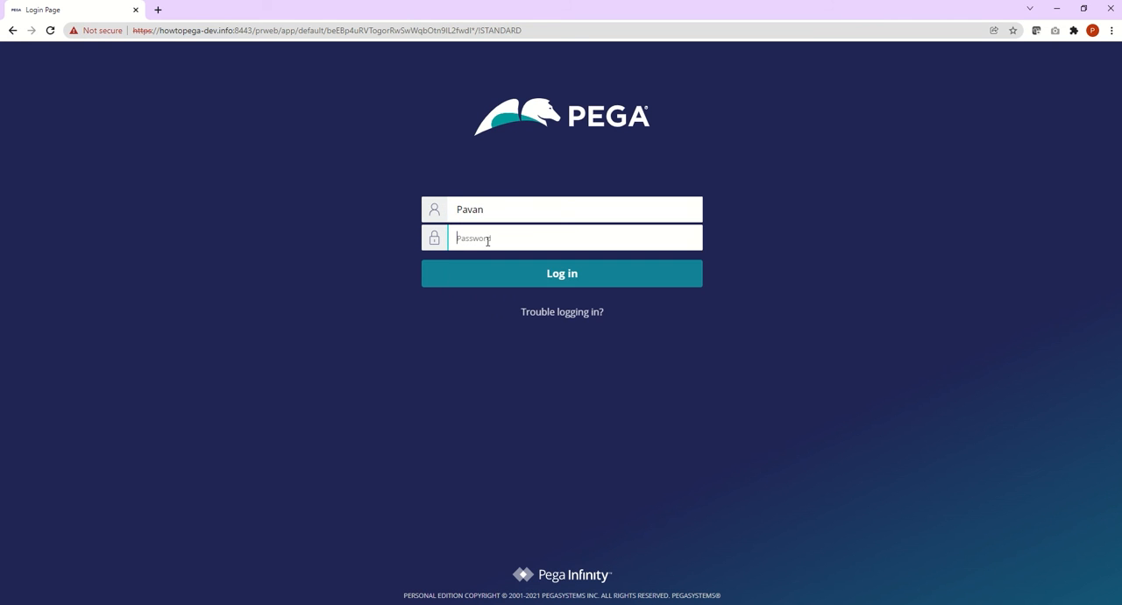
text(rules)
click(555, 275)
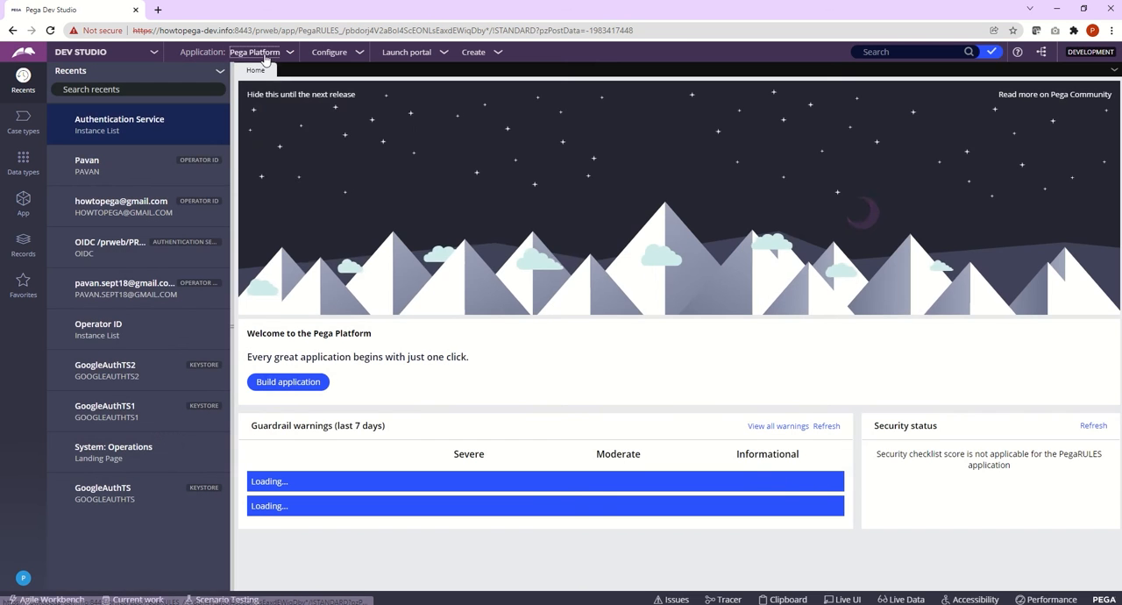
Step: Switch the current application from Pega Platform to Onboarding
click(263, 52)
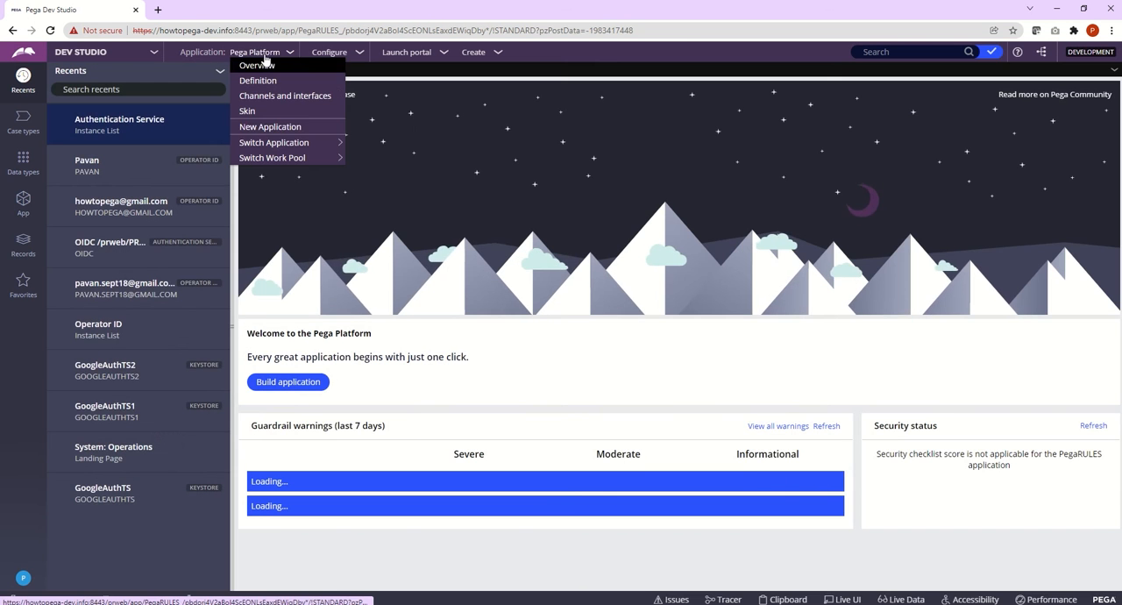
mouse_move(316, 142)
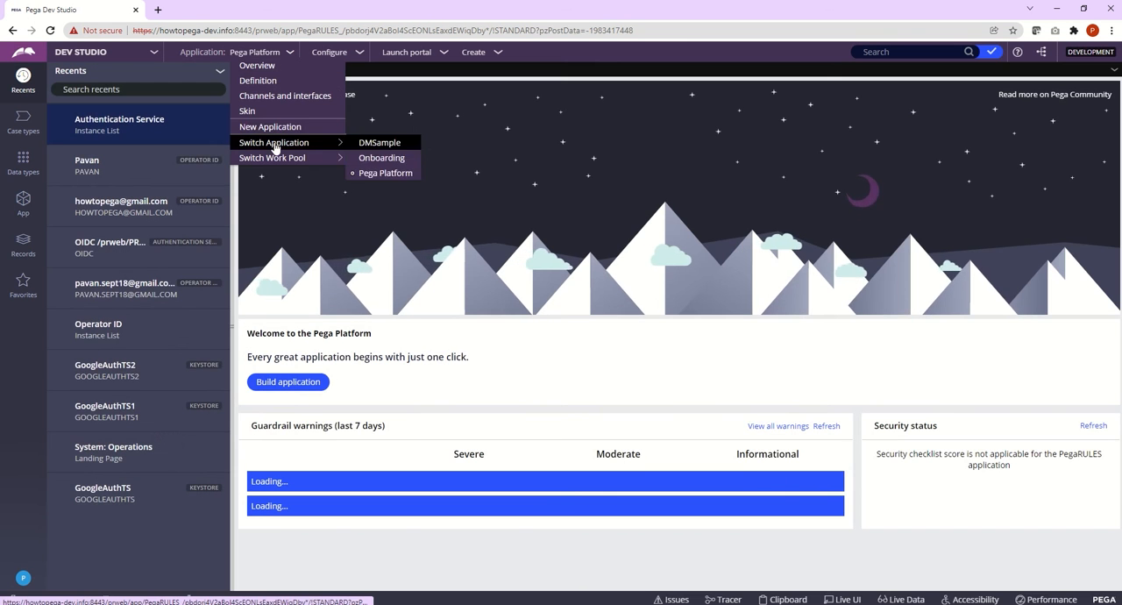
click(368, 159)
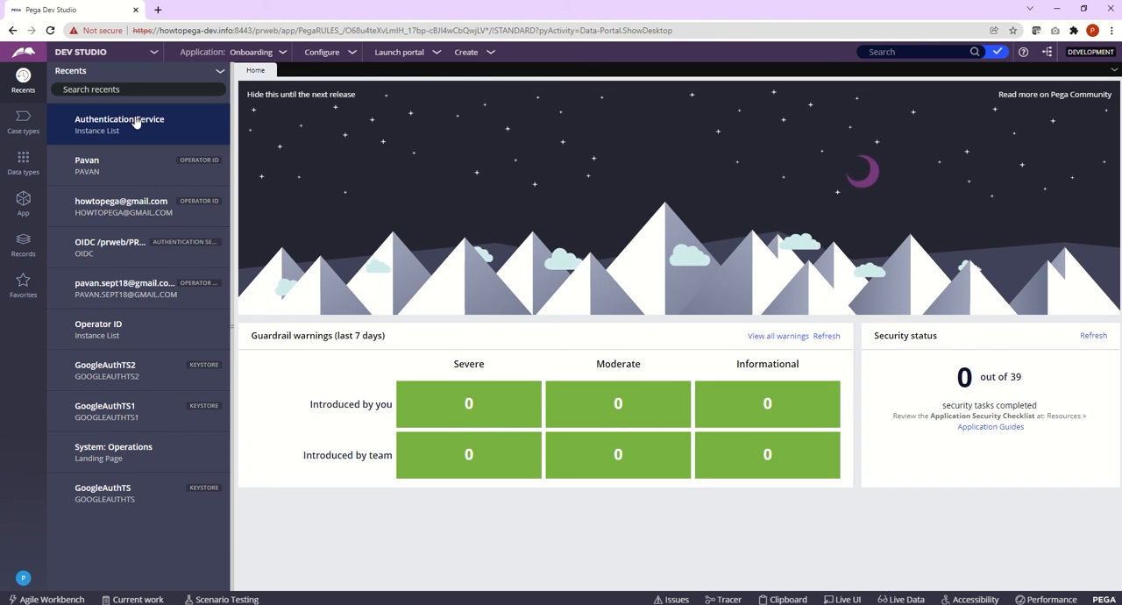
Step: Open the list of Authentication Service instances under the SysAdmin records
click(24, 245)
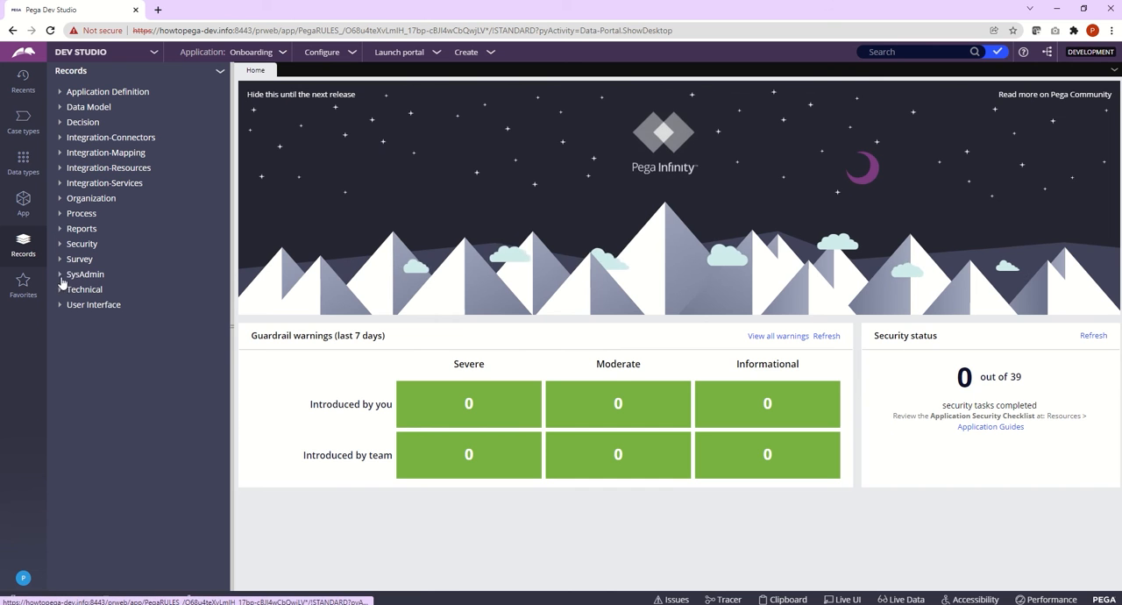
click(62, 279)
click(99, 335)
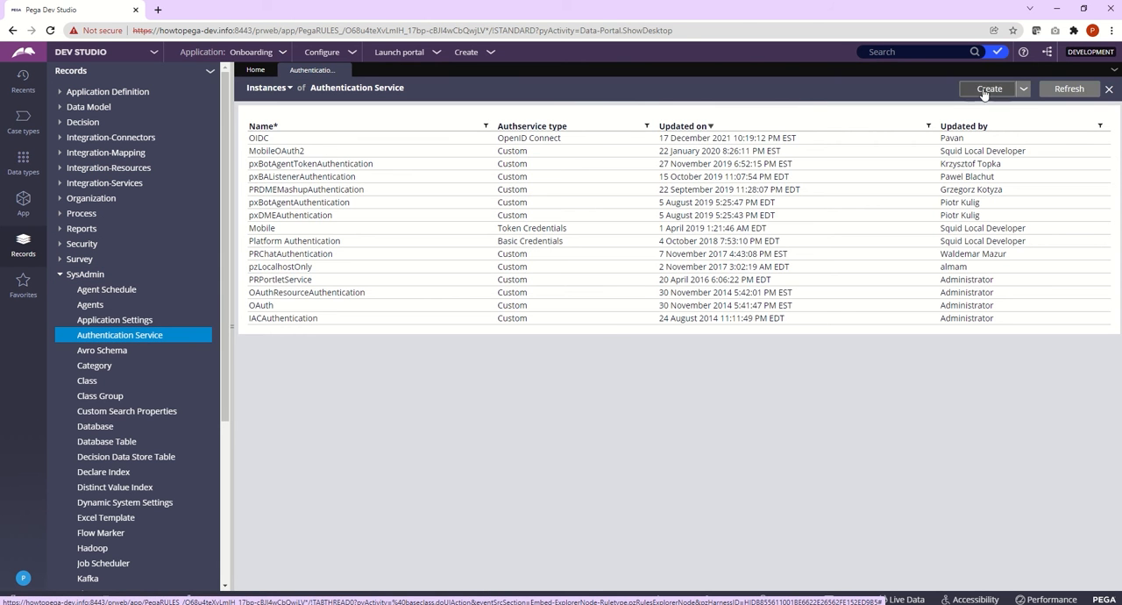
Step: Start a new authentication service of type OpenID Connect and name it OIDCAuth
click(986, 90)
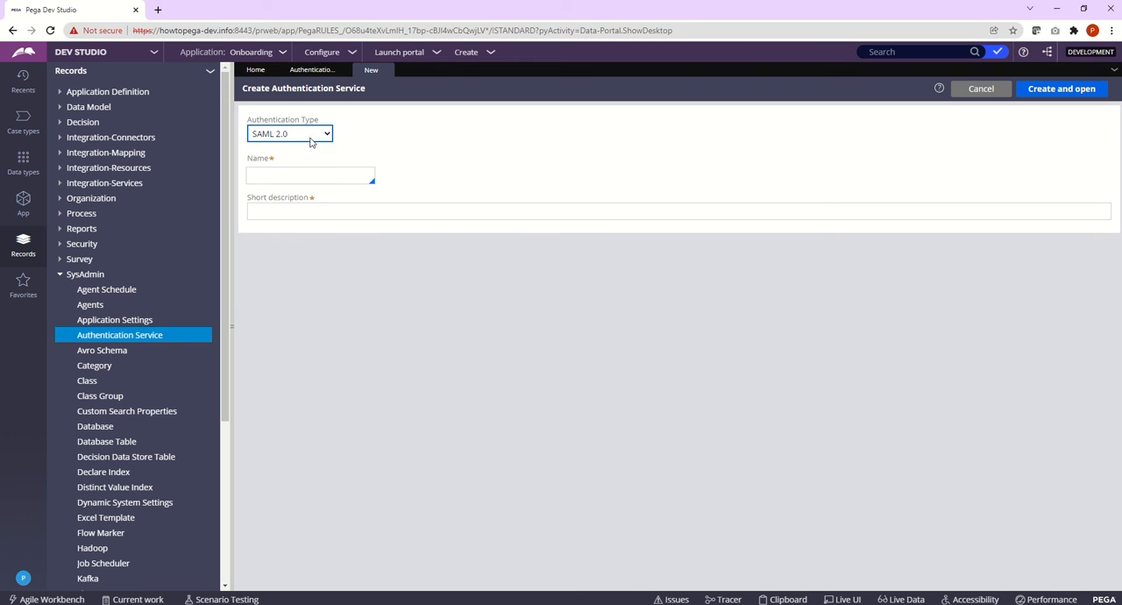
click(311, 140)
click(298, 163)
click(298, 177)
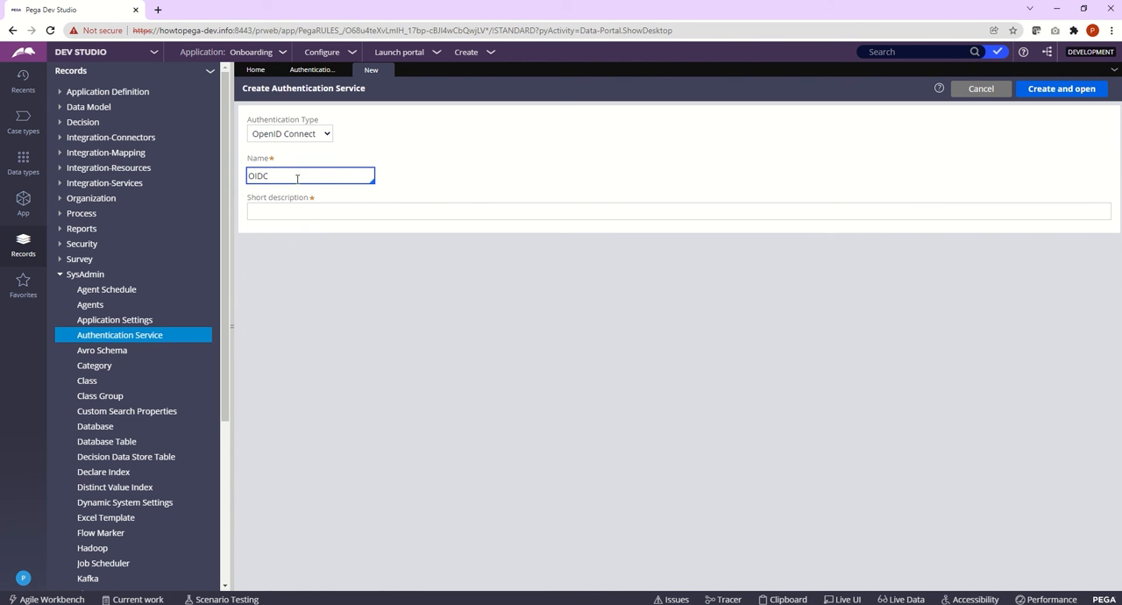
text(OIDCAuth)
key(Tab)
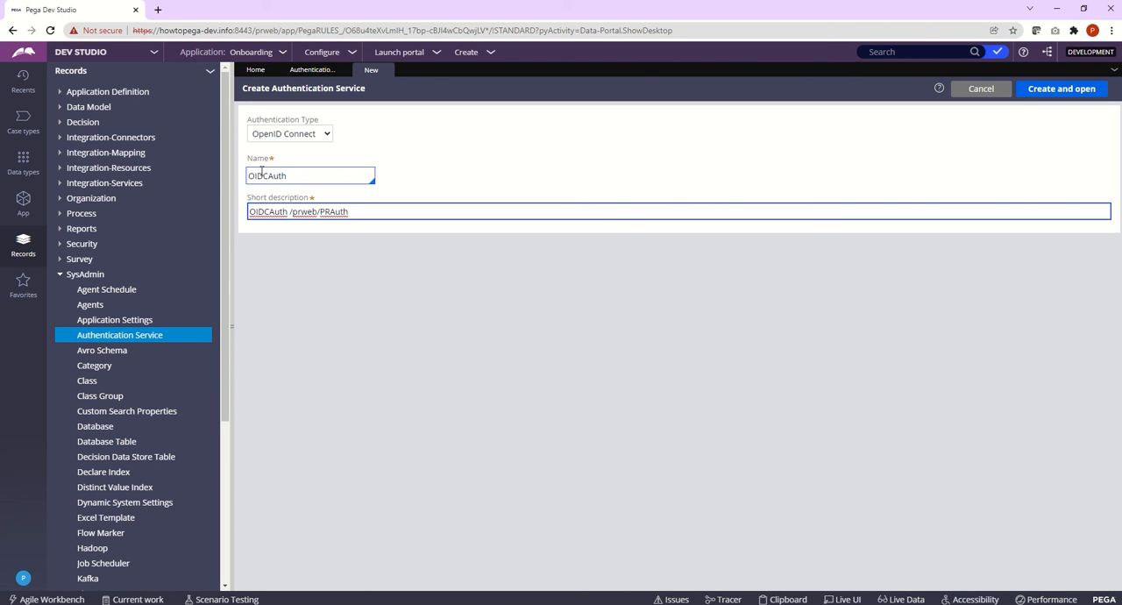
Step: Change the name to OIDCSSOAuth with short description "OIDCSSOAuth /prweb/PRAuth", and create and open the authentication service
click(272, 175)
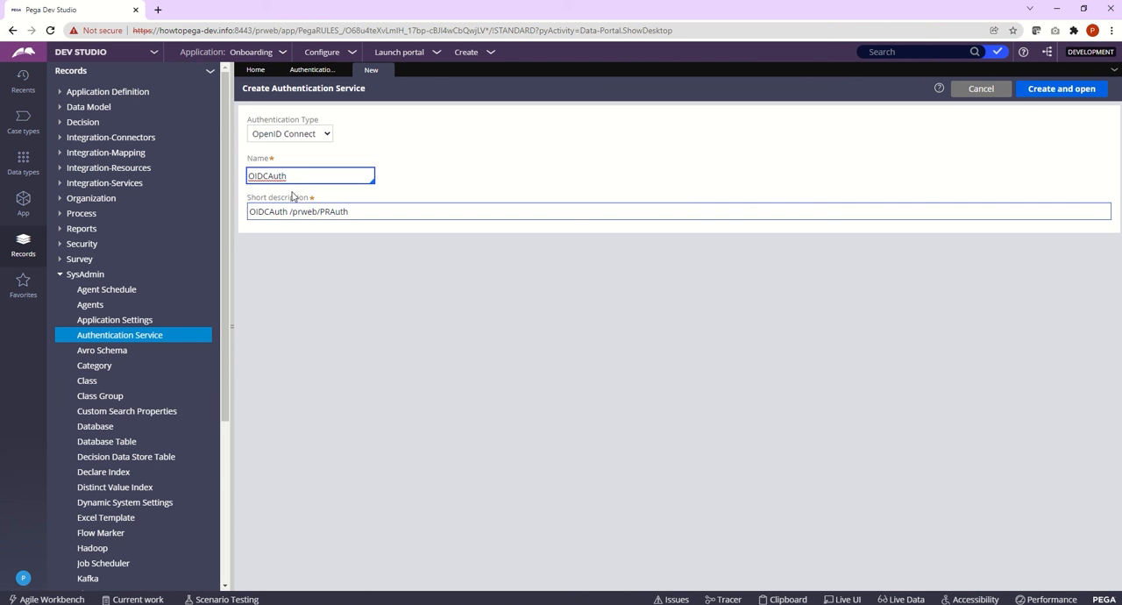
text(SSO)
key(ctrl+a)
key(ctrl+c)
double_click(277, 212)
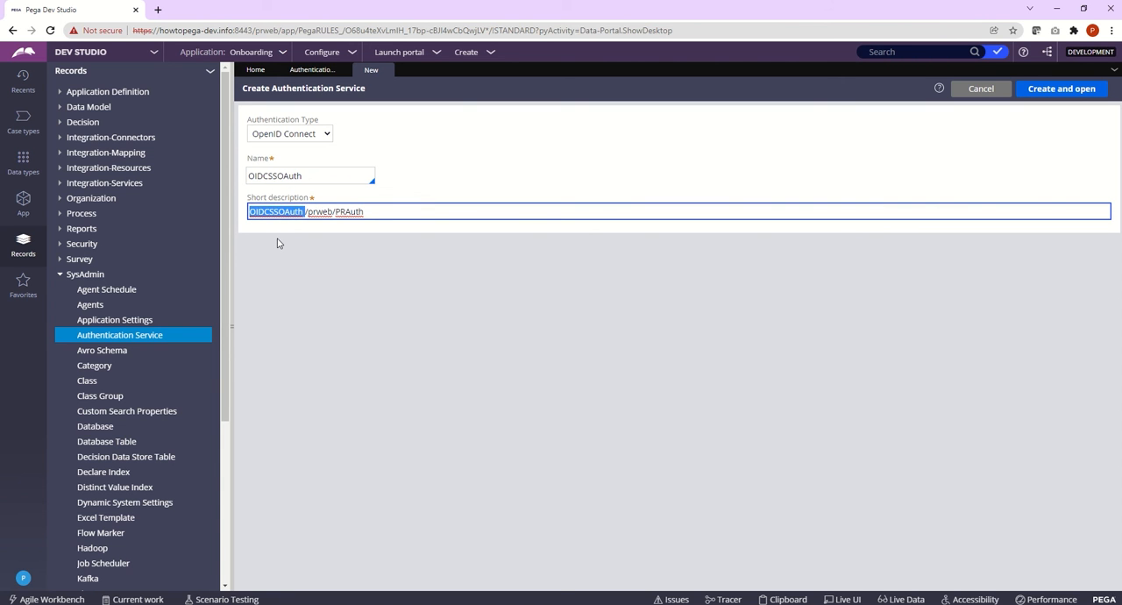
key(ctrl+v)
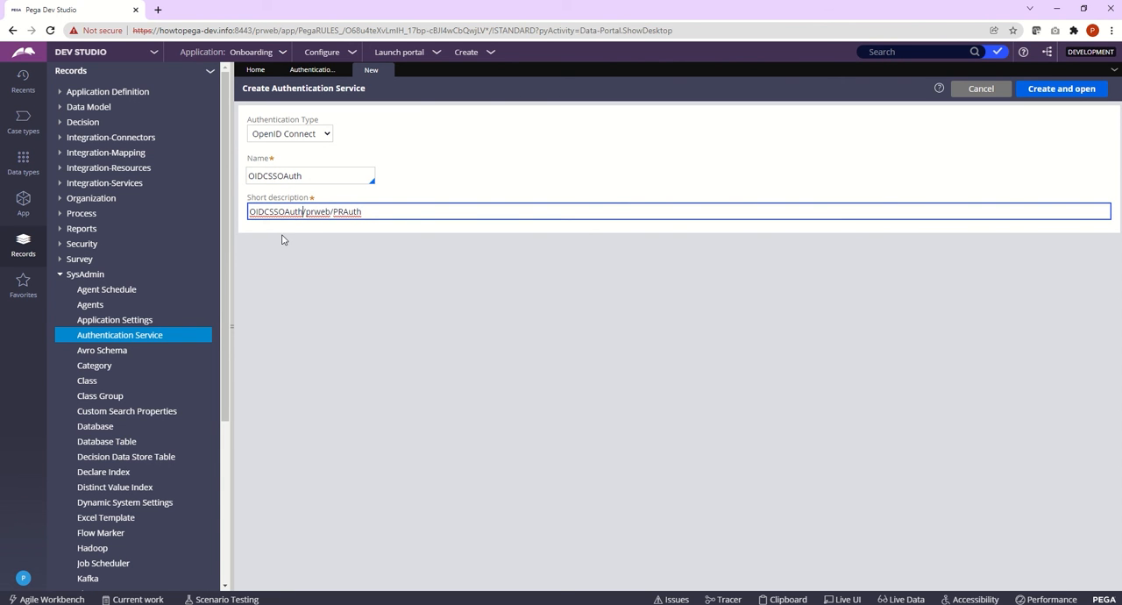
click(349, 252)
click(318, 178)
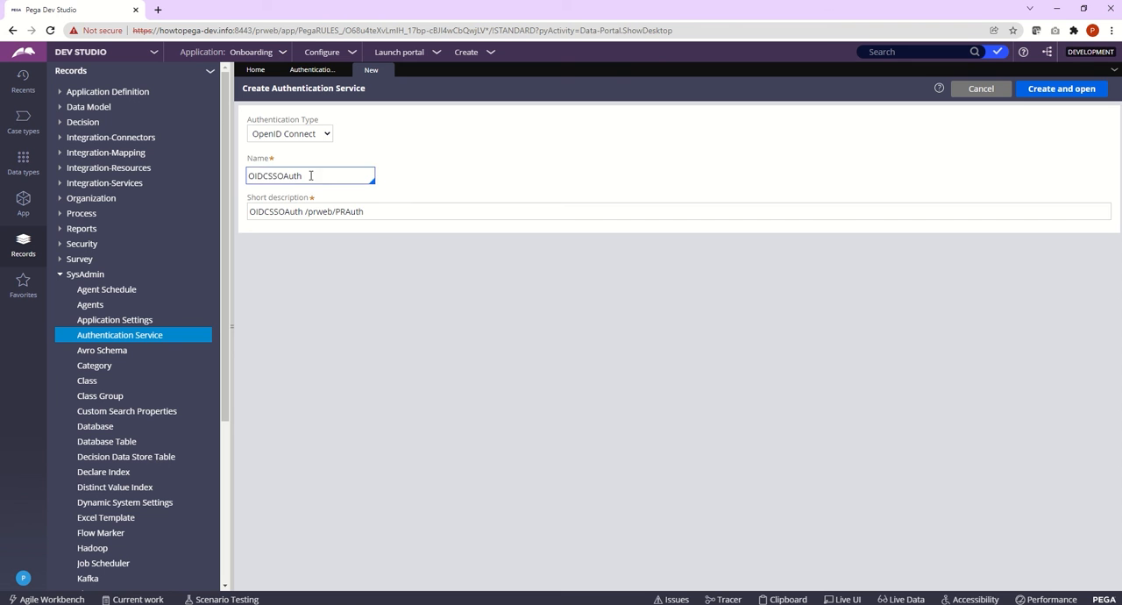
drag(318, 178, 284, 178)
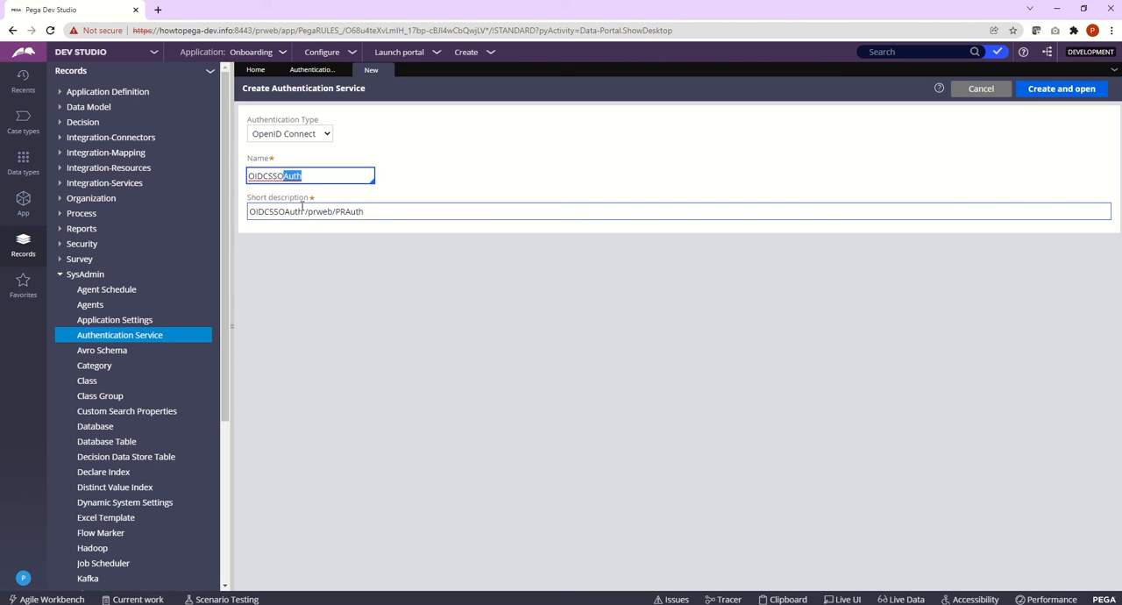
click(327, 269)
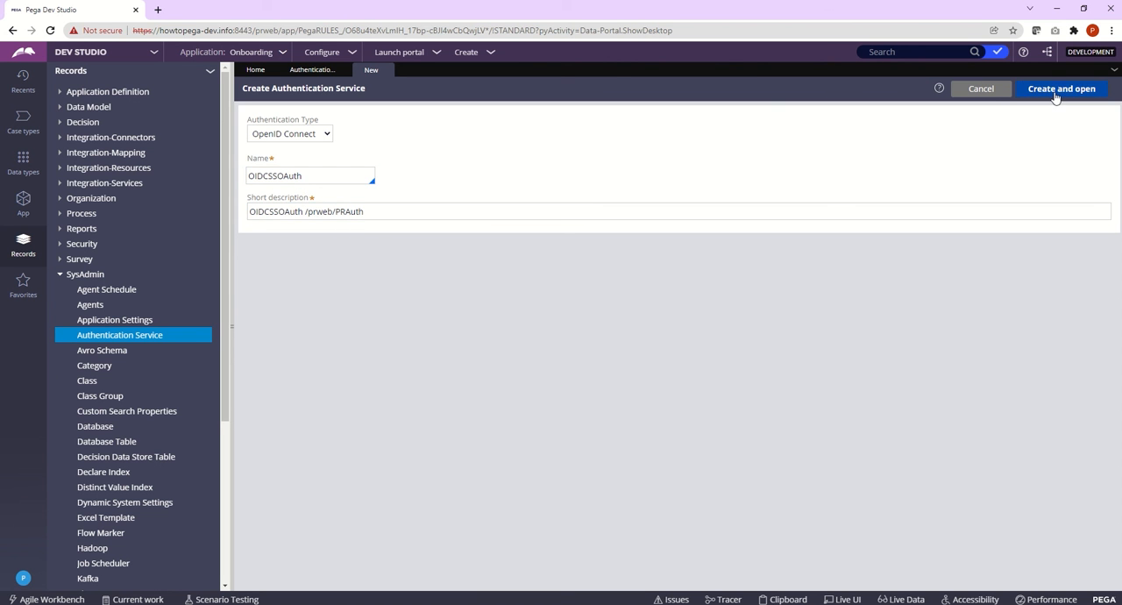
click(1056, 90)
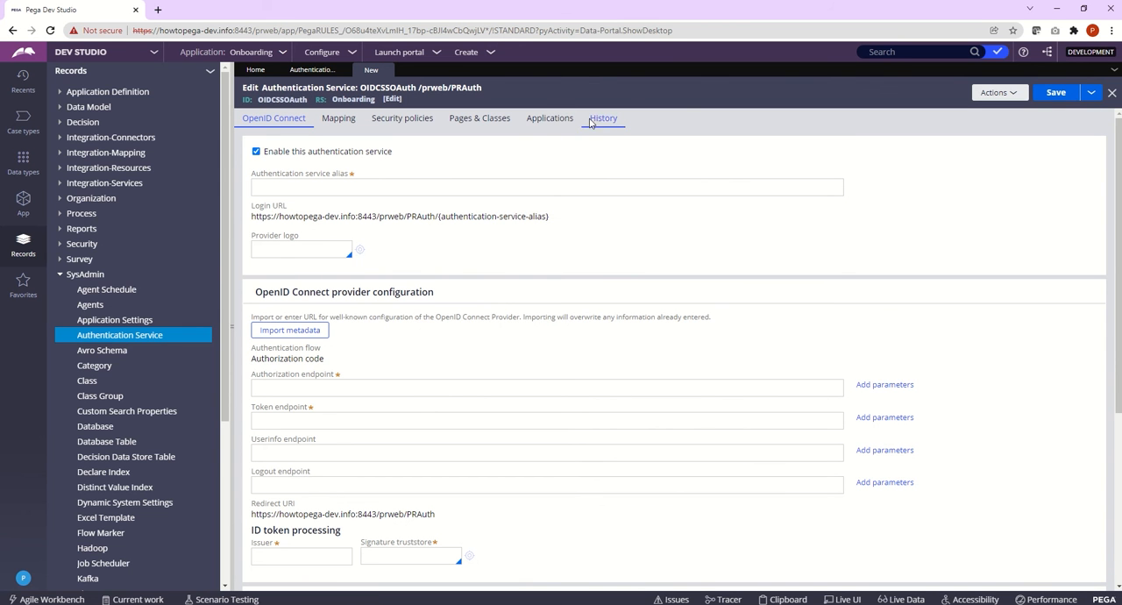
Step: Fill in both the description and the usage documentation of the authentication service with "OIDC SSO Auth"
double_click(276, 100)
key(ctrl+c)
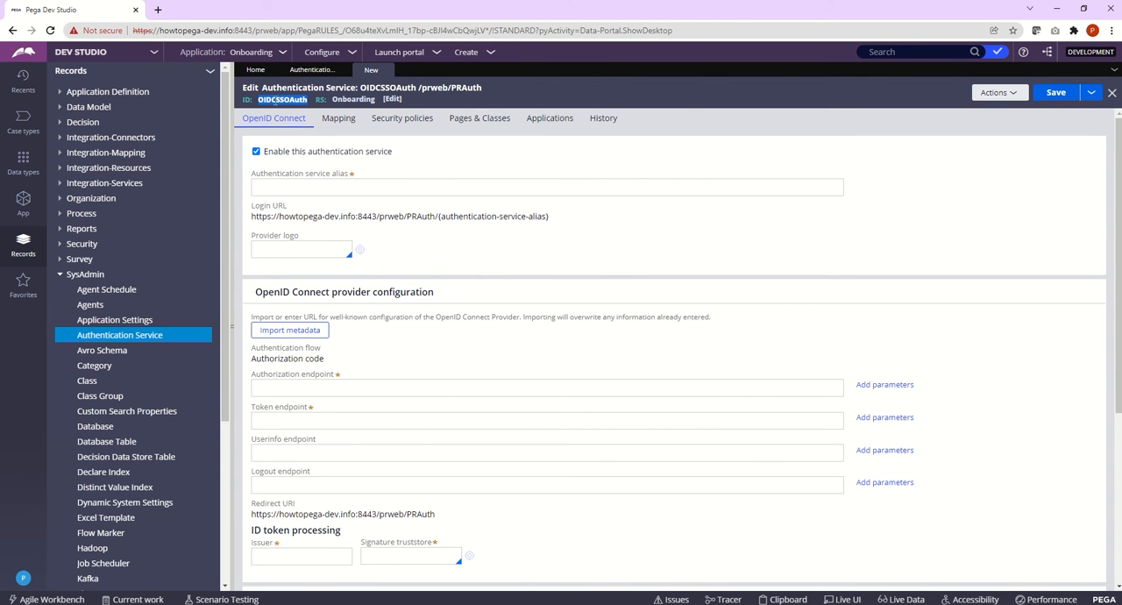
click(602, 117)
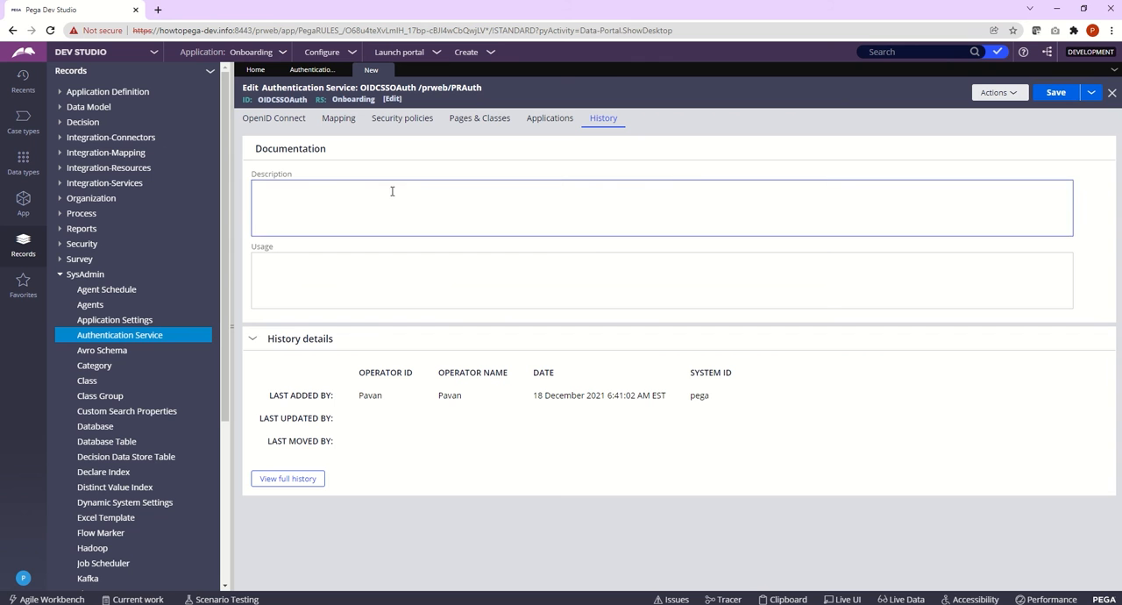
click(382, 193)
key(ctrl+v)
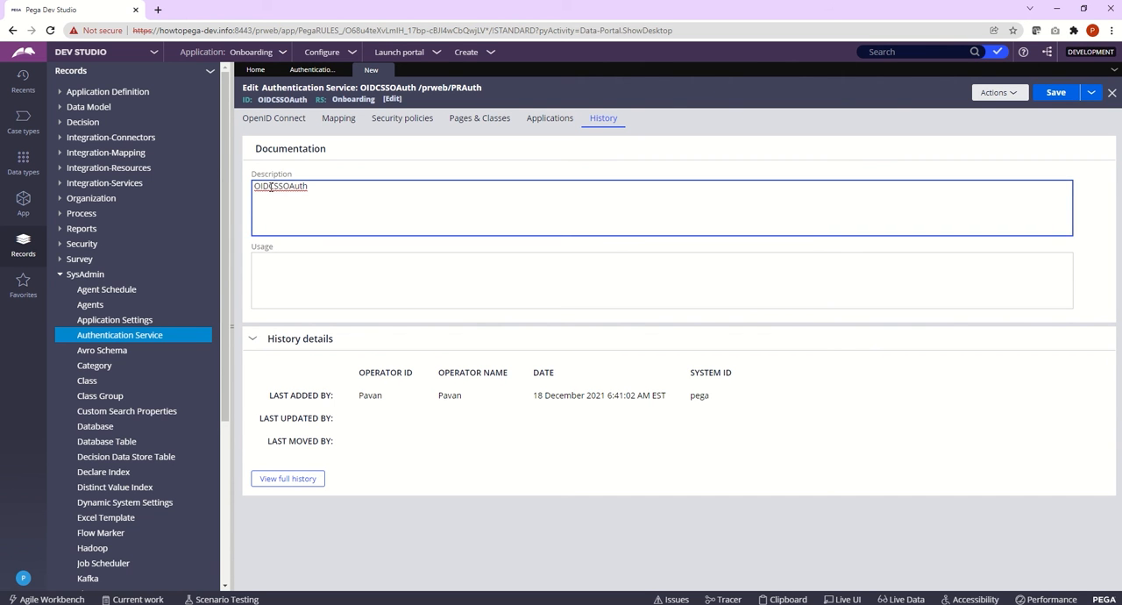
click(272, 186)
click(292, 186)
key(ctrl+a)
key(ctrl+c)
click(375, 280)
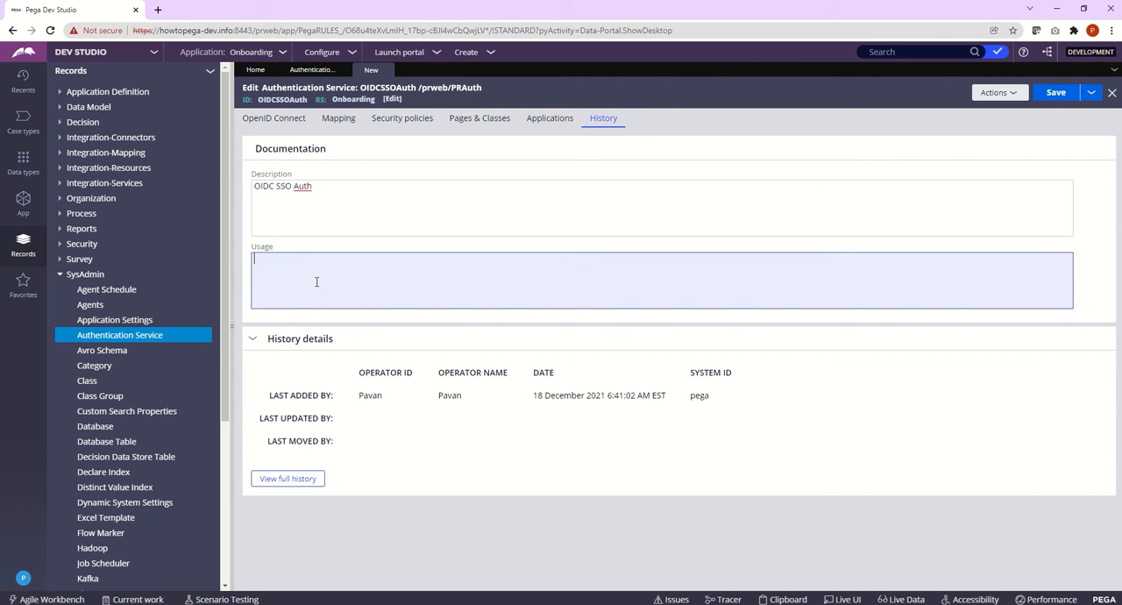
key(ctrl+v)
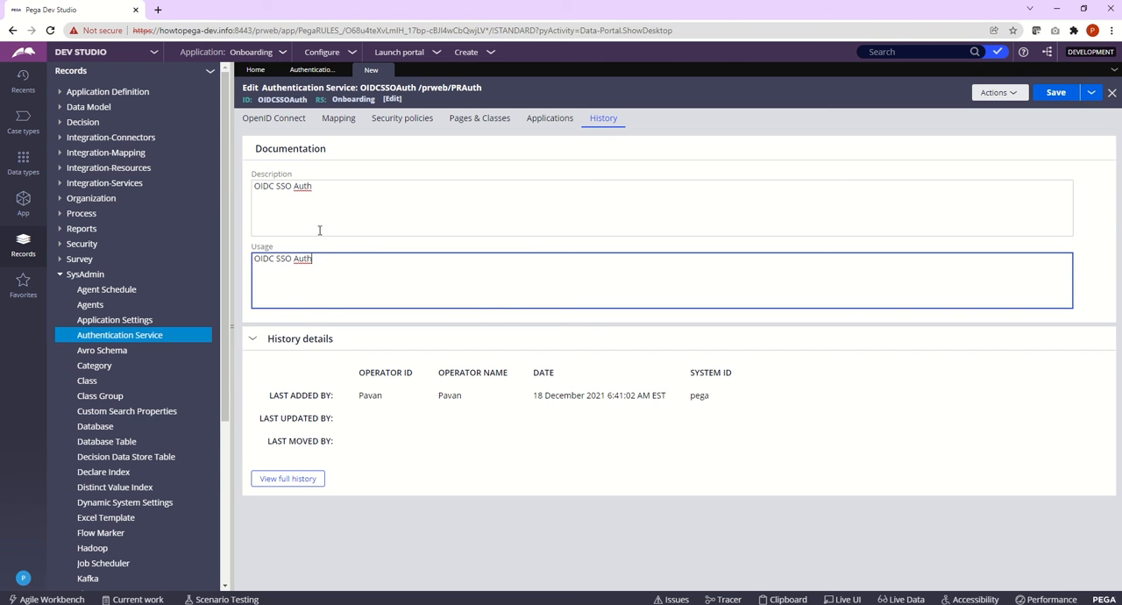
Step: Set the authentication service alias to OIDCSSOAuth in the OpenID Connect settings
click(263, 125)
click(603, 118)
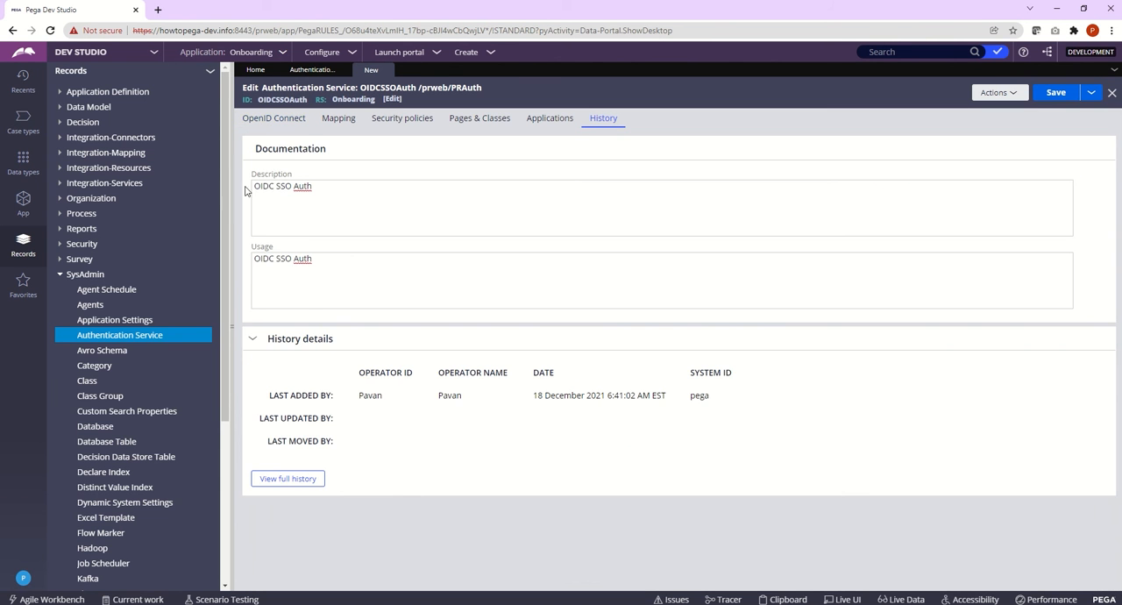
click(271, 123)
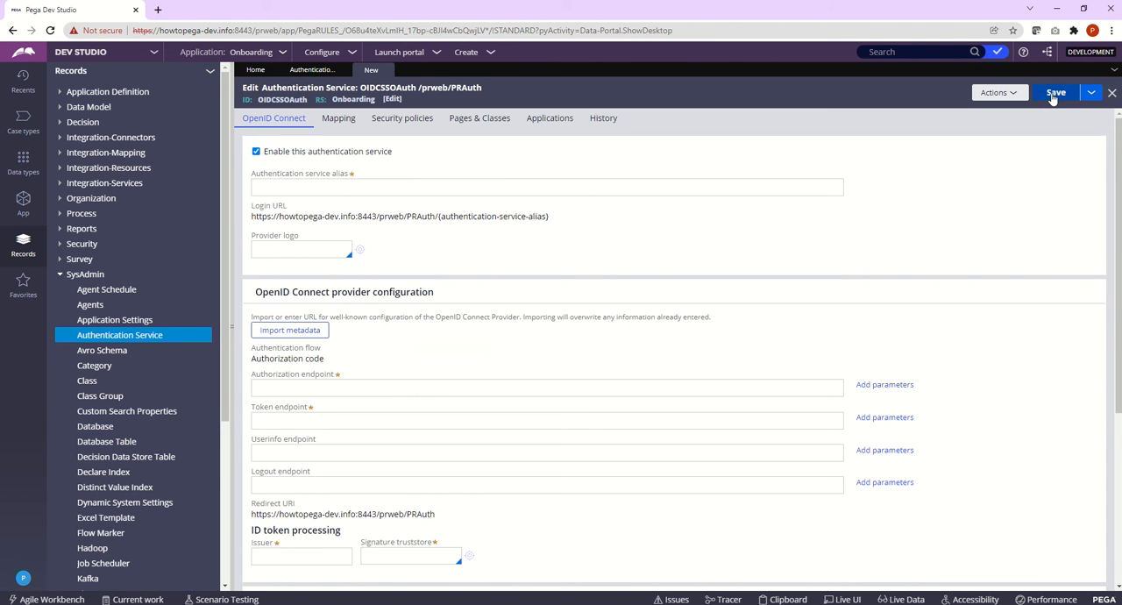
click(366, 185)
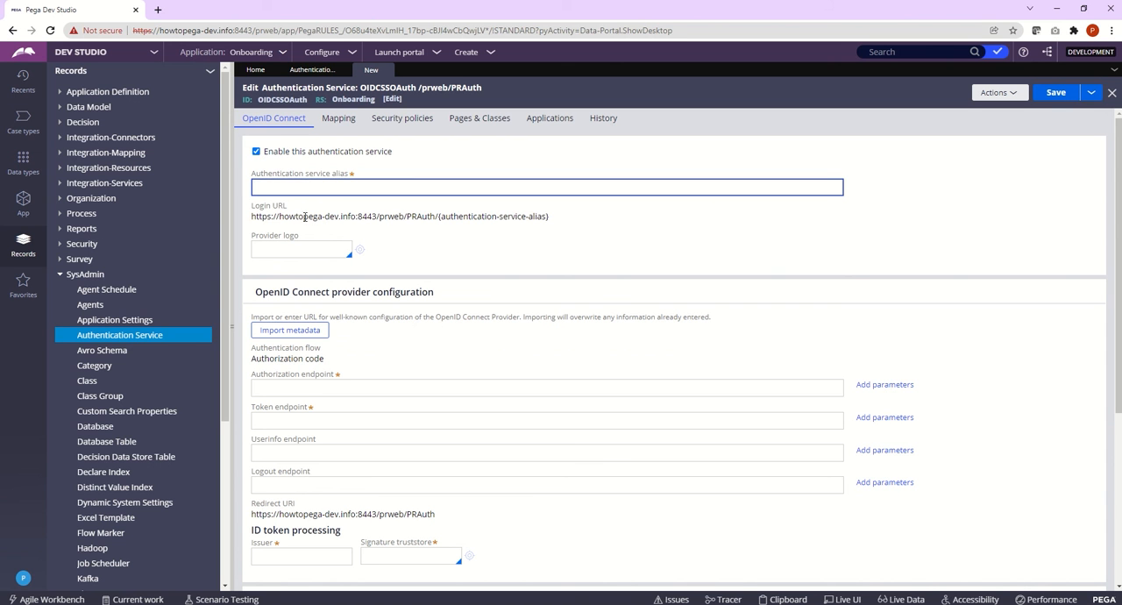
double_click(282, 99)
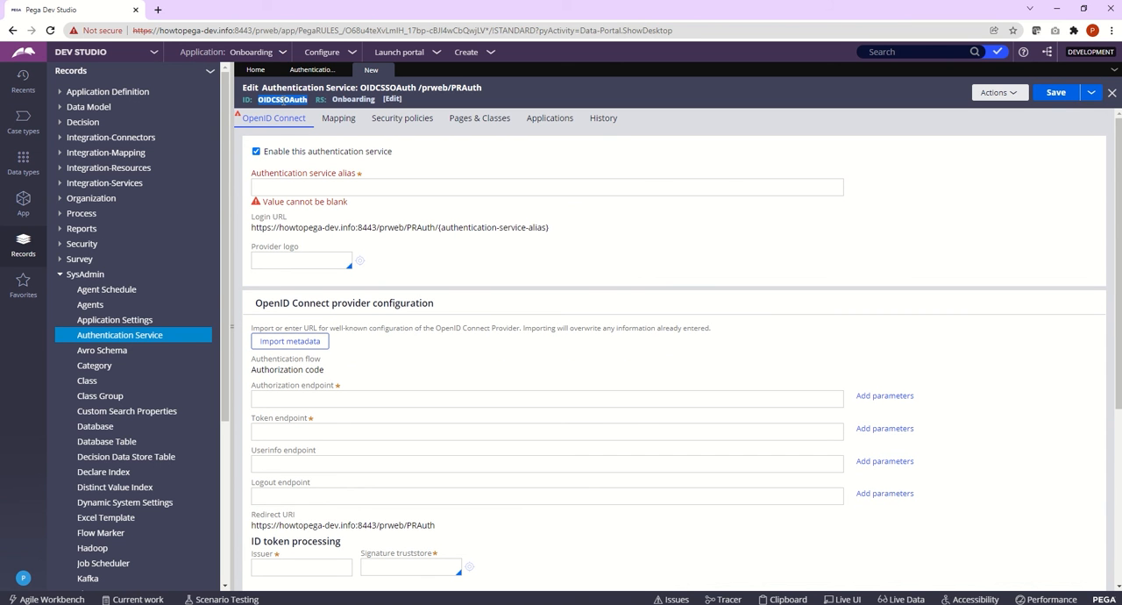
click(388, 186)
key(ctrl+v)
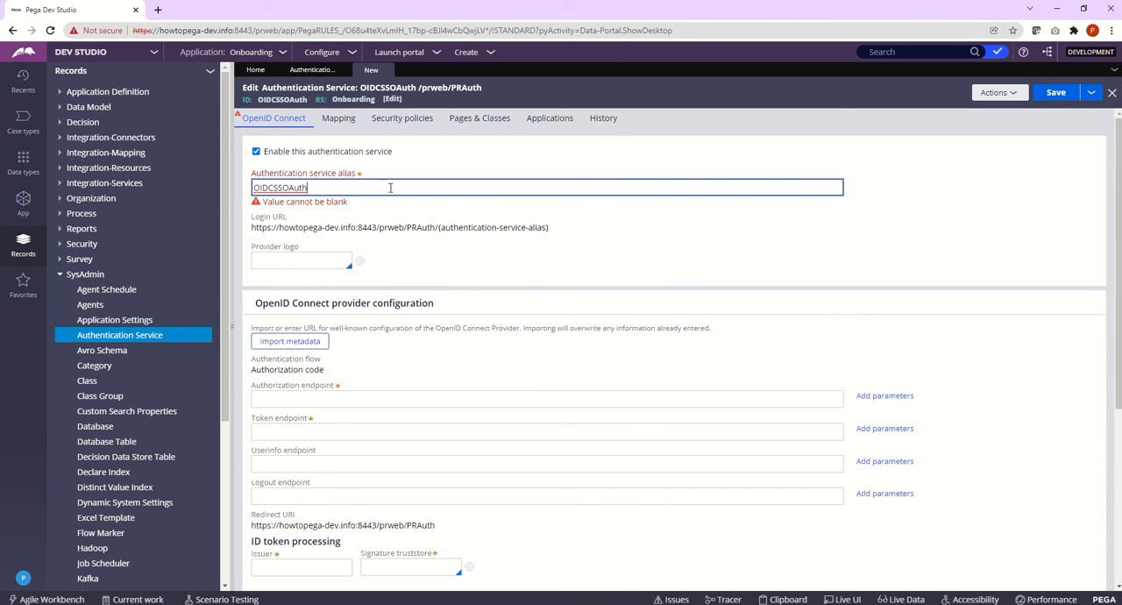
Step: Examine the alias, the login URL built from it and the OpenID Connect provider configuration section
double_click(272, 187)
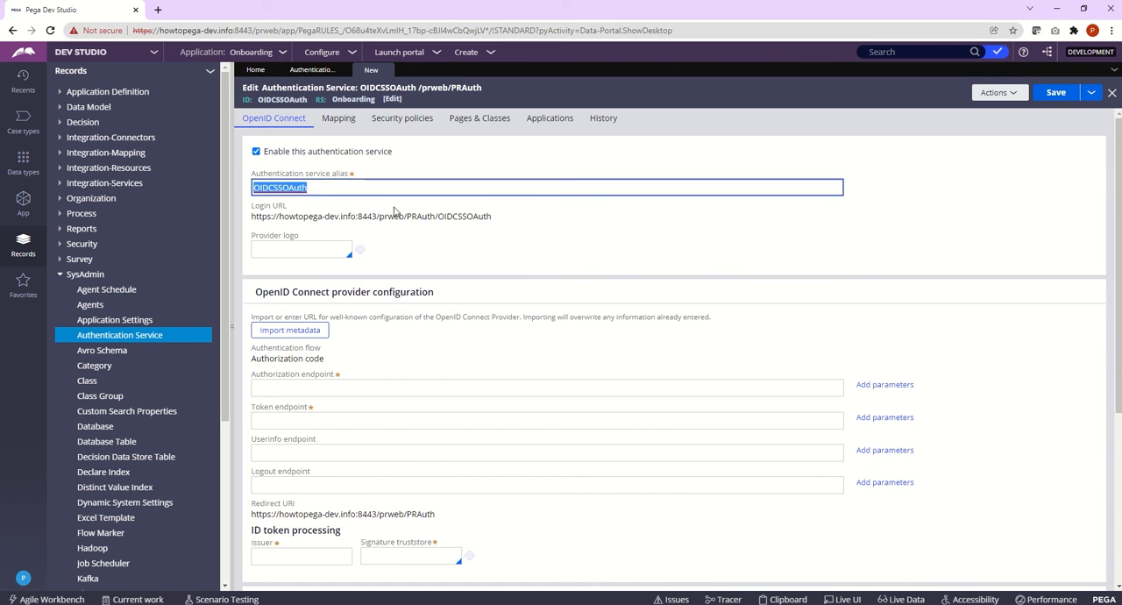
drag(493, 219, 257, 219)
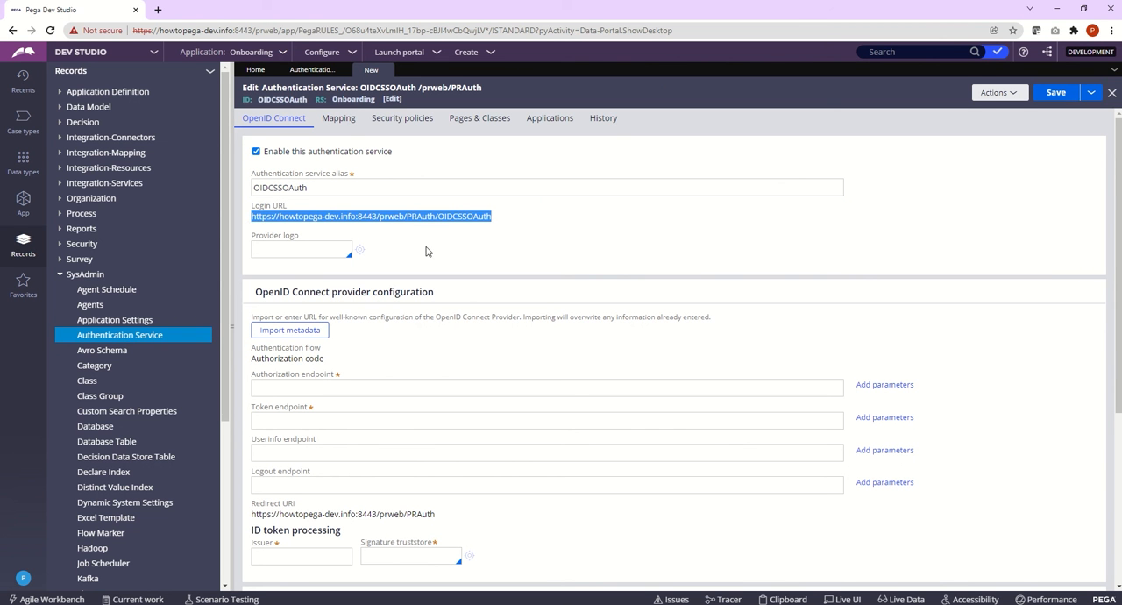
key(alt+Tab)
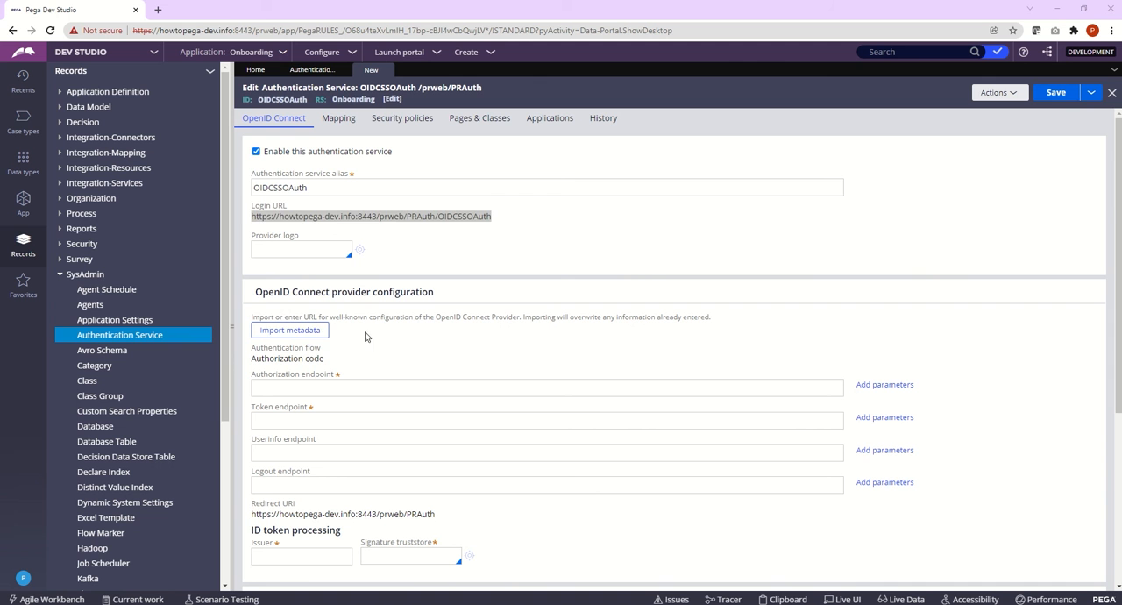
drag(256, 295, 434, 293)
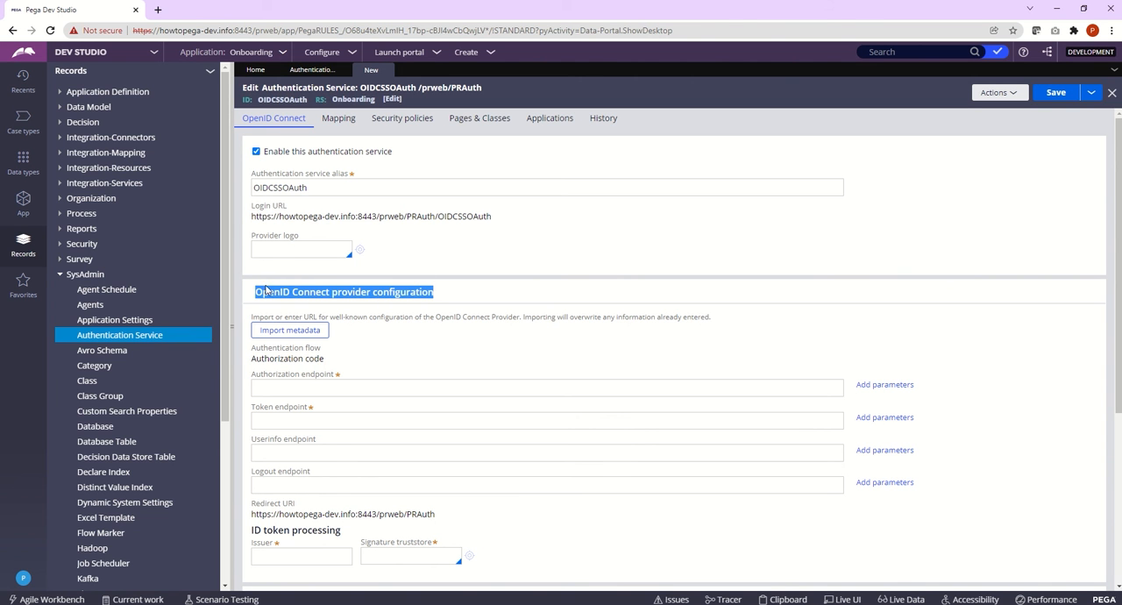
click(263, 298)
drag(256, 294, 373, 295)
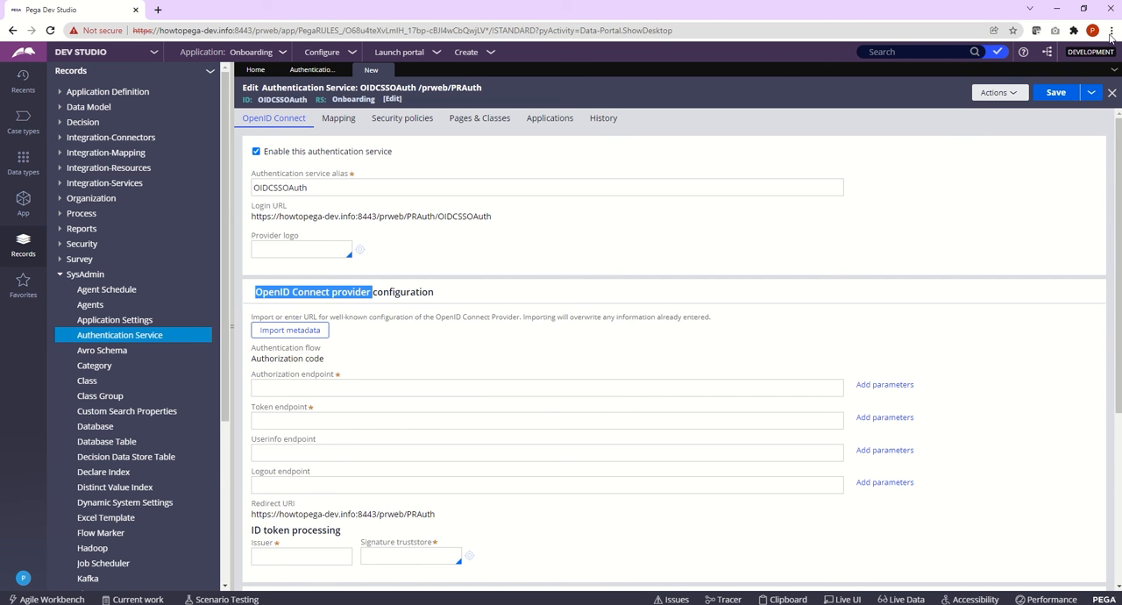
Step: Open a new browser window
click(1111, 35)
click(1071, 63)
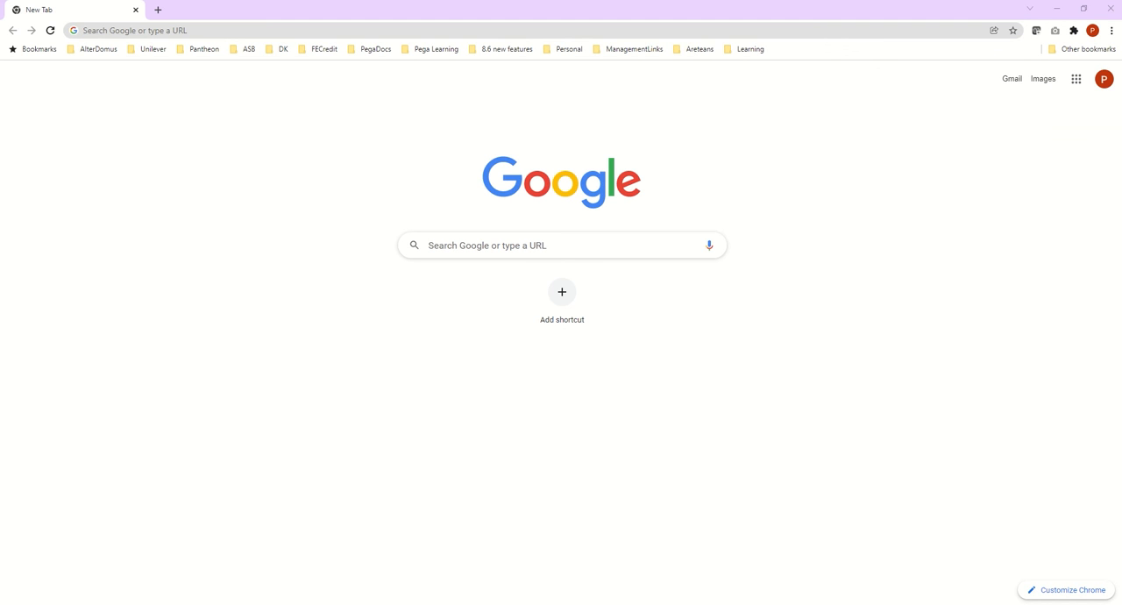
click(168, 31)
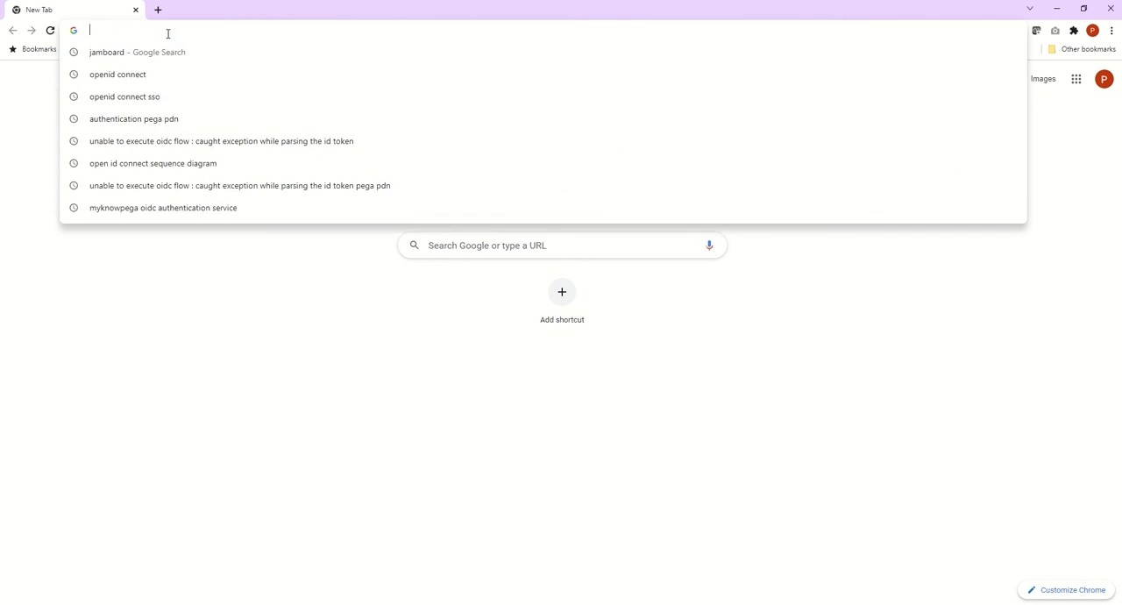
key(ctrl+v)
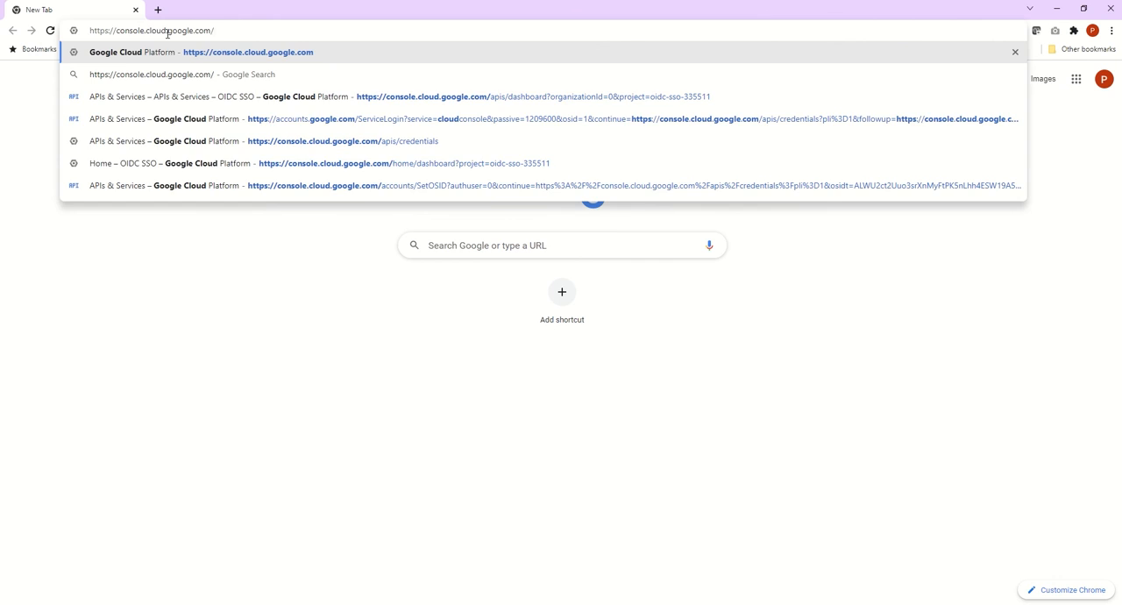
key(Return)
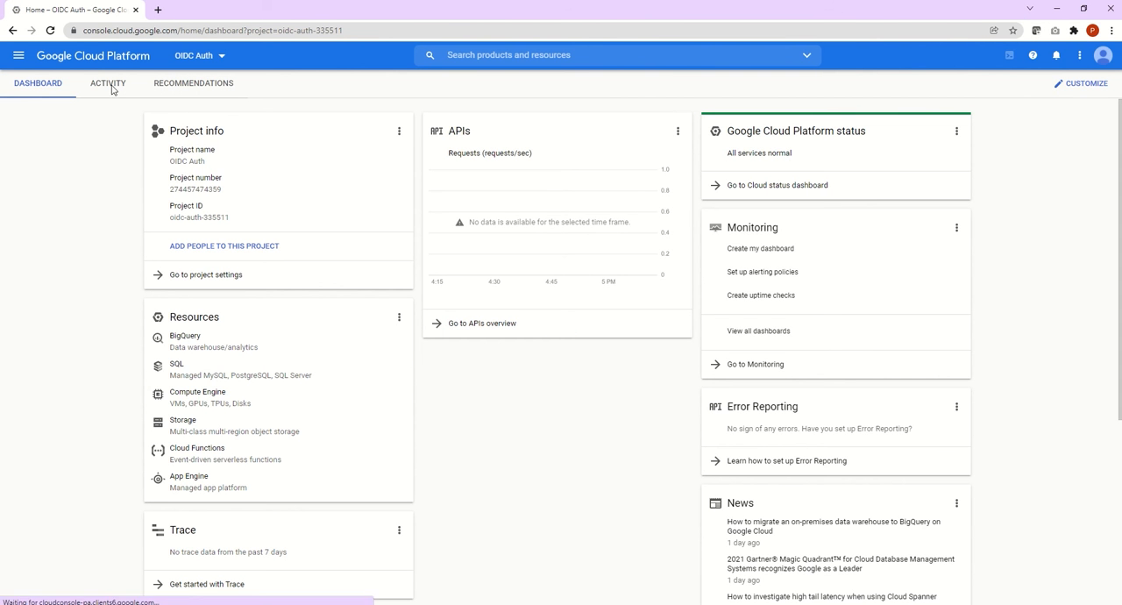
click(18, 56)
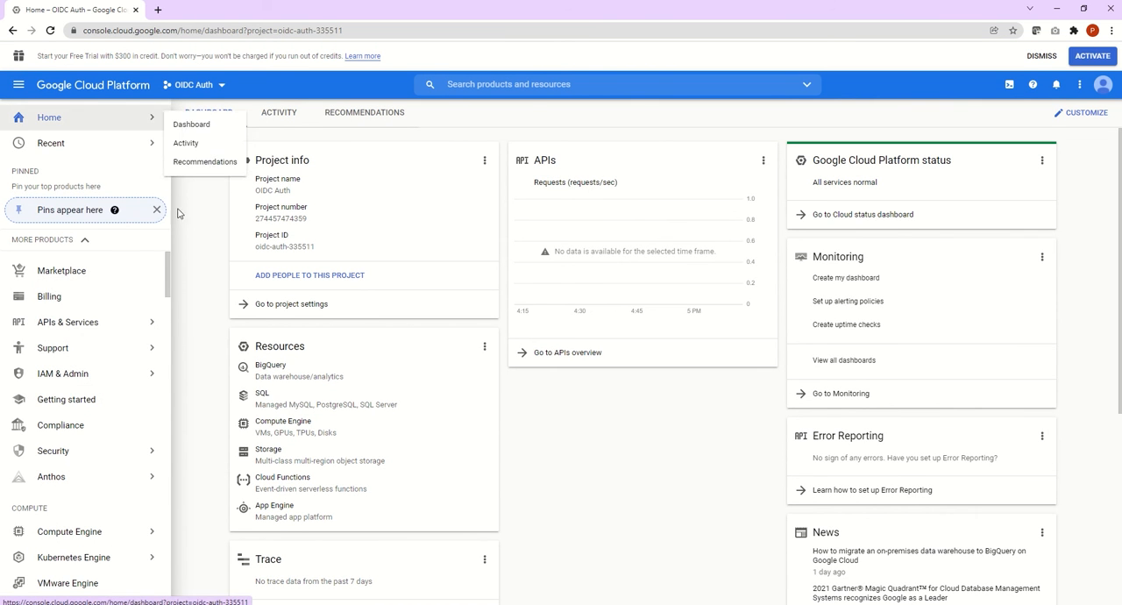
mouse_move(104, 331)
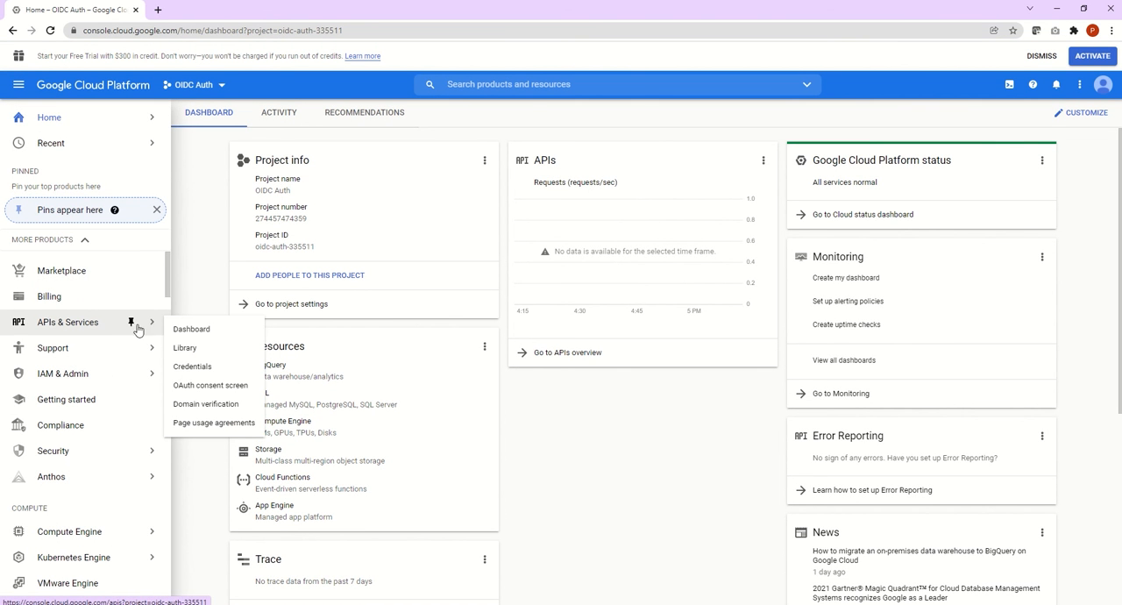
click(192, 331)
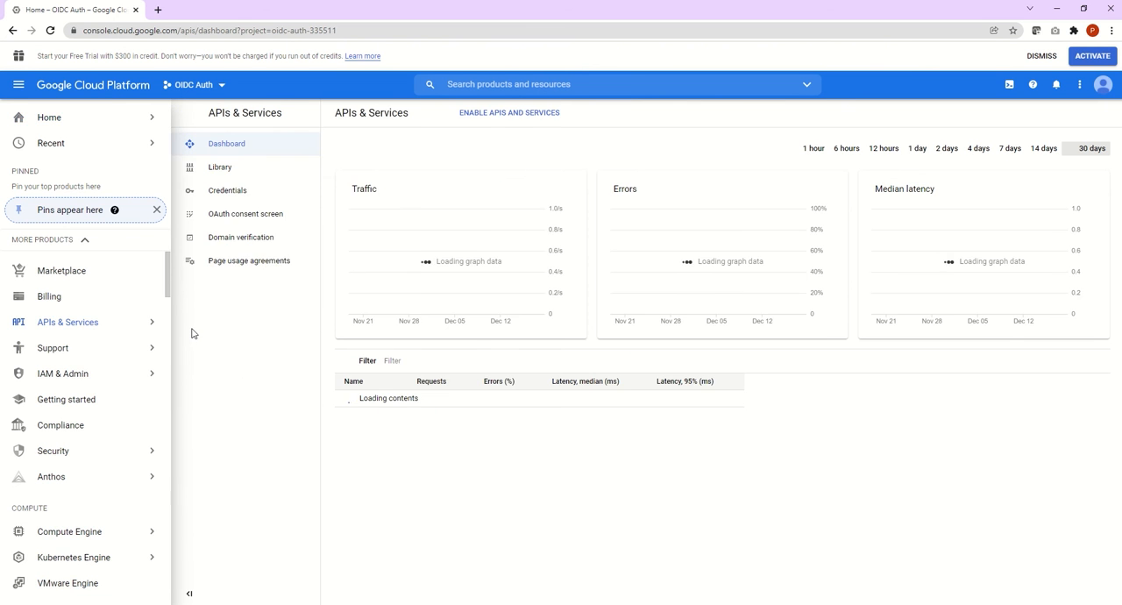
Step: Create a new Google Cloud project named "OIDC SSO Auth" with no organization
click(221, 87)
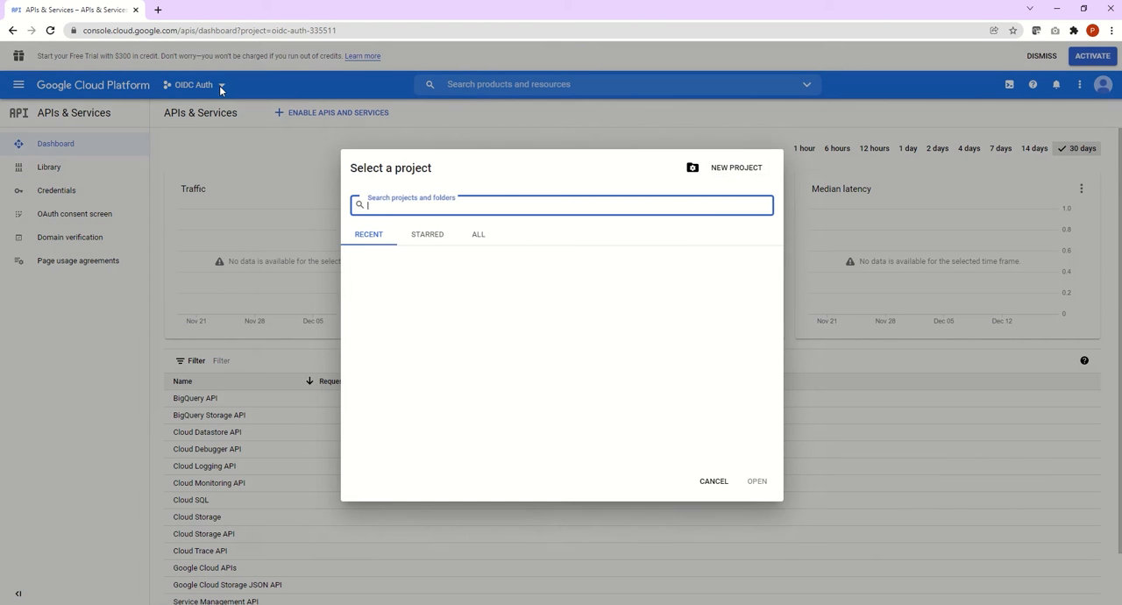
click(736, 170)
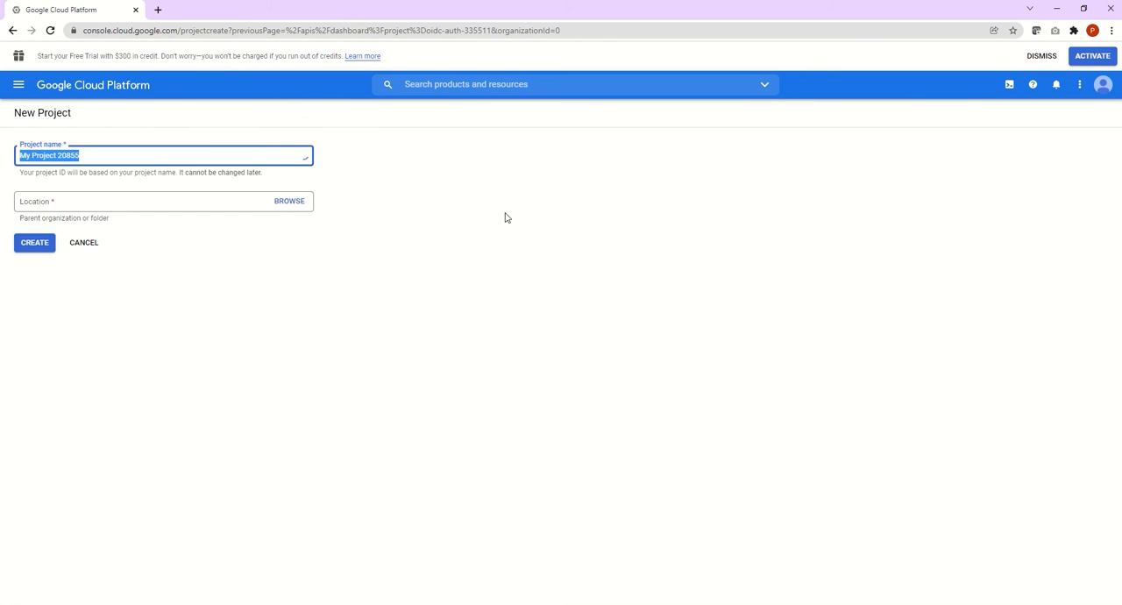
text(O)
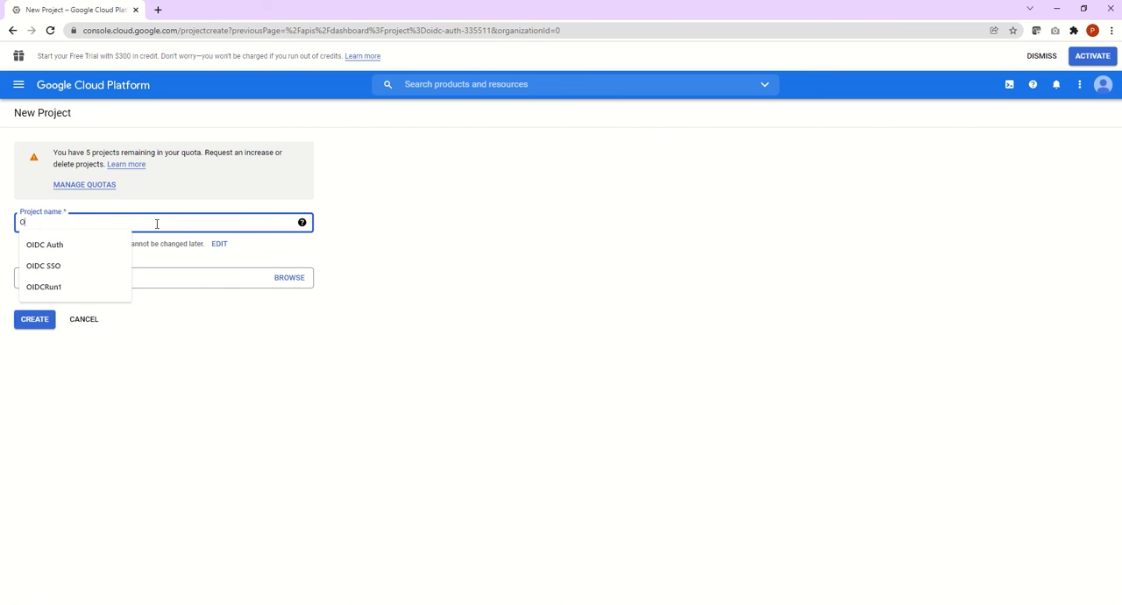
text(IDC SSO A)
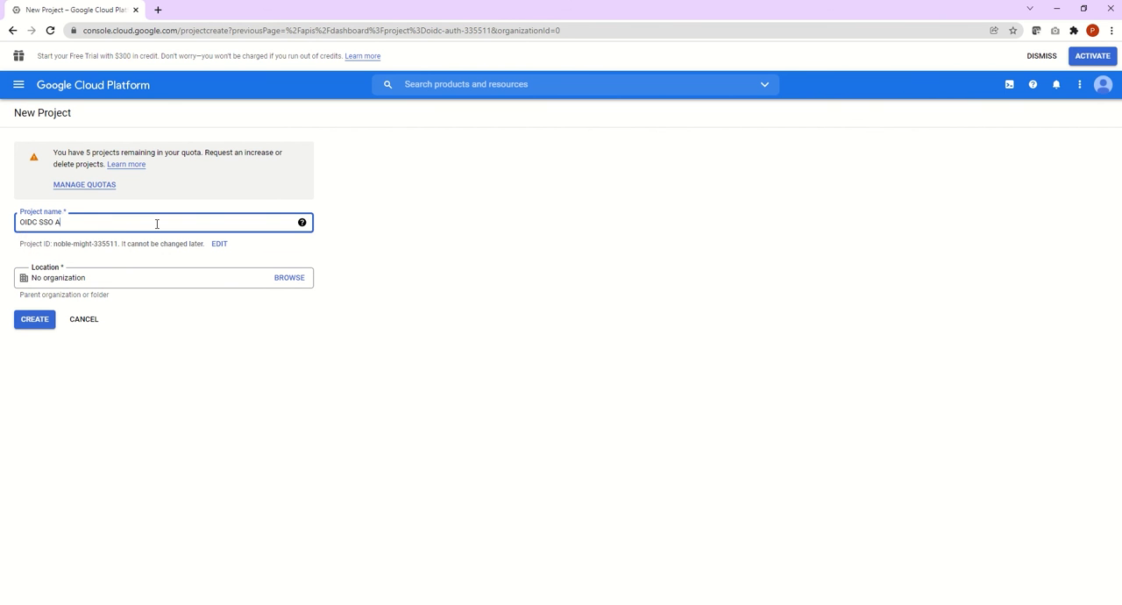
text(uth)
key(Tab)
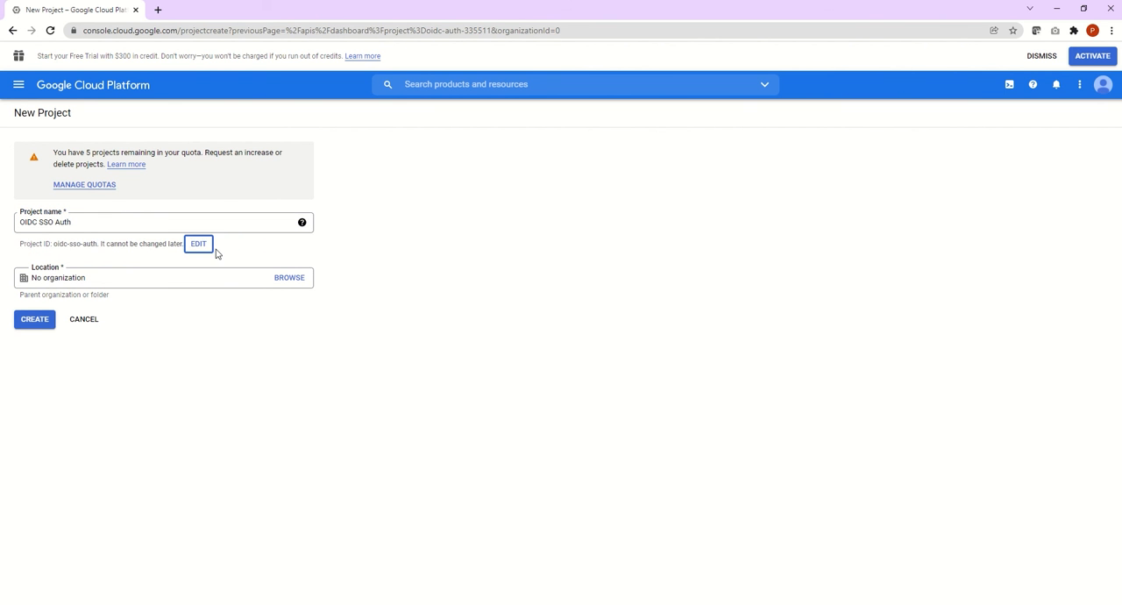
click(249, 430)
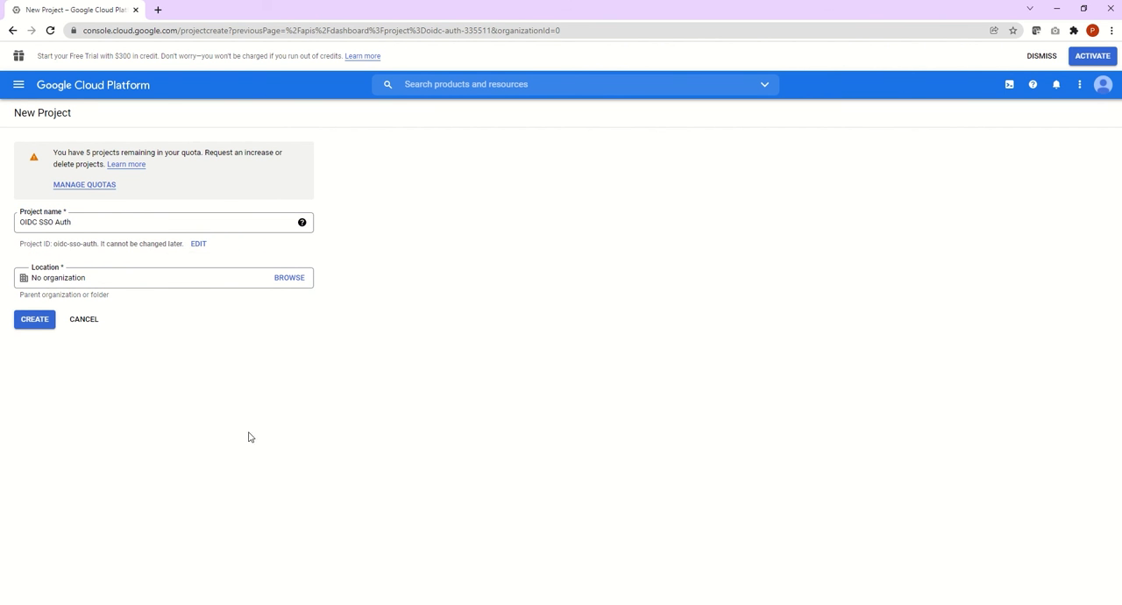
click(35, 319)
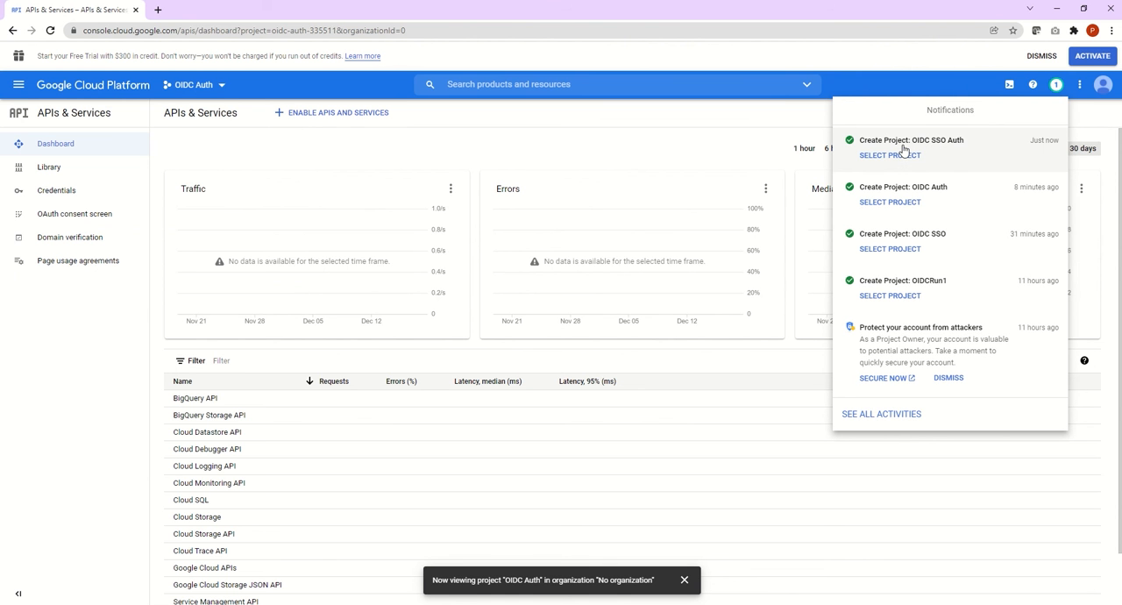
Step: Switch the console to the newly created OIDC SSO Auth project
click(222, 89)
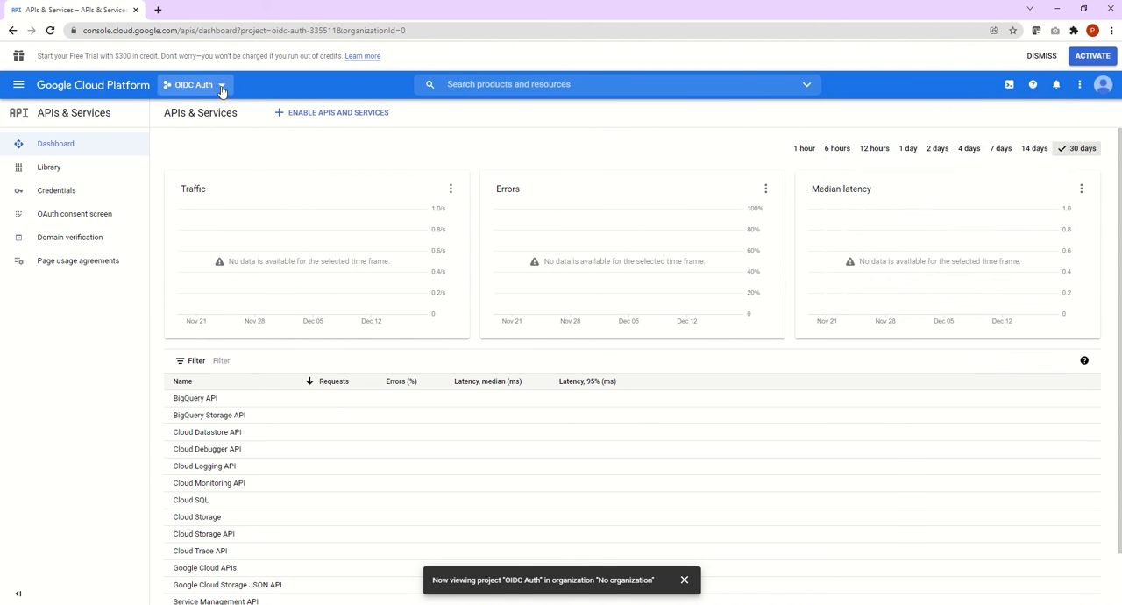
click(222, 89)
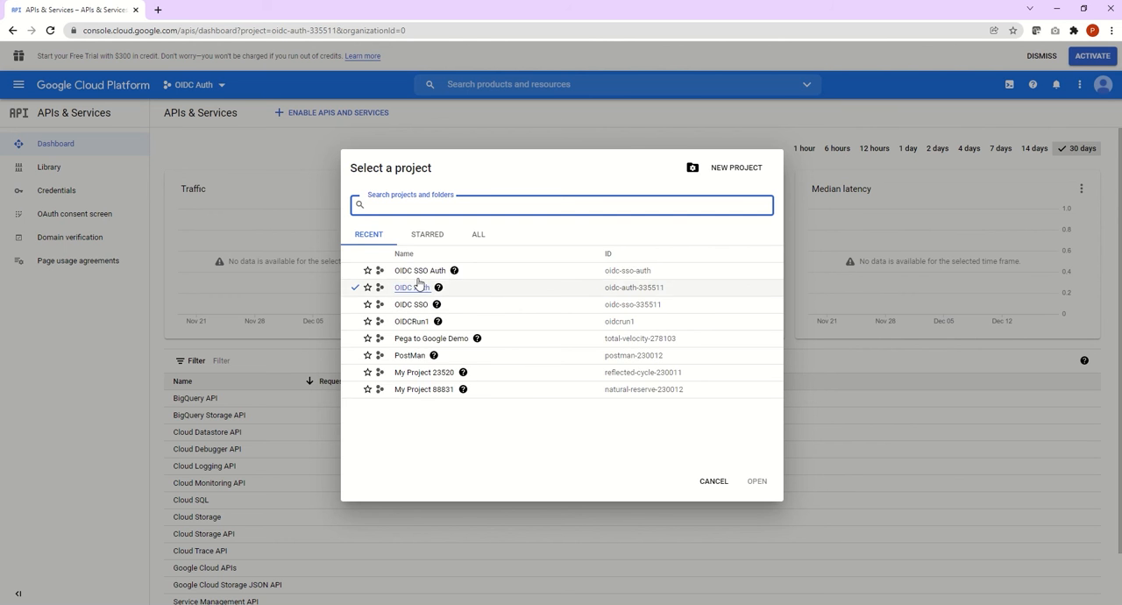
click(420, 274)
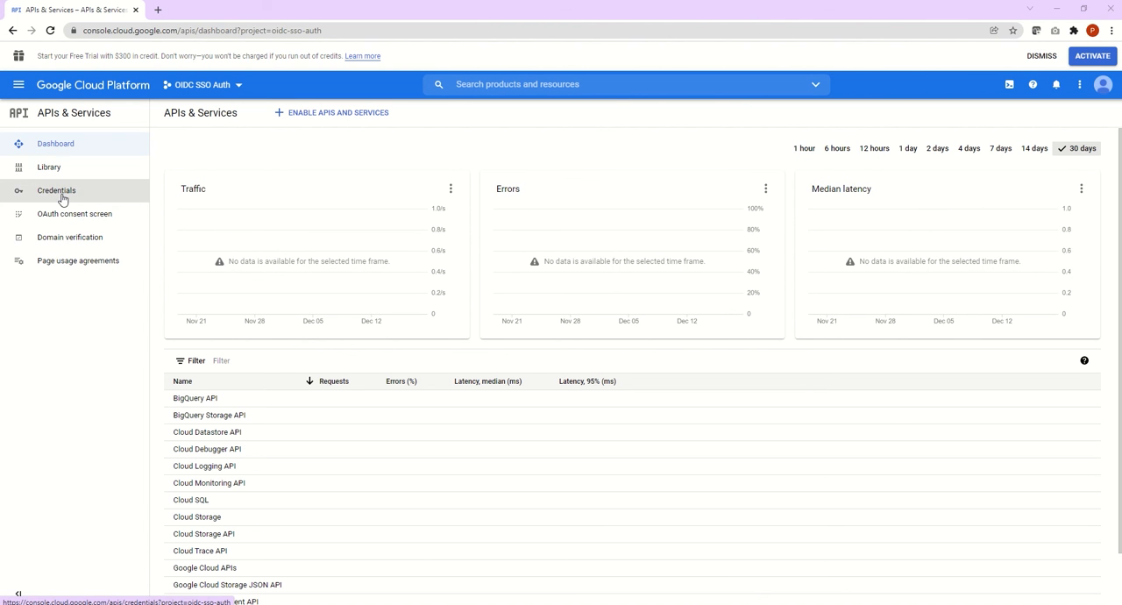
Step: Start creating an OAuth client ID in the project's credentials
click(63, 199)
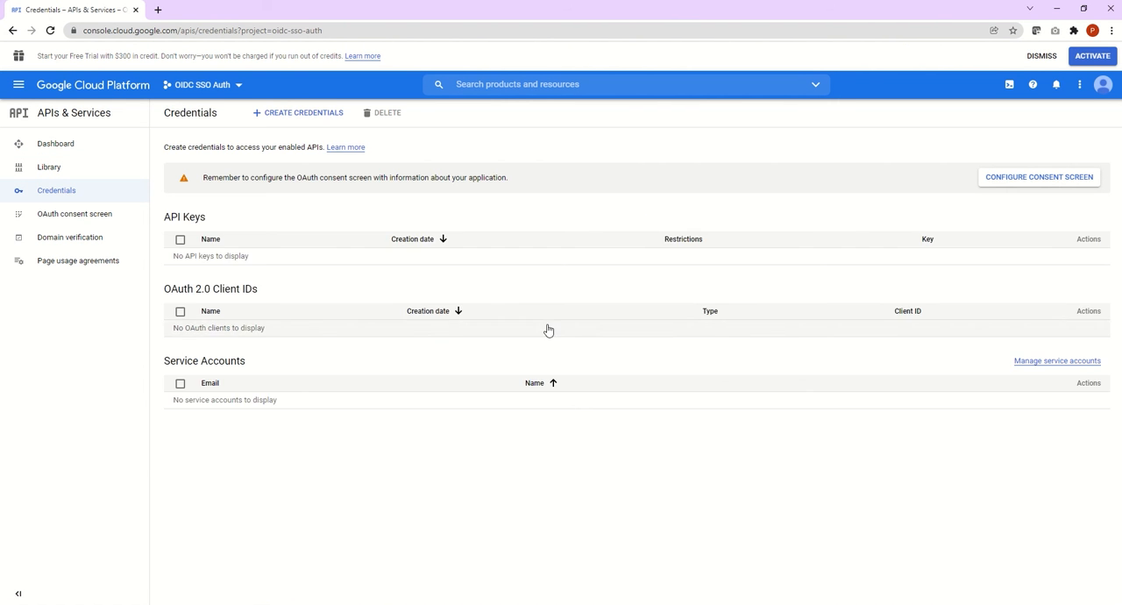
click(298, 114)
click(292, 176)
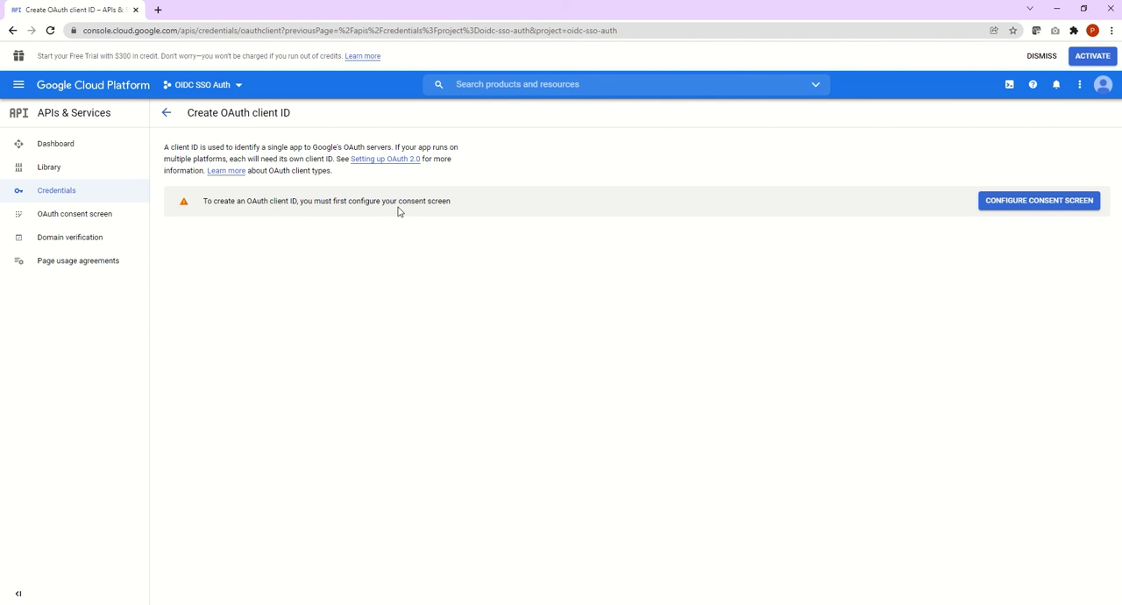
Step: Create the project's OAuth consent screen with the External user type
click(1046, 204)
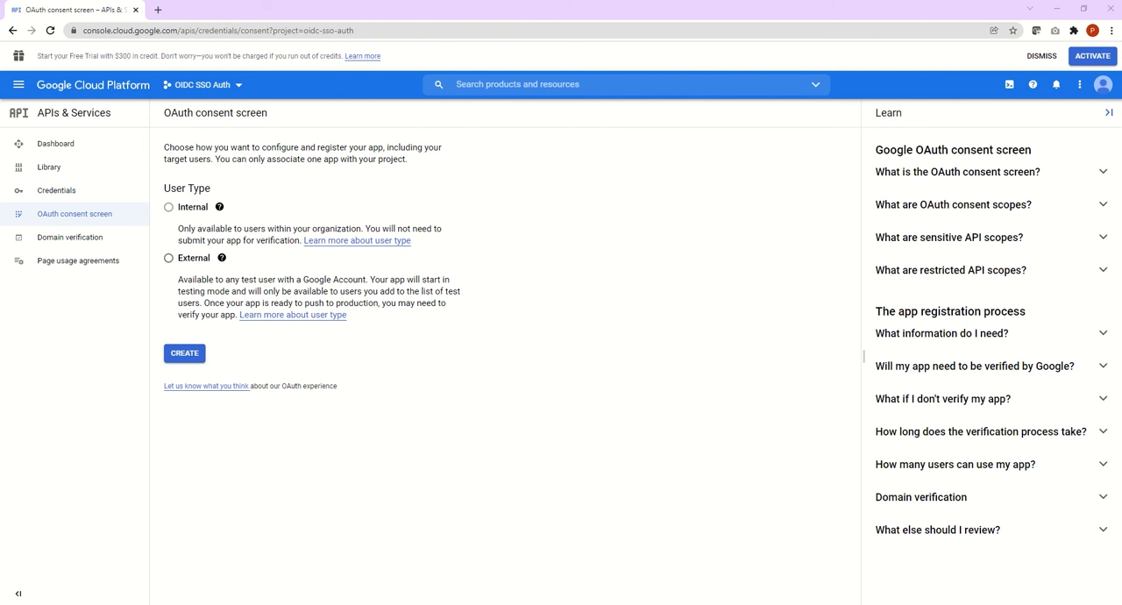
click(170, 259)
click(192, 354)
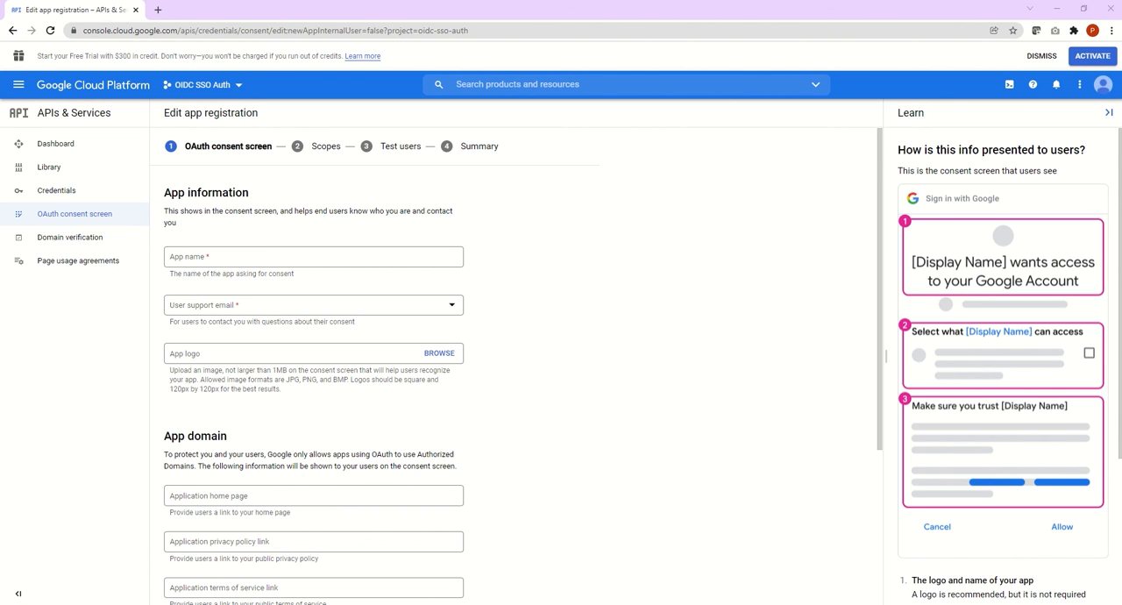
Step: Name the consent screen's app "Pega Onboarding App" and choose the account's e-mail as the user support email
click(242, 253)
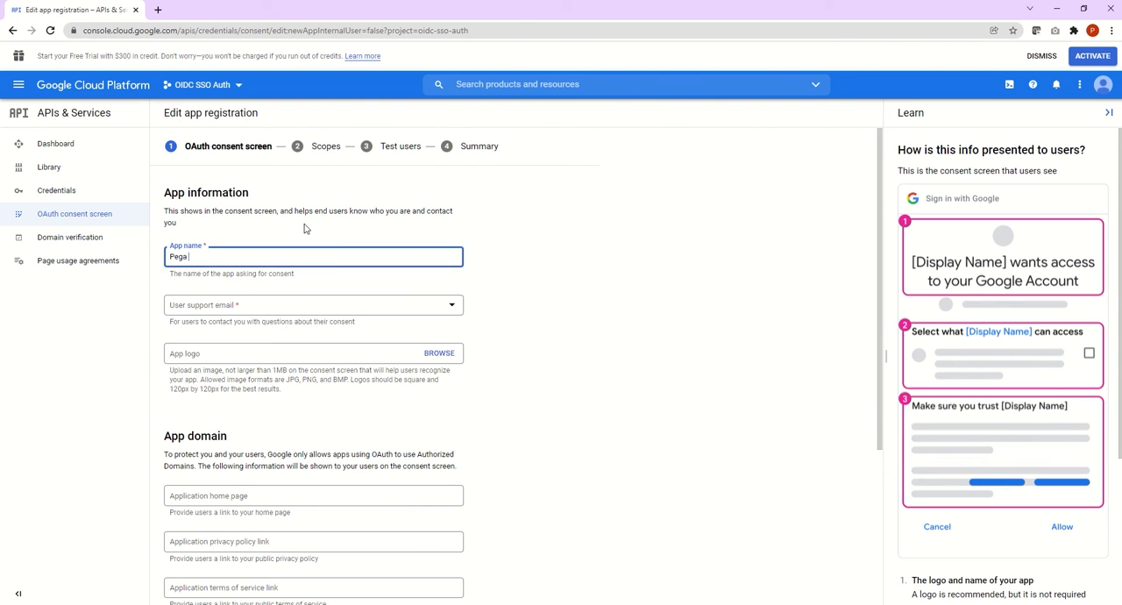
text(Pega Onboarding App)
click(325, 306)
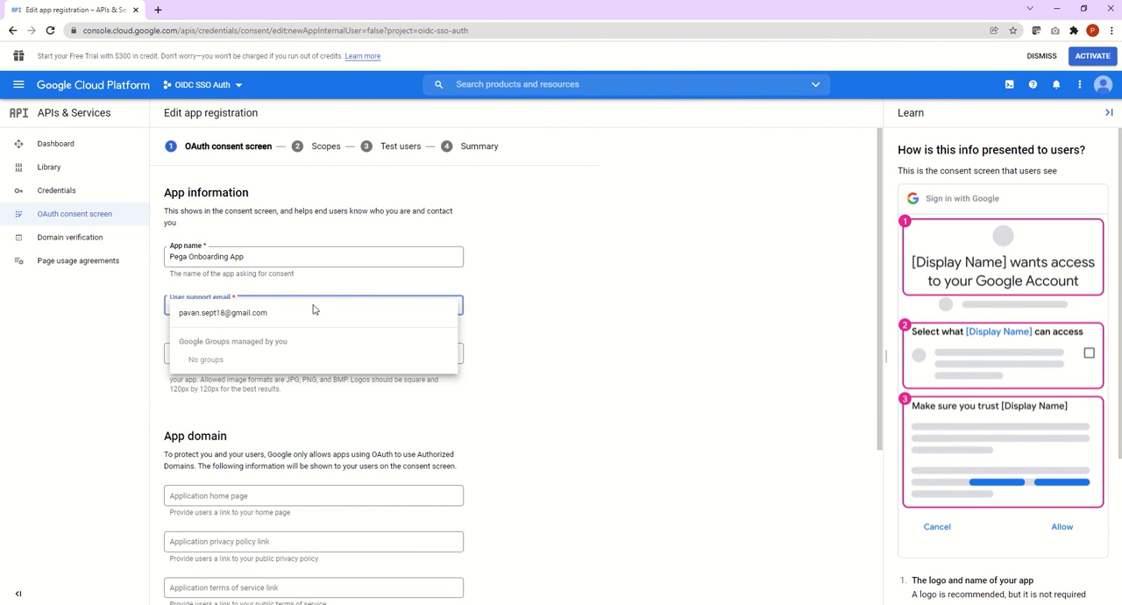
click(227, 313)
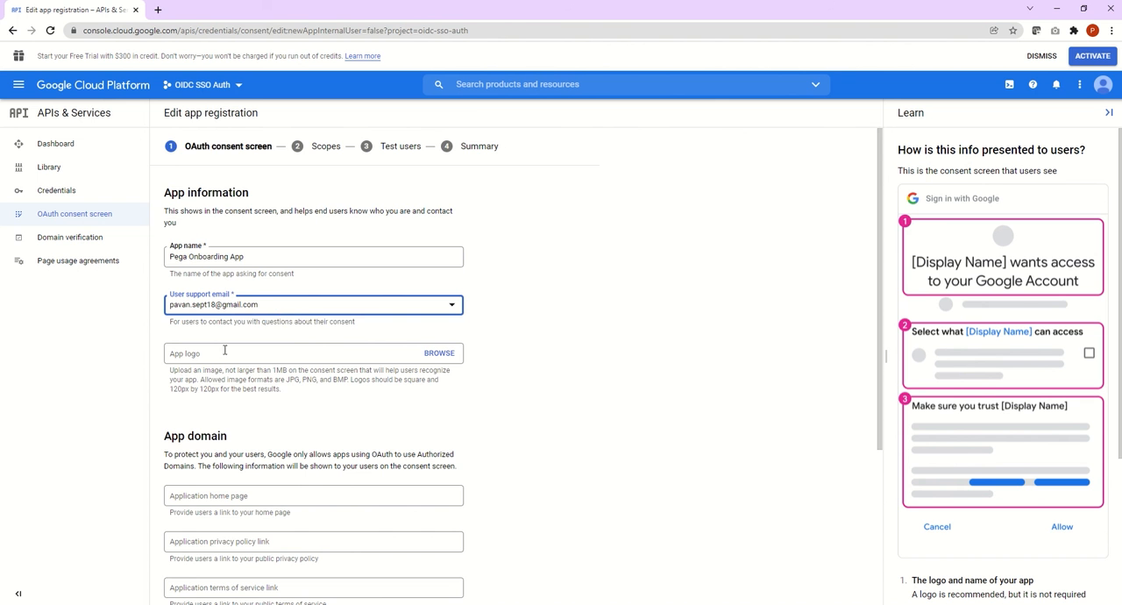
click(611, 395)
Step: Fill in the developer contact's e-mail address, then save the app information and continue to the scopes
scroll(611, 394, down, 4)
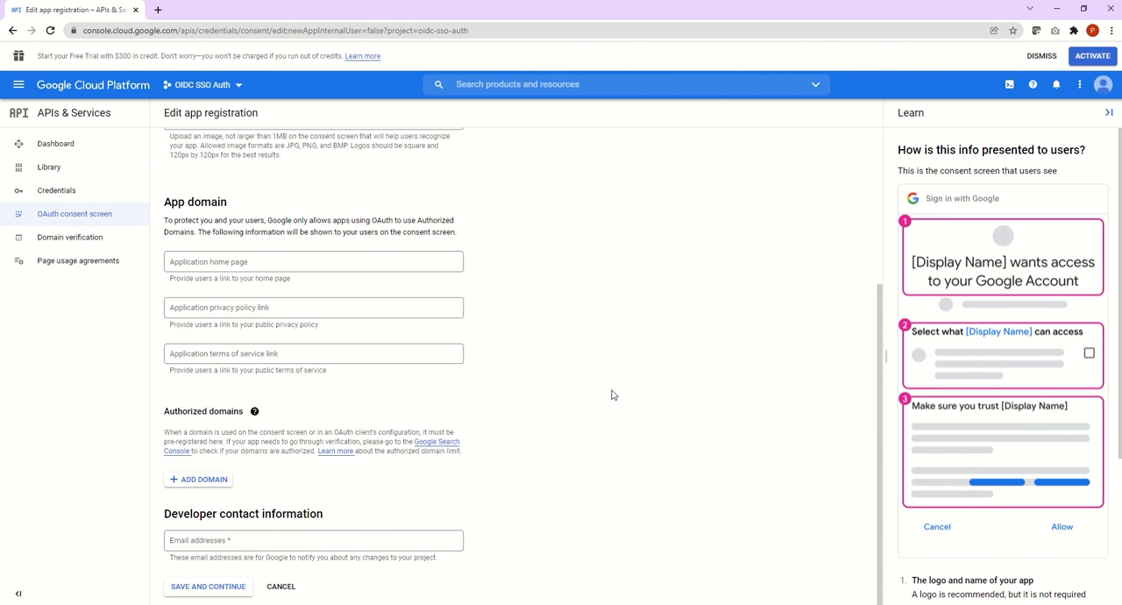
scroll(611, 390, up, 3)
scroll(587, 429, down, 3)
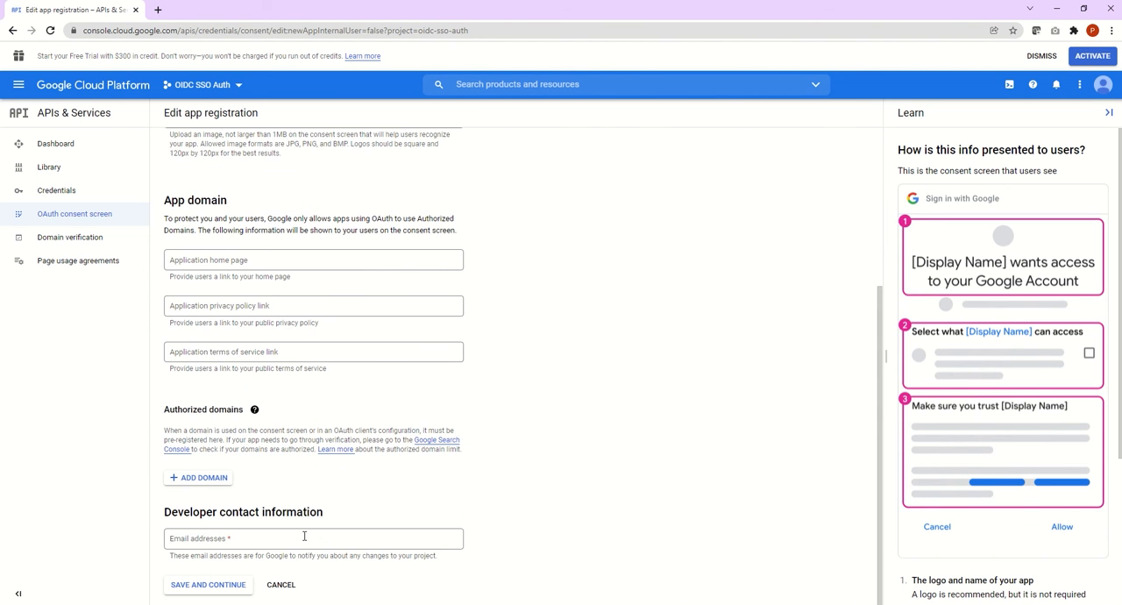
click(266, 540)
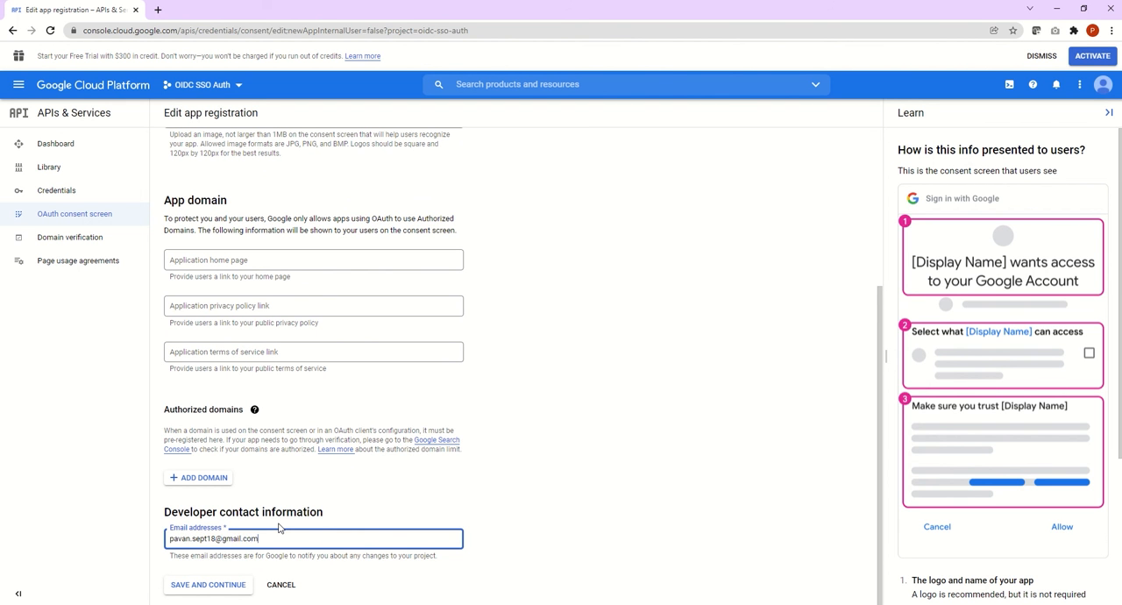
click(238, 585)
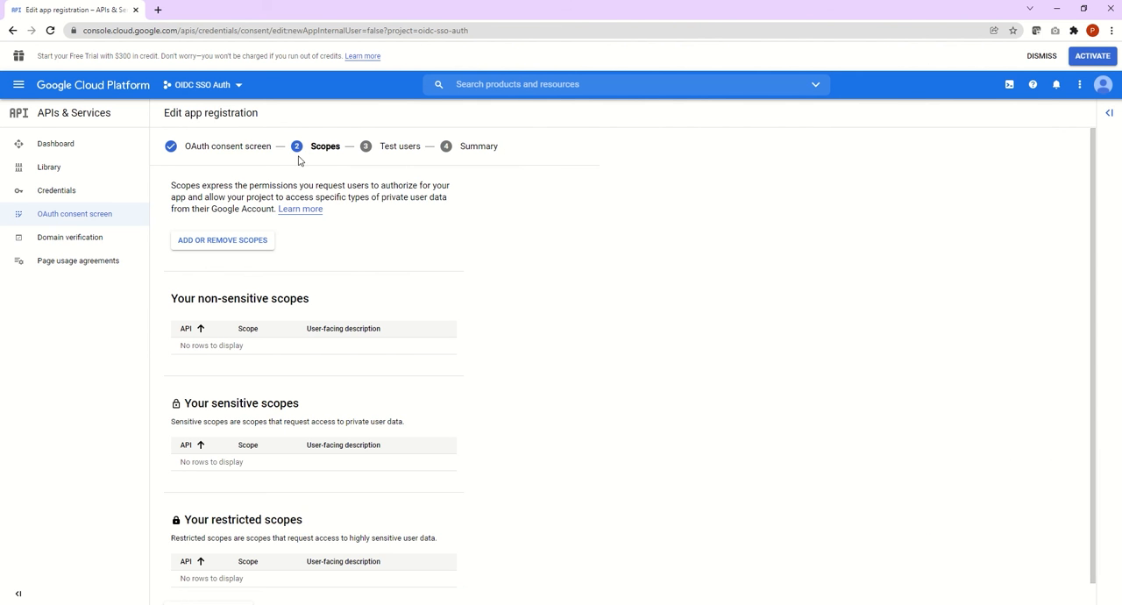
Step: Add the openid, userinfo.profile and userinfo.email scopes to the app registration, then save and continue to the test users
click(223, 240)
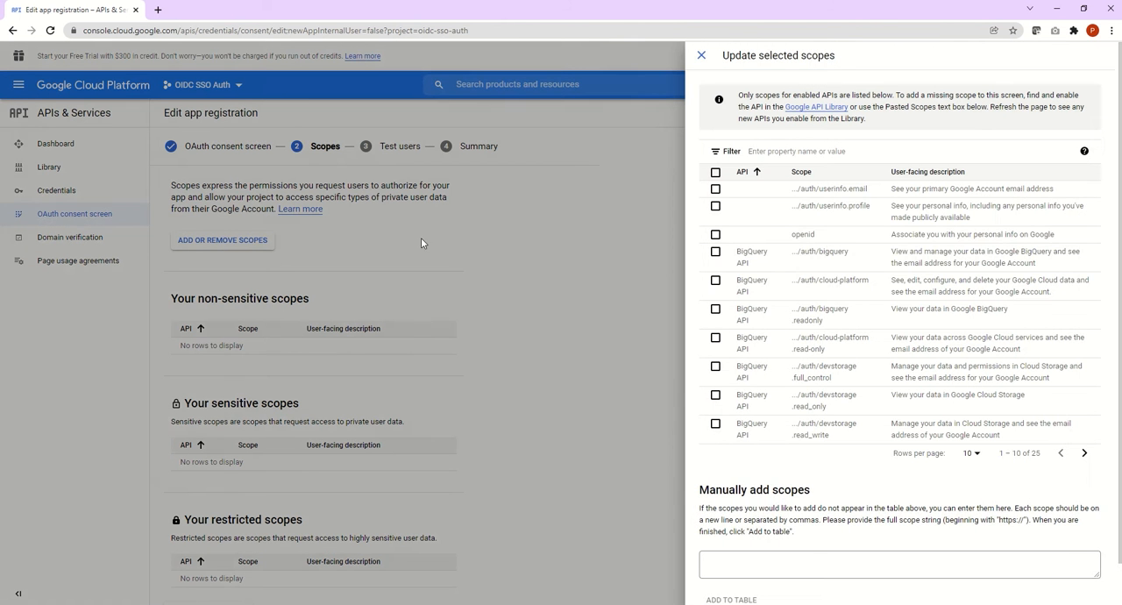
click(715, 234)
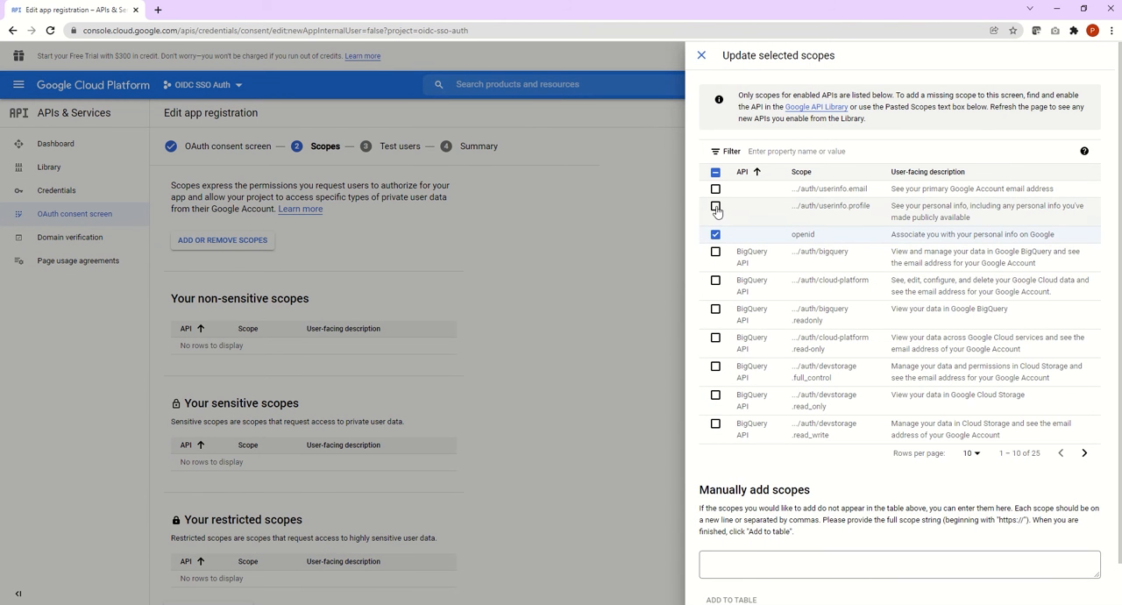
click(715, 205)
click(715, 191)
scroll(847, 426, down, 2)
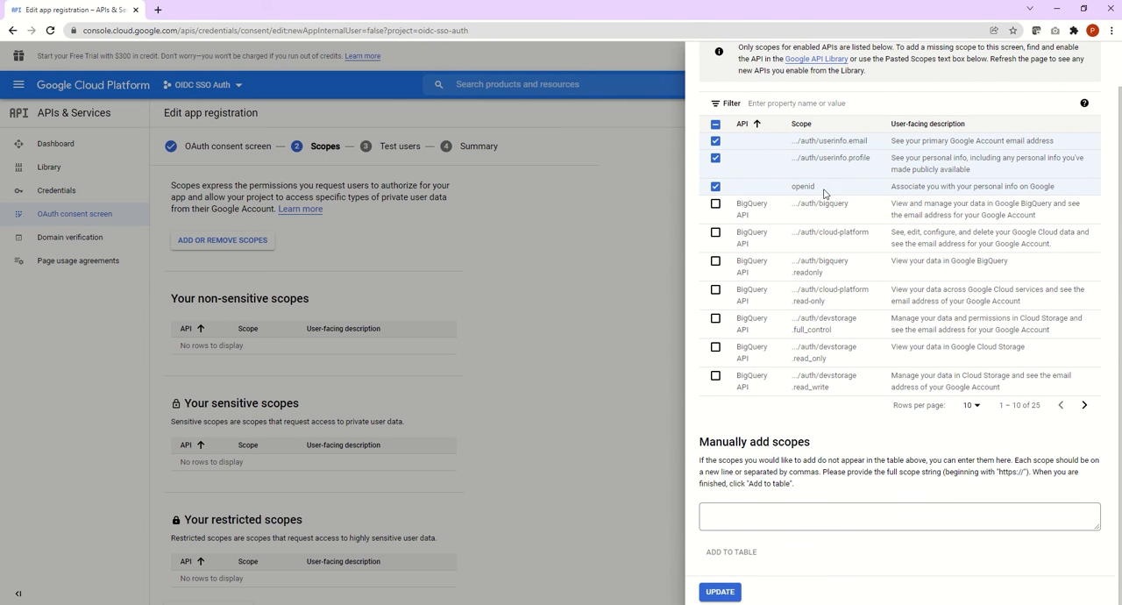
click(720, 591)
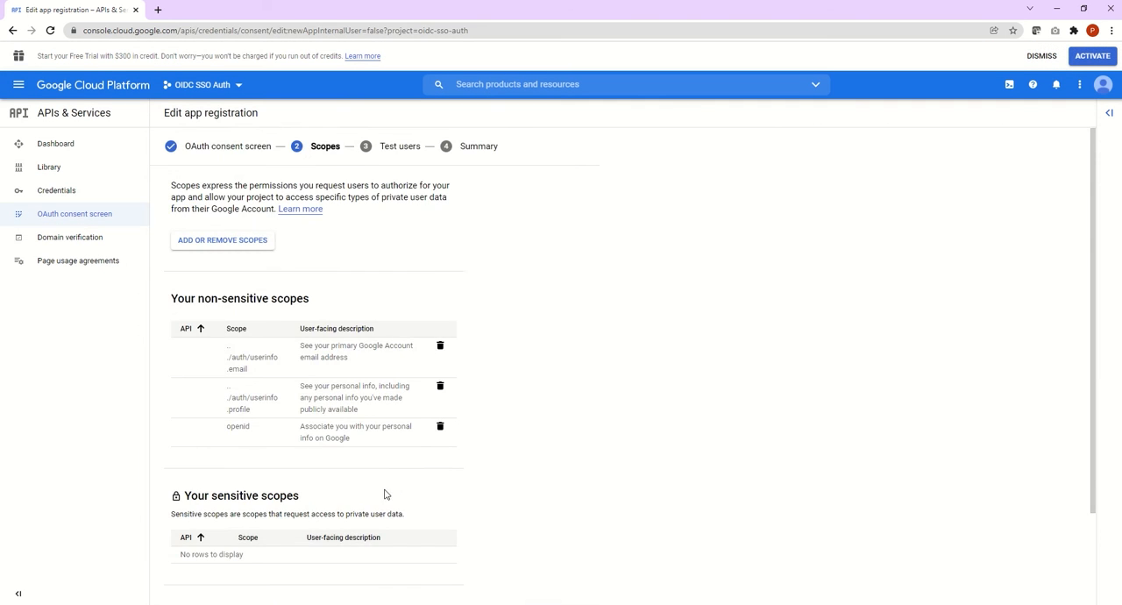
scroll(446, 460, down, 3)
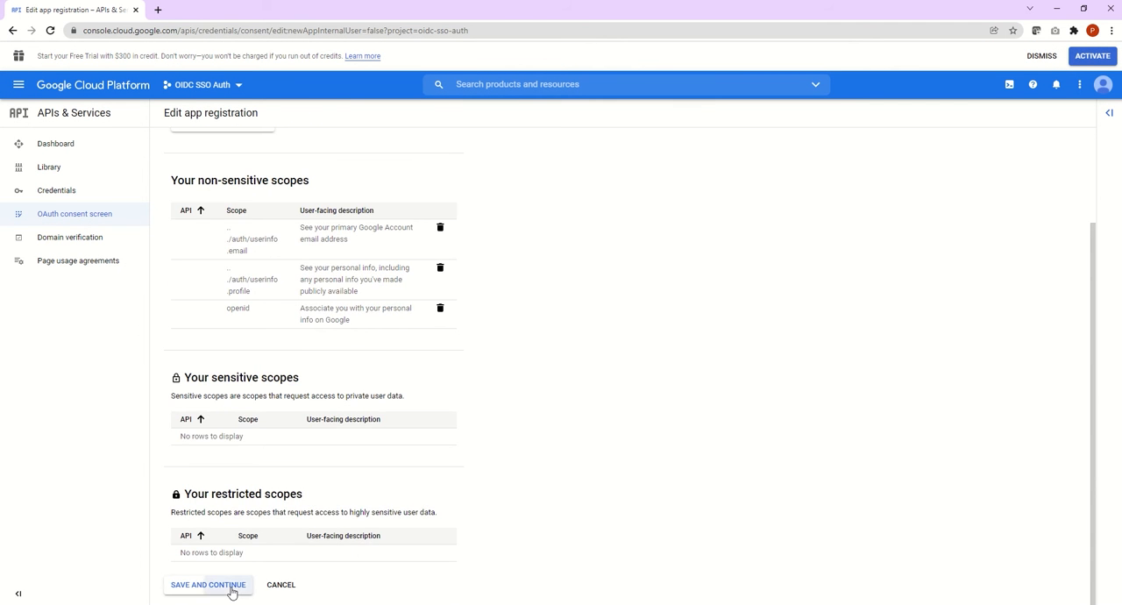
click(233, 593)
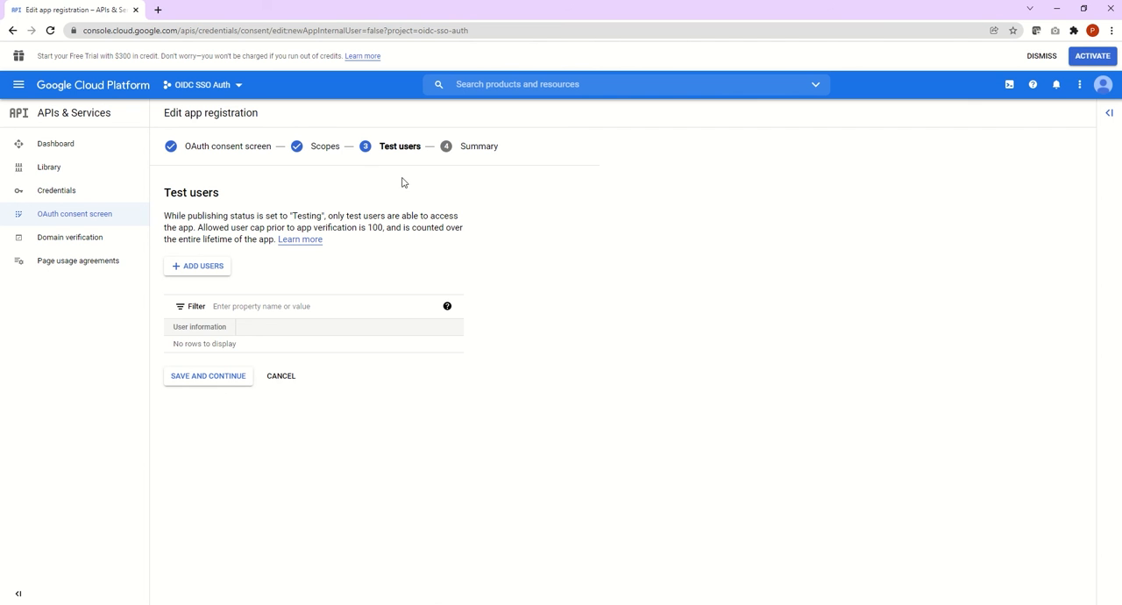
Step: Add the two test users by their e-mail addresses, save and continue, and return to the consent screen dashboard
click(210, 268)
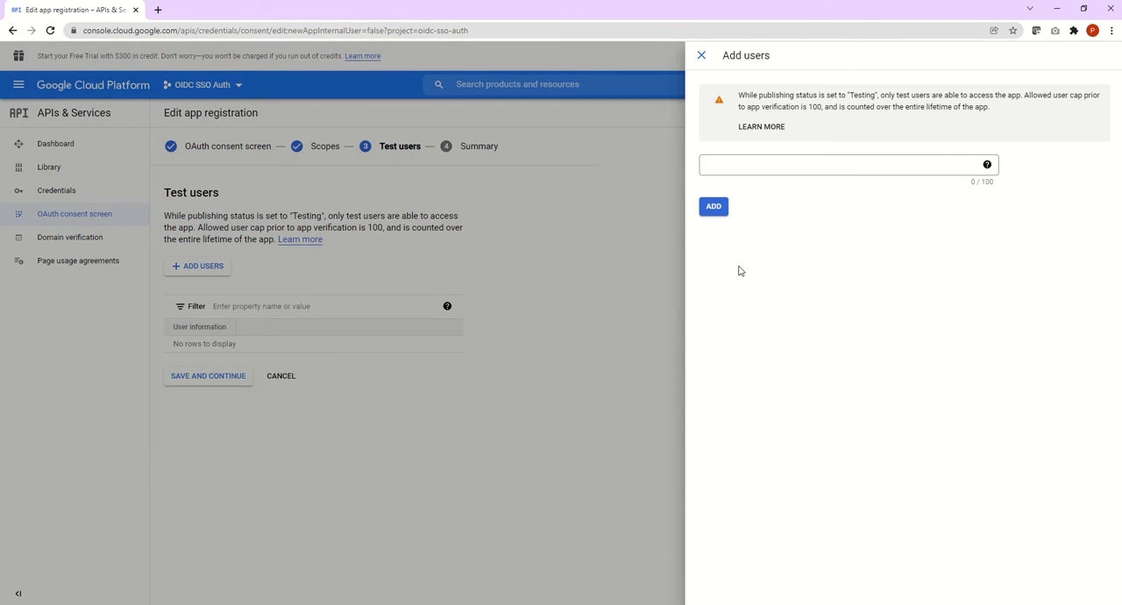
click(837, 160)
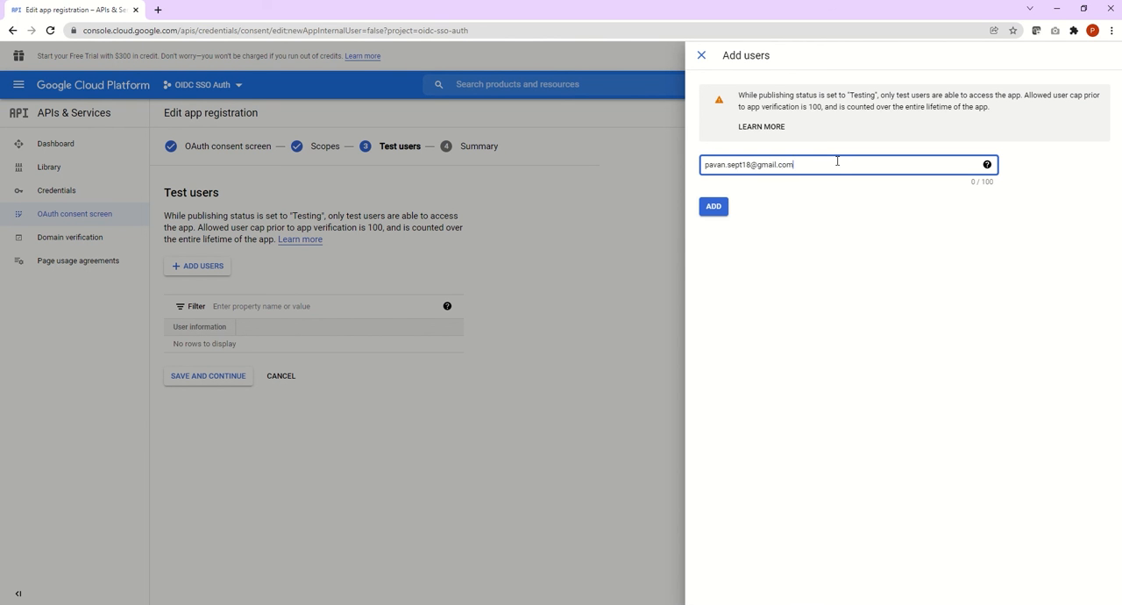
key(Tab)
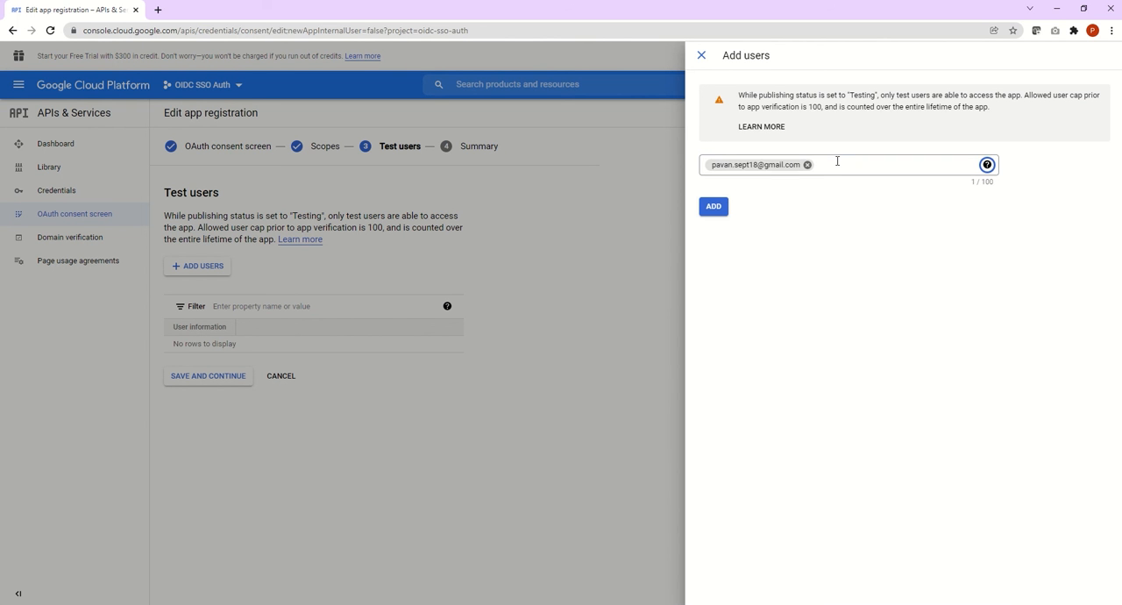
click(837, 160)
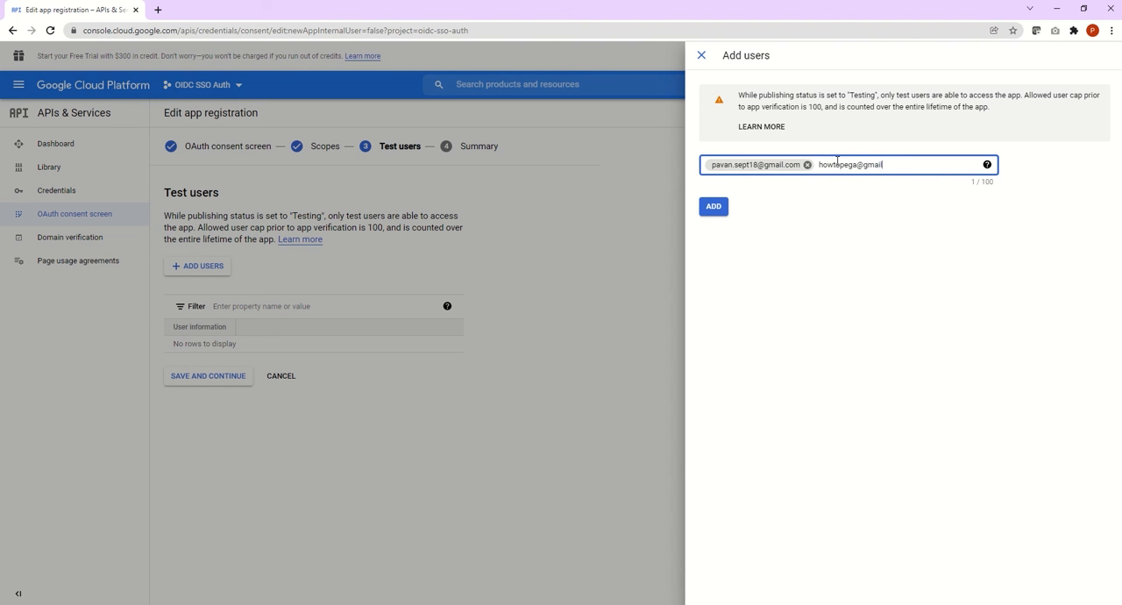
click(734, 228)
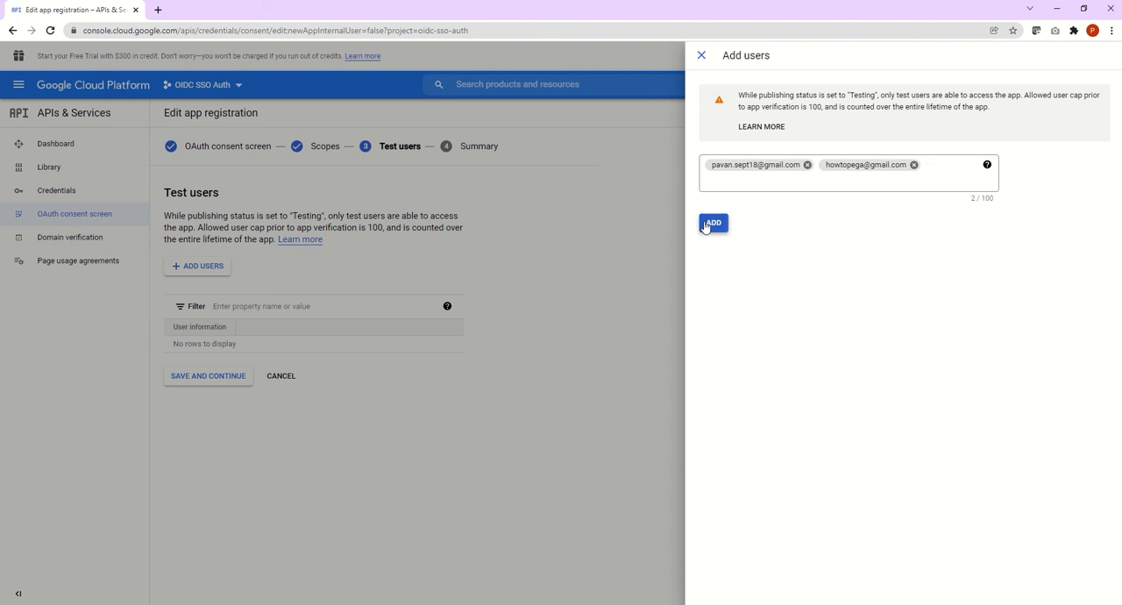
click(715, 224)
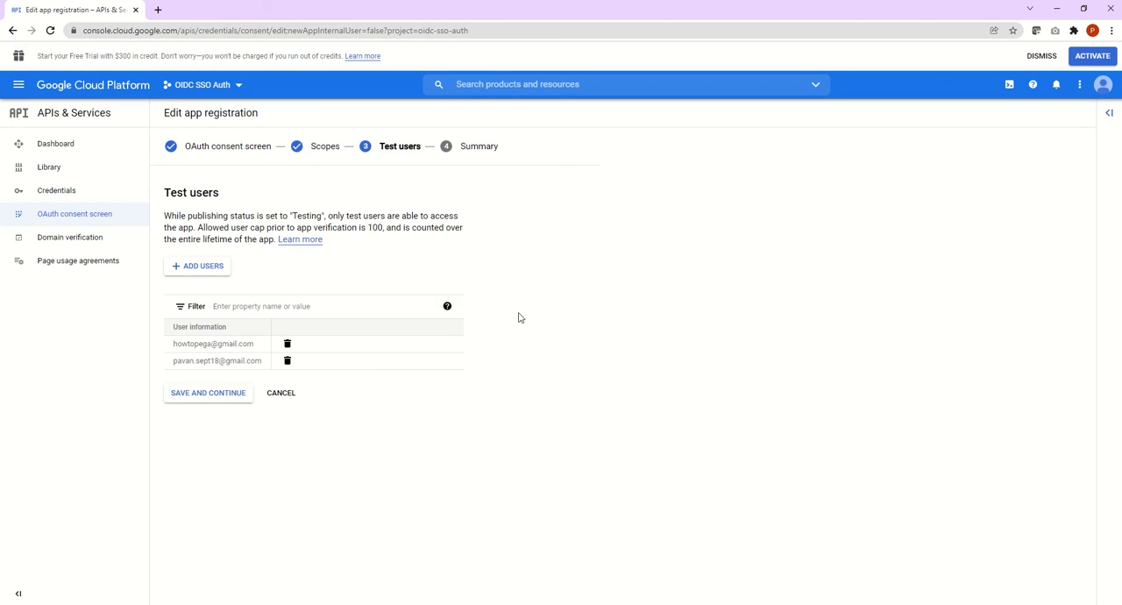
click(192, 400)
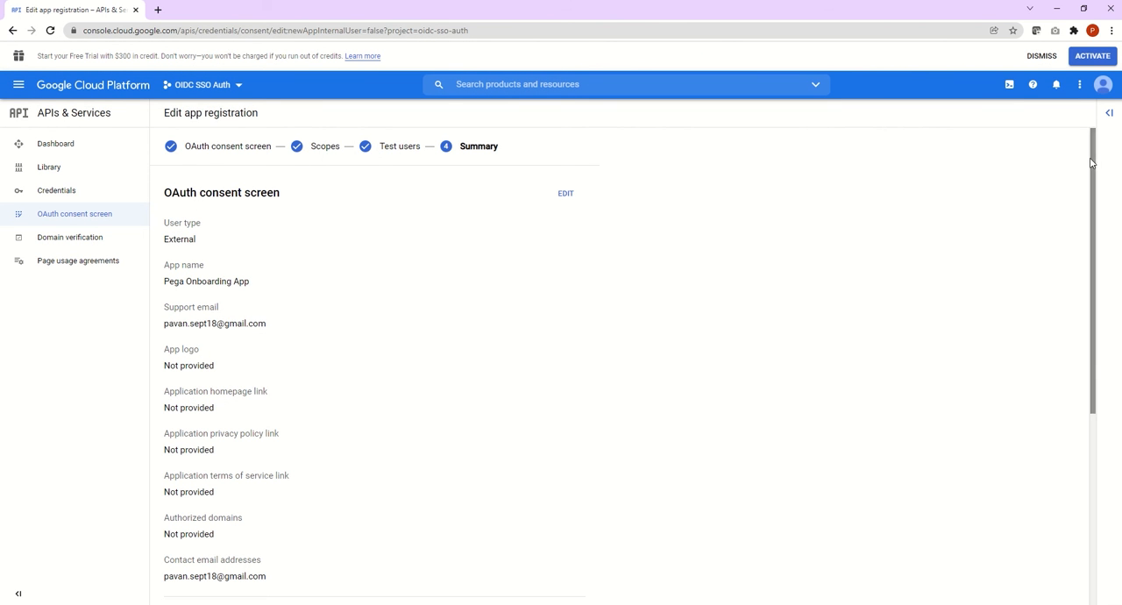
drag(1088, 171, 1088, 434)
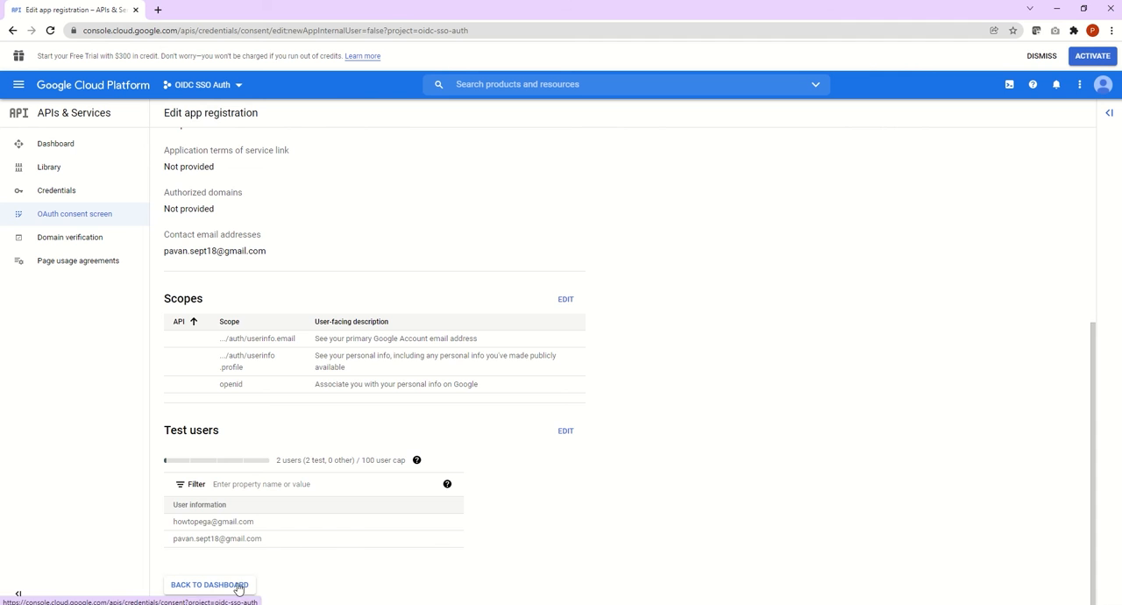
click(208, 584)
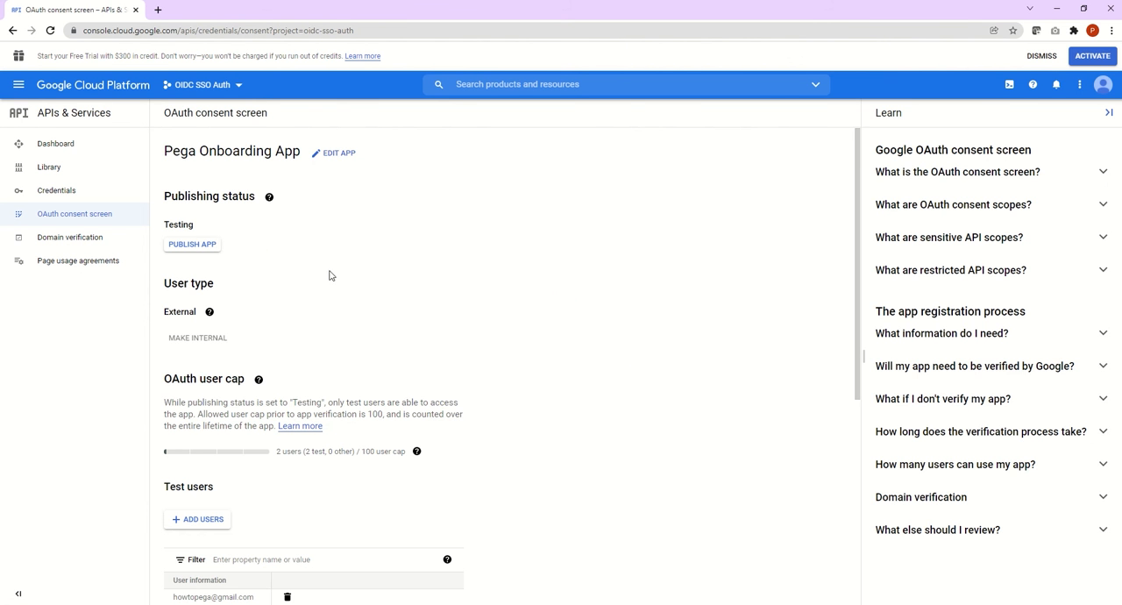
Step: Start creating OAuth client ID credentials for the project with the application type Web application
click(77, 196)
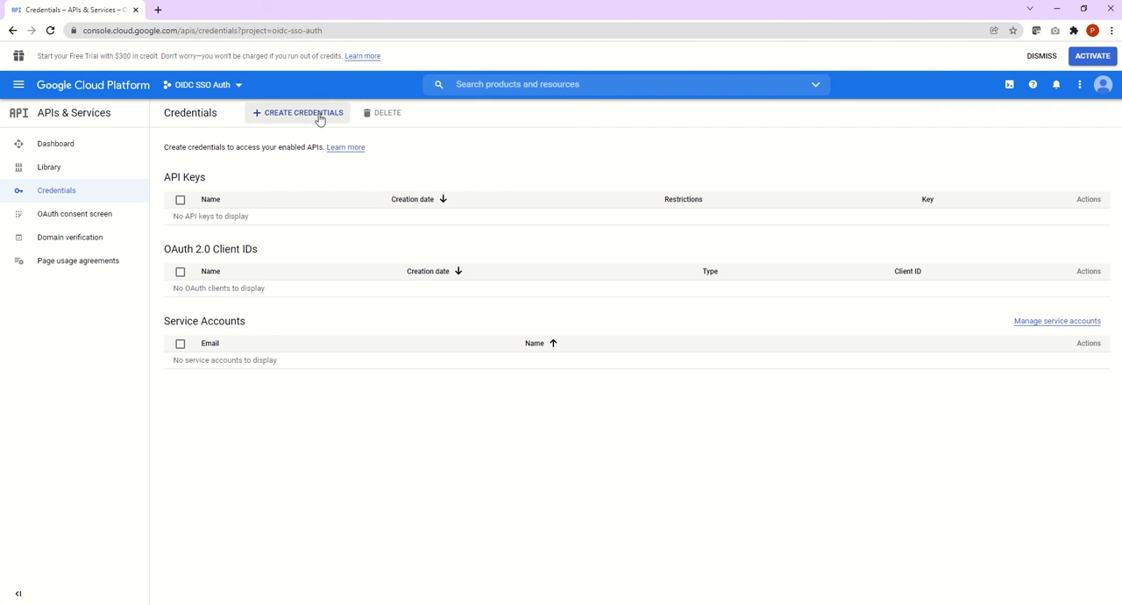
click(318, 116)
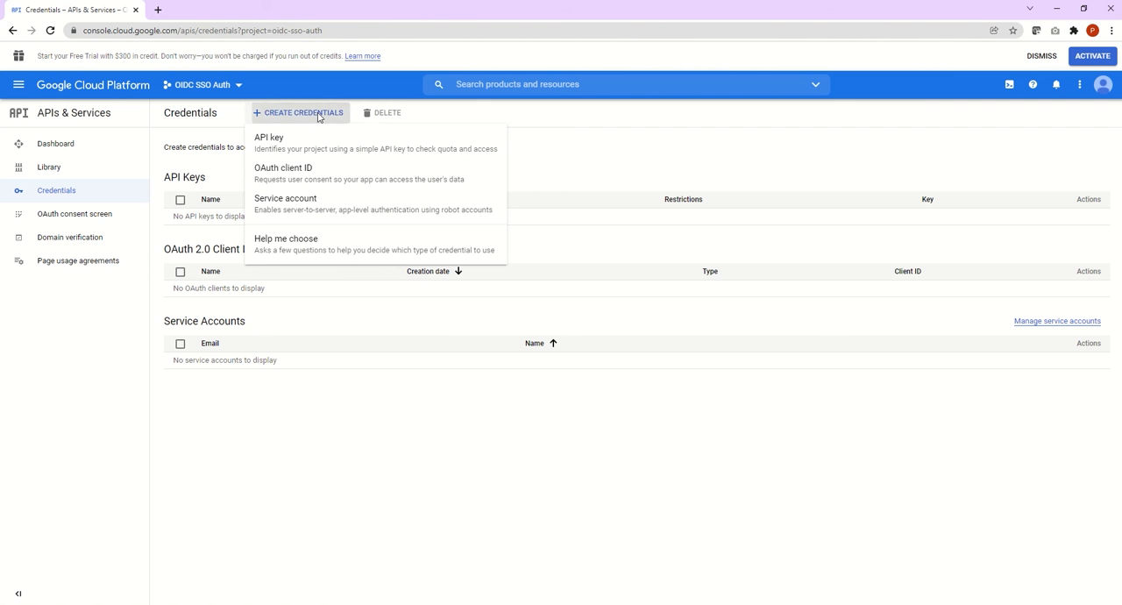
click(286, 178)
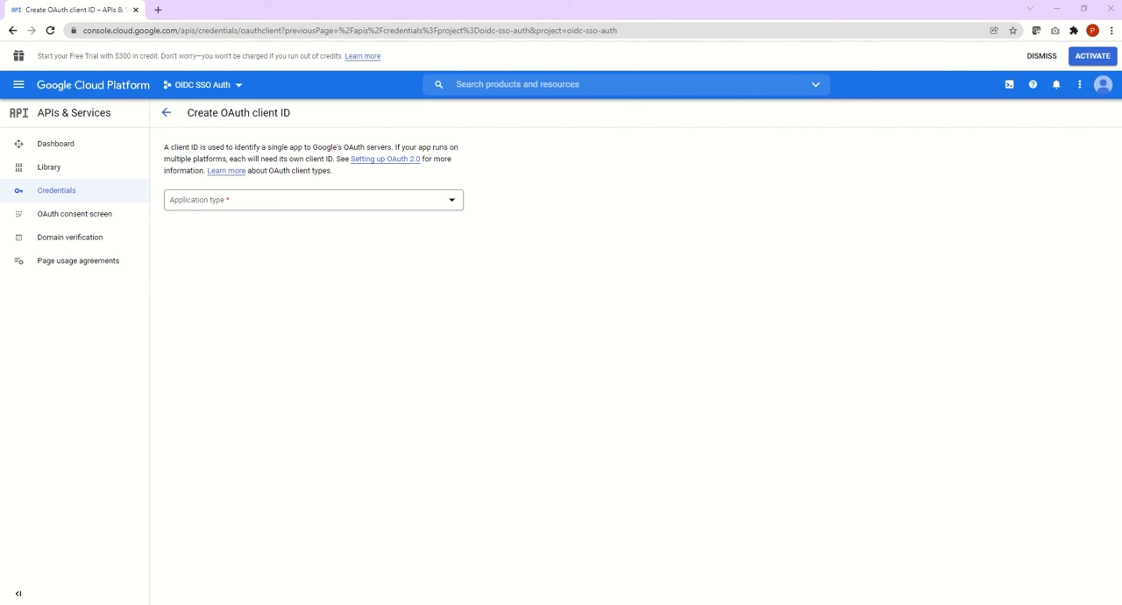
click(225, 207)
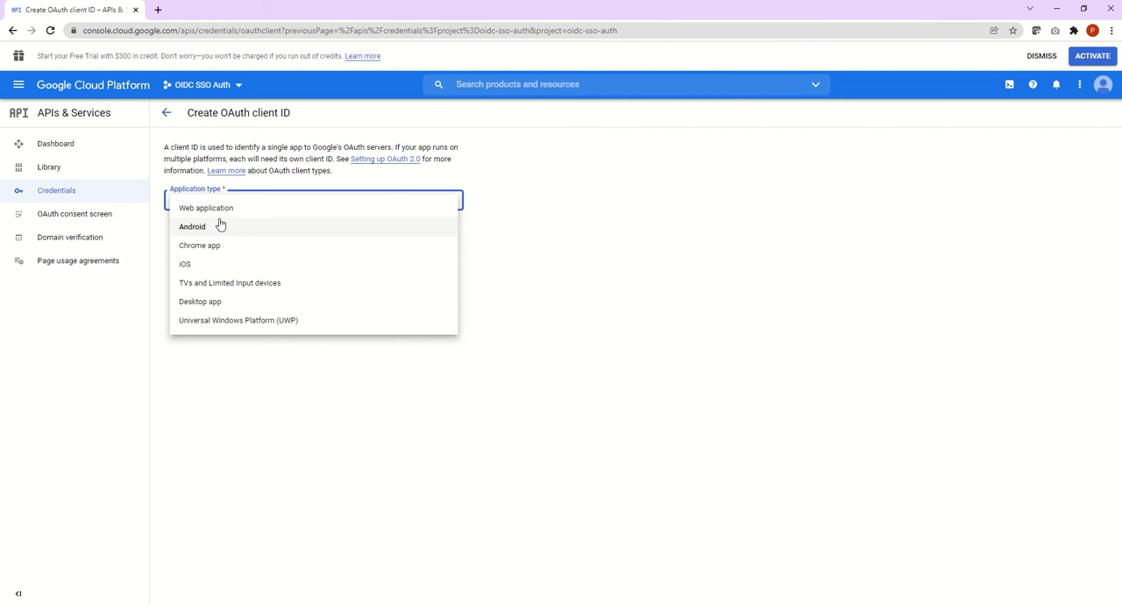
click(220, 215)
Step: Name the OAuth client "Pega Onboarding Application"
click(218, 235)
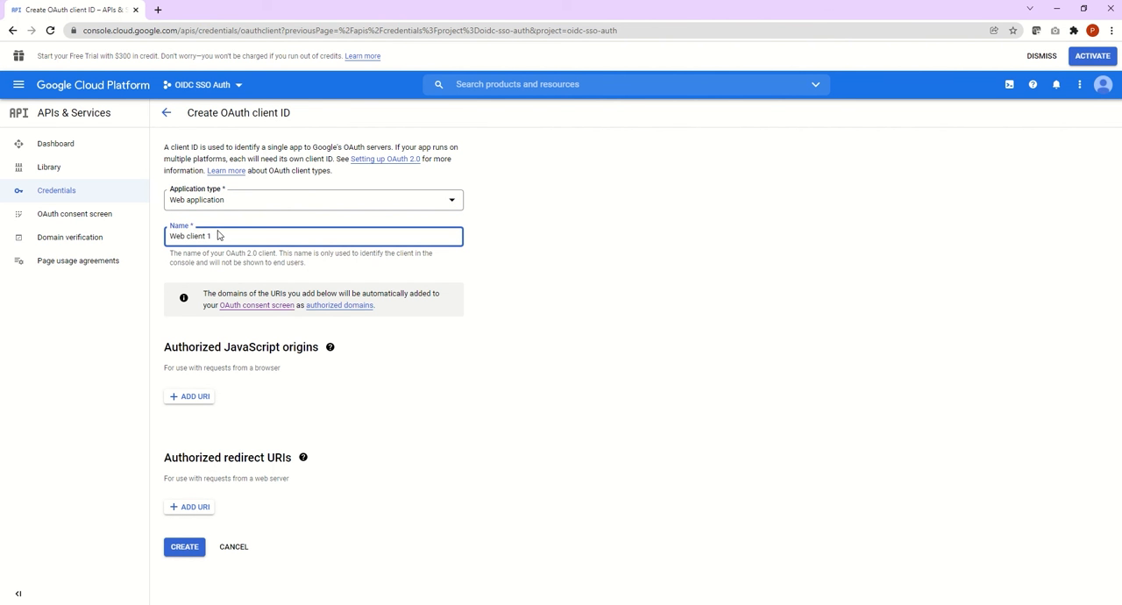
key(ctrl+a)
key(BackSpace)
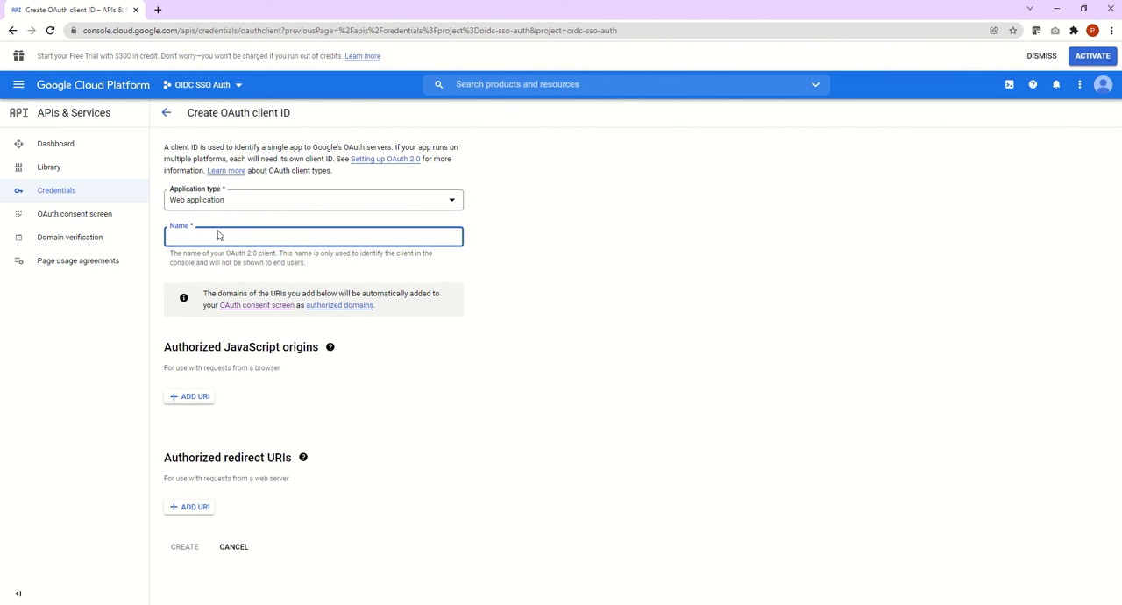
text(Onboarding )
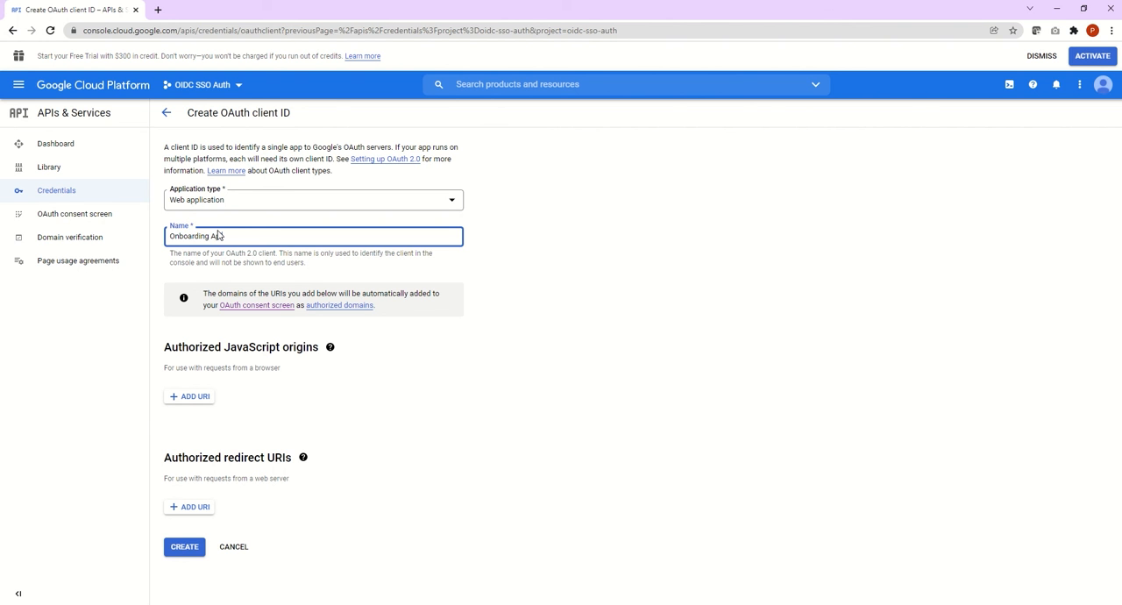
text(Application)
key(Home)
text(Pega)
click(195, 507)
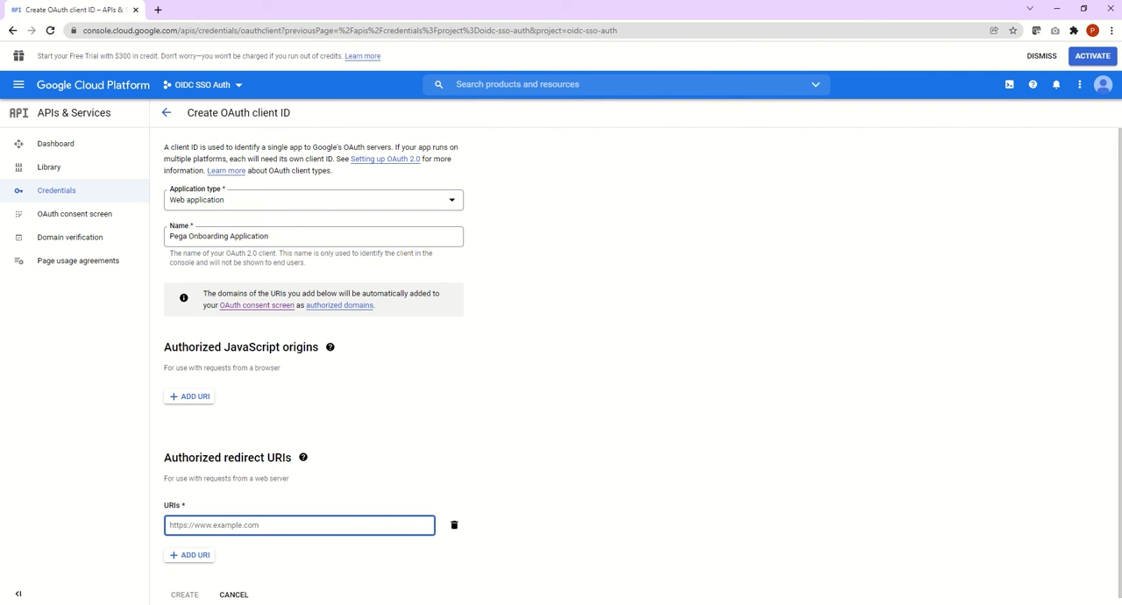
key(alt+Tab)
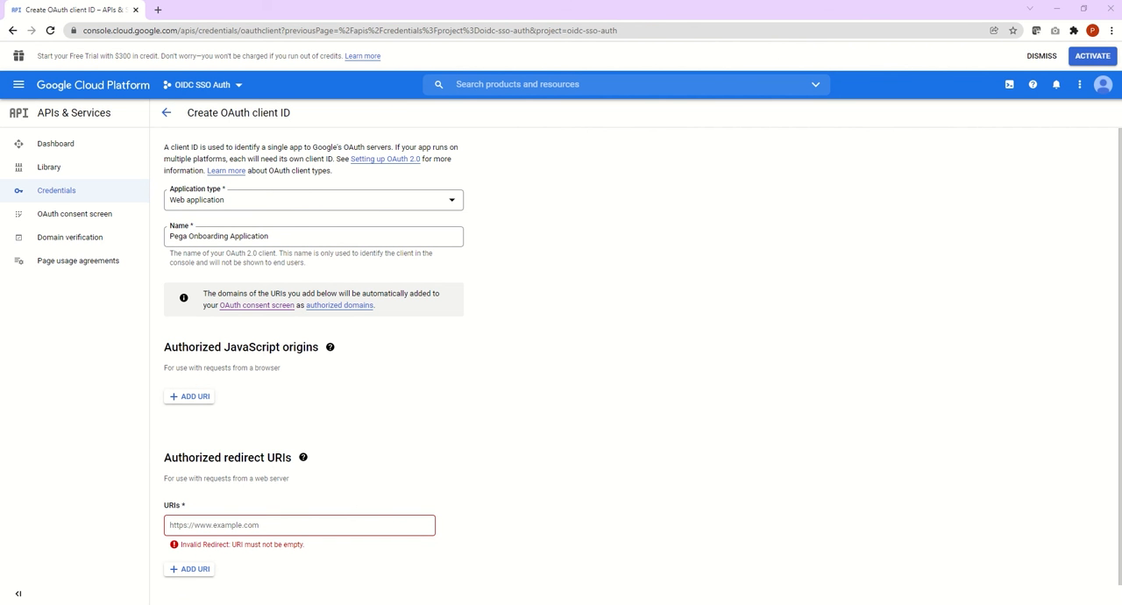
key(alt+Tab)
scroll(453, 326, down, 2)
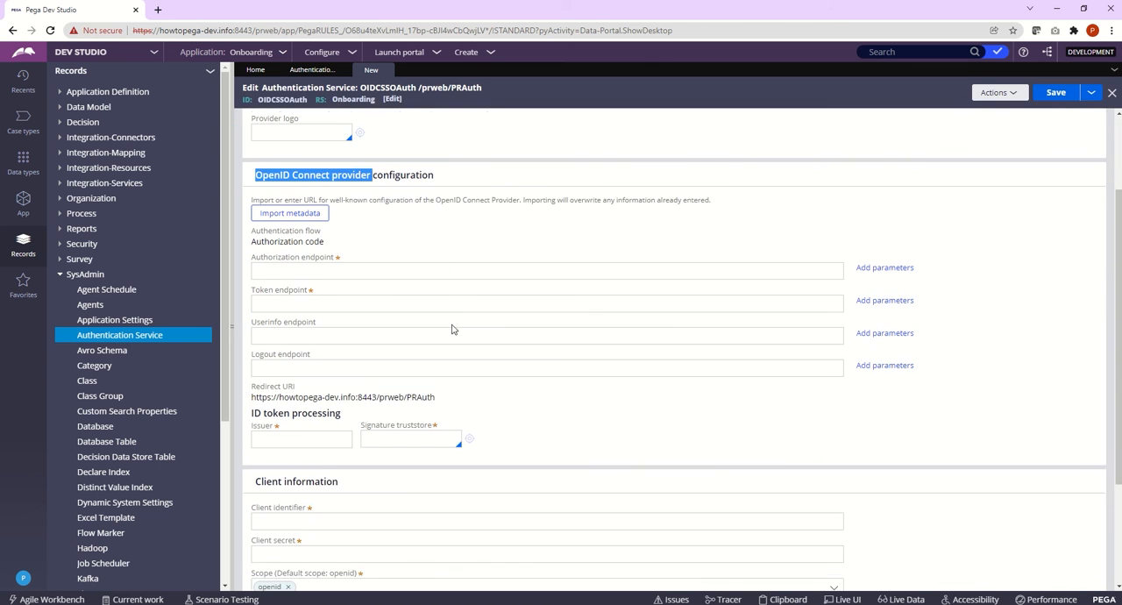
drag(253, 383, 441, 384)
key(ctrl+c)
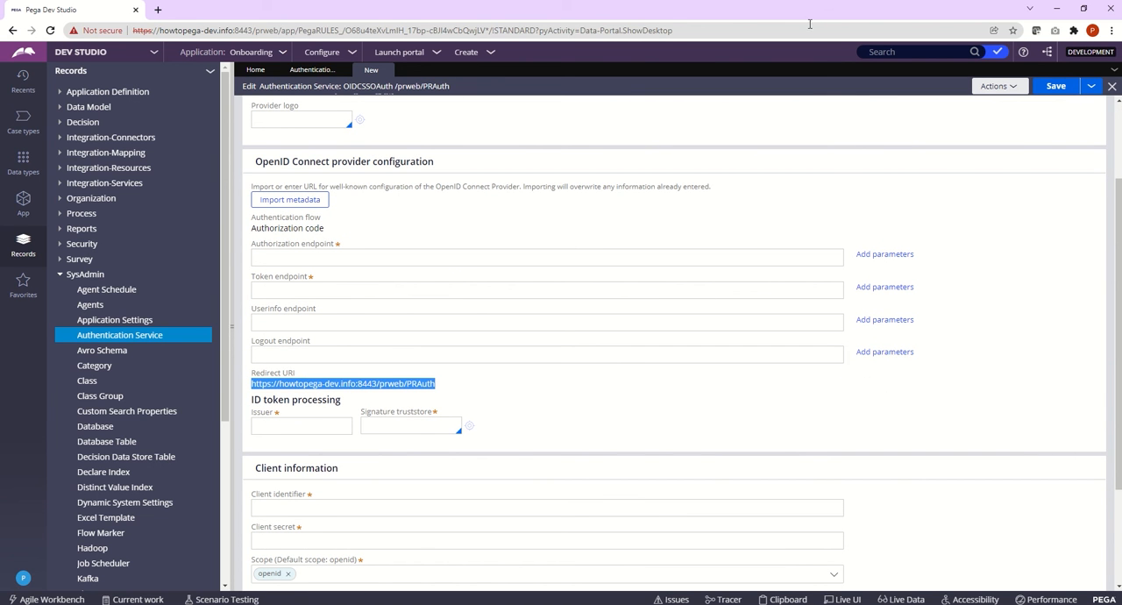
key(alt+Tab)
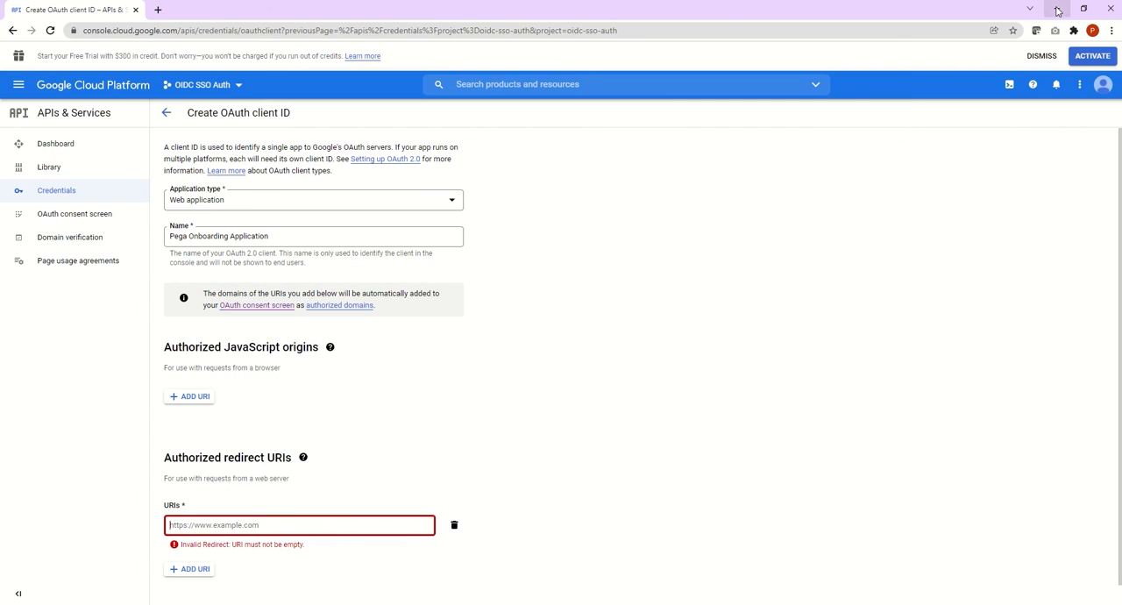
click(253, 527)
key(ctrl+v)
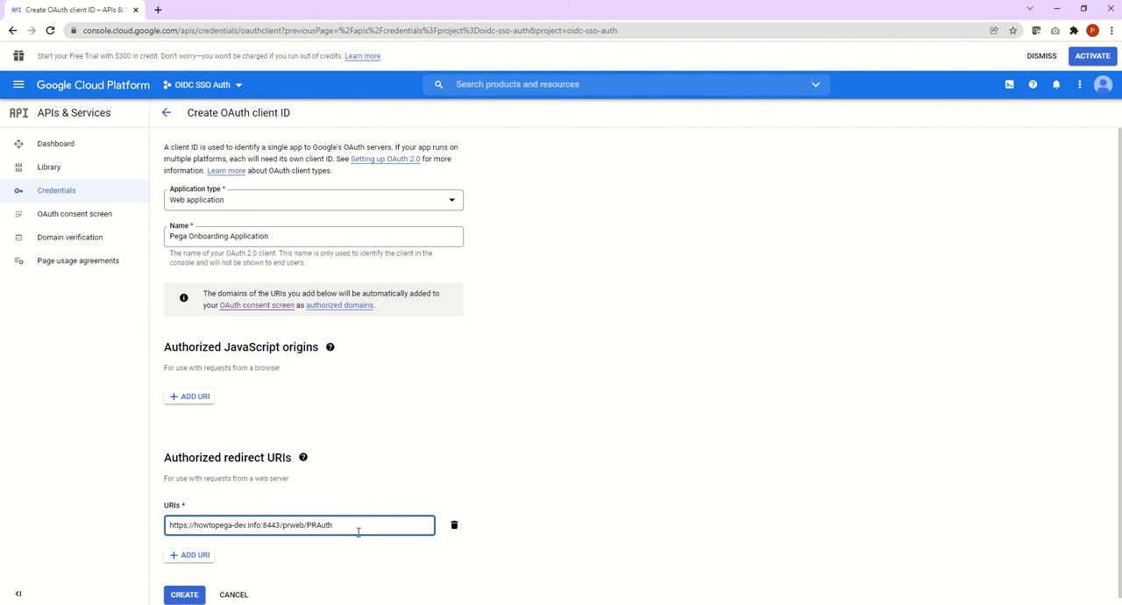
Step: Create the OAuth client, download its credentials as a JSON file and close the confirmation dialog
scroll(573, 452, down, 1)
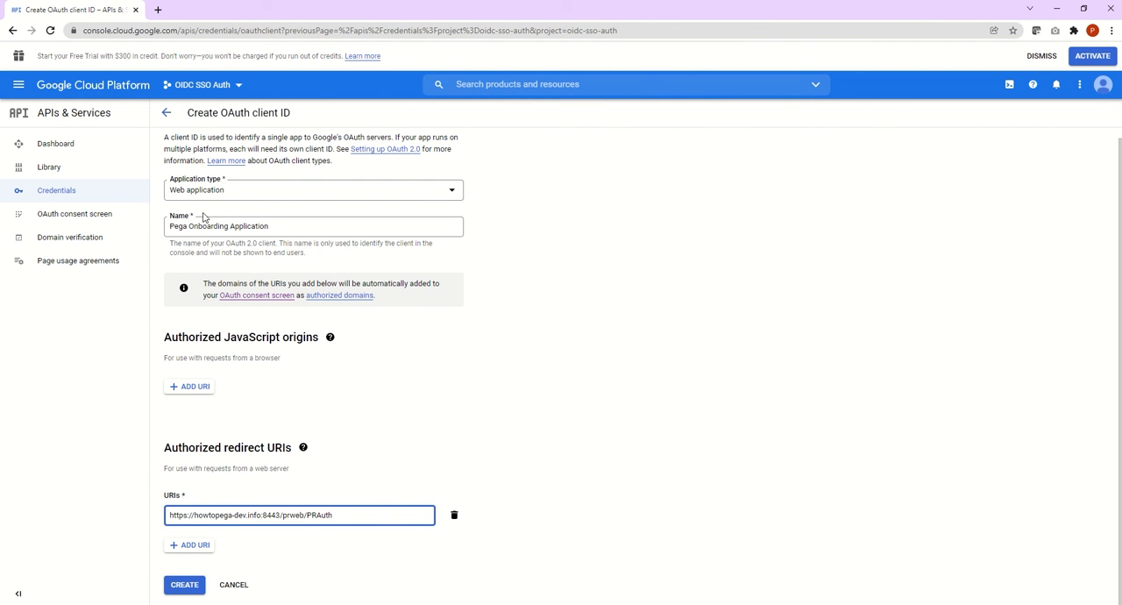
scroll(369, 419, up, 1)
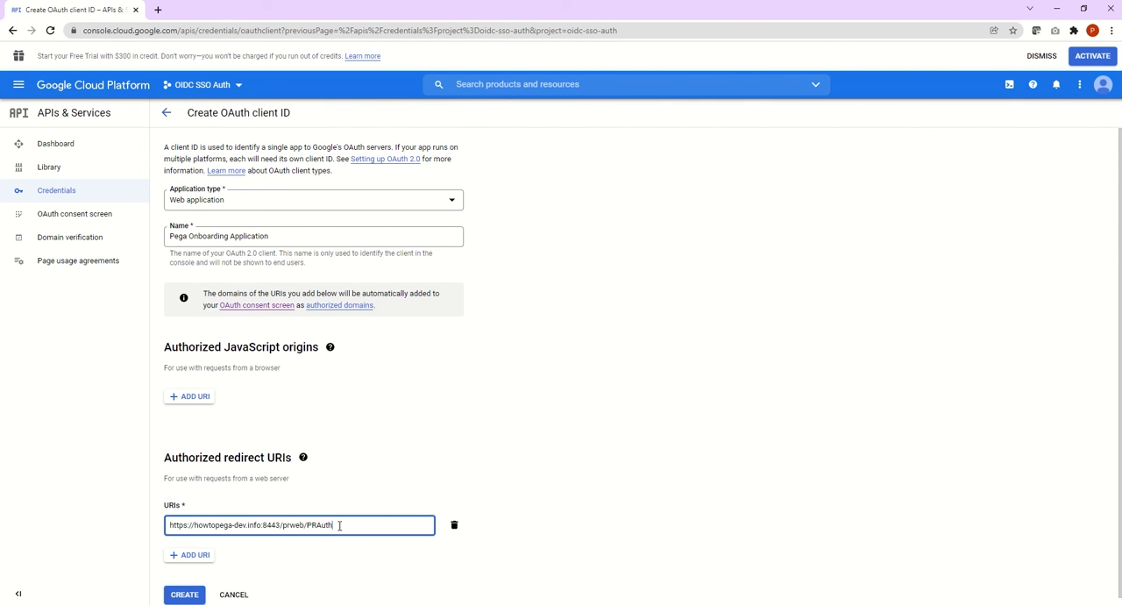
drag(339, 525, 167, 522)
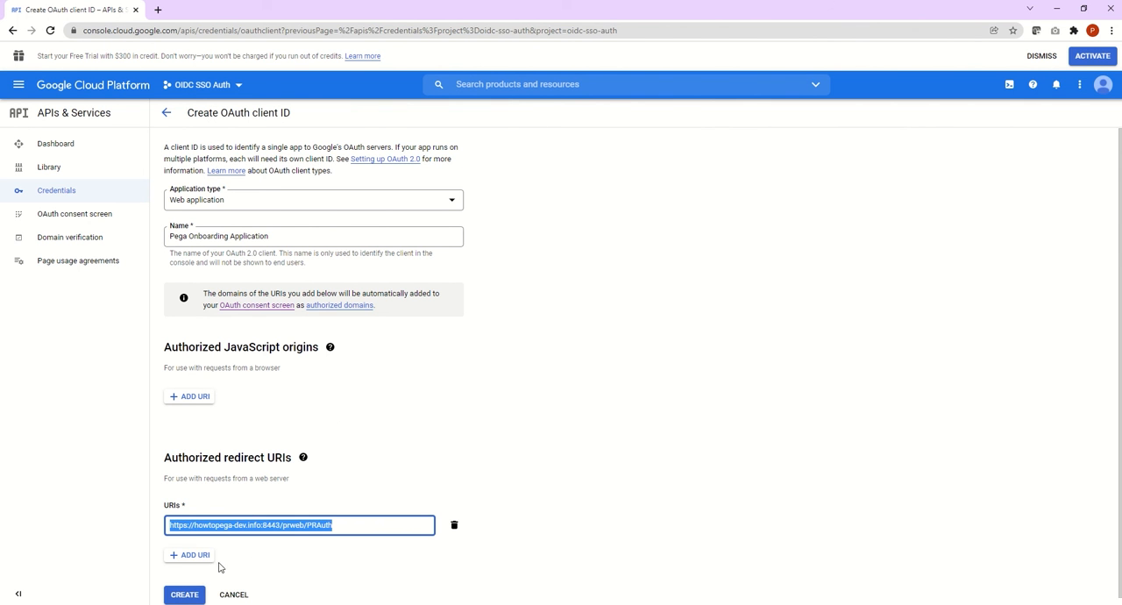
click(188, 594)
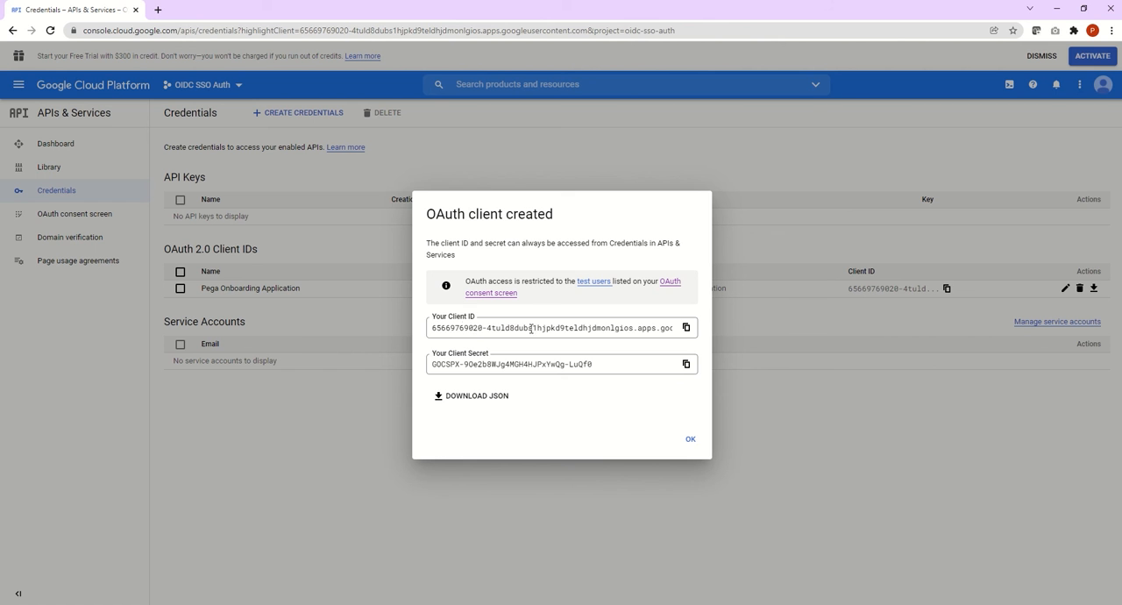
click(486, 401)
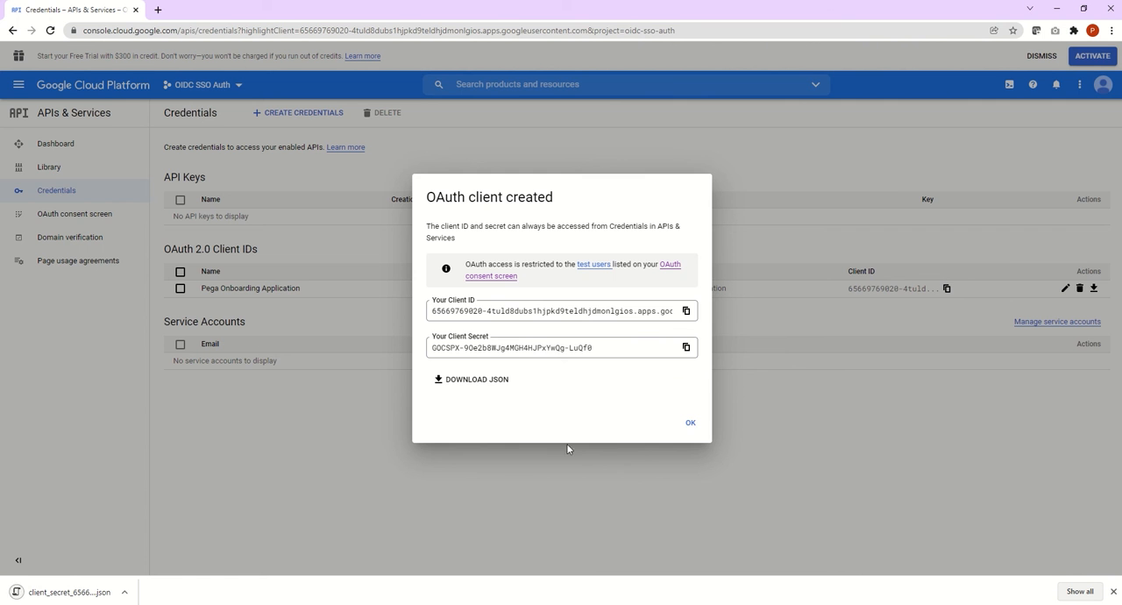
click(690, 425)
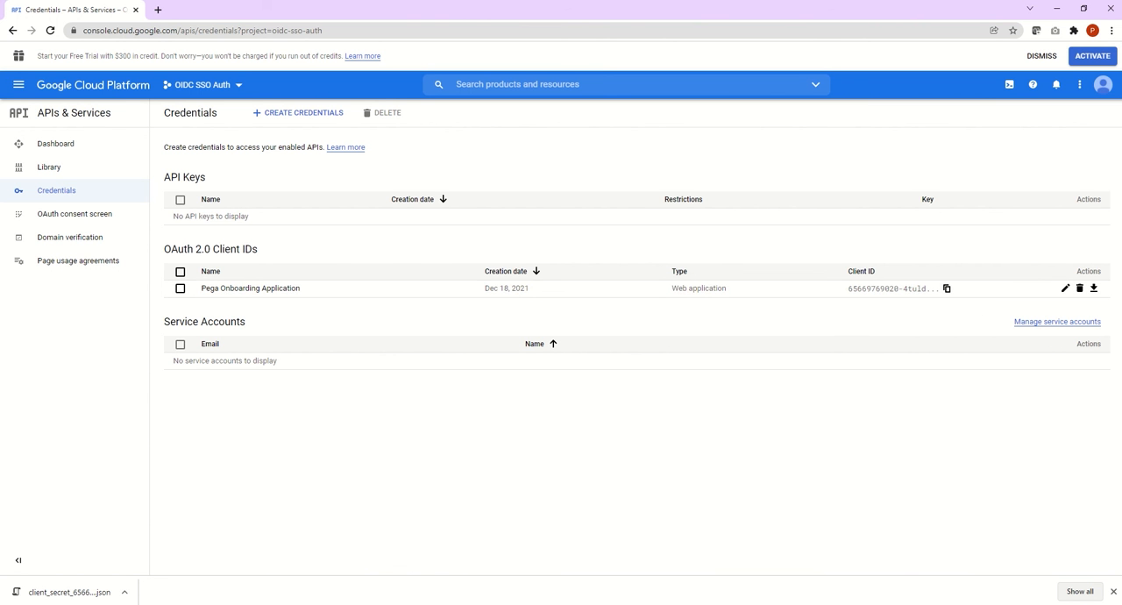
Step: Examine the Pega Onboarding Application client's ID, secret and redirect URI, then return to the credentials list
click(1065, 289)
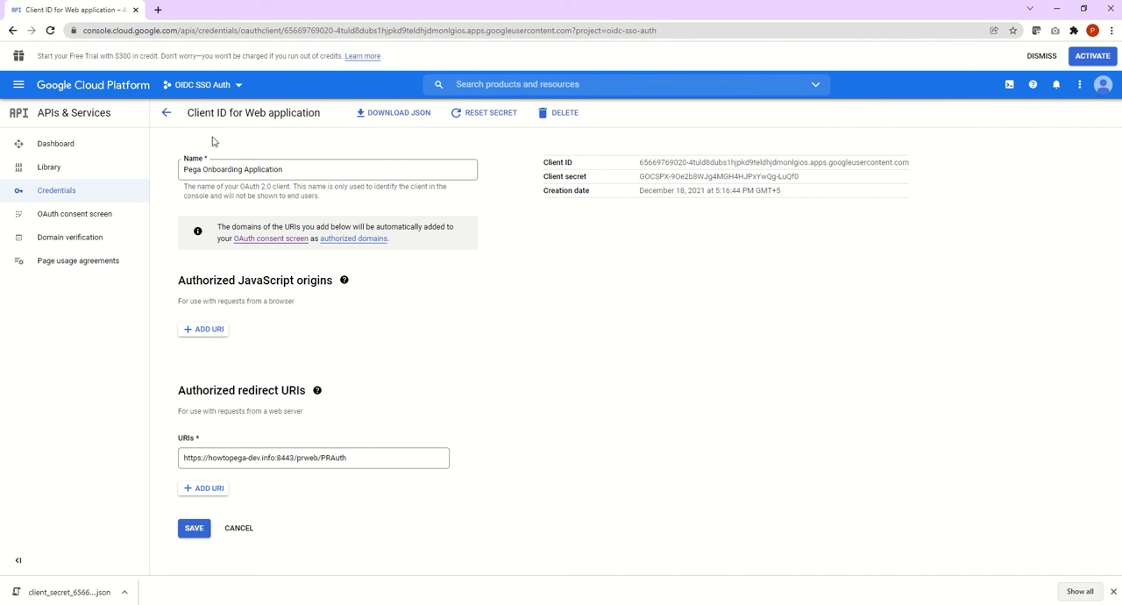
click(164, 113)
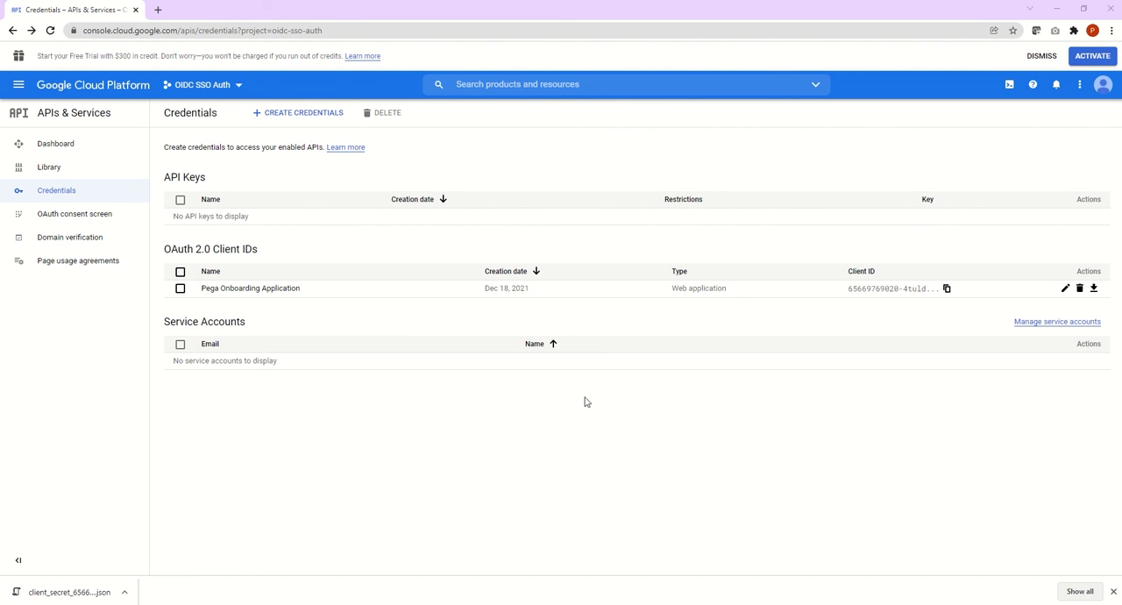
click(221, 290)
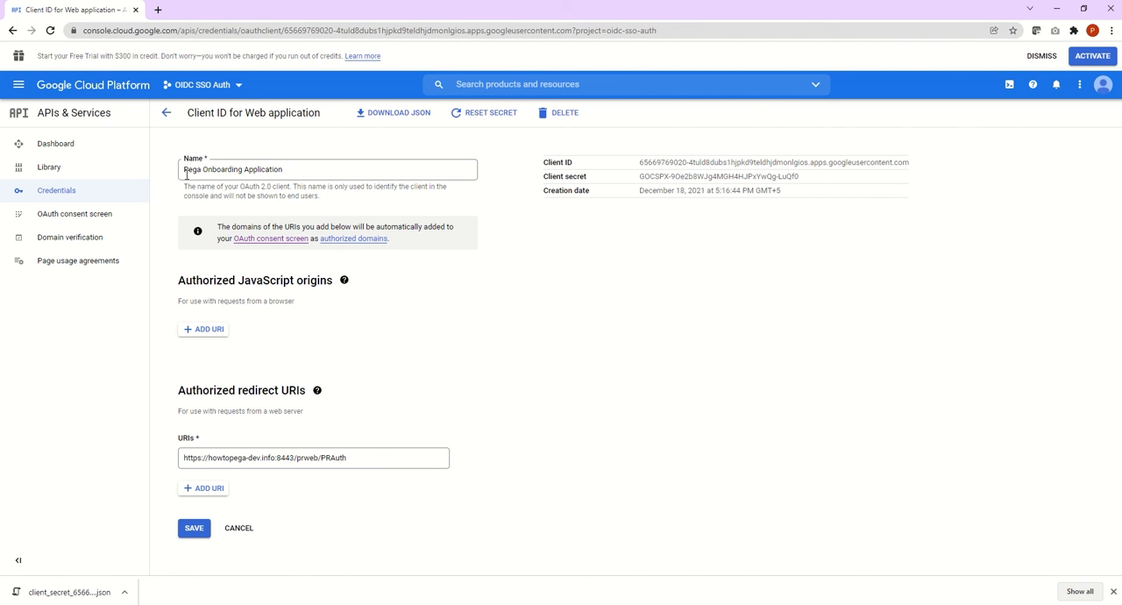
click(166, 112)
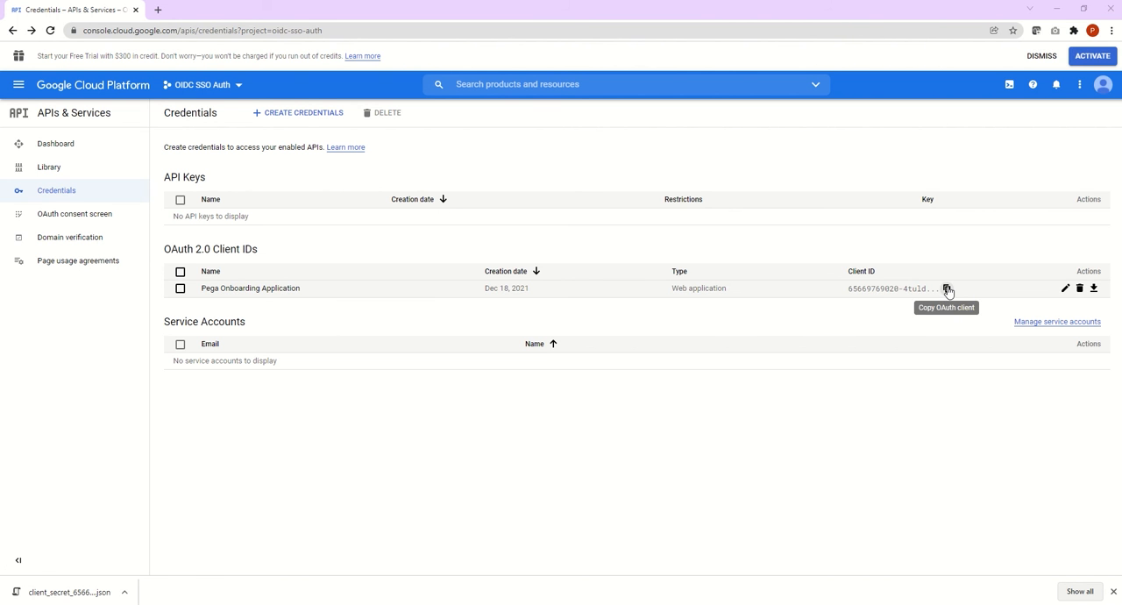
Step: Locate the downloaded client secret JSON file and open it in Notepad++ to read its contents
right_click(65, 596)
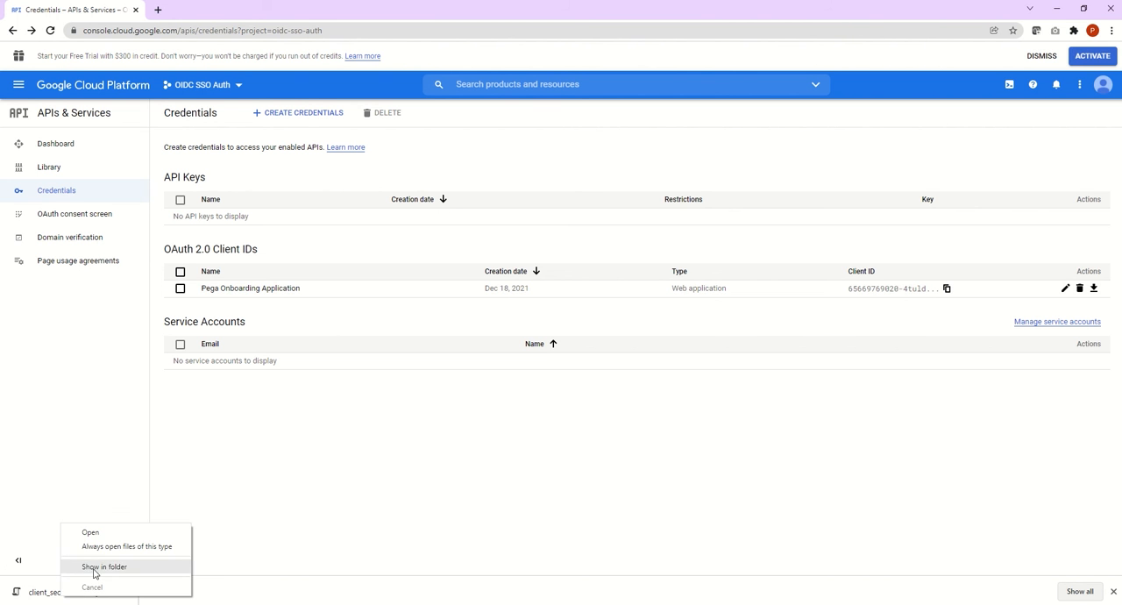
click(96, 569)
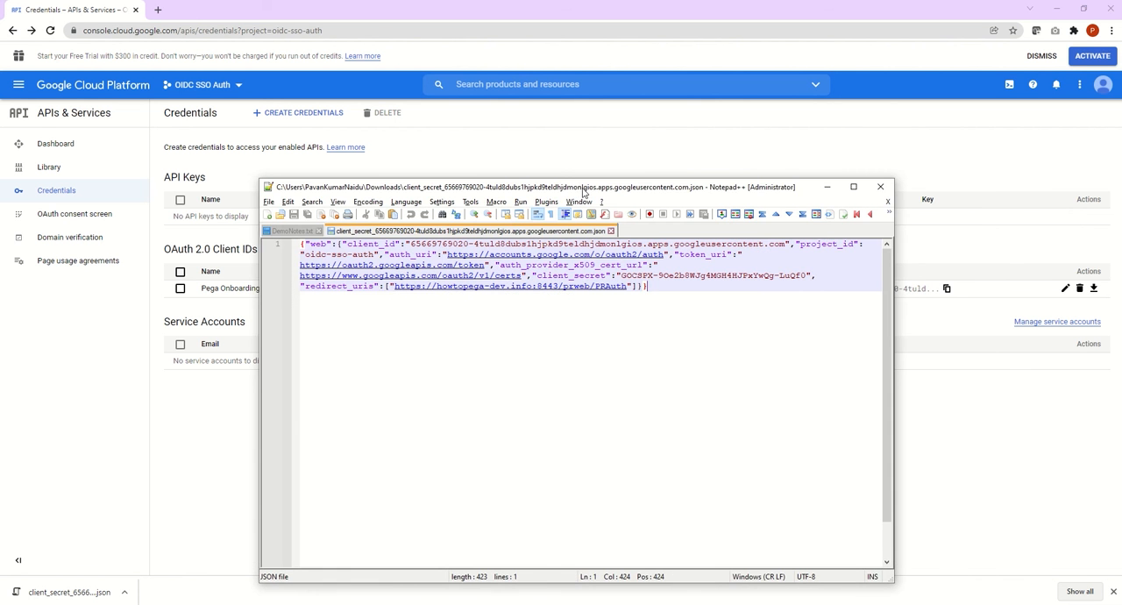
drag(583, 192, 542, 181)
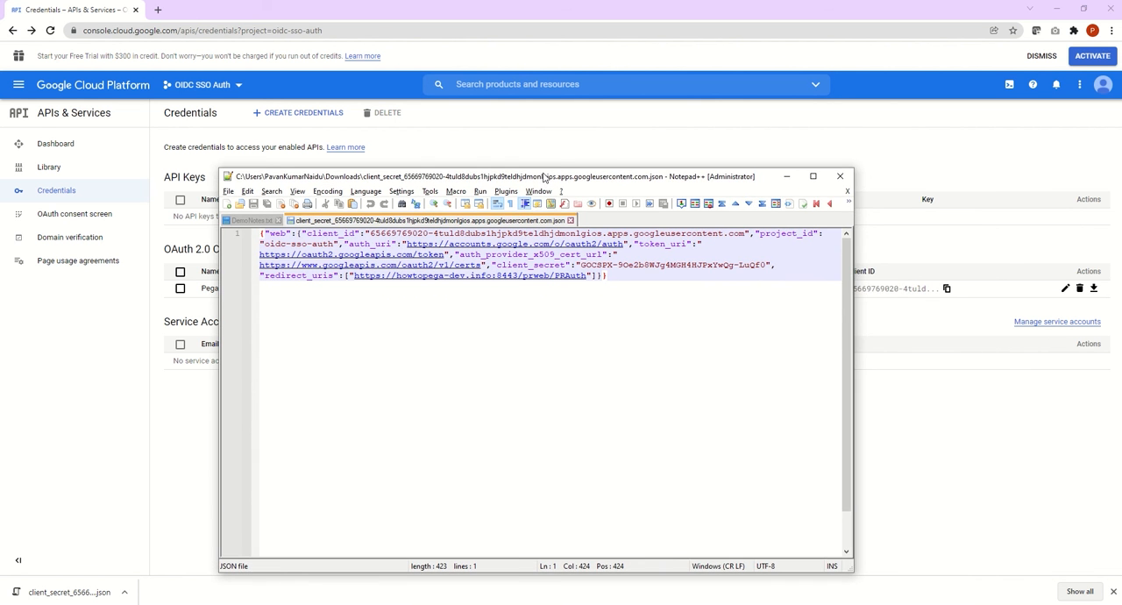
Step: Maximize the Notepad++ window, format the client secret JSON with the JSON Viewer plugin, and save the file
double_click(544, 178)
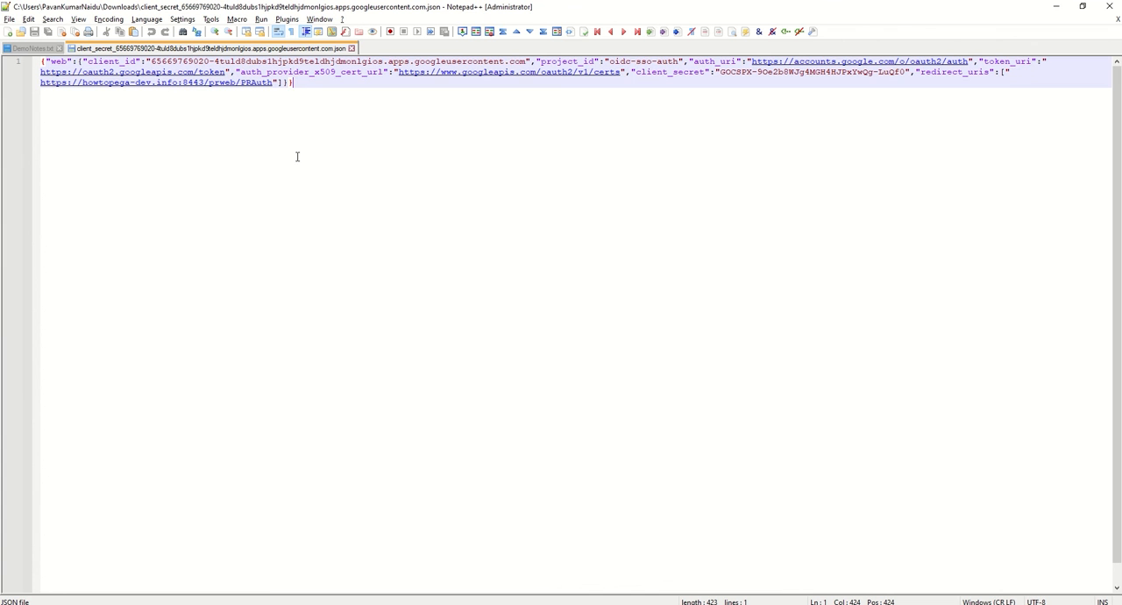
key(ctrl+a)
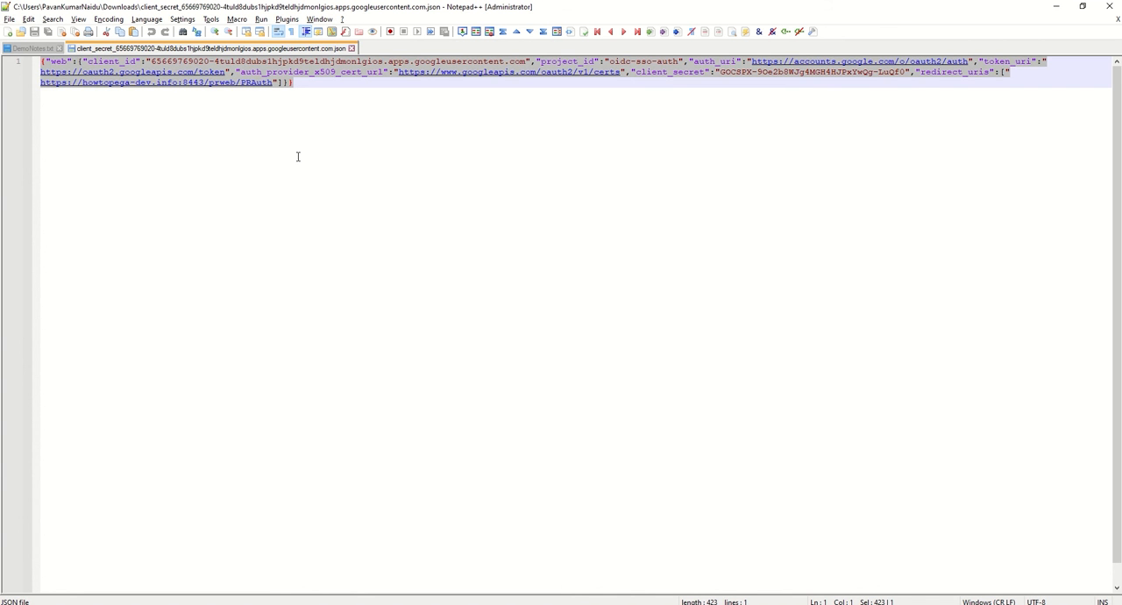
key(ctrl+v)
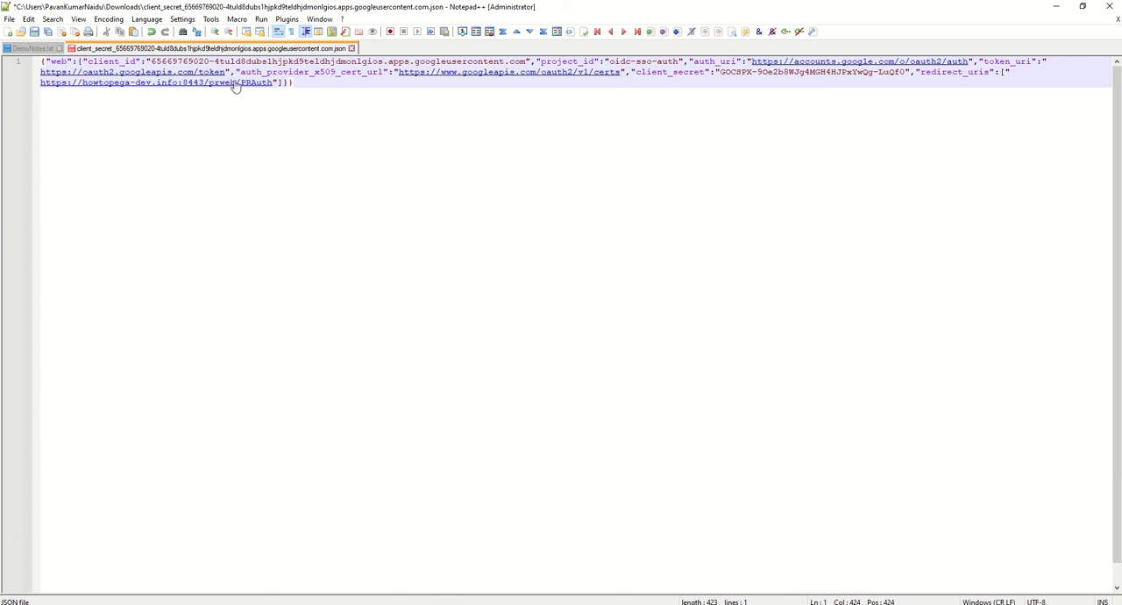
double_click(173, 62)
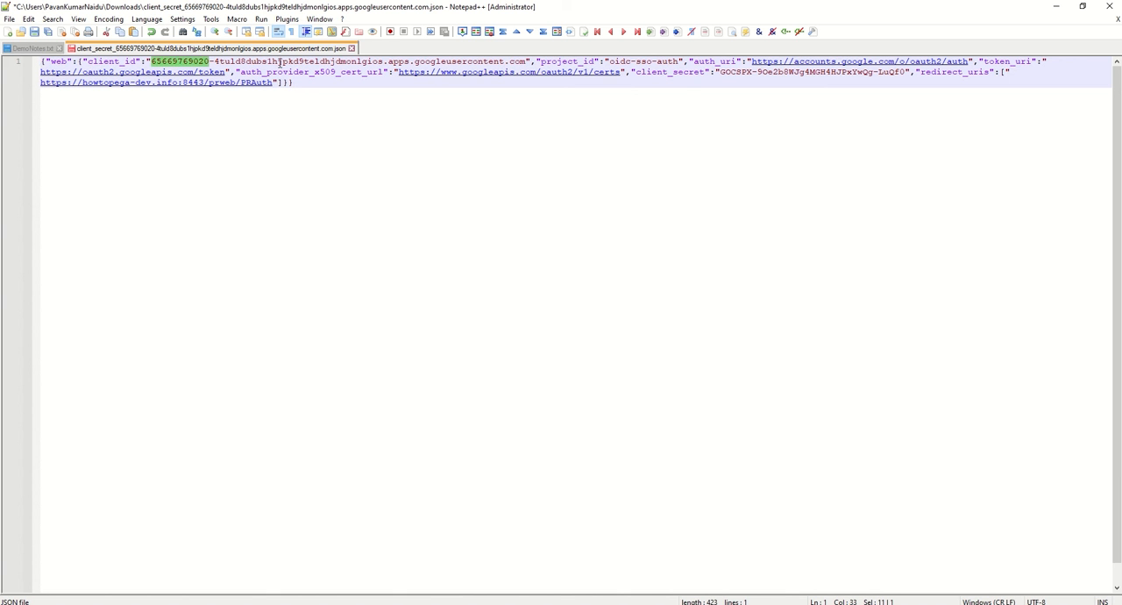
double_click(681, 73)
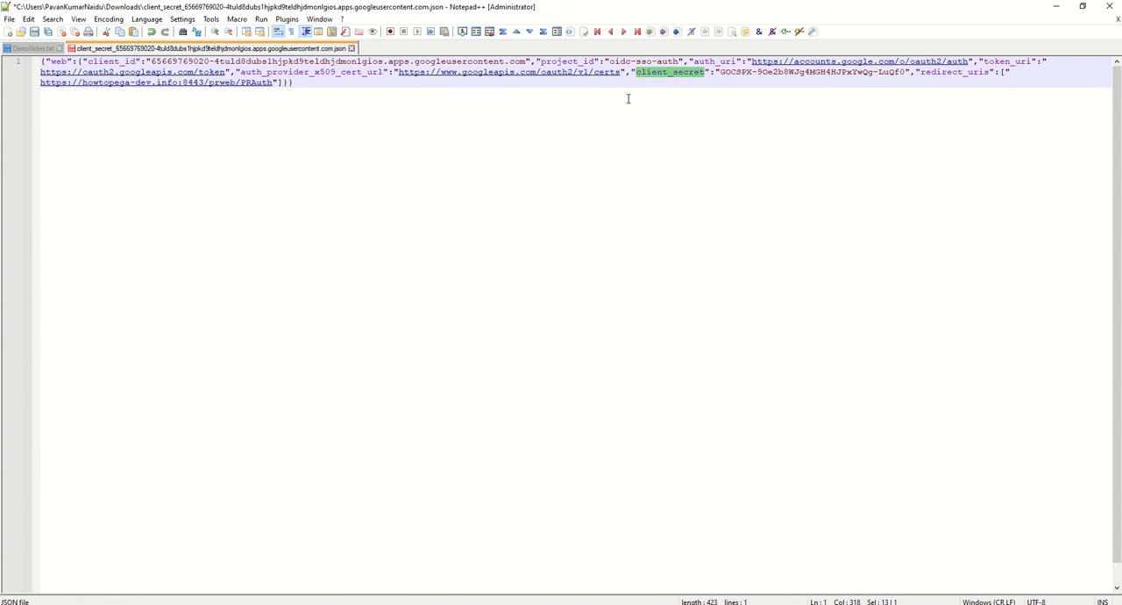
click(586, 107)
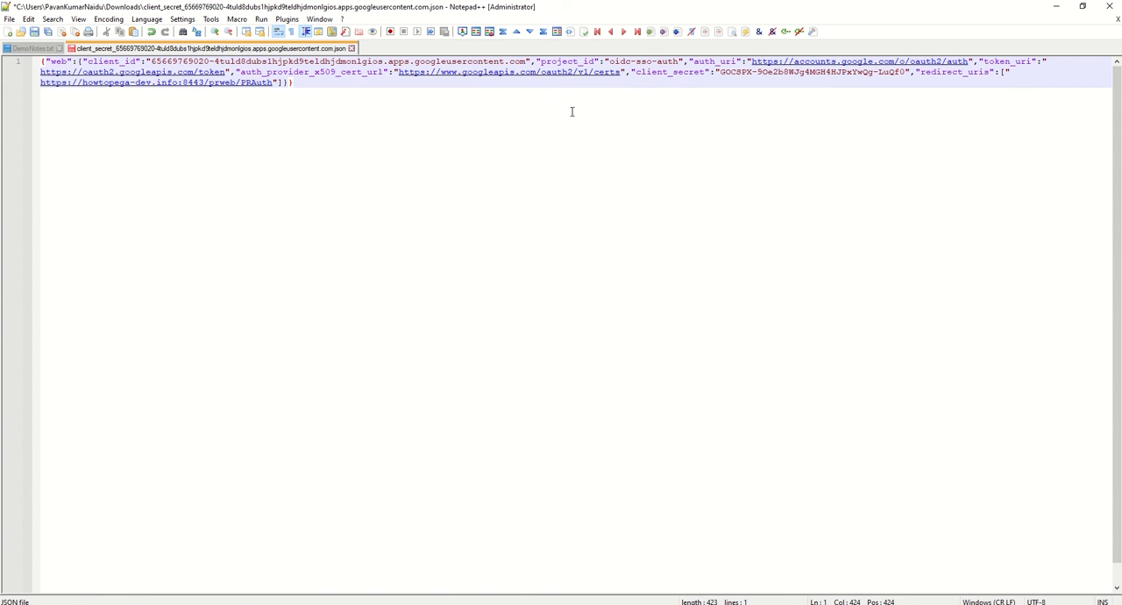
key(ctrl+a)
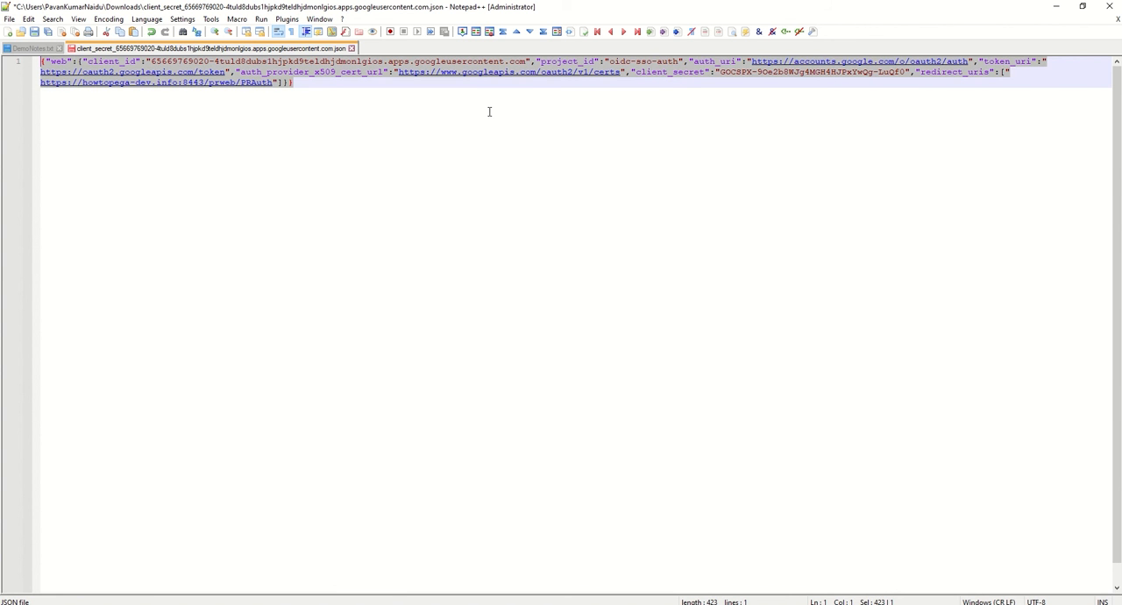
click(287, 19)
mouse_move(307, 84)
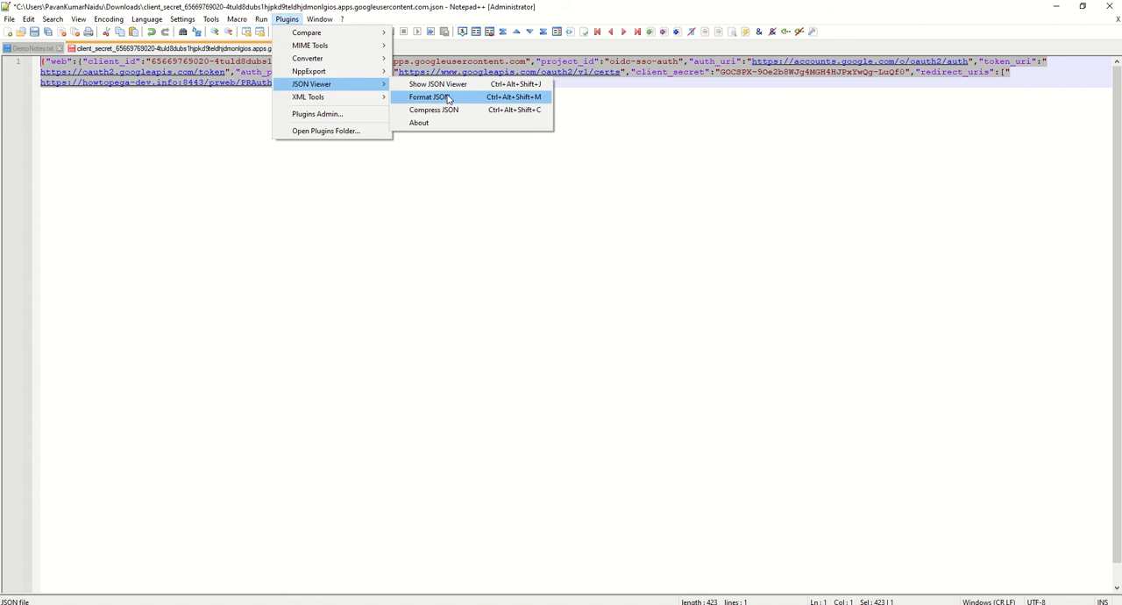
click(446, 98)
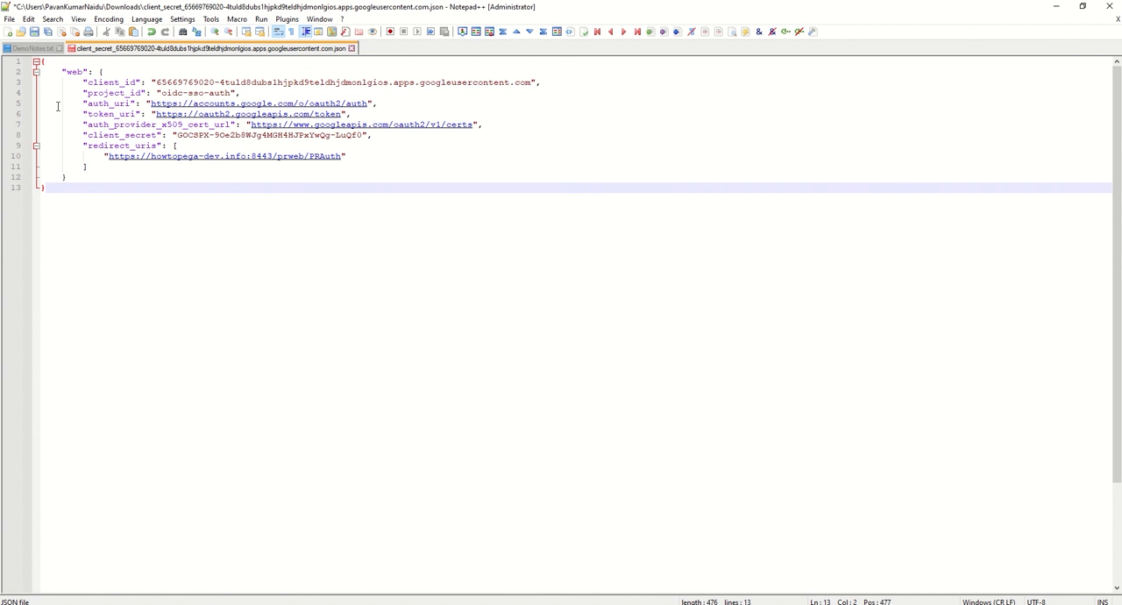
key(ctrl+s)
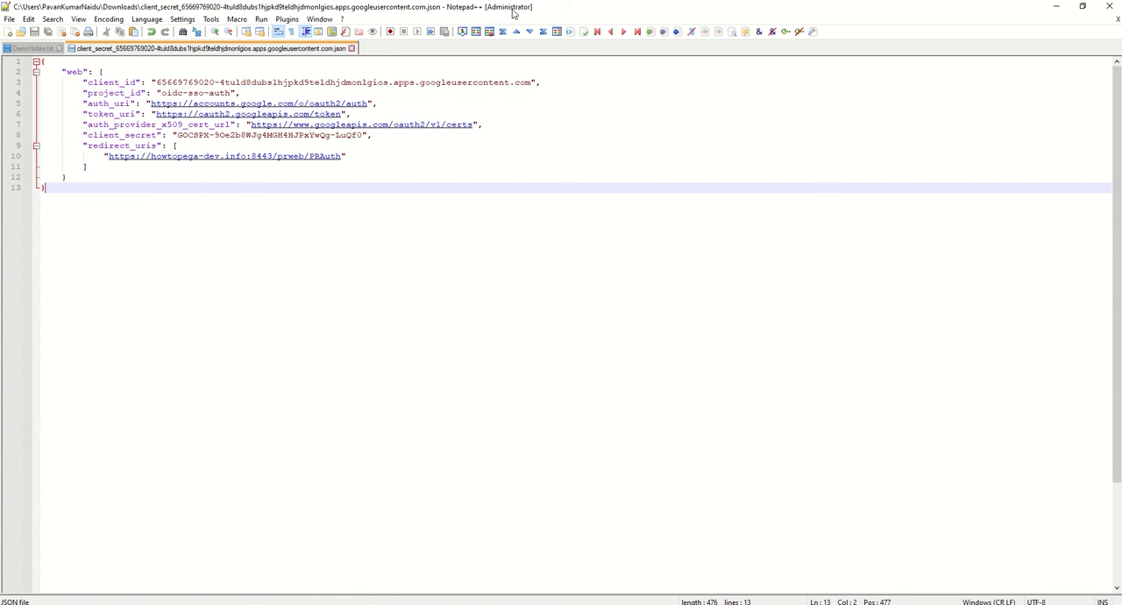
click(367, 103)
drag(368, 104, 152, 102)
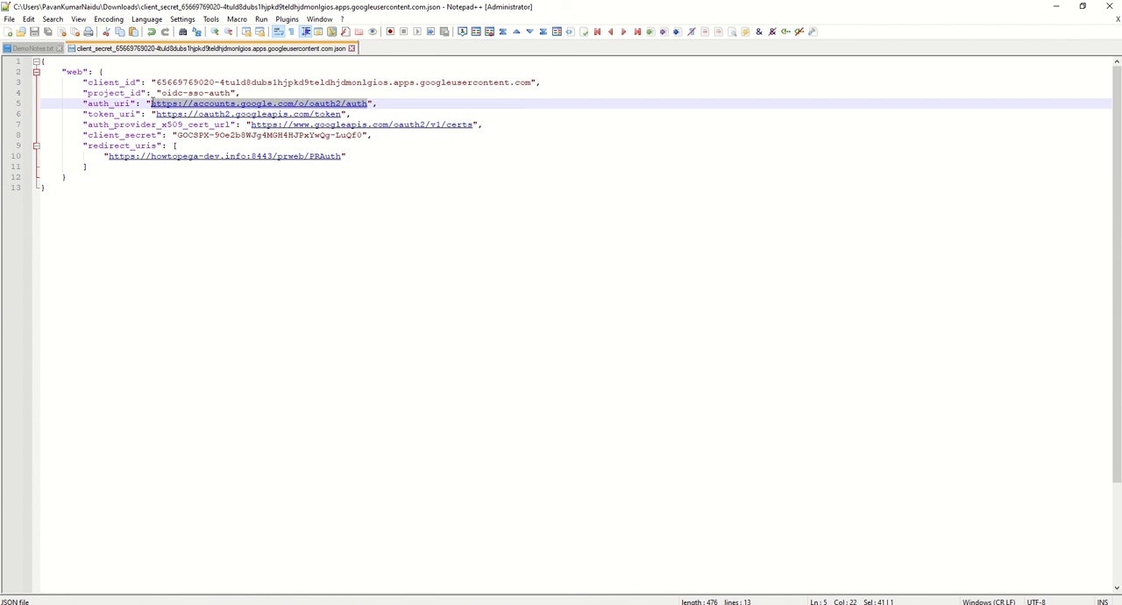
right_click(208, 103)
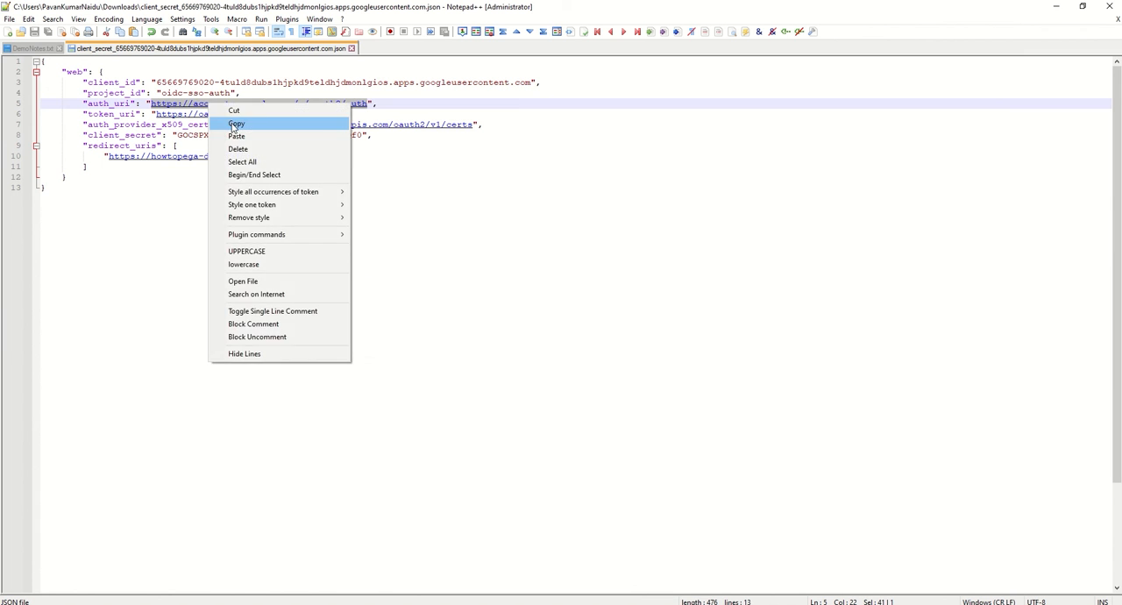
click(232, 124)
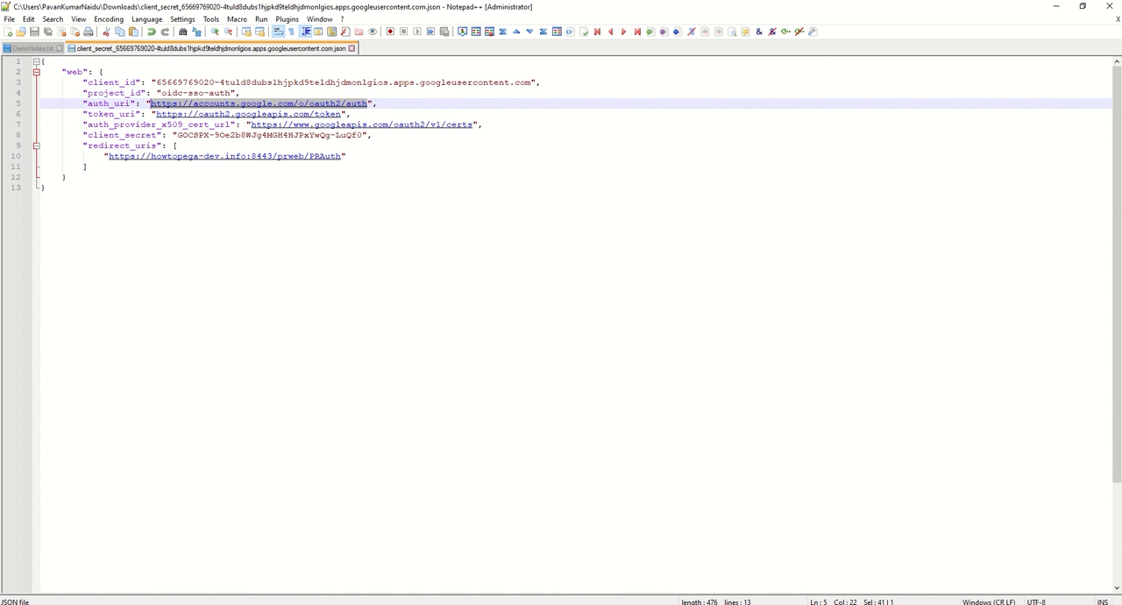
Step: Switch to Pega Dev Studio and arrange it side by side with the Notepad++ window showing the JSON file
key(alt+Tab)
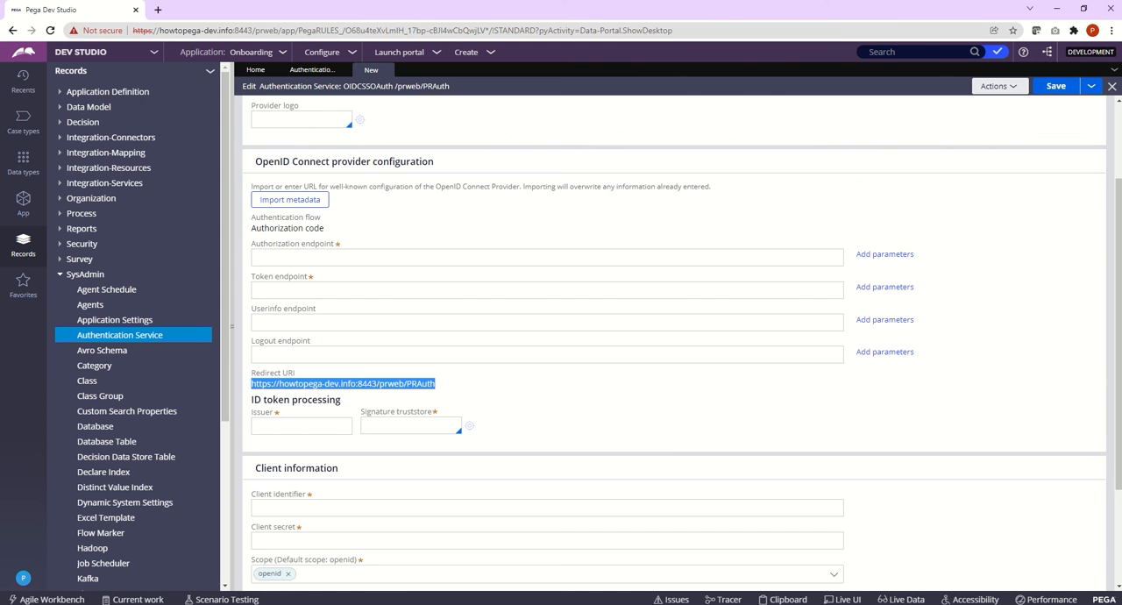
mouse_move(594, 12)
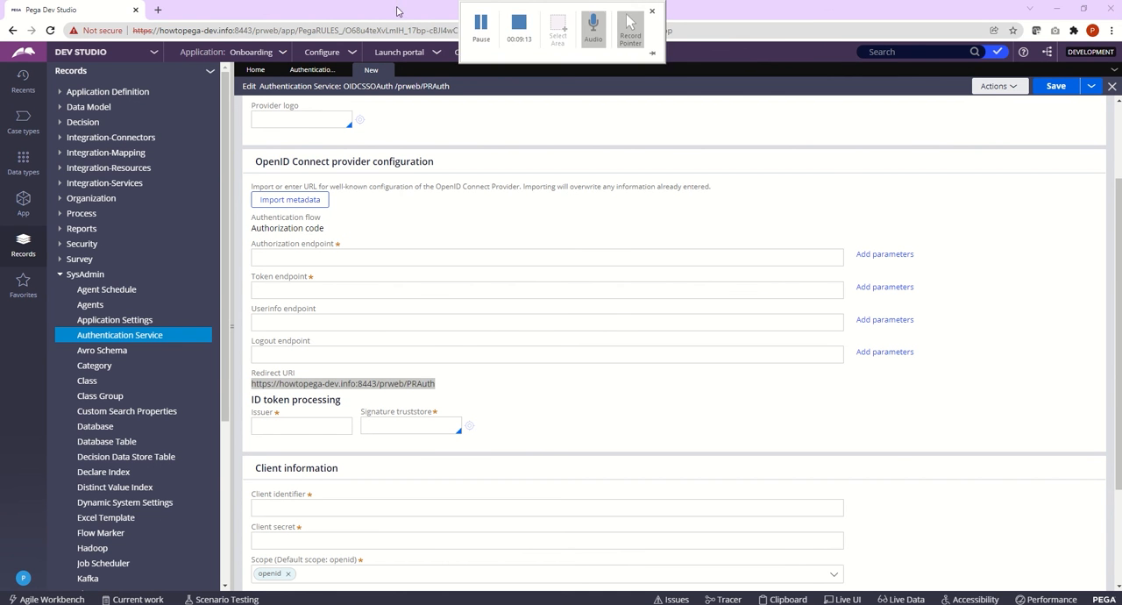
key(super+Left)
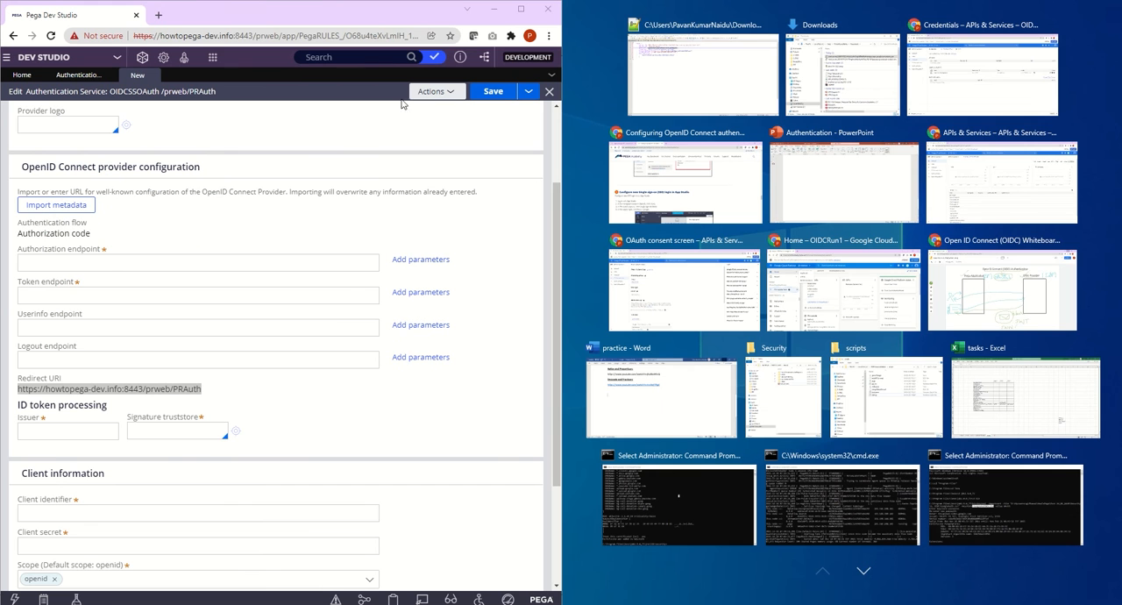
click(707, 72)
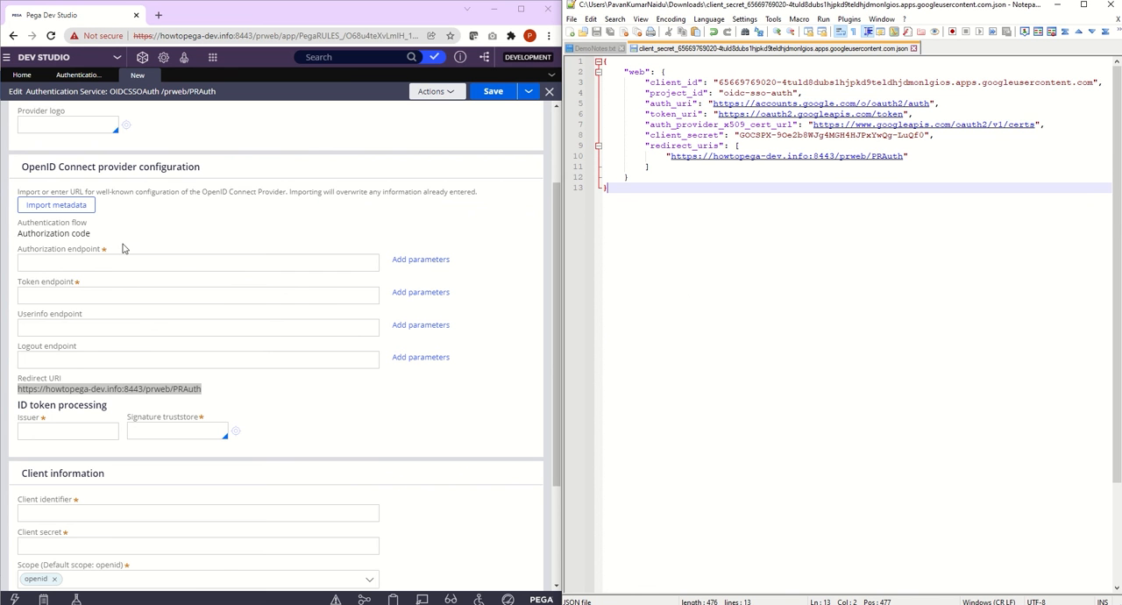
drag(555, 204, 556, 121)
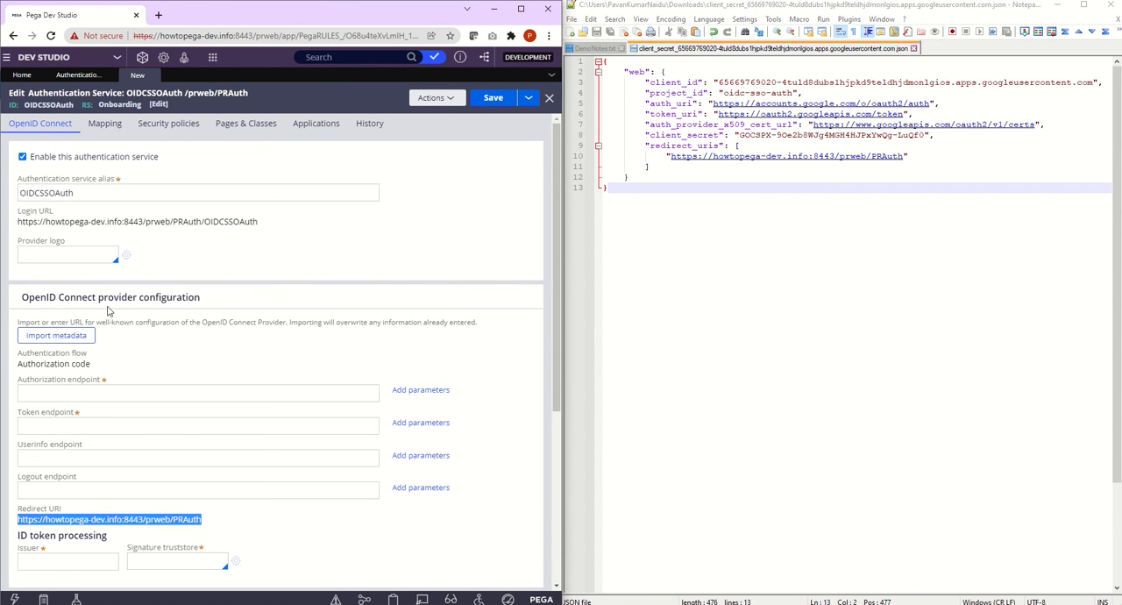
drag(563, 179, 574, 298)
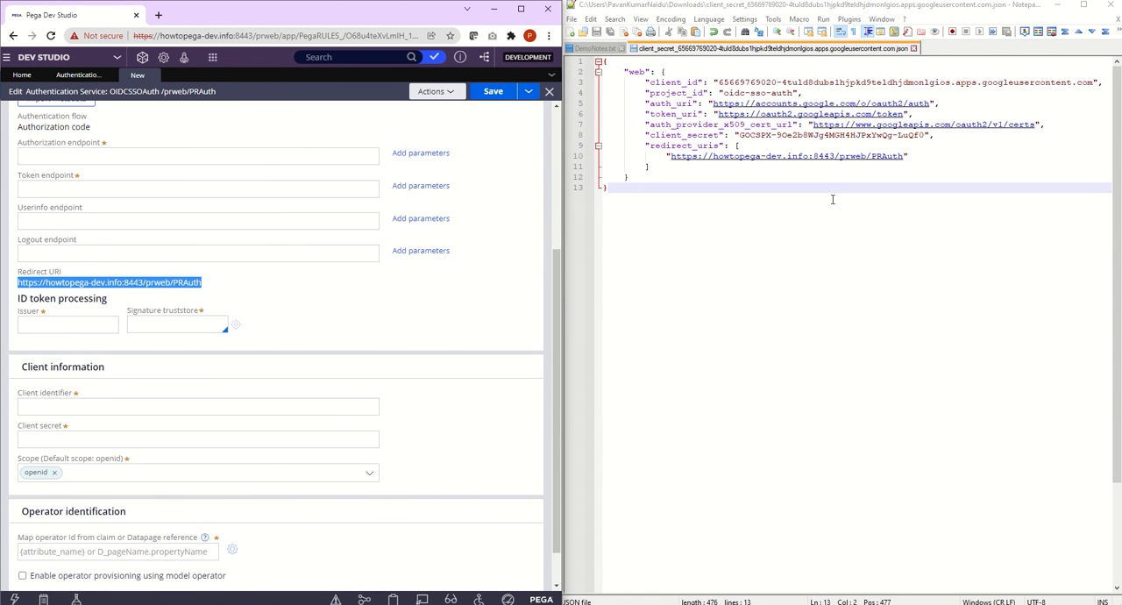
drag(932, 106, 713, 107)
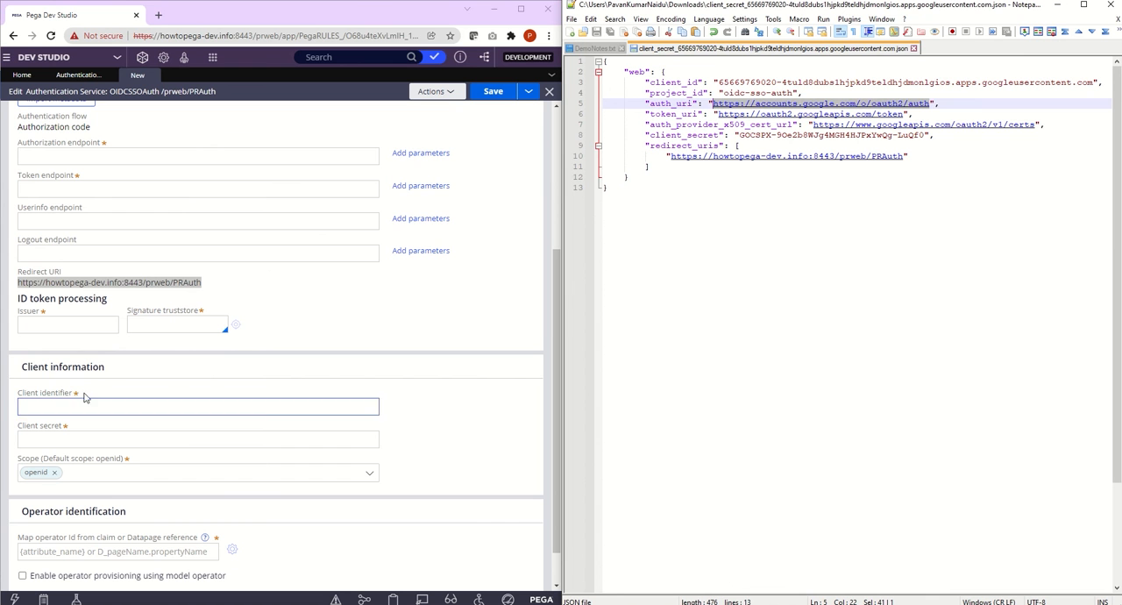
click(76, 156)
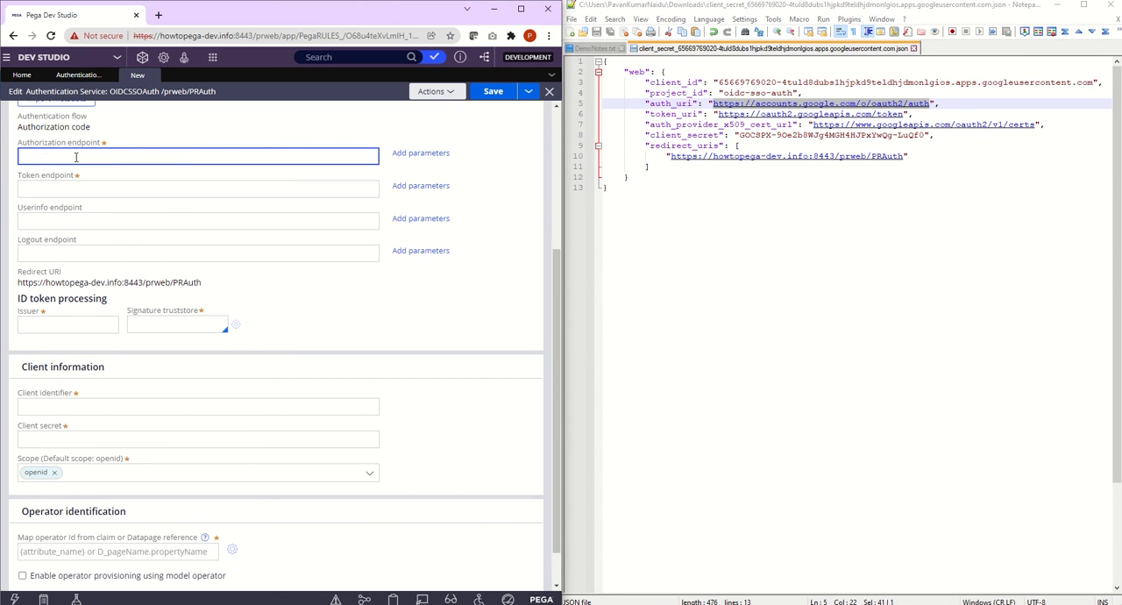
key(ctrl+v)
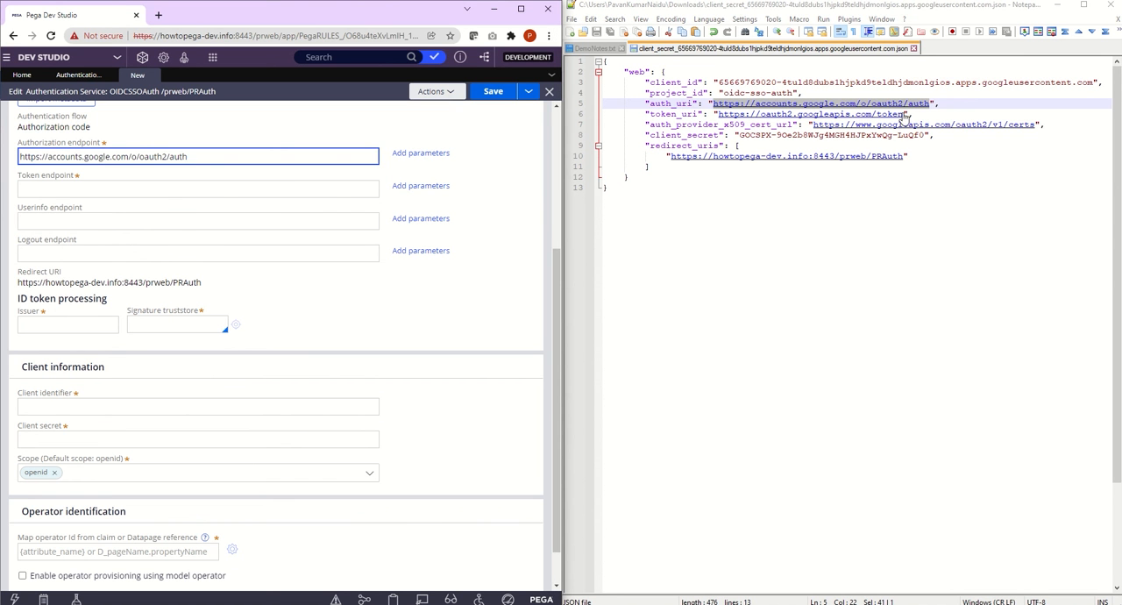
drag(903, 115, 719, 115)
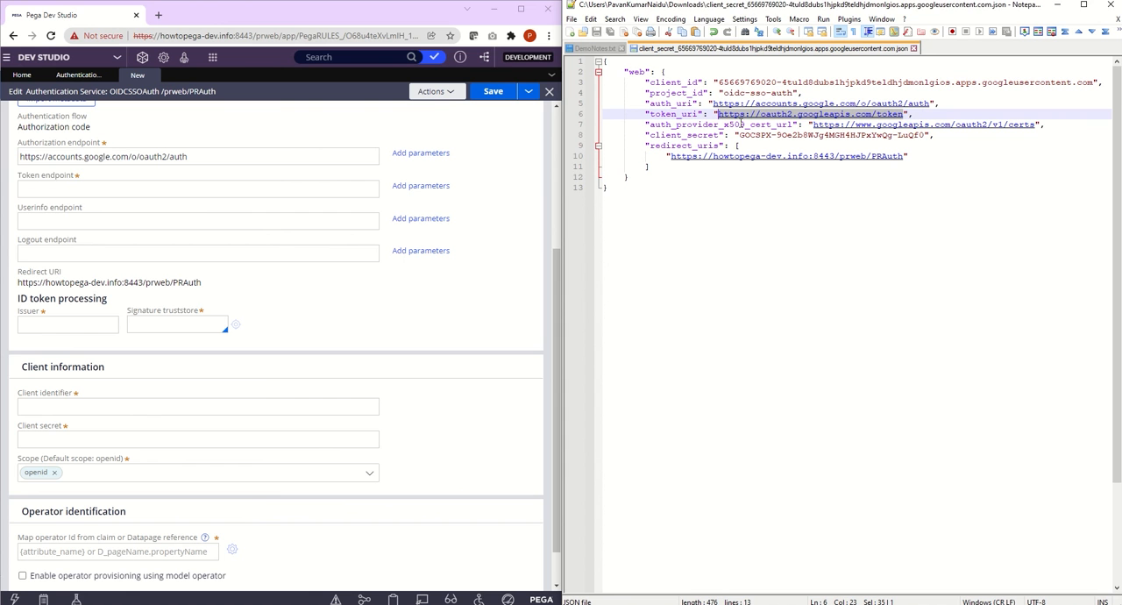
key(ctrl+c)
click(119, 187)
key(ctrl+v)
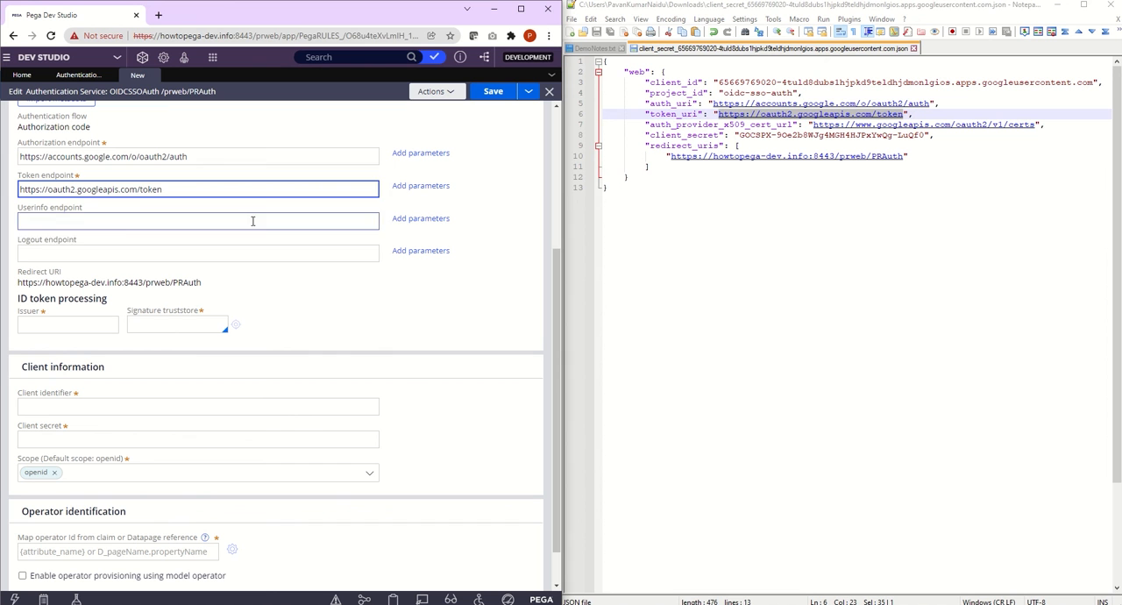
Step: Set the Issuer for ID token processing to google.cloud
click(88, 322)
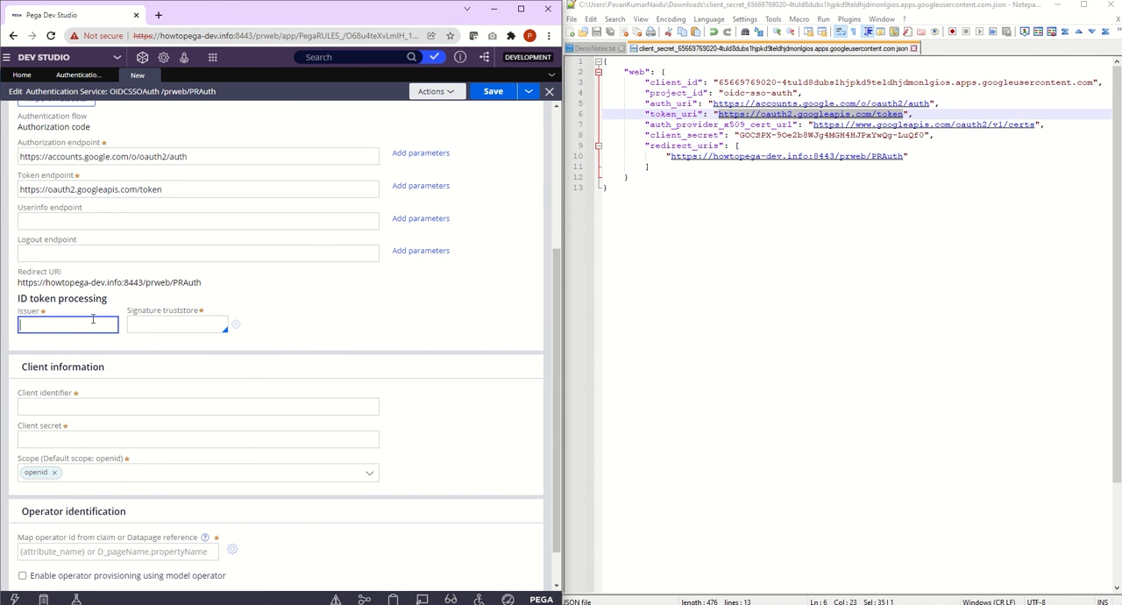
text(google.cloud)
Step: Enter OIDCSSOAuthTS as the Signature truststore, open its keystore creation form, and return to the authentication service
double_click(754, 124)
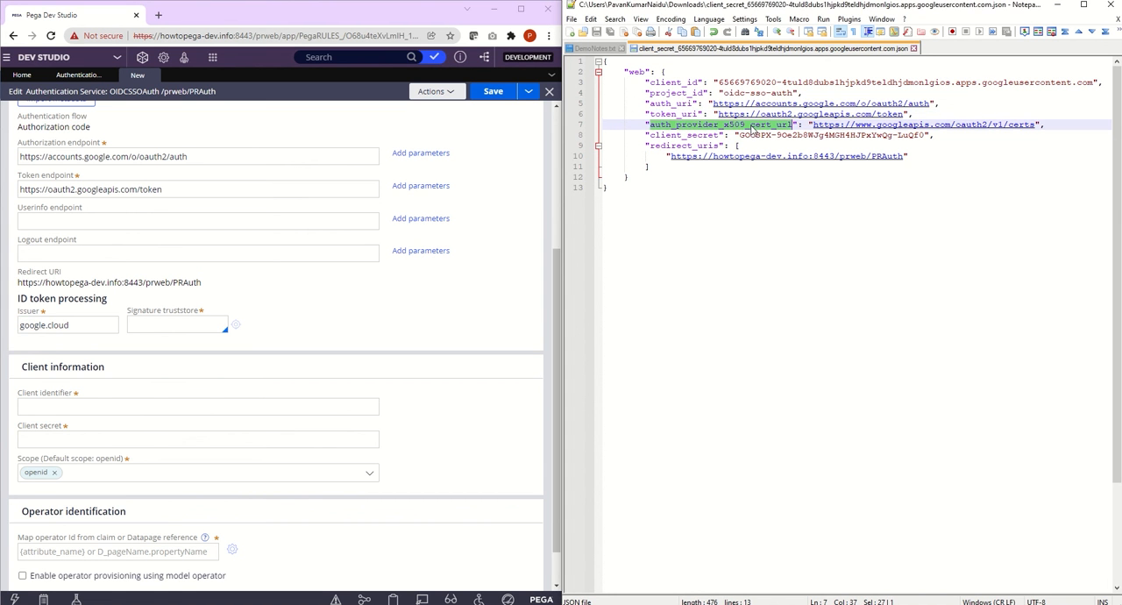
click(189, 324)
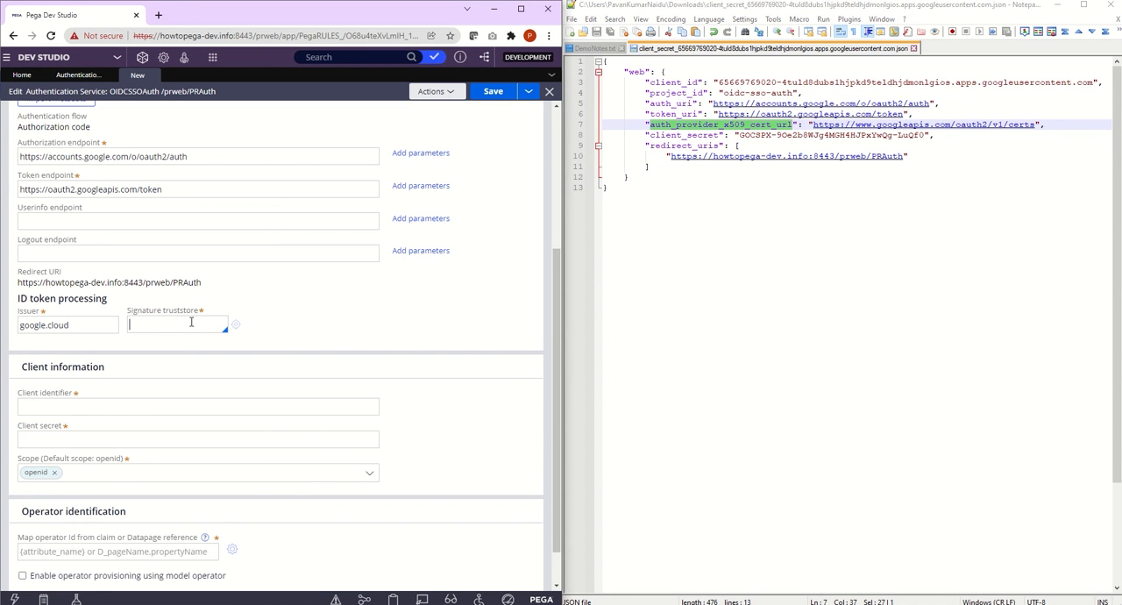
text(OIDCSSOAuthTS)
click(192, 322)
click(236, 327)
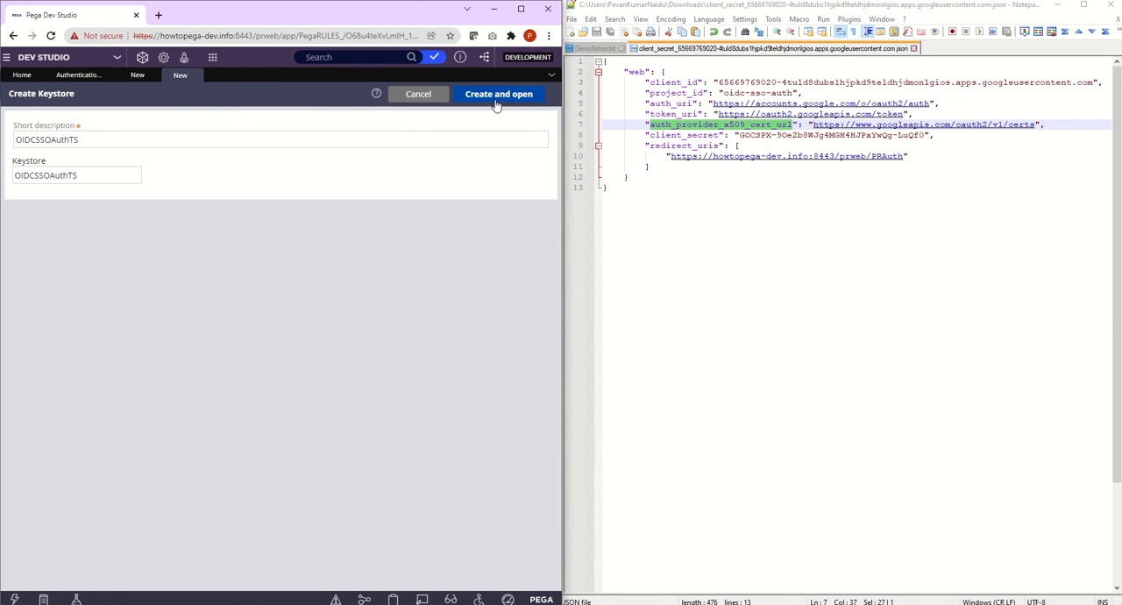
click(144, 78)
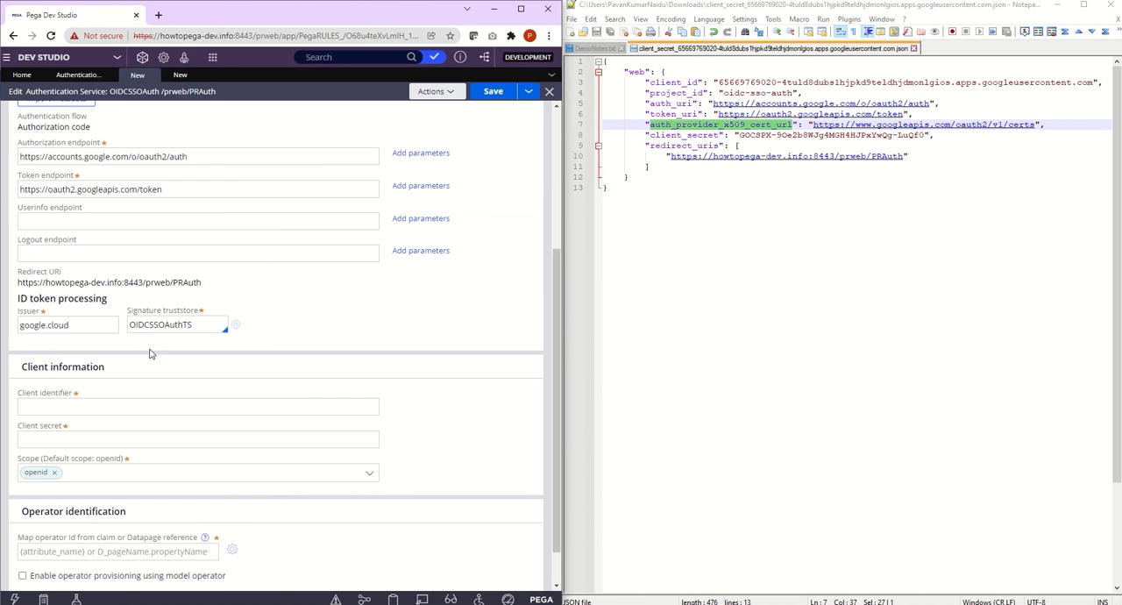
Step: Fill in the Client identifier under Client information with the client_id value from the JSON file
drag(556, 269, 556, 292)
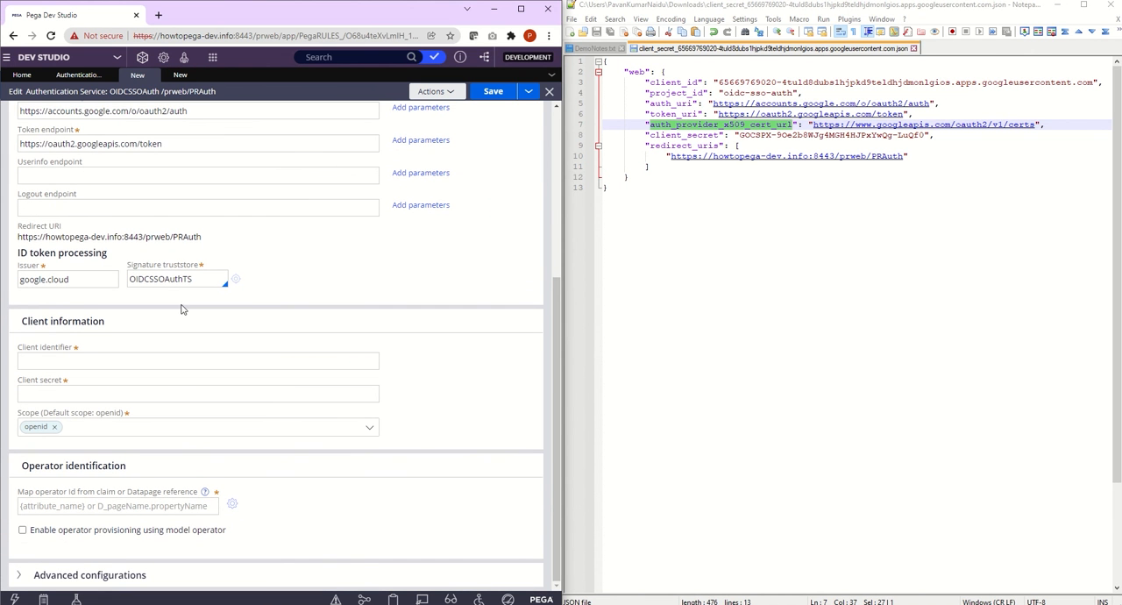
scroll(271, 330, up, 1)
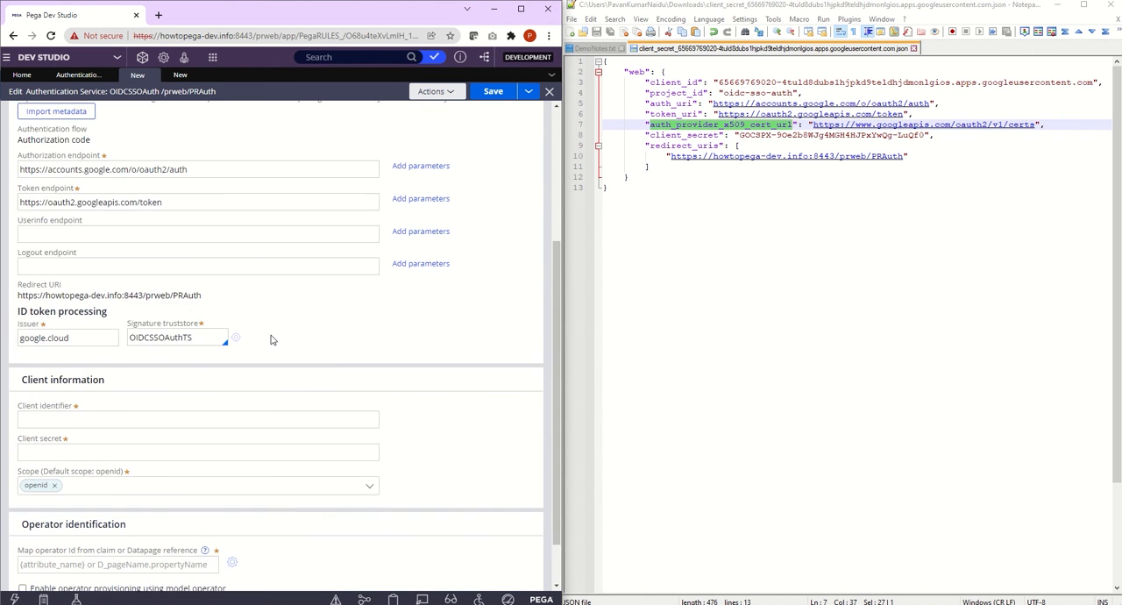
scroll(500, 361, down, 1)
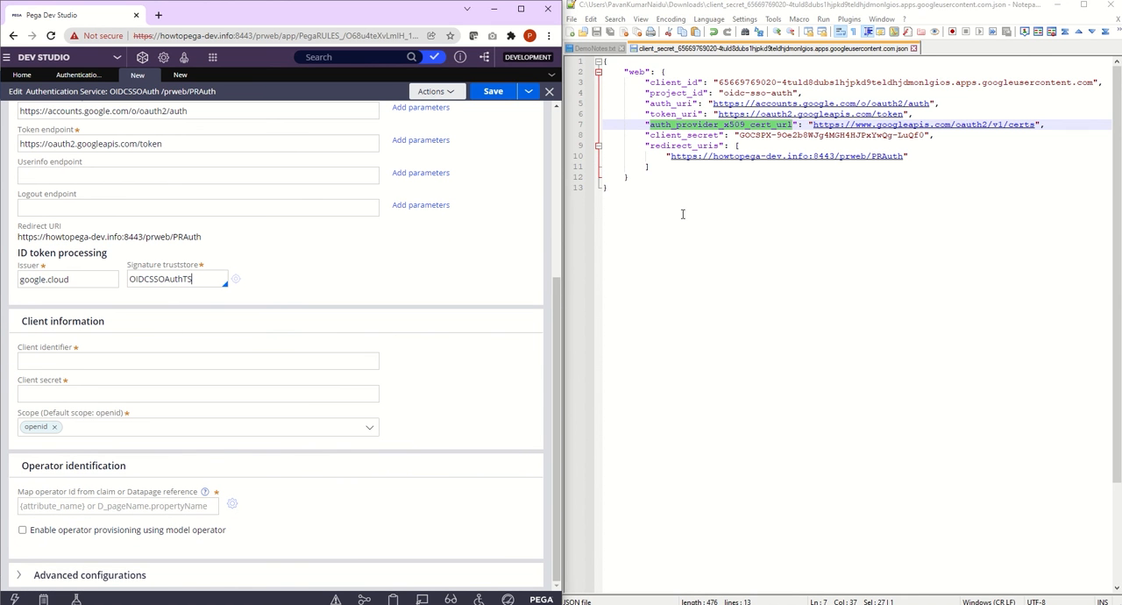
double_click(752, 85)
drag(719, 84, 1092, 83)
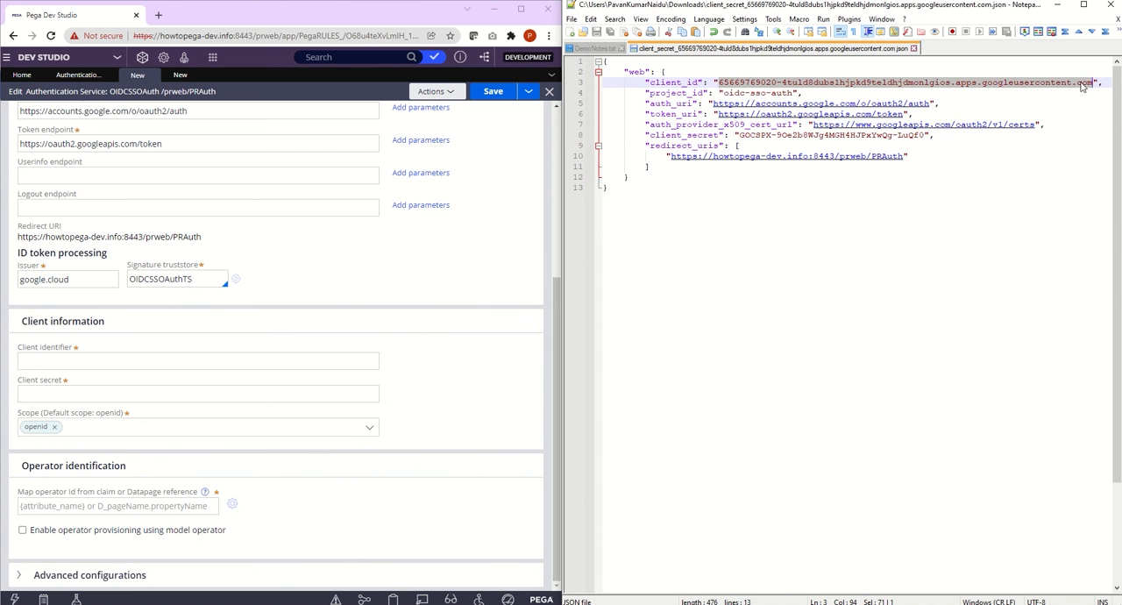
click(73, 362)
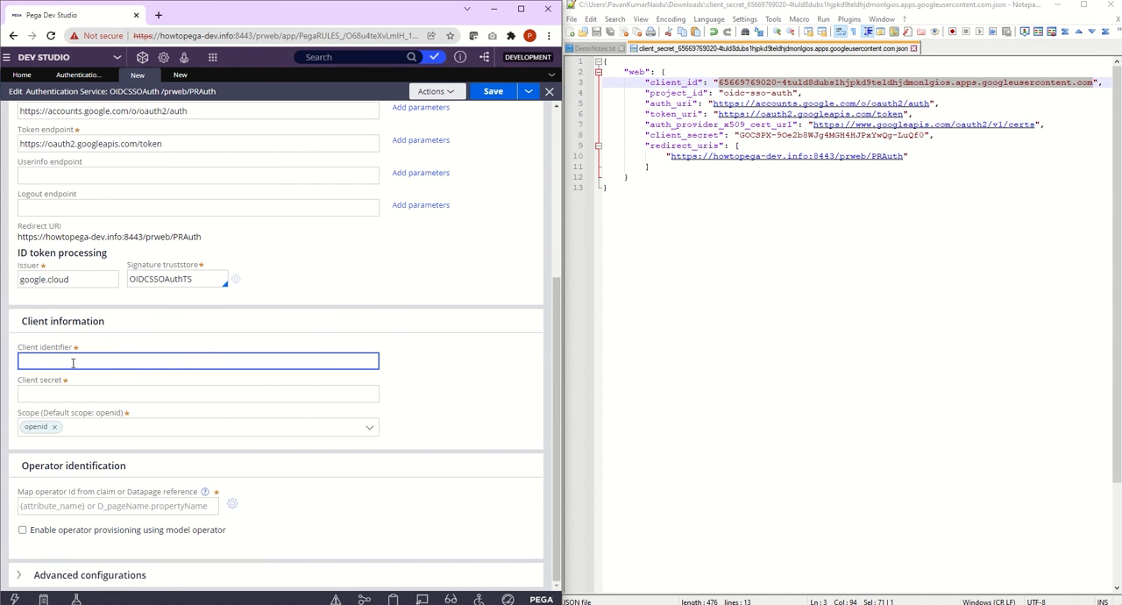
key(ctrl+v)
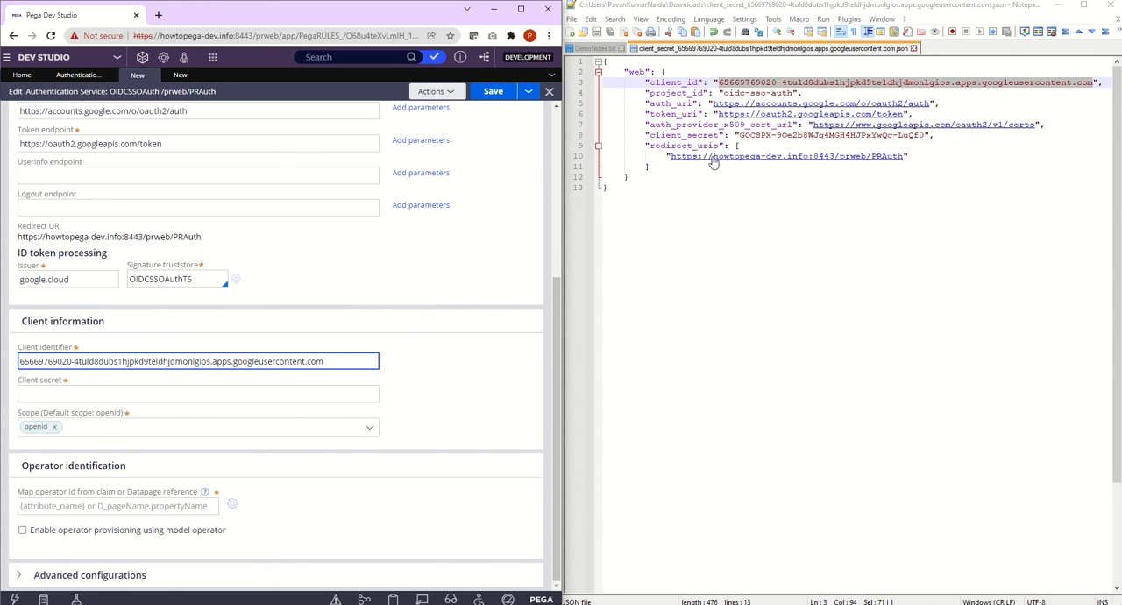
Step: Fill in the Client secret under Client information with the client_secret value from the JSON file
drag(741, 136, 927, 136)
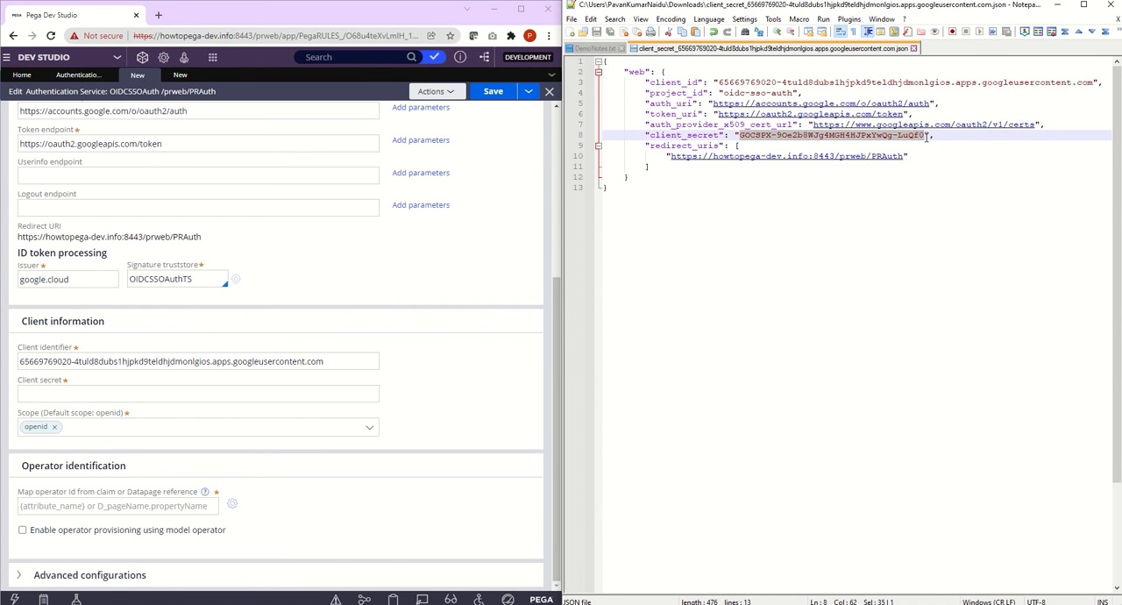
click(56, 393)
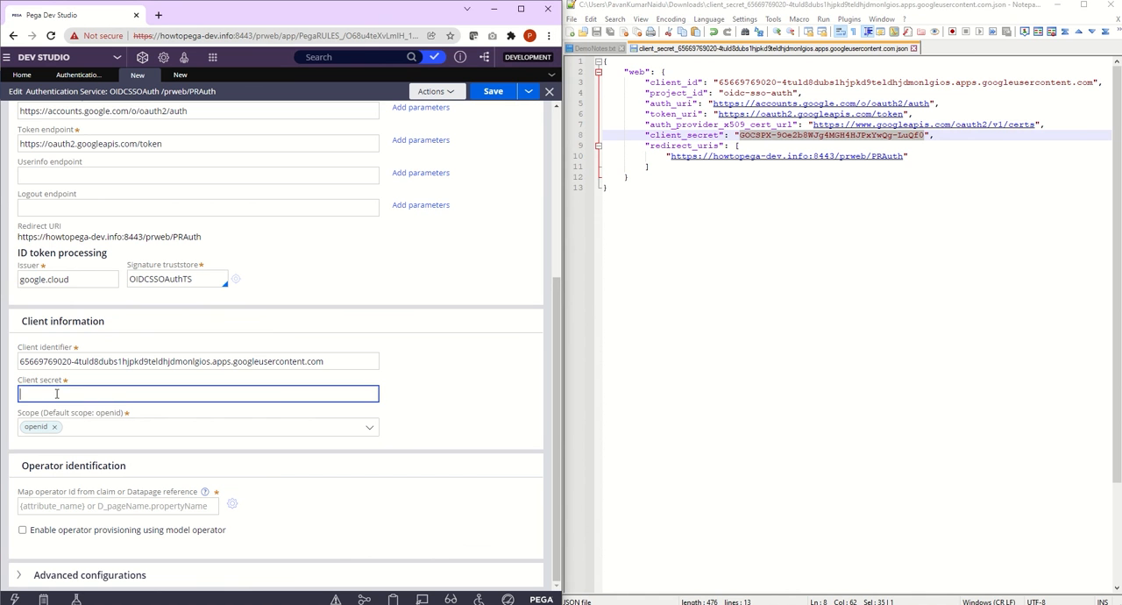
key(ctrl+v)
click(466, 293)
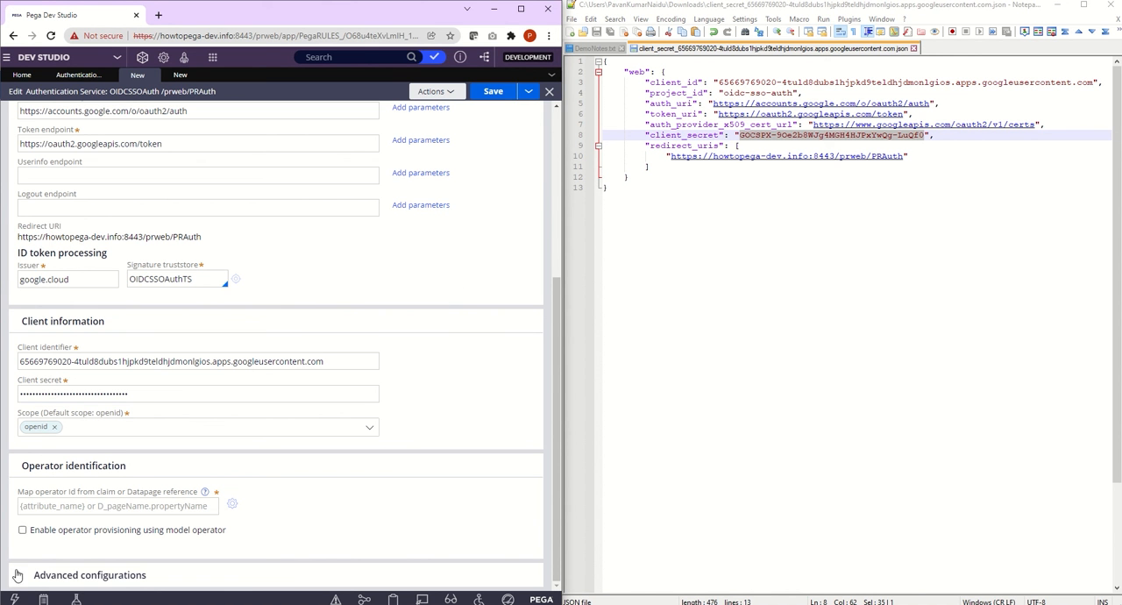
Step: Map the operator ID from the claim {email} under Operator identification
click(58, 505)
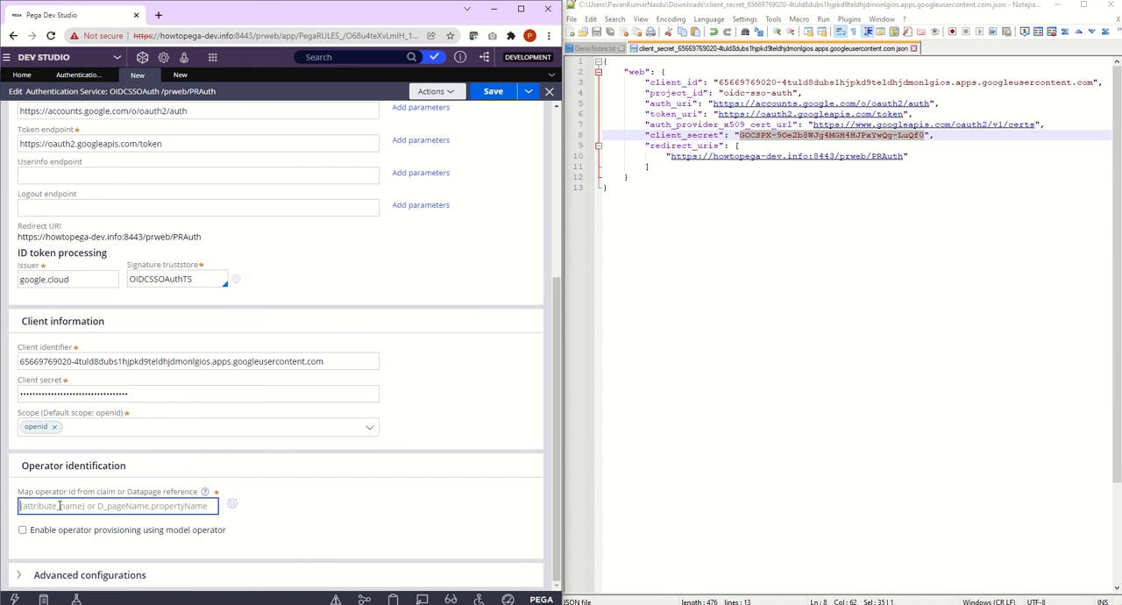
text({})
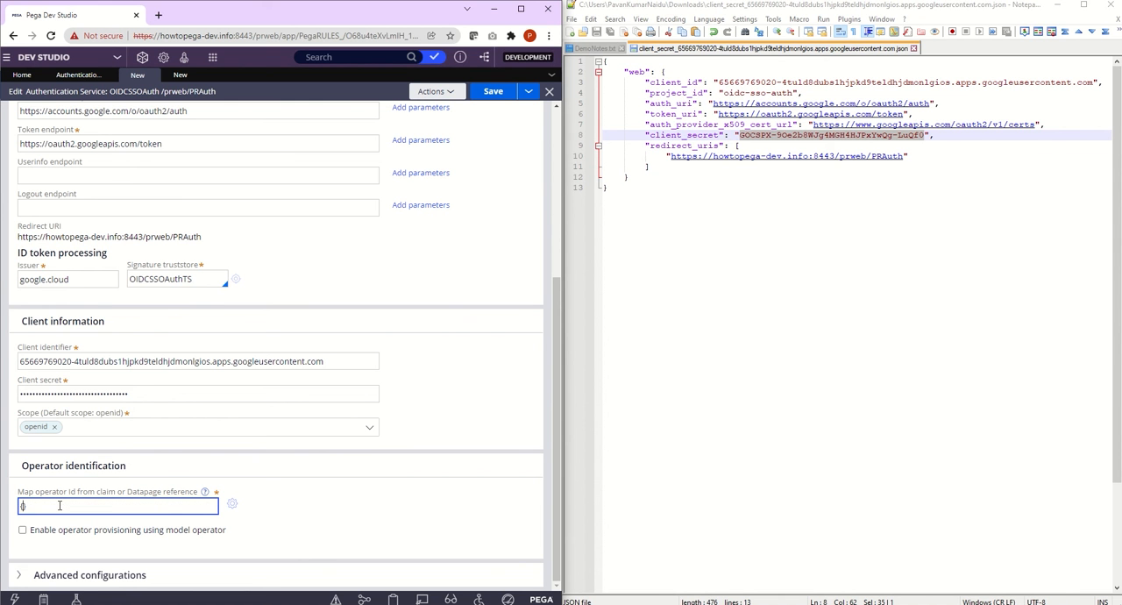
text(email)
key(ctrl+a)
scroll(561, 295, up, 1)
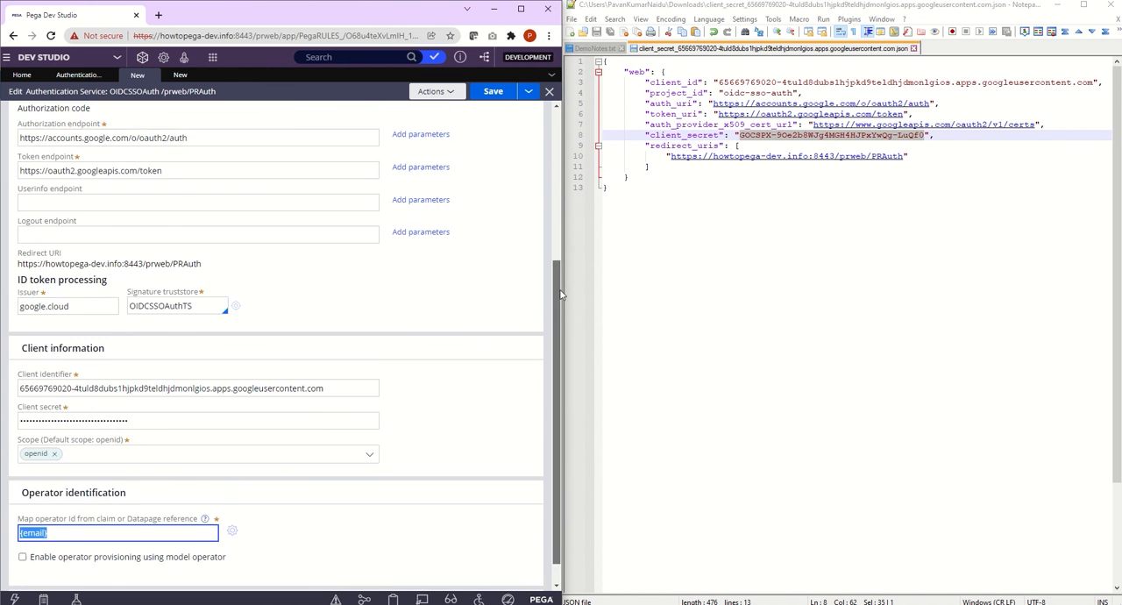
drag(561, 295, 529, 325)
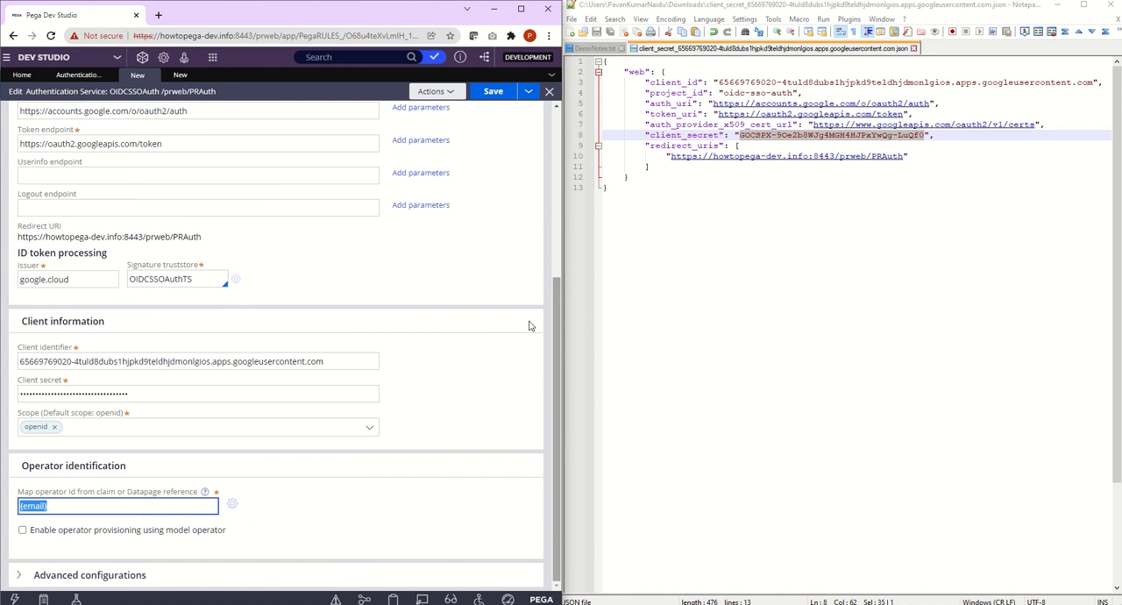
Step: In the open keystore creation form, set the short description to OIDCSSOAuth Truststore and create the OIDCSSOAuthTS keystore
double_click(197, 279)
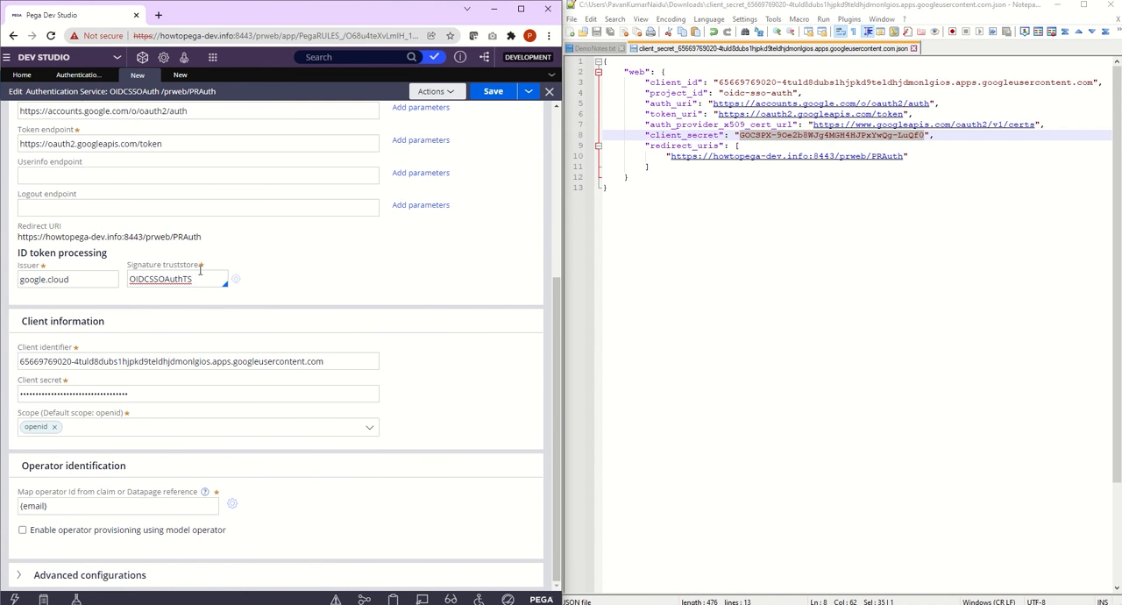
click(181, 77)
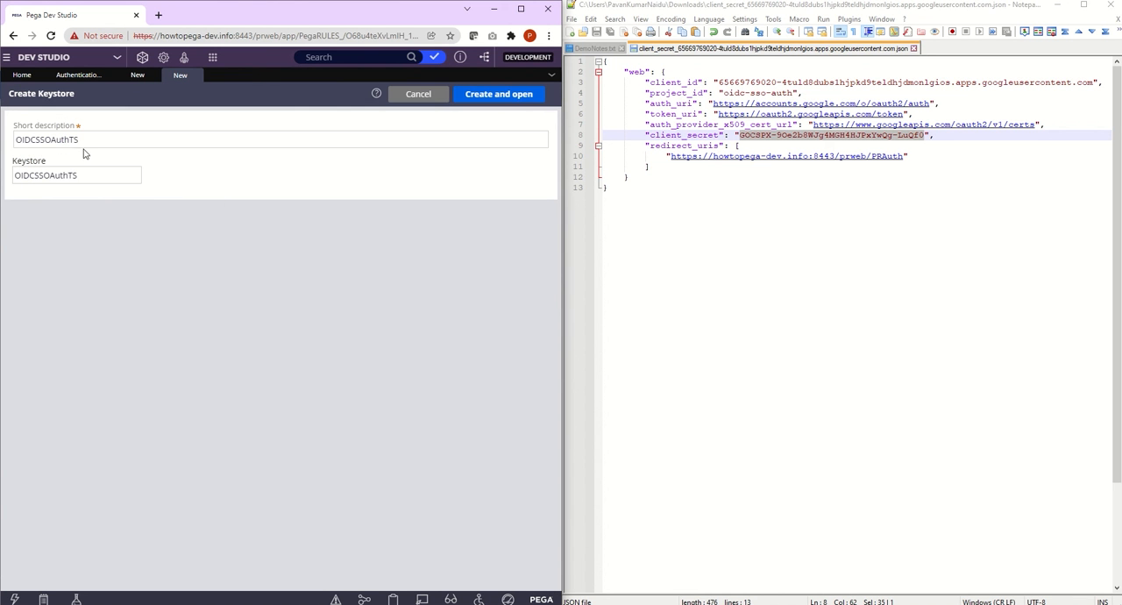
click(84, 143)
key(Left)
key(Left)
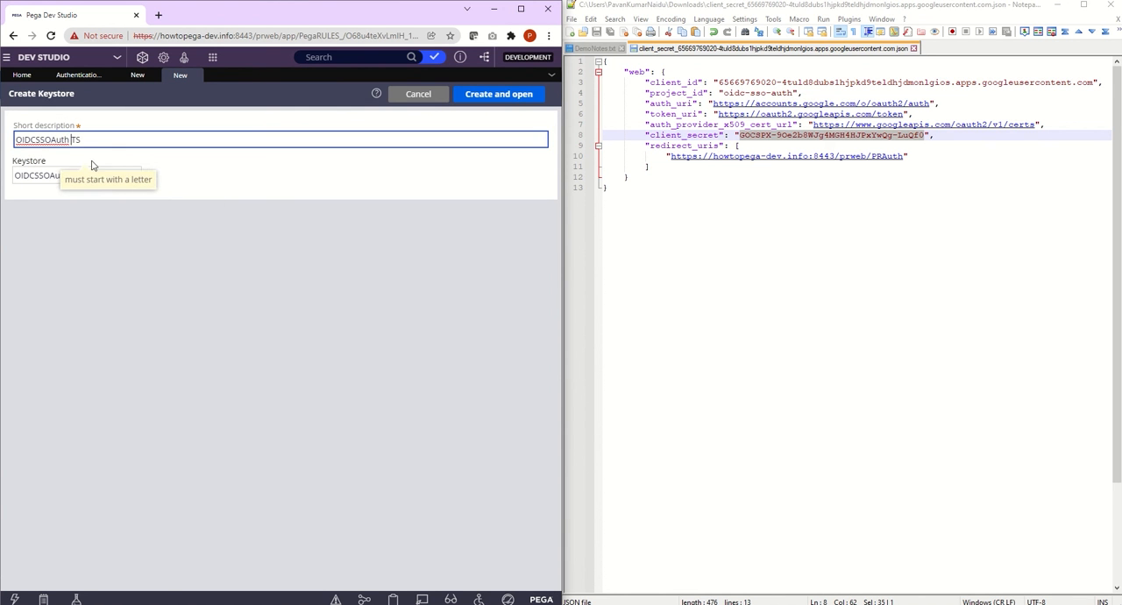
click(101, 142)
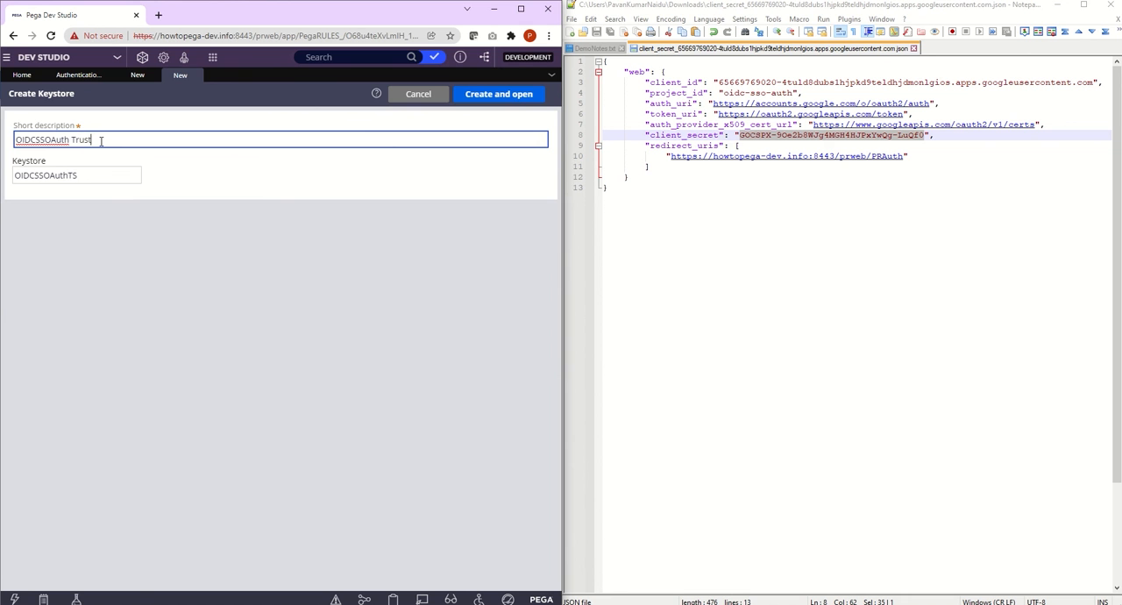
text(ruststore)
click(497, 94)
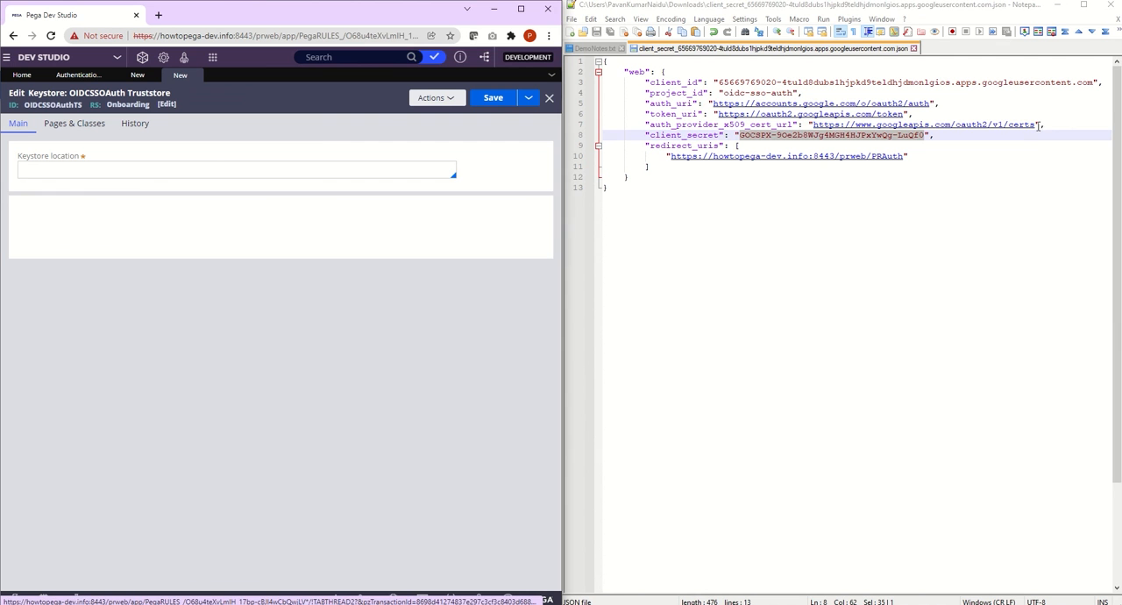
drag(1036, 124, 815, 128)
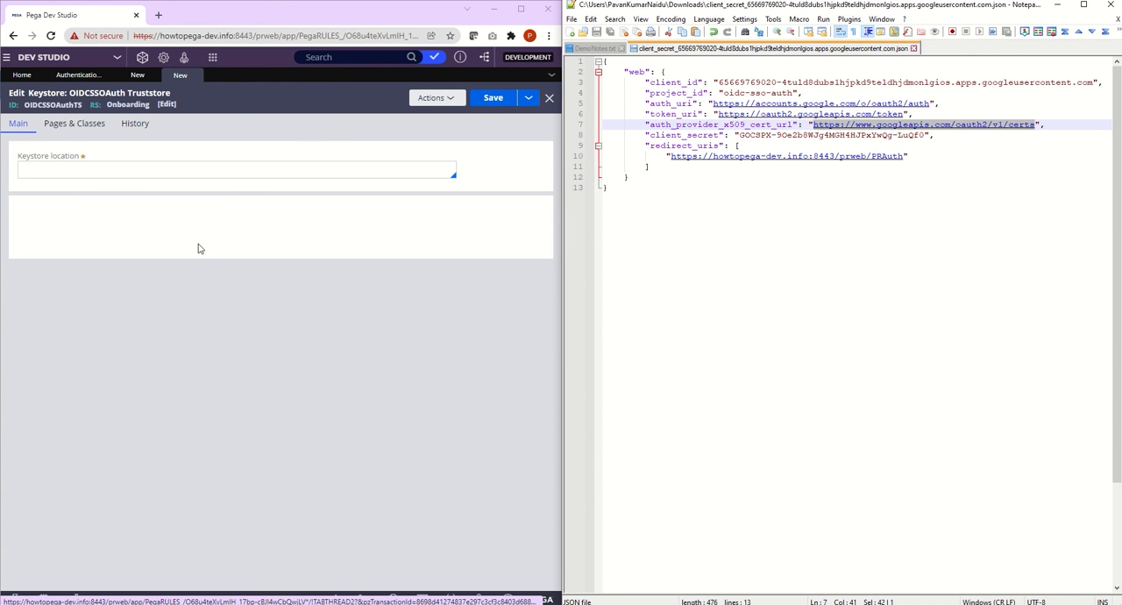
click(234, 169)
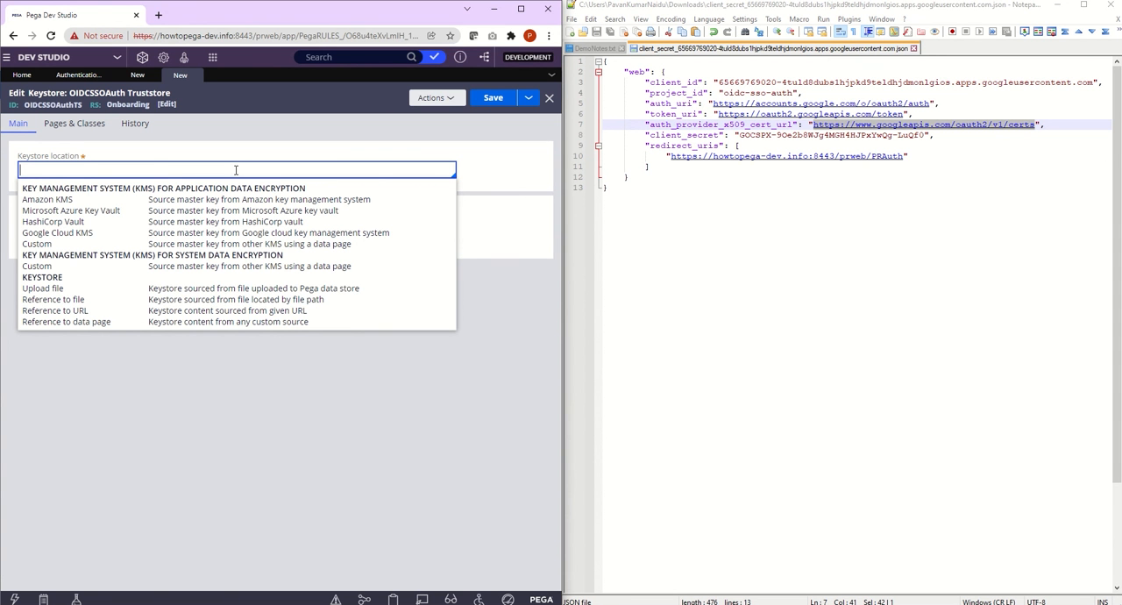
click(120, 311)
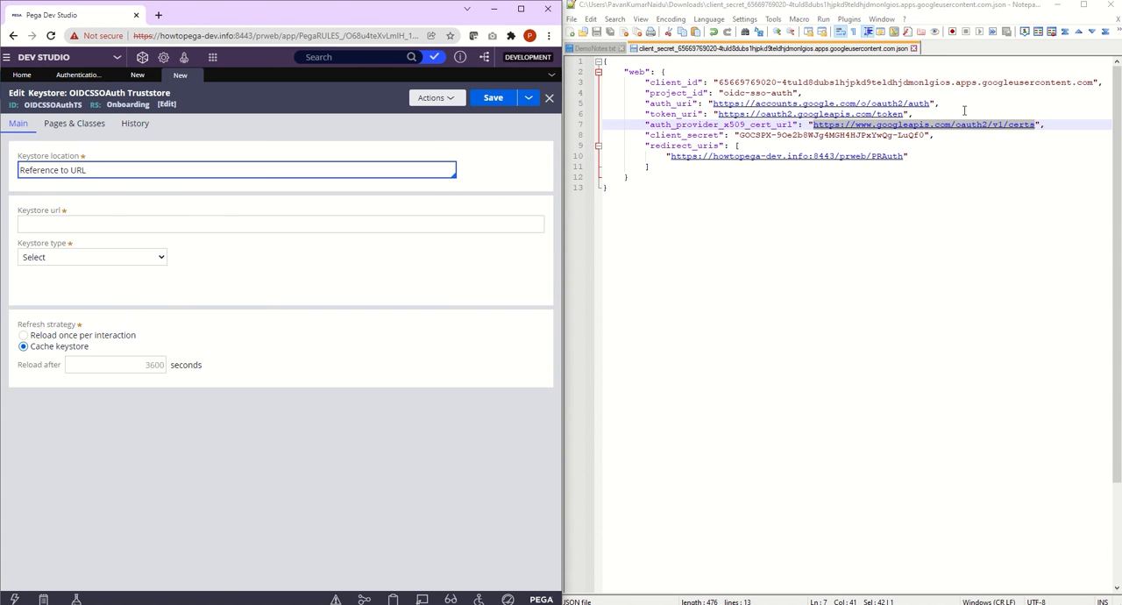
right_click(967, 127)
click(993, 143)
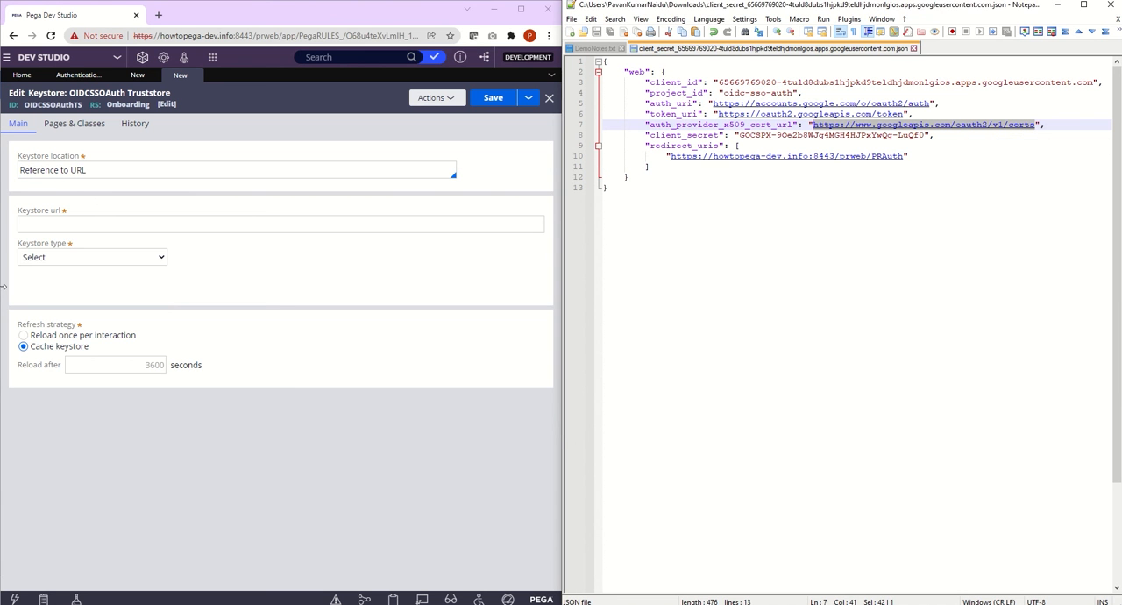
click(58, 223)
key(ctrl+v)
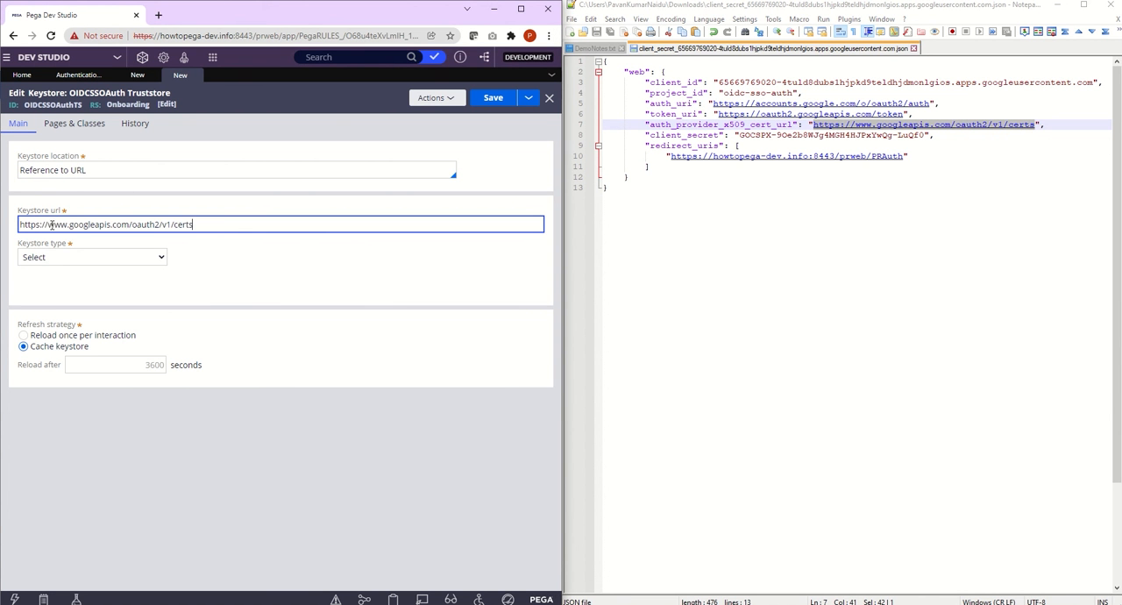
click(170, 224)
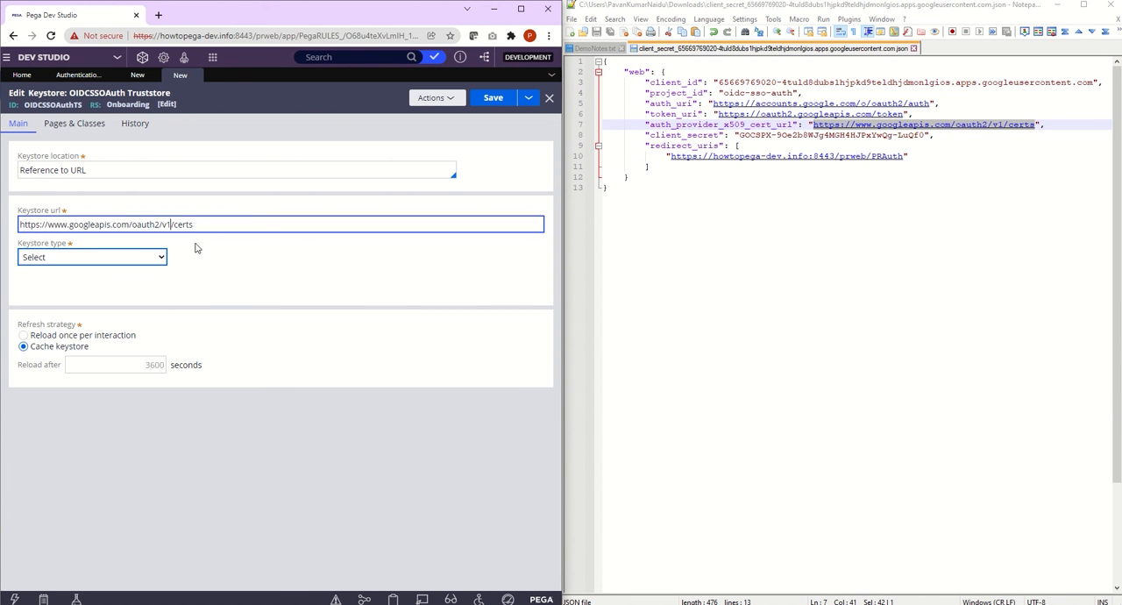
key(BackSpace)
text(3)
click(240, 268)
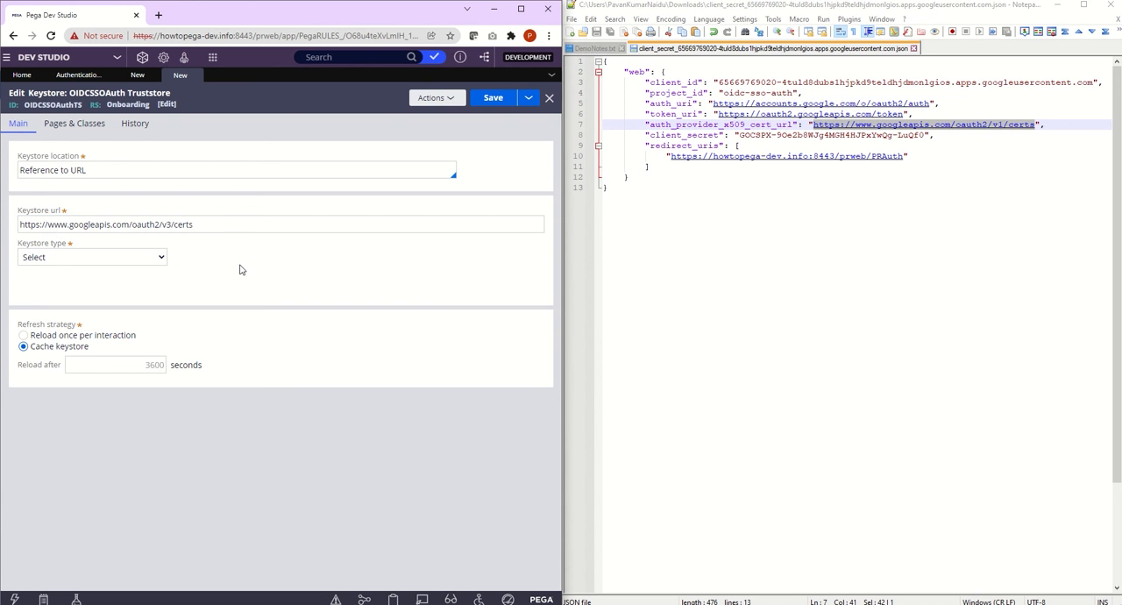
drag(197, 224, 19, 226)
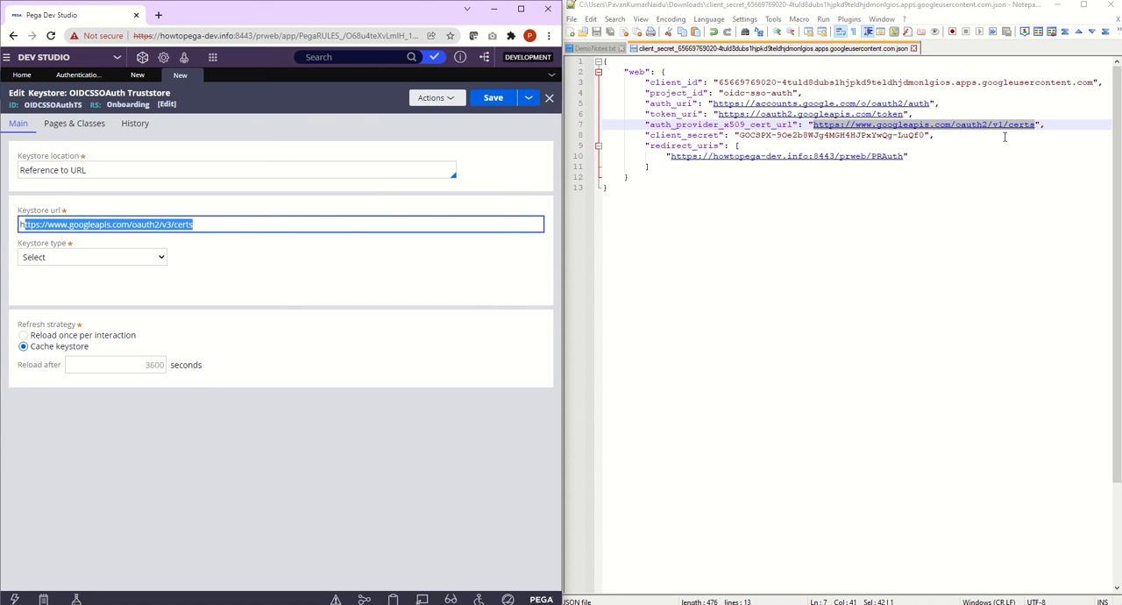
click(166, 227)
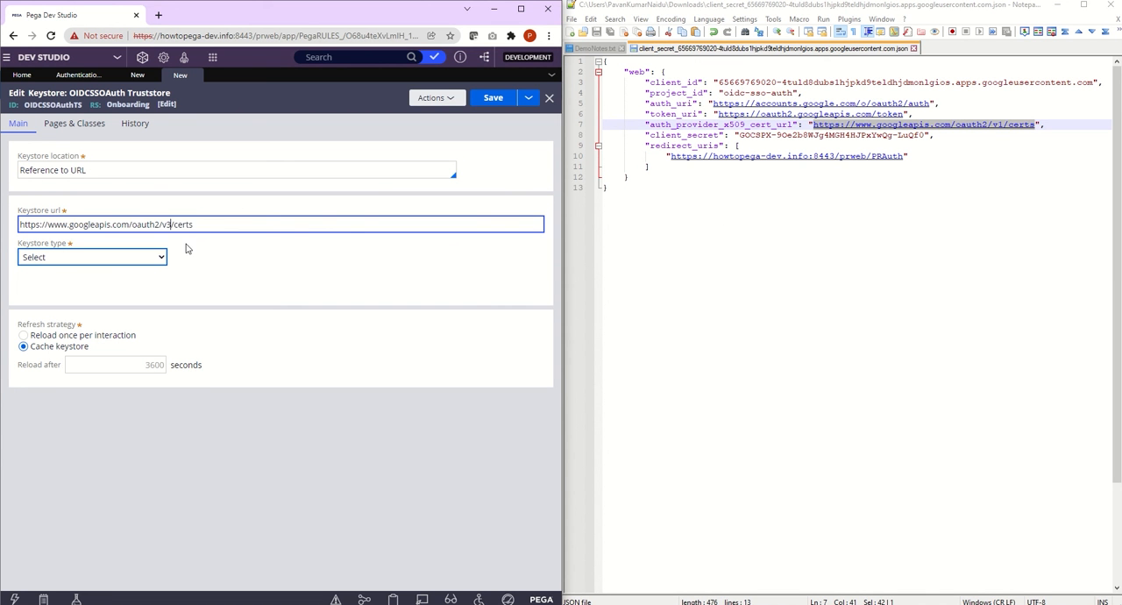
key(BackSpace)
text(1)
Step: Set the Keystore type to JSON Web Key (JWK) and try to save the keystore
click(151, 260)
click(137, 284)
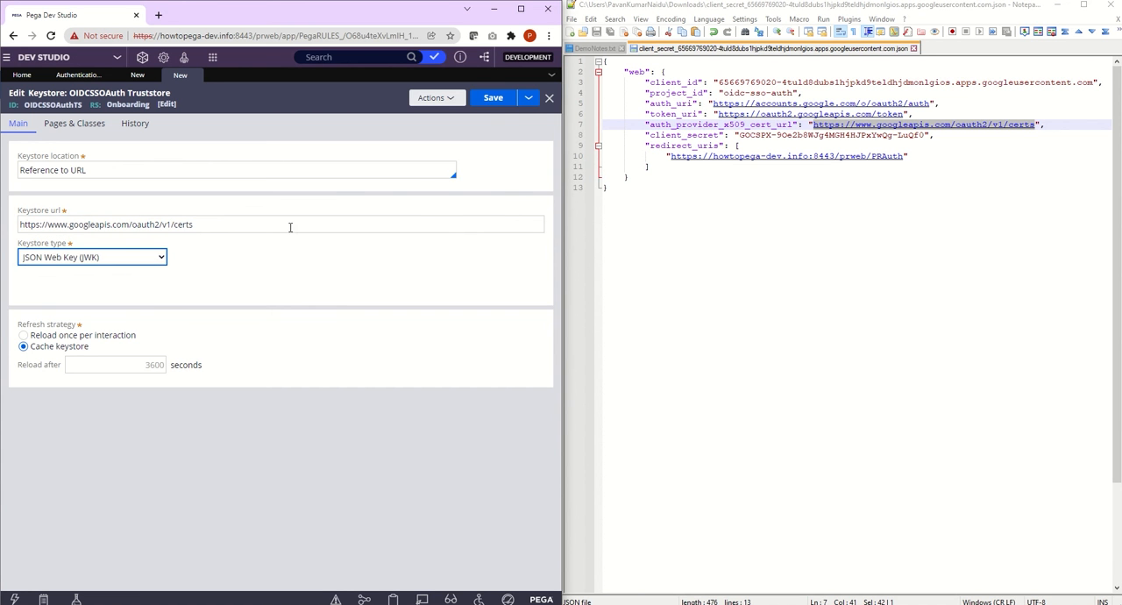
click(492, 107)
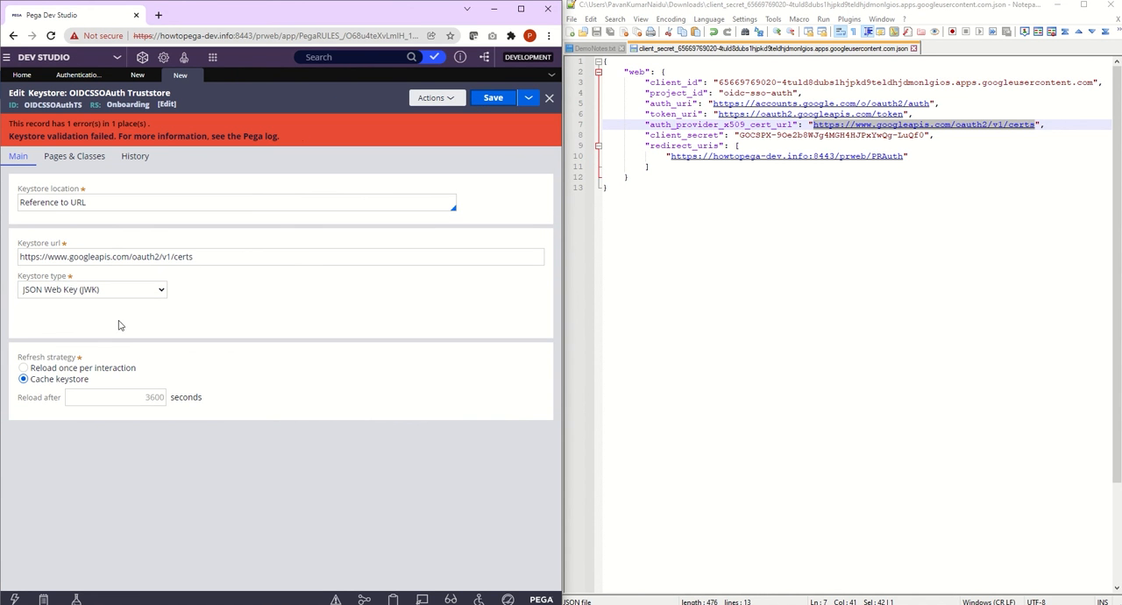
drag(173, 256, 178, 256)
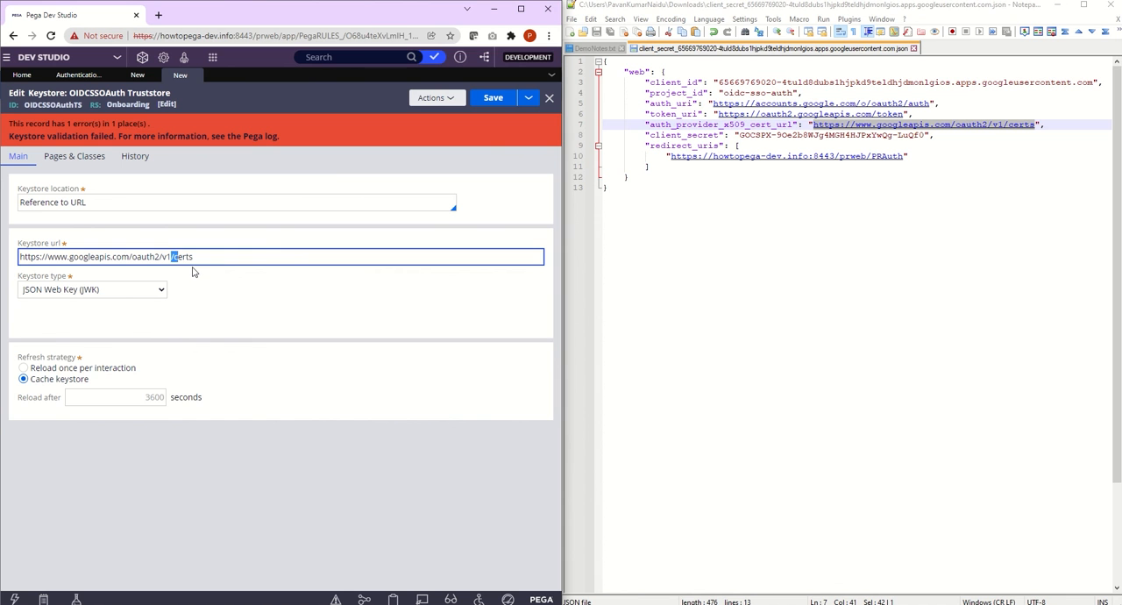
key(Left)
key(BackSpace)
text(3)
key(ctrl+s)
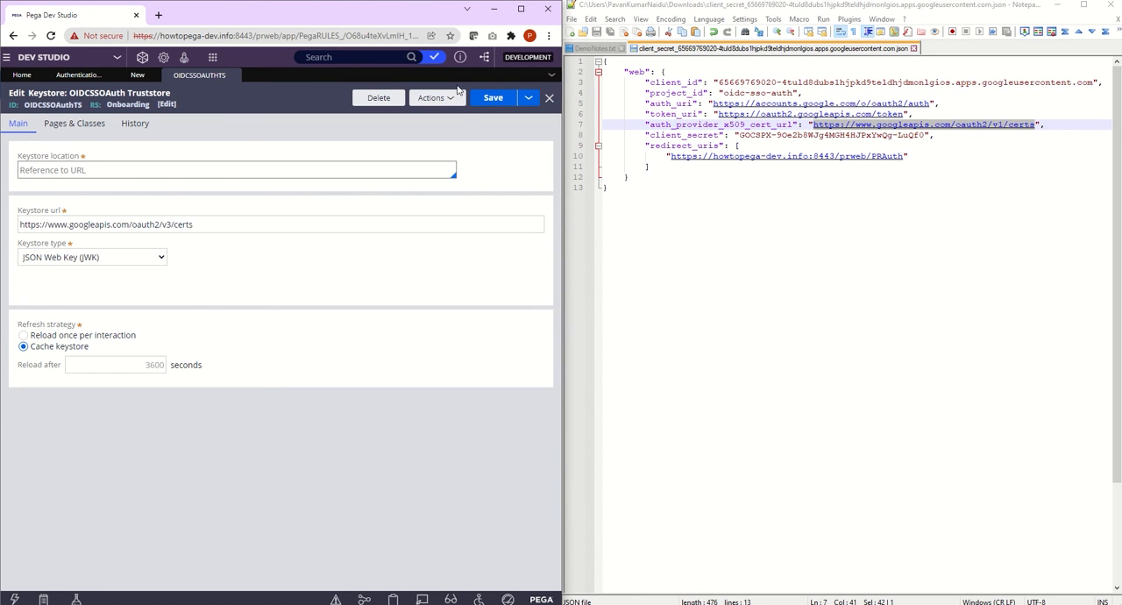
Step: Return to the OIDCSSOAuth authentication service, save it, and maximize the browser window
click(233, 75)
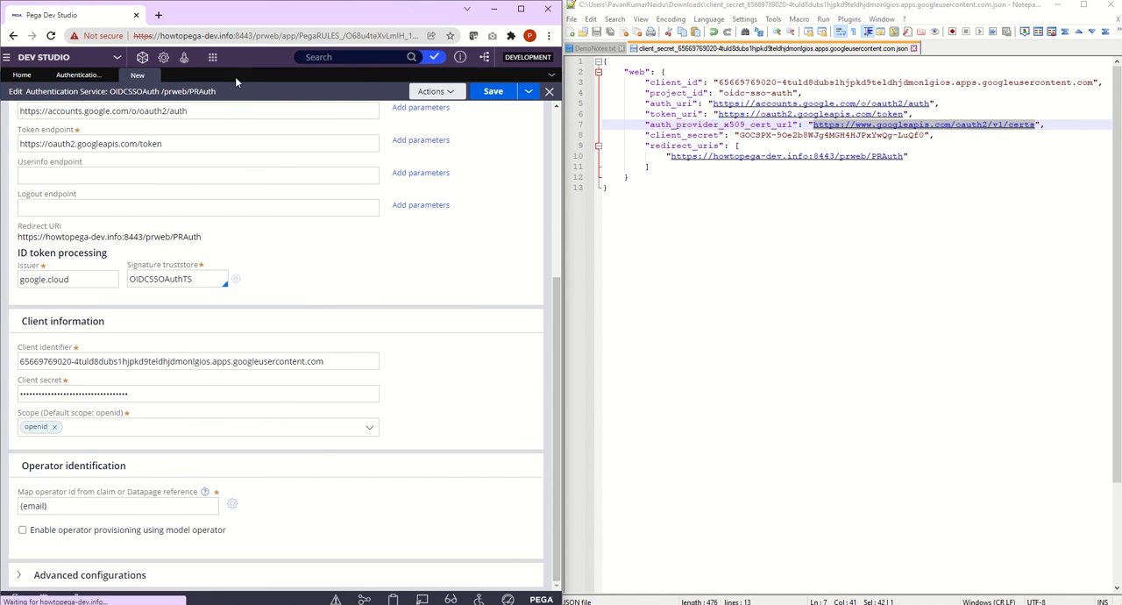
click(494, 93)
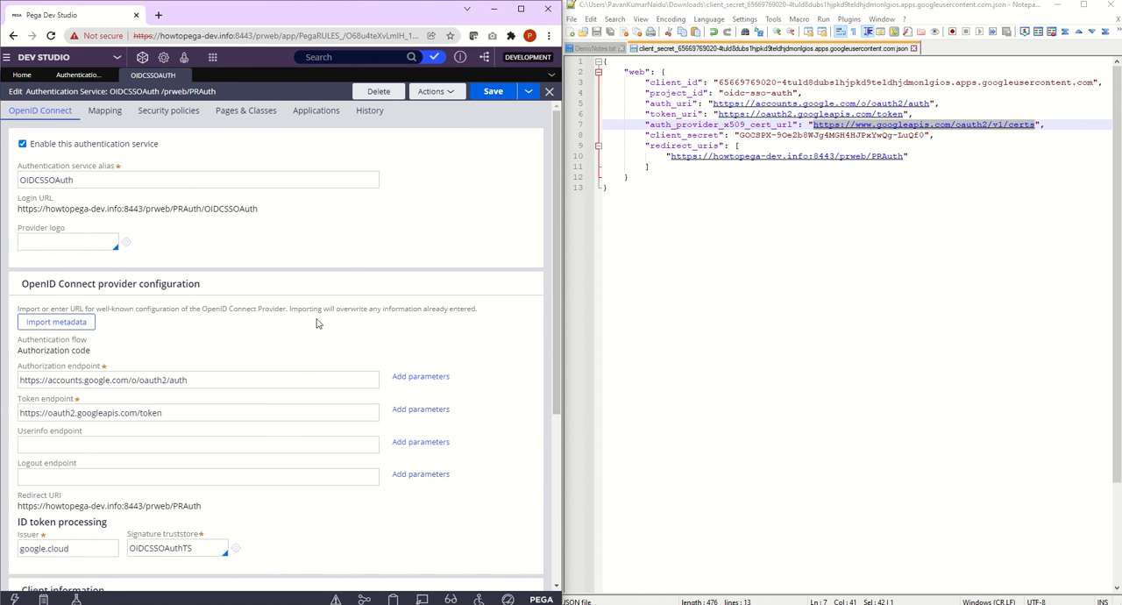
click(521, 9)
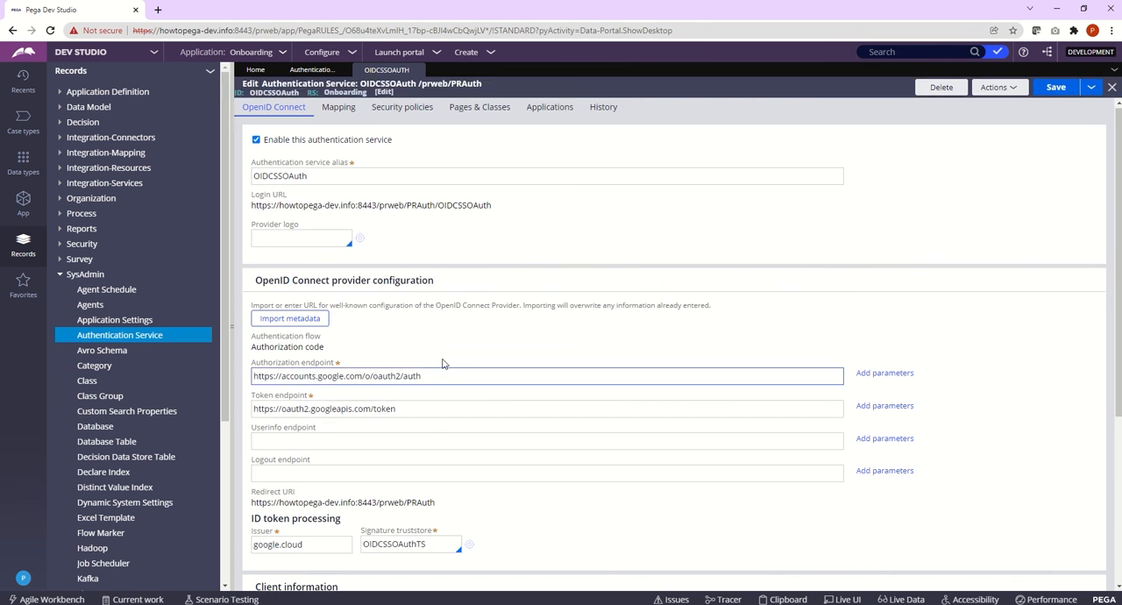
Step: Add the scopes email and profile next to openid under Client information
scroll(443, 361, down, 3)
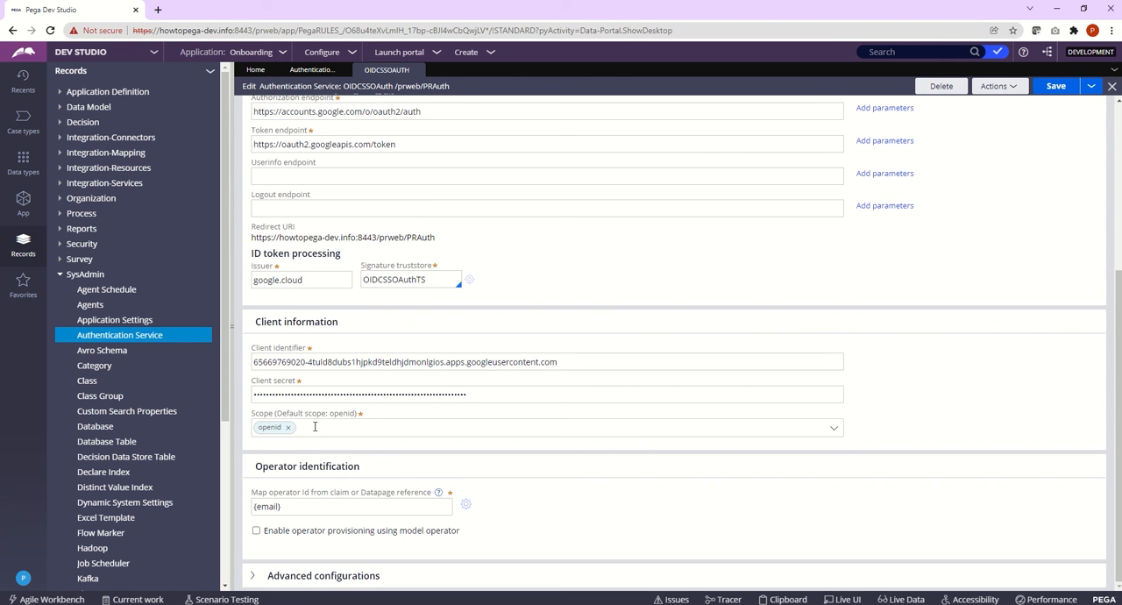
text(email)
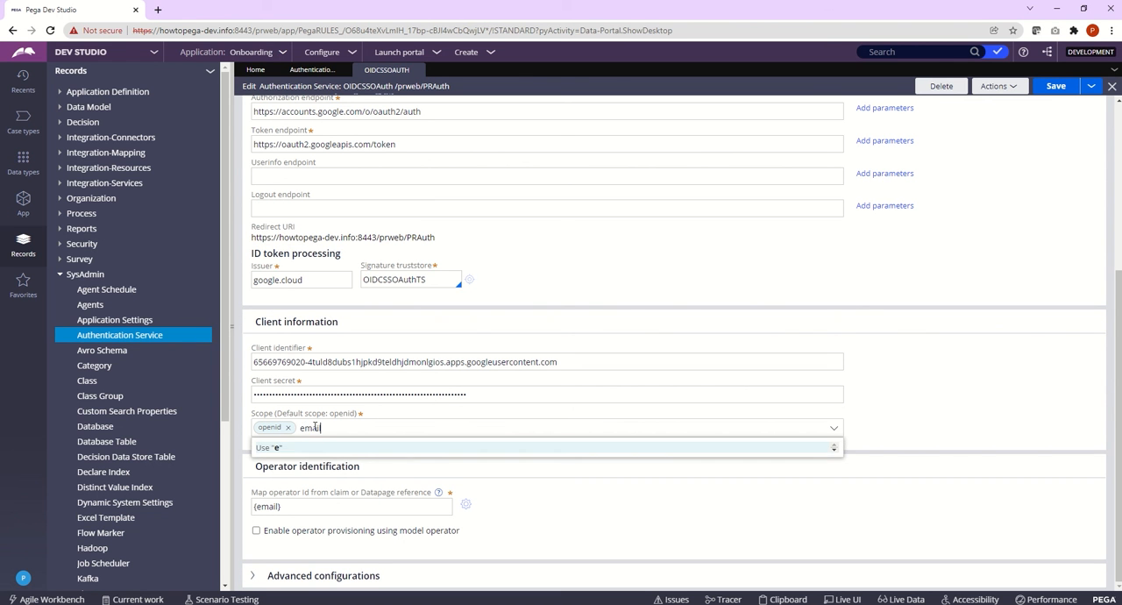
key(Return)
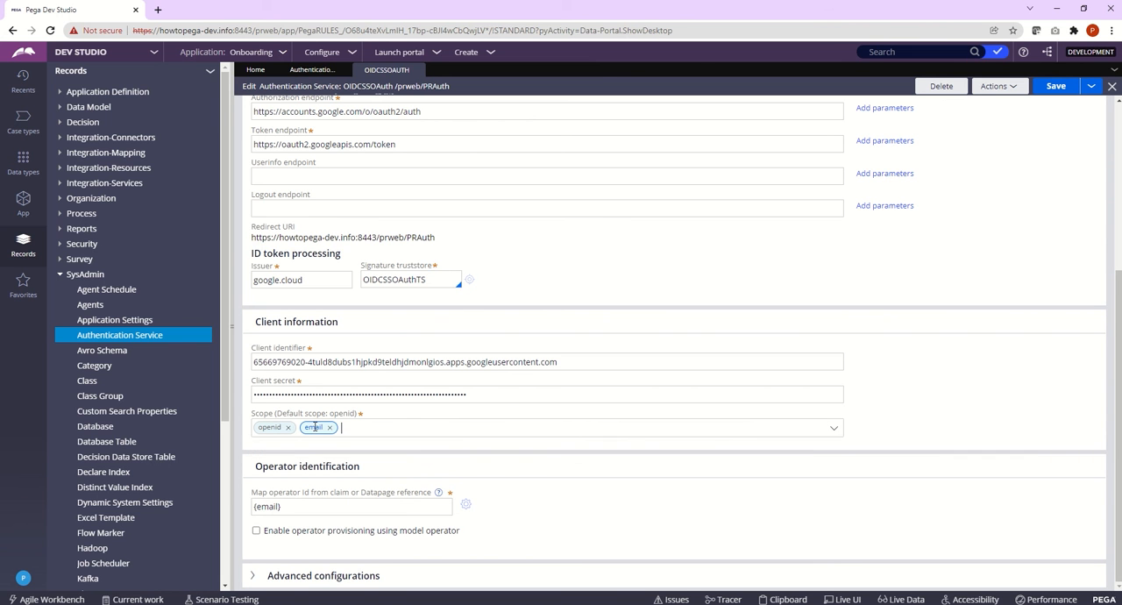
text(;)
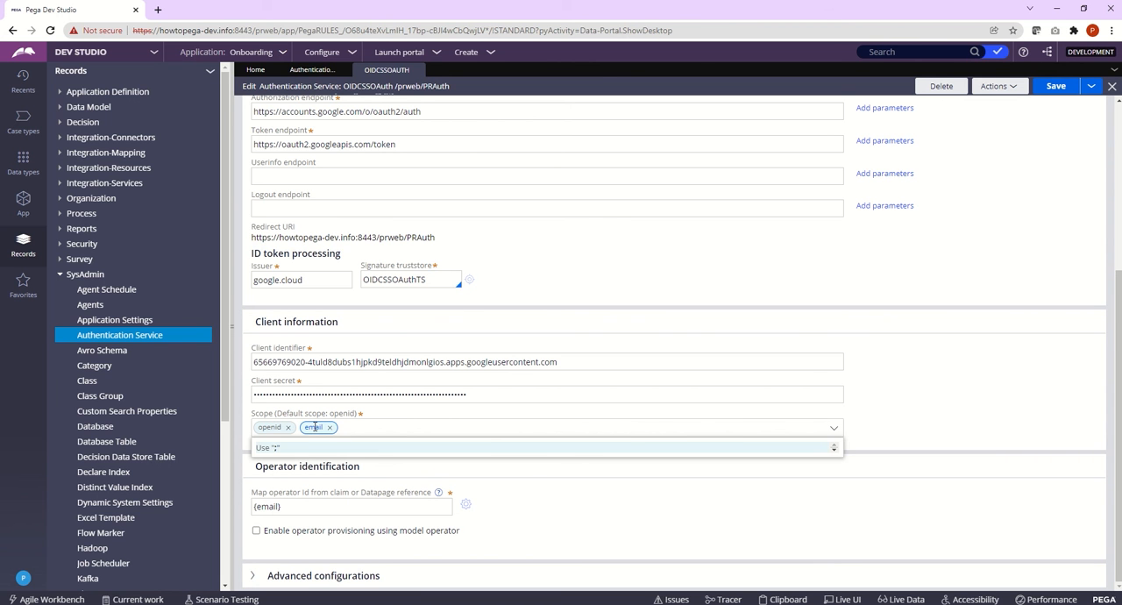
text(prfo)
key(BackSpace)
text(ofile)
key(Return)
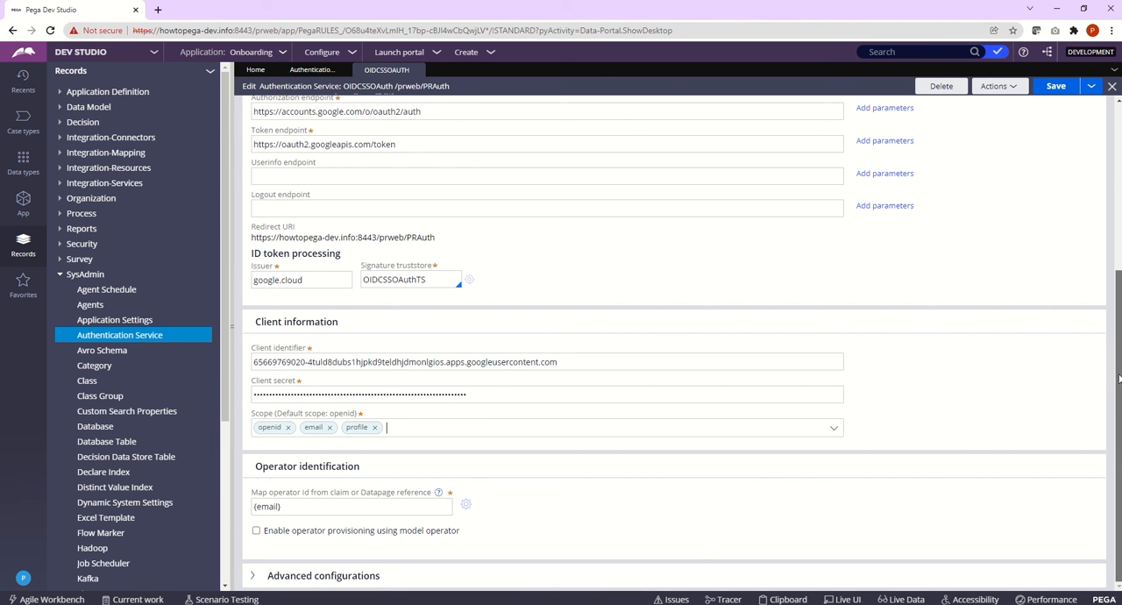
click(293, 507)
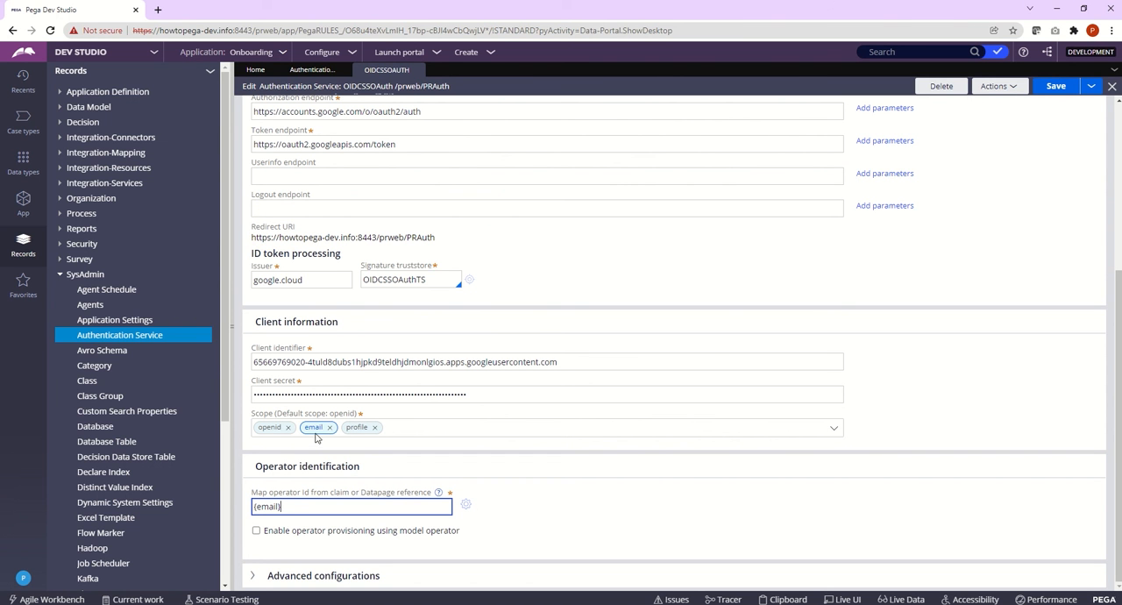
drag(301, 505, 253, 506)
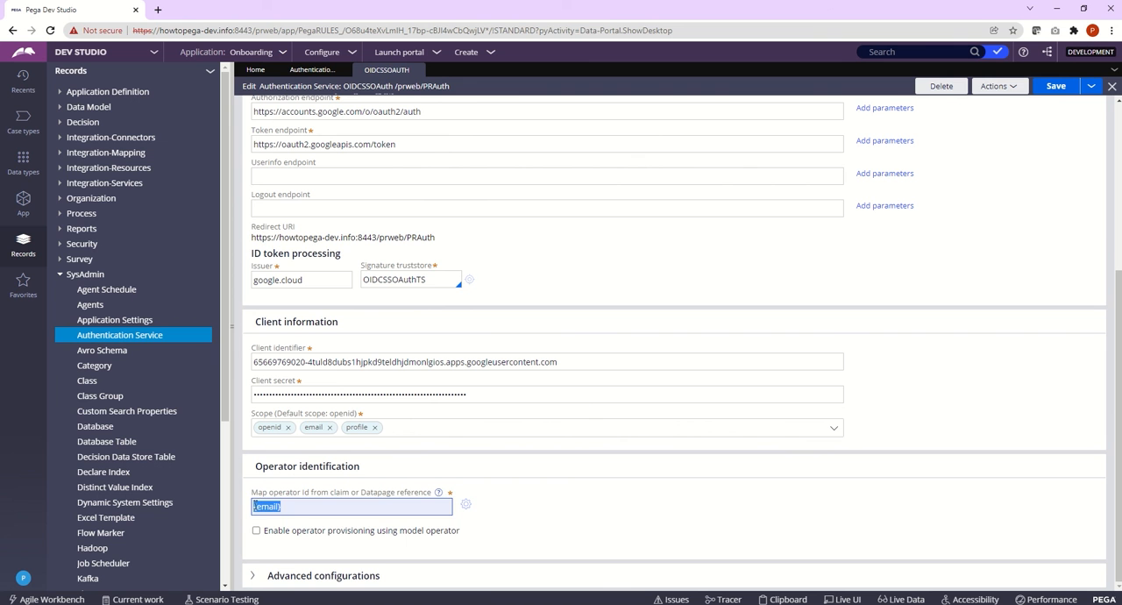
Step: Save the OIDCSSOAuth authentication service and list the Operator ID records under Organization
click(1055, 86)
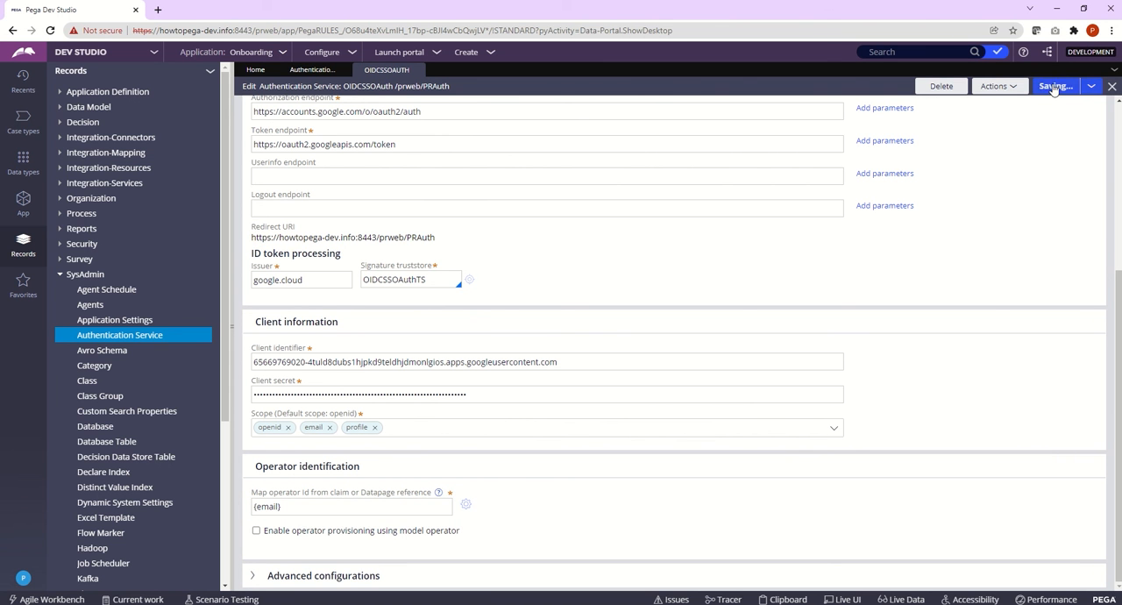
click(888, 51)
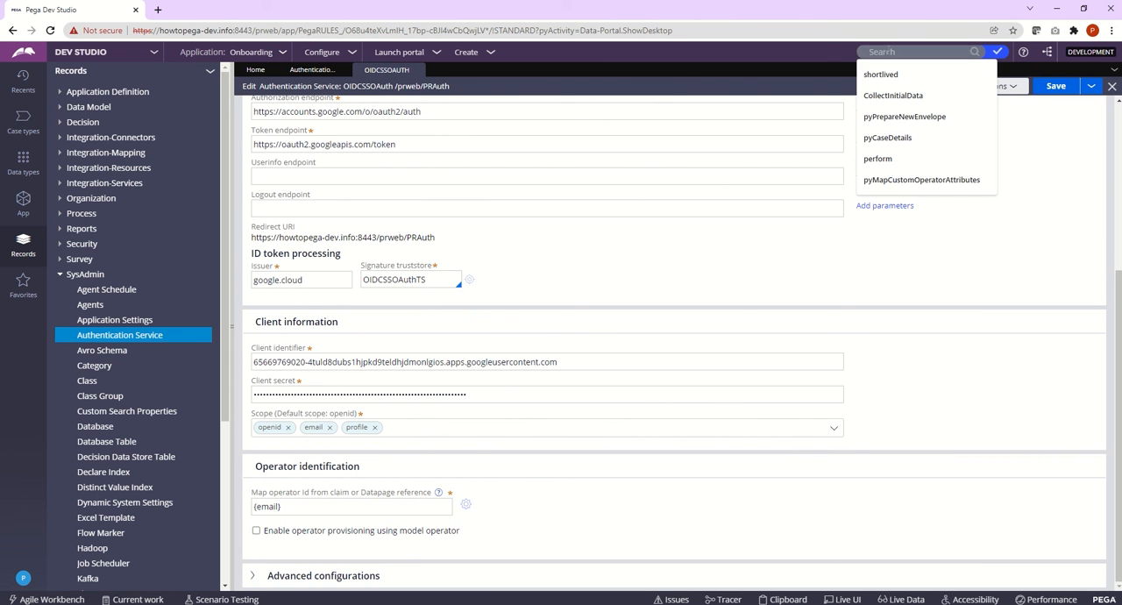
click(59, 274)
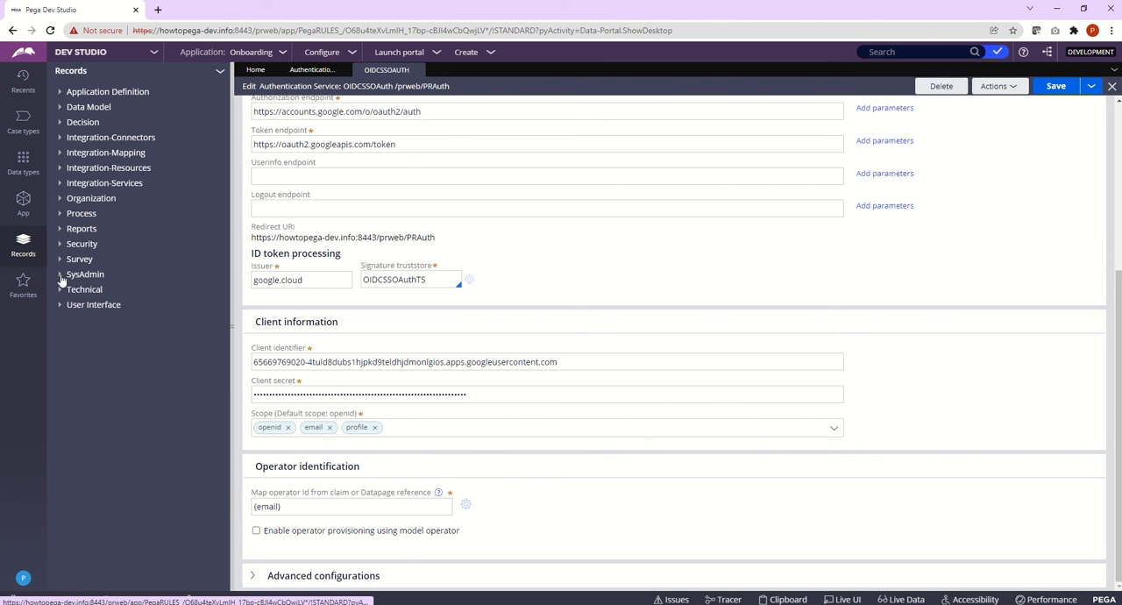
click(60, 198)
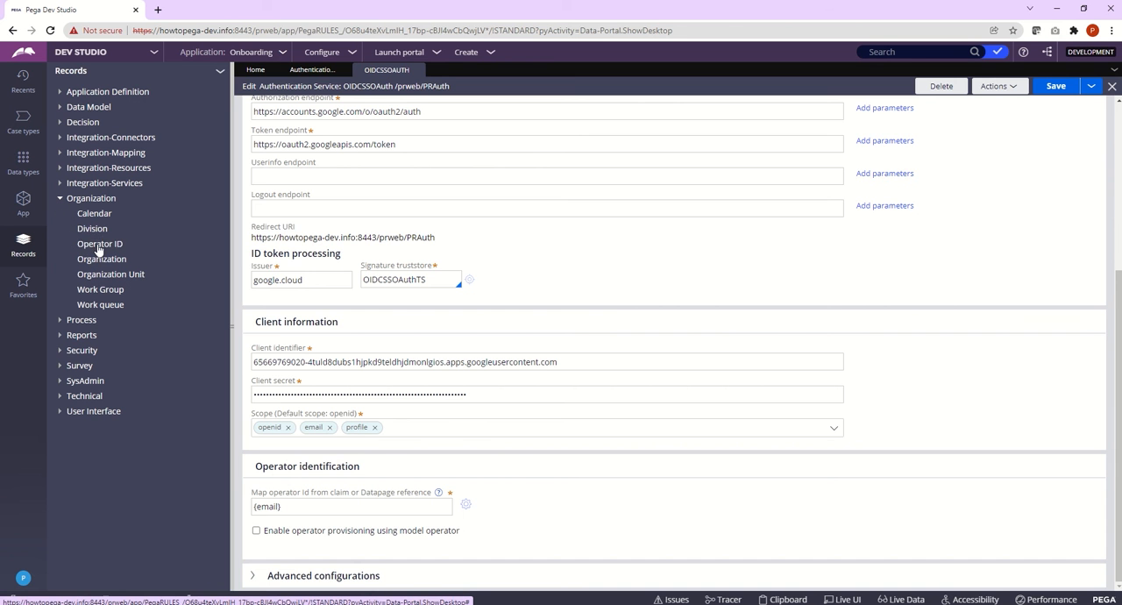
click(98, 243)
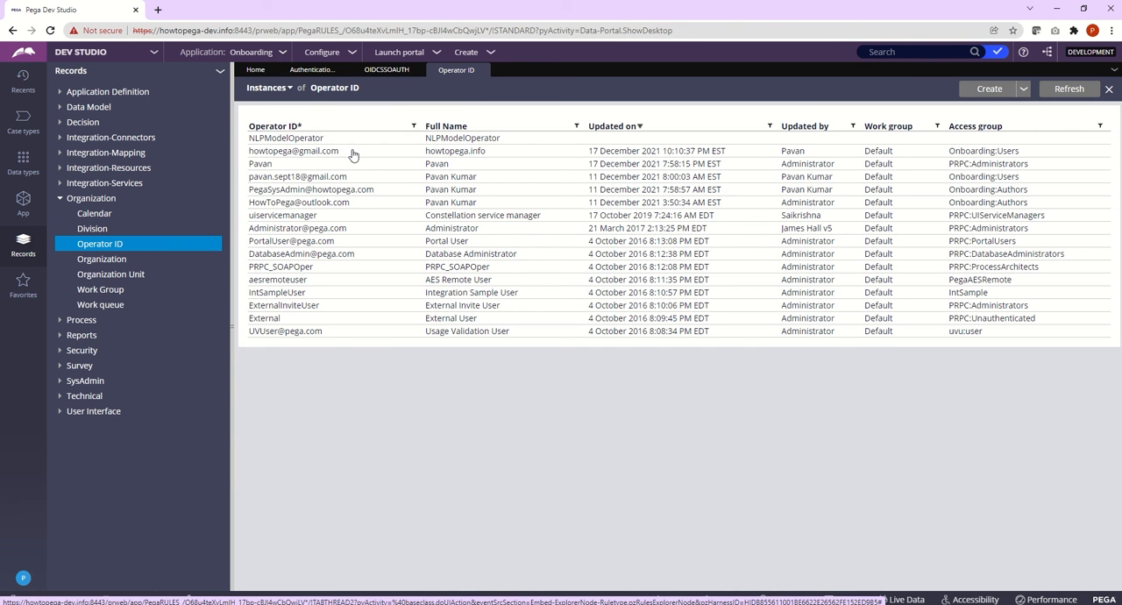
Step: Open the howtopega.info operator record, check its operator ID and access group, and close the record
click(353, 155)
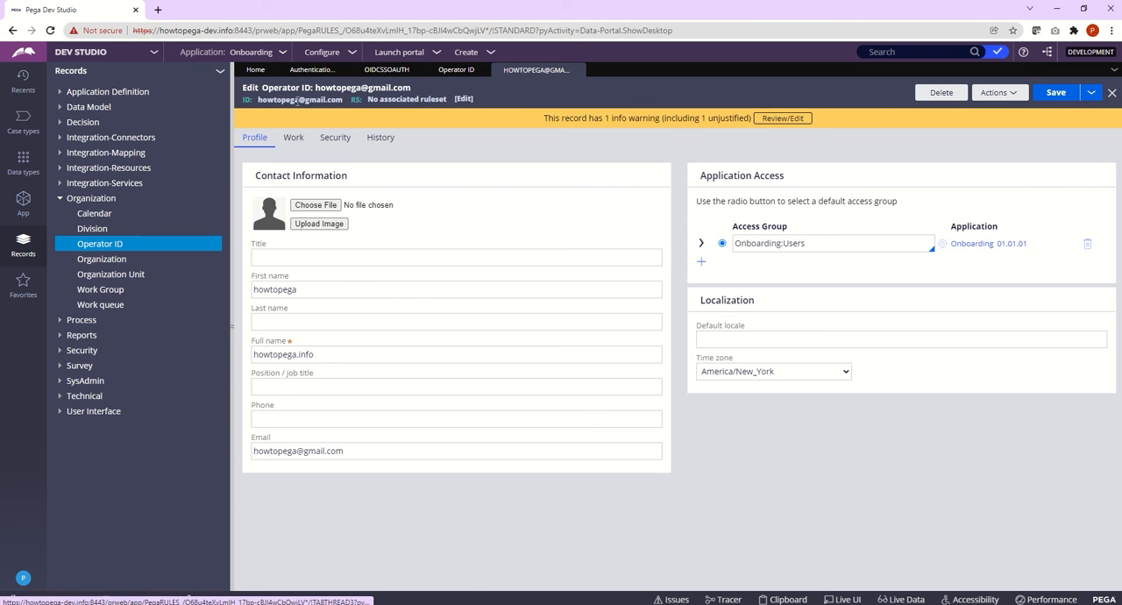
double_click(297, 100)
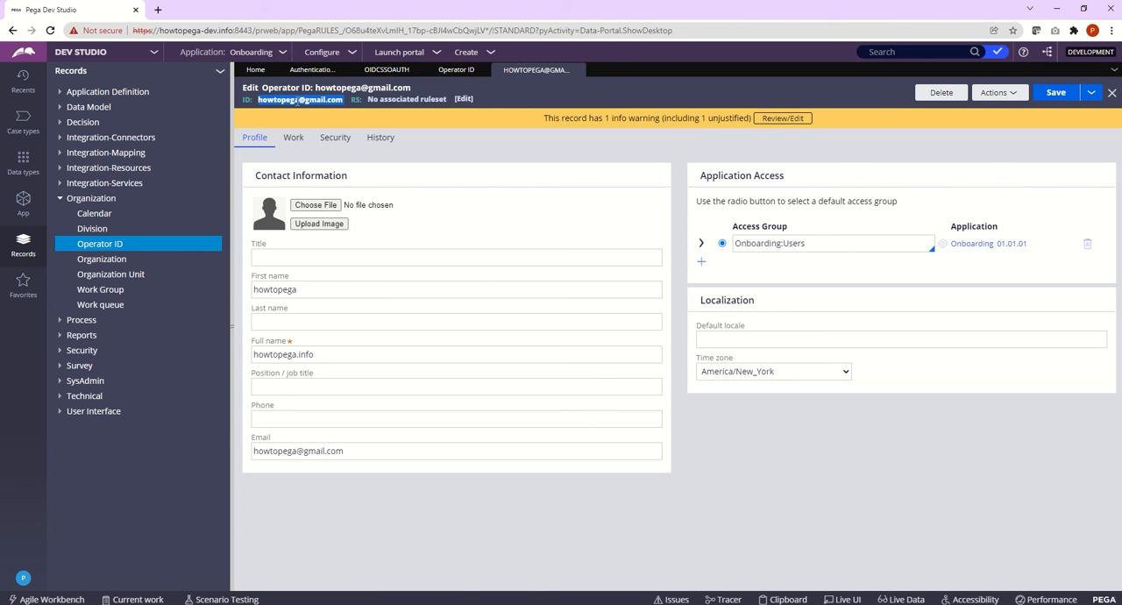
drag(824, 243, 739, 245)
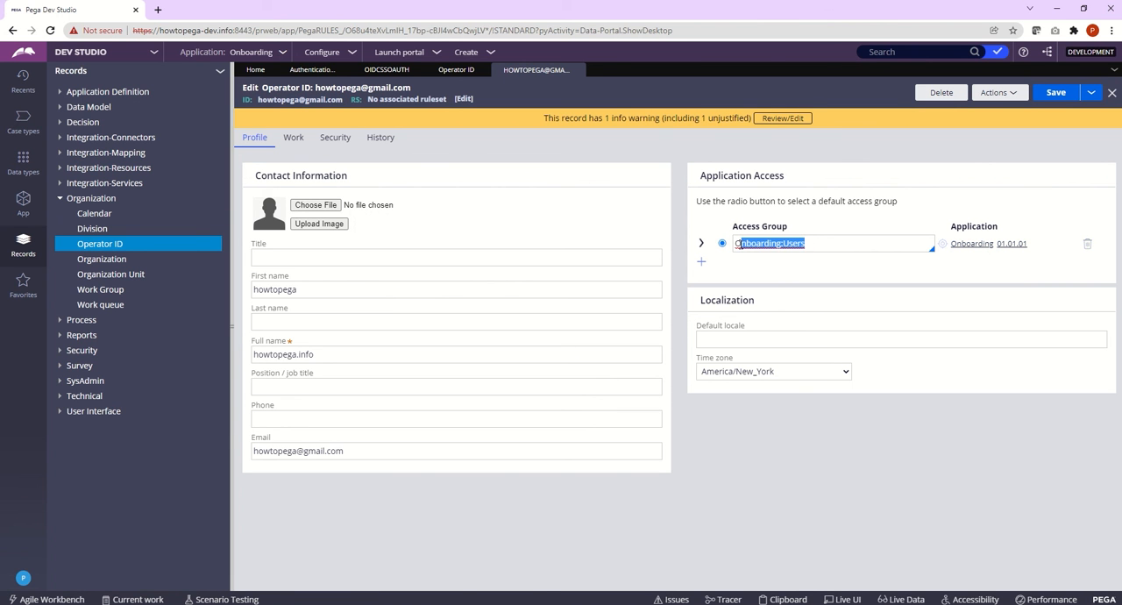
click(628, 73)
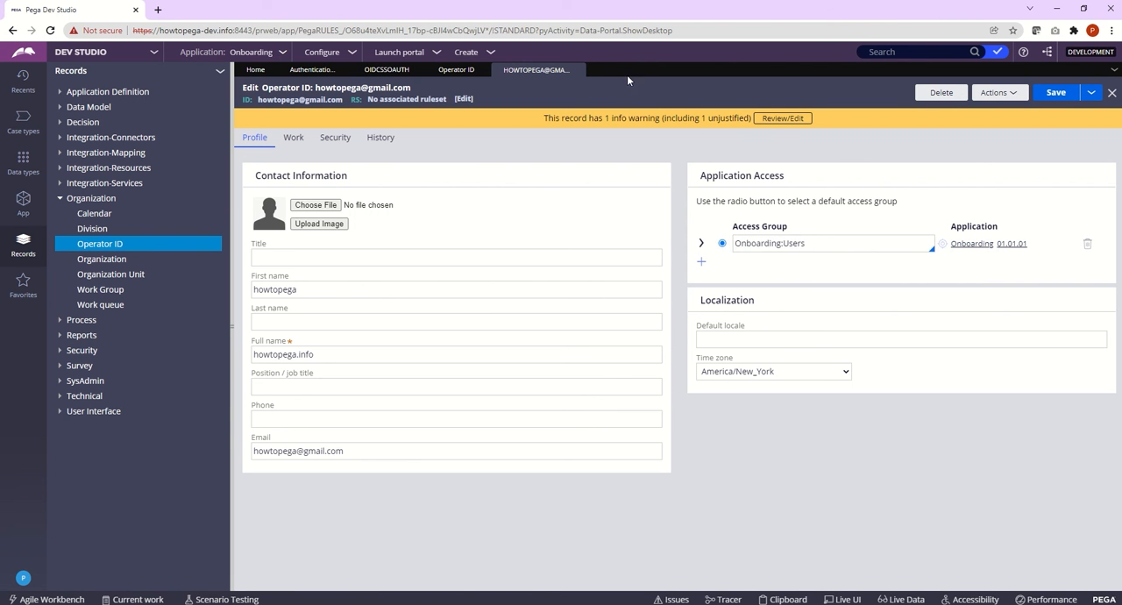
click(573, 70)
Step: Return to the OIDCSSOAuth authentication service and copy its Login URL
click(382, 74)
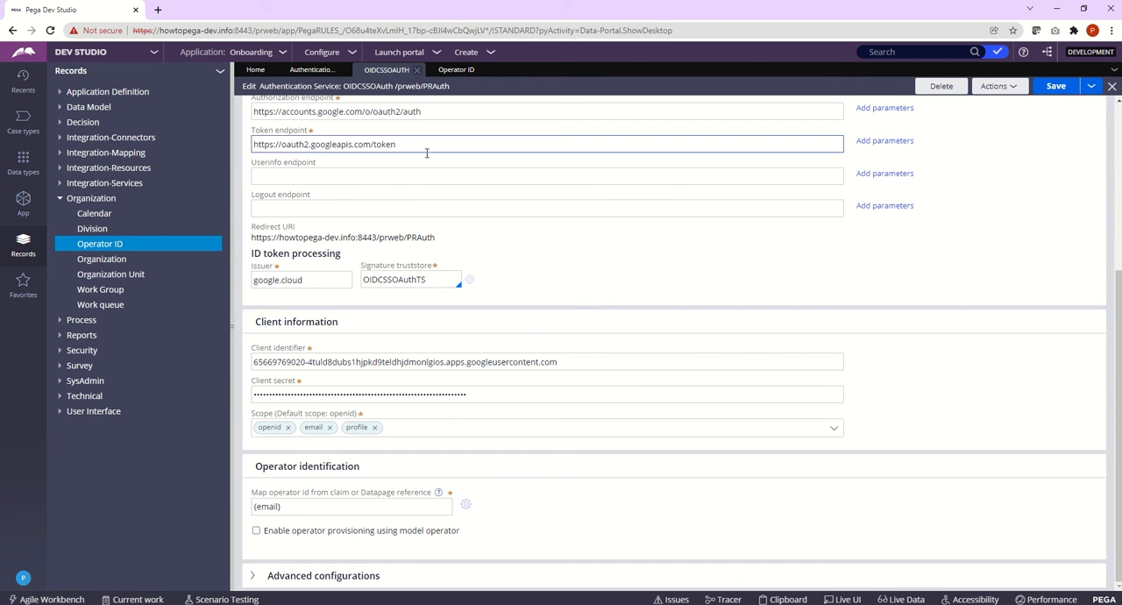
scroll(491, 225, up, 2)
scroll(491, 226, down, 2)
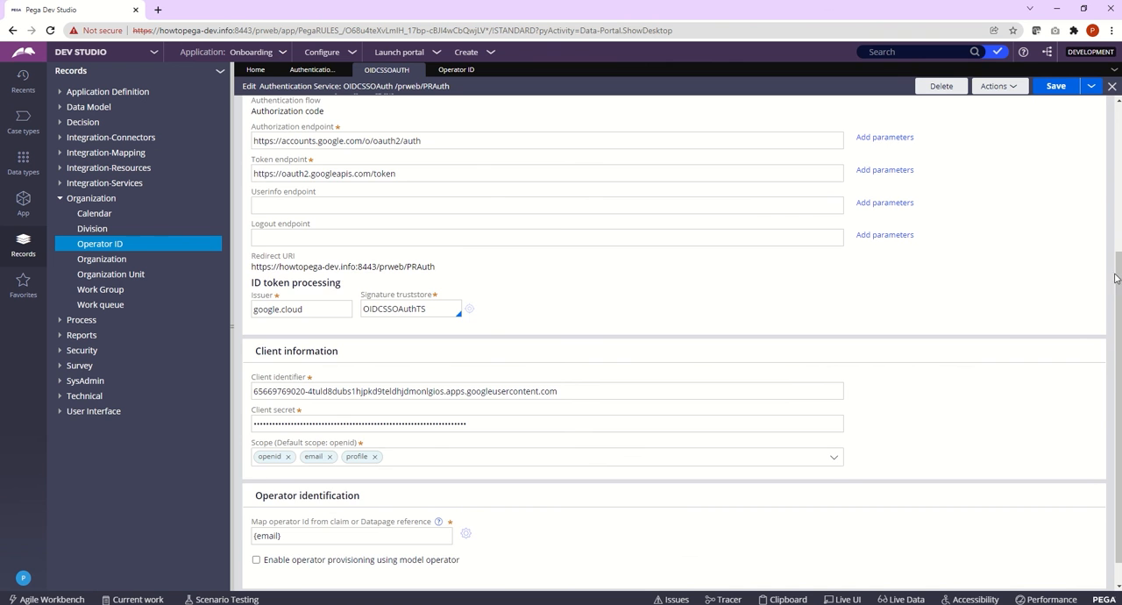
scroll(1116, 279, up, 3)
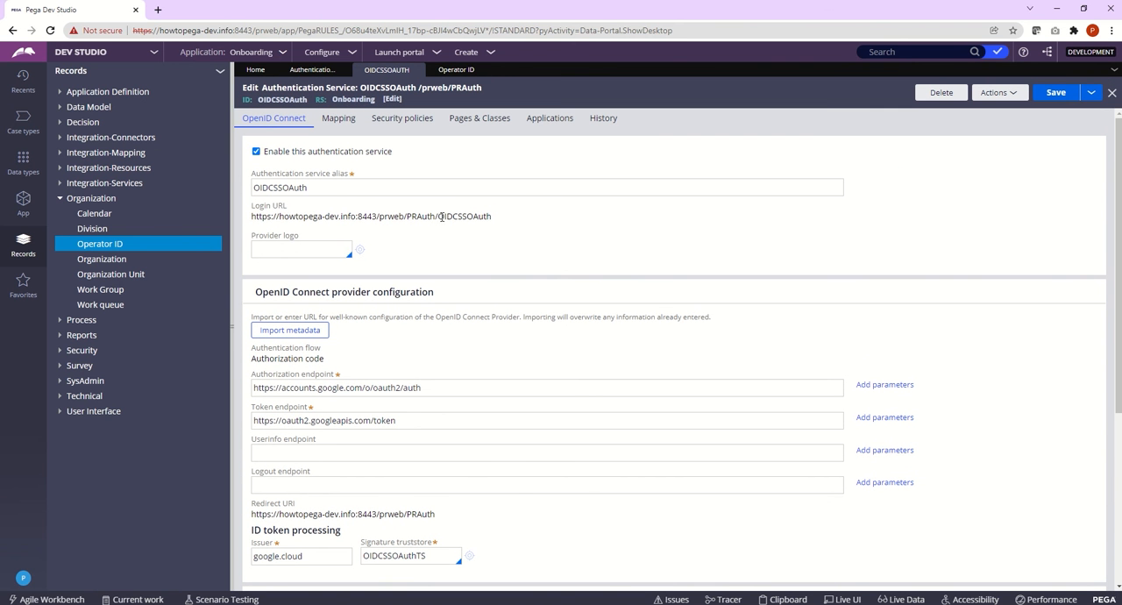
drag(493, 216, 253, 221)
right_click(263, 220)
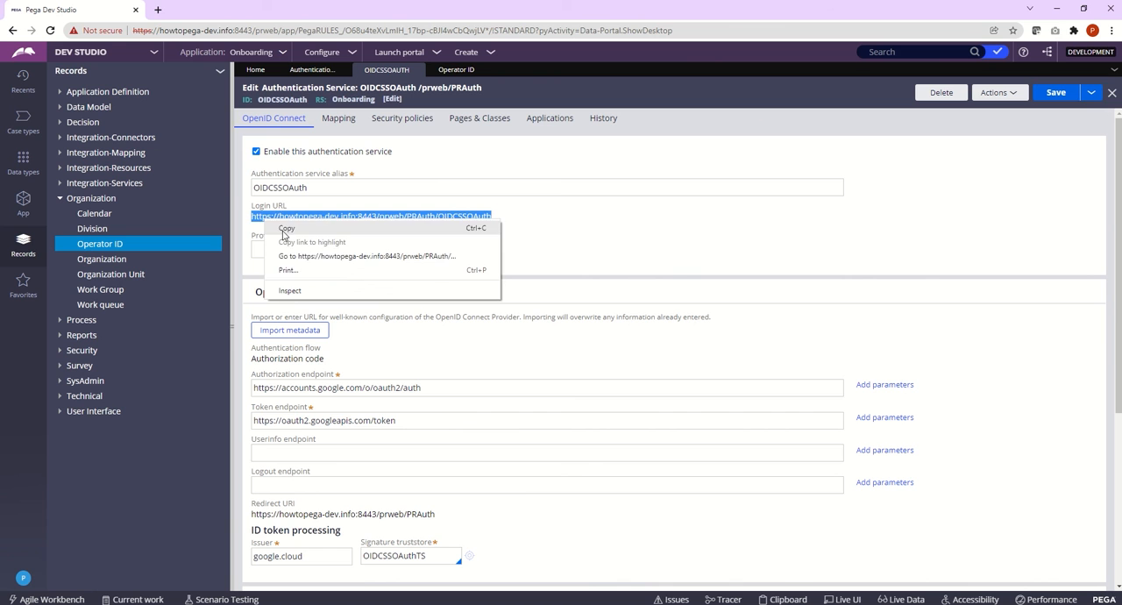
click(282, 235)
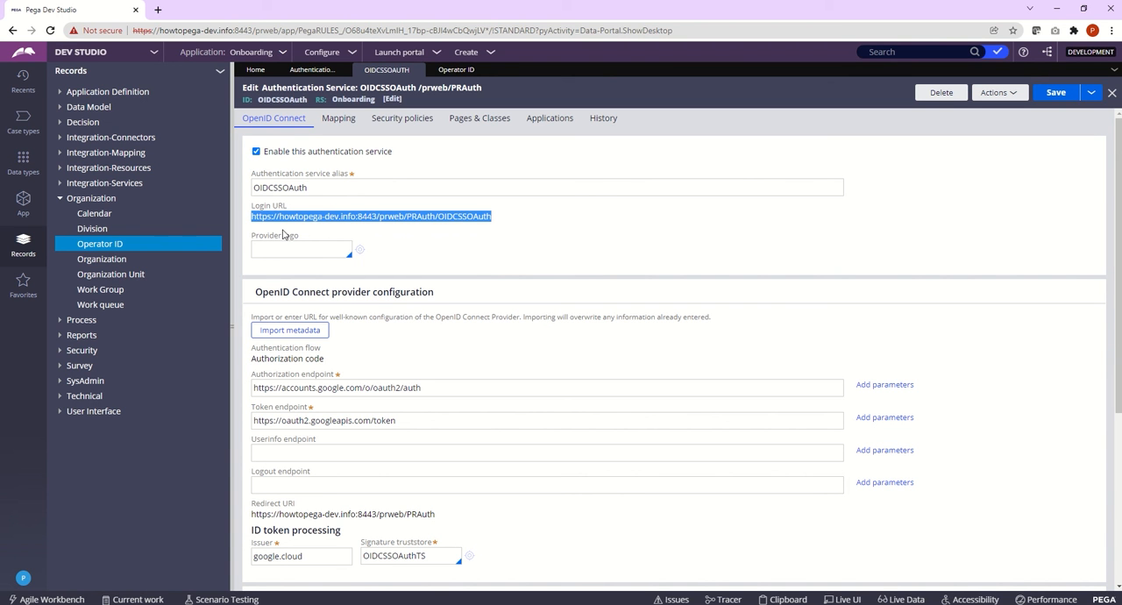
right_click(292, 216)
click(304, 226)
right_click(312, 216)
click(323, 228)
Step: Switch to Firefox and enter the copied OIDCSSOAuth login URL as the address without loading it
click(589, 69)
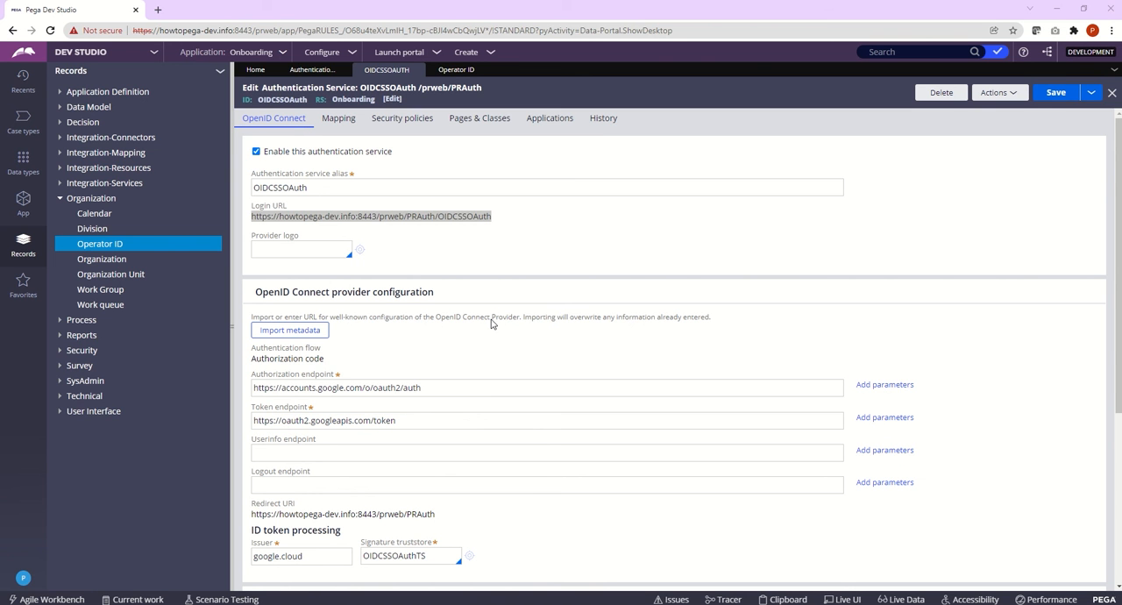
drag(1121, 203, 468, 145)
double_click(468, 145)
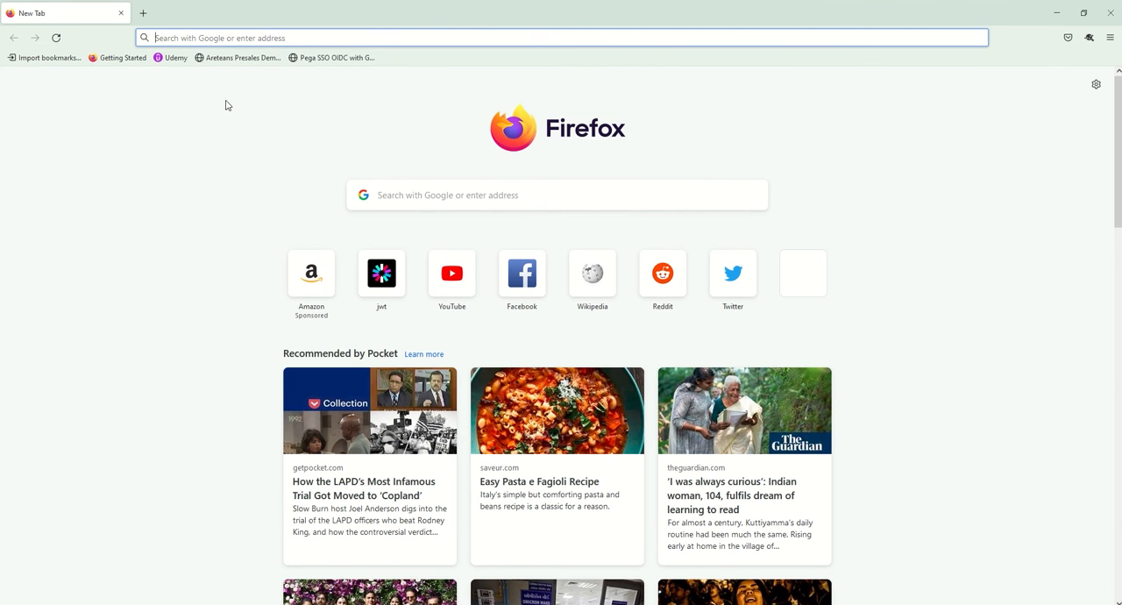
click(227, 37)
key(ctrl+v)
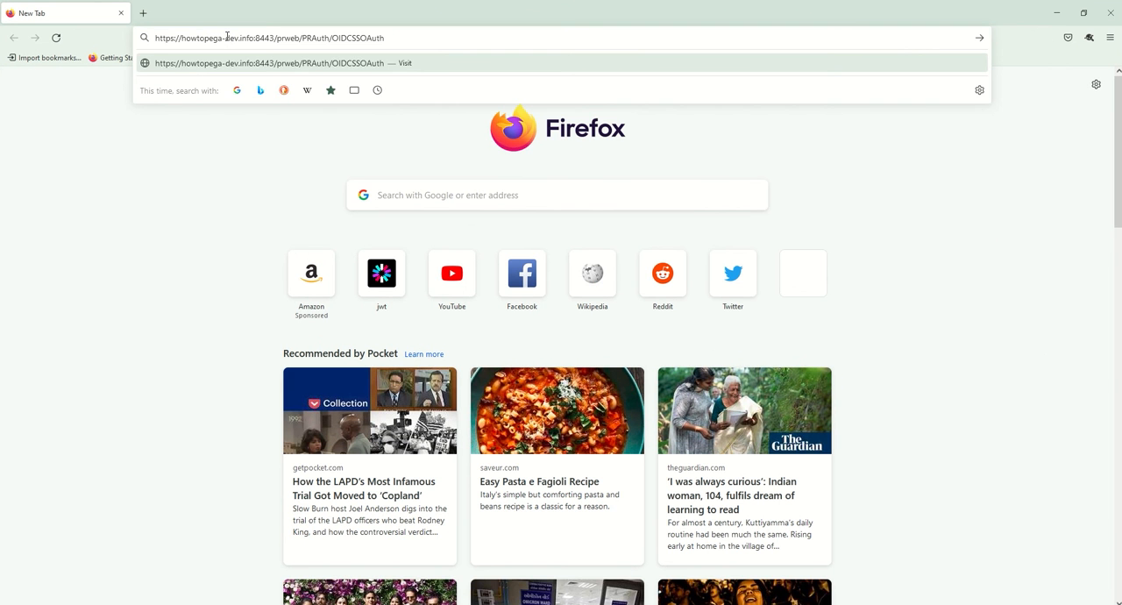
click(165, 131)
right_click(350, 61)
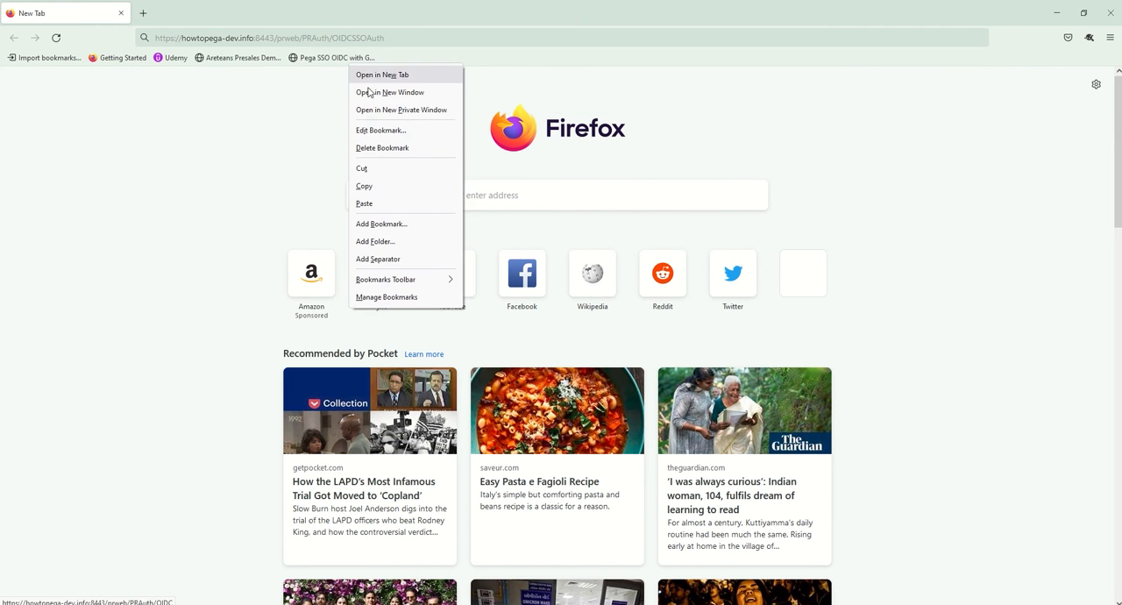
click(374, 130)
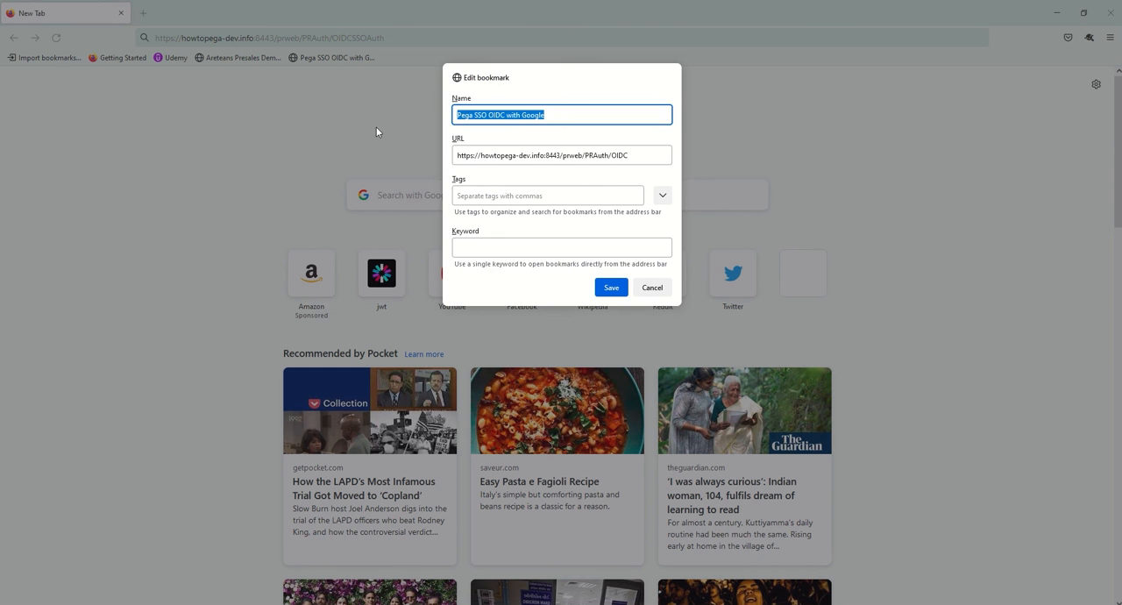
click(507, 156)
key(ctrl+a)
key(ctrl+v)
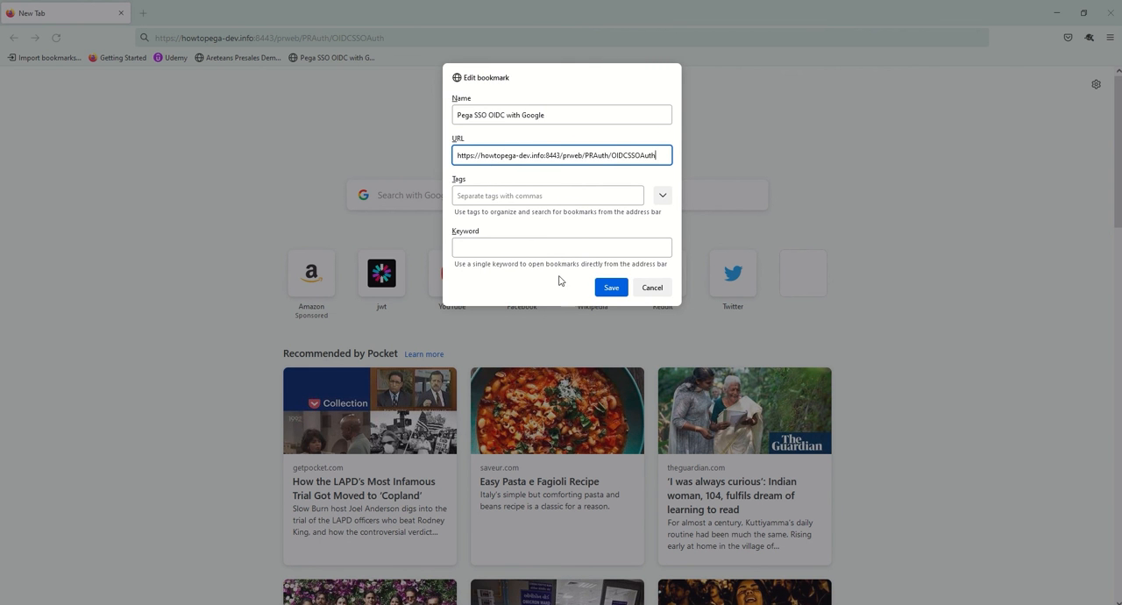
click(611, 289)
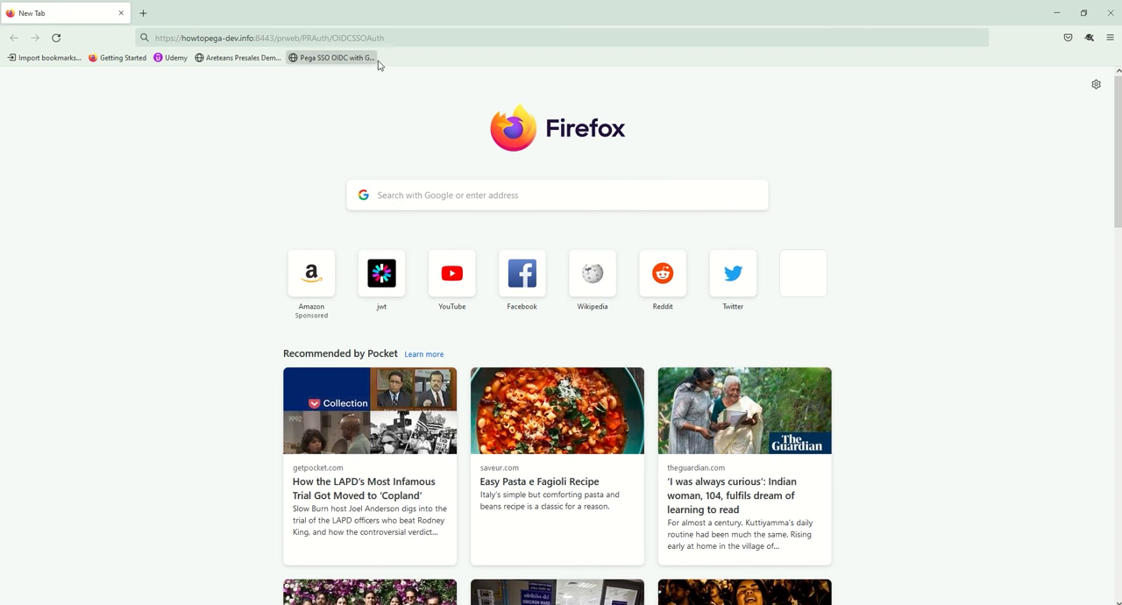
Step: Show the Firefox browsing history, delete the Today entries, and close the history view
click(400, 41)
click(406, 38)
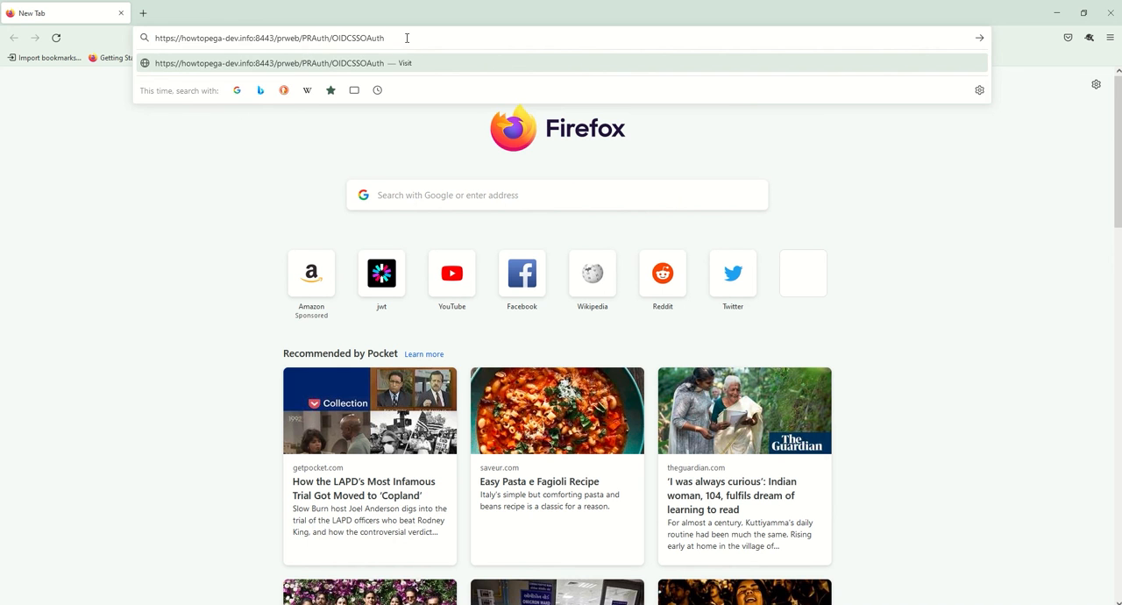
click(135, 149)
key(ctrl+h)
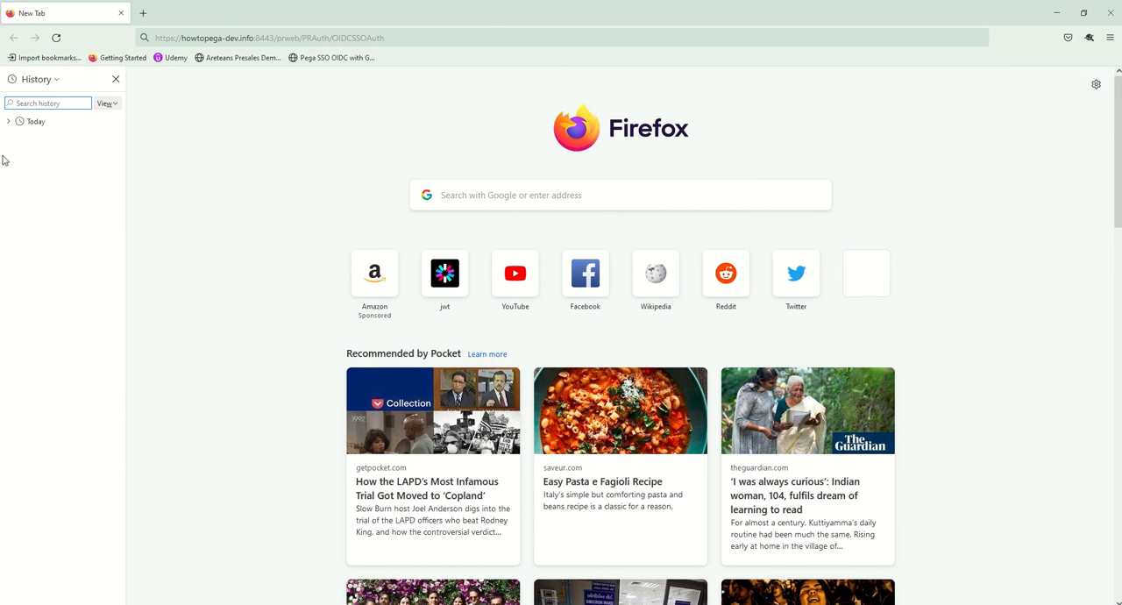
right_click(39, 124)
click(58, 154)
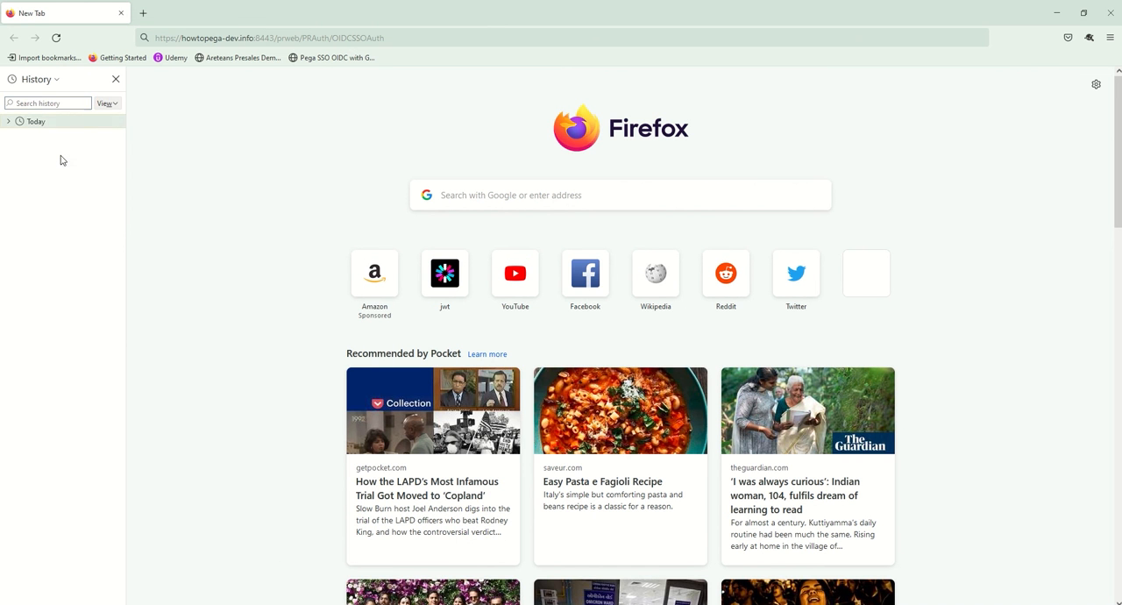
click(116, 79)
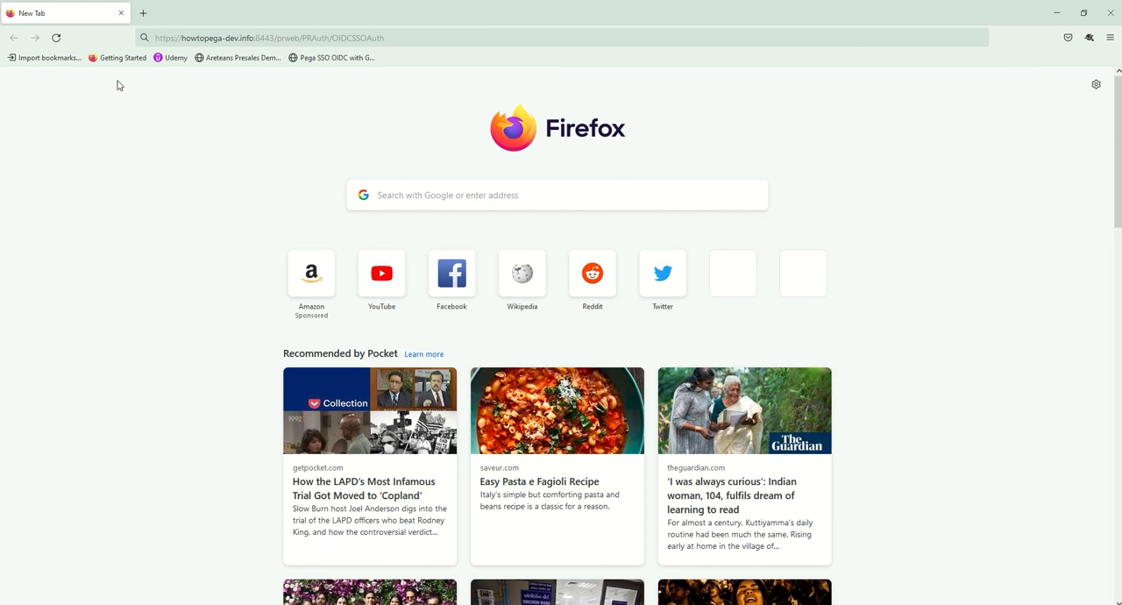
Step: Clear the last hour of recent history, including browsing and download history, cookies, active logins, cache, and form and search history
click(1110, 37)
click(1021, 169)
click(998, 151)
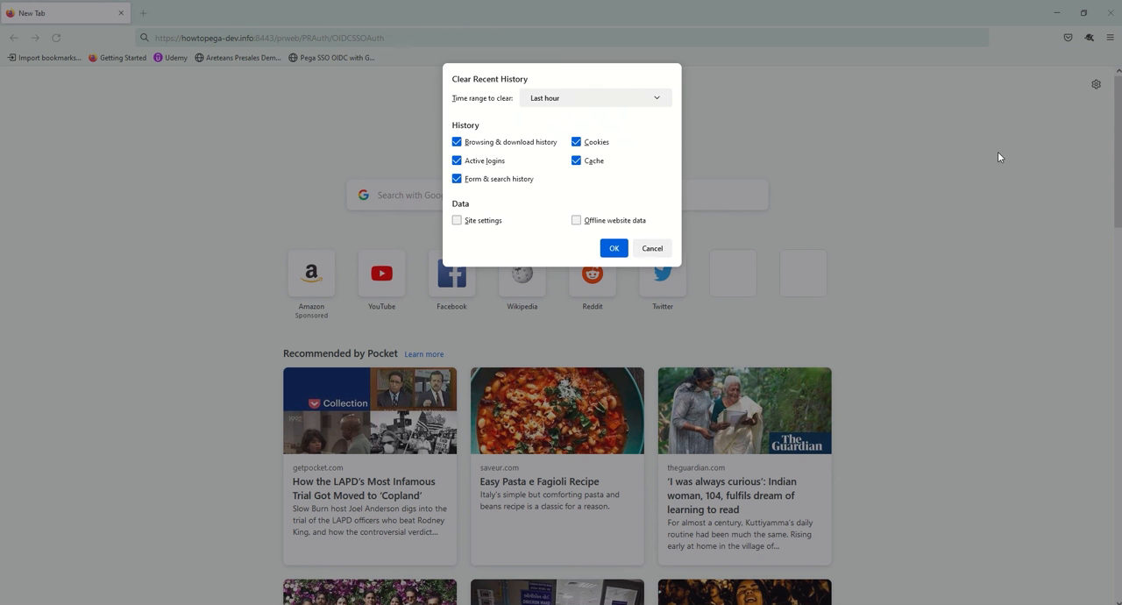
click(613, 248)
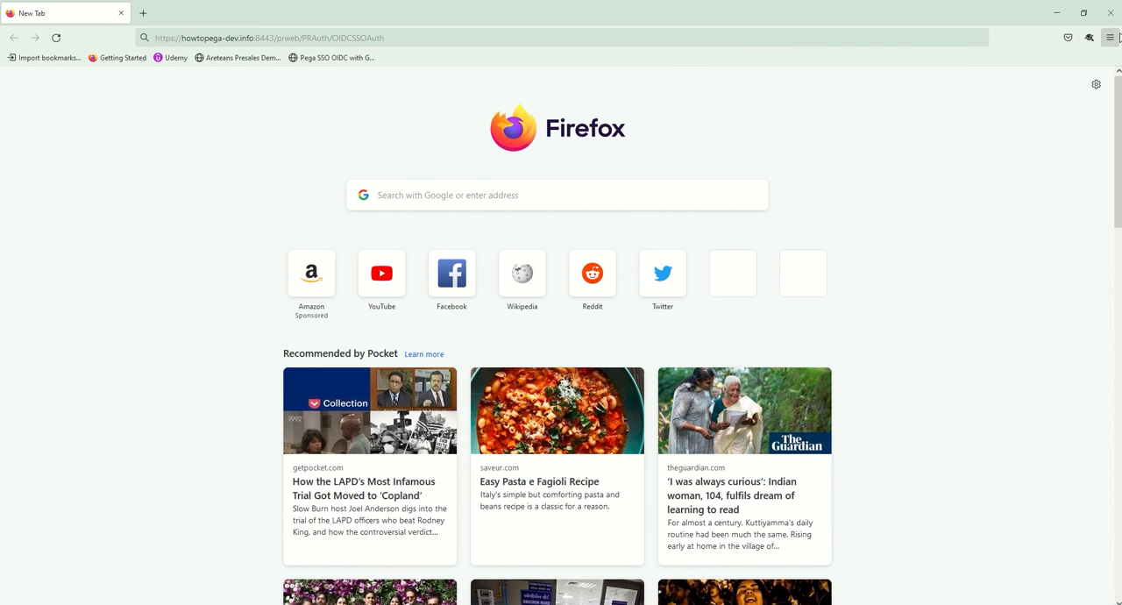
click(1110, 36)
click(207, 128)
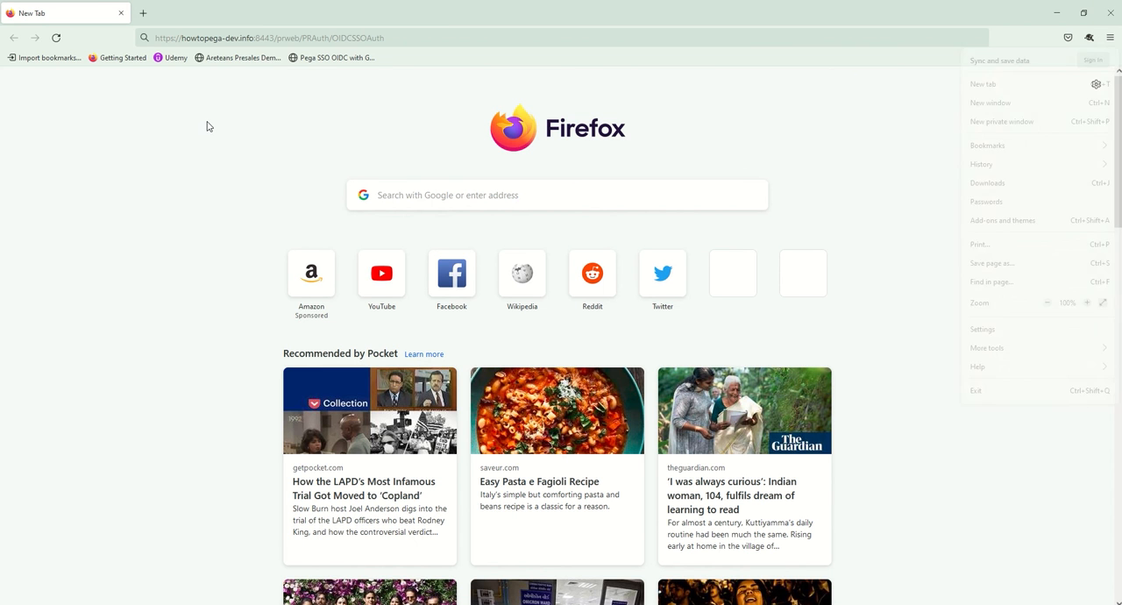
click(394, 40)
click(404, 37)
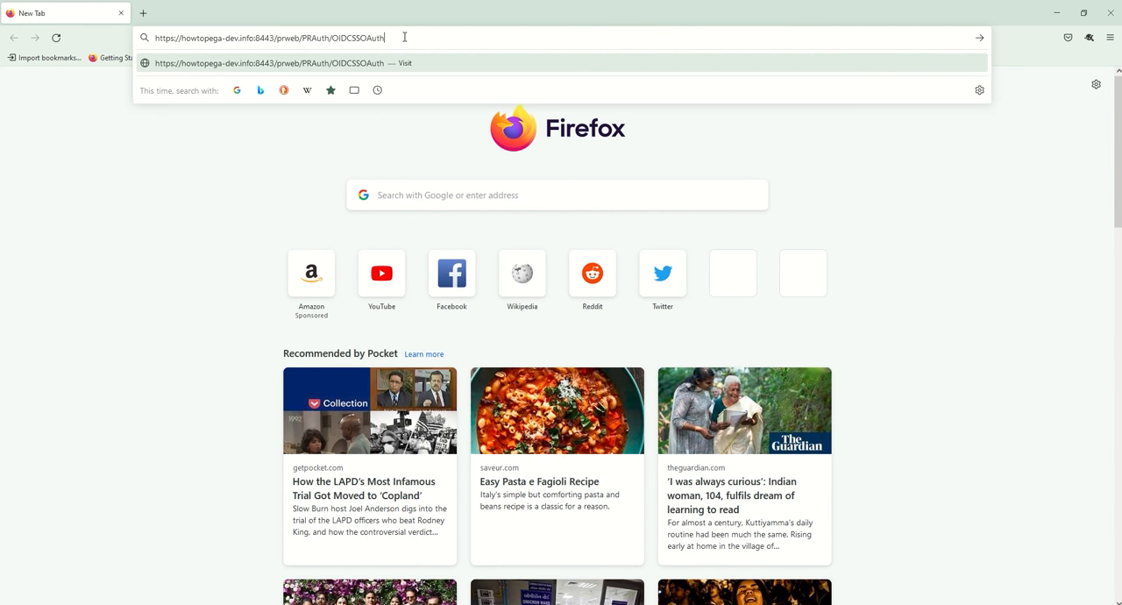
drag(430, 38, 154, 38)
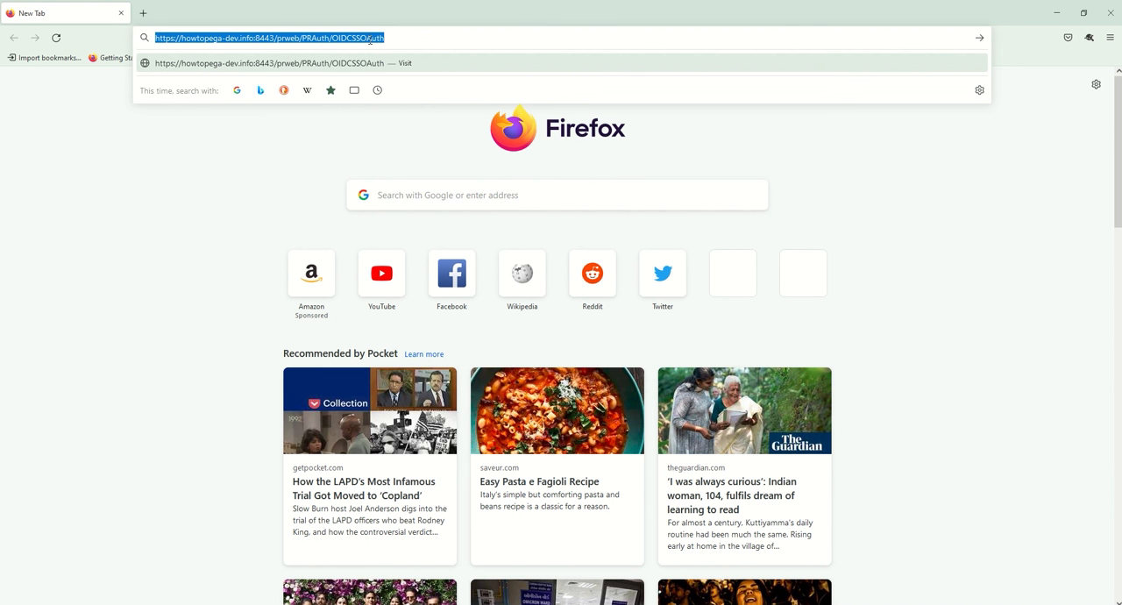
Step: Switch back to Pega Dev Studio and open the Logs page of System Operations
click(1059, 15)
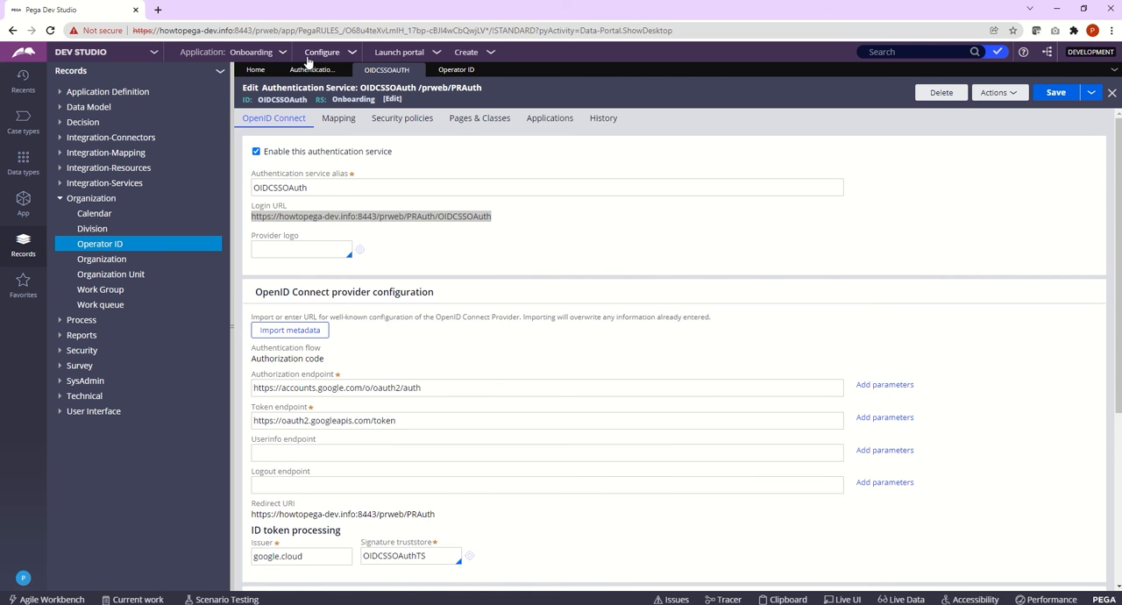
click(315, 52)
mouse_move(310, 193)
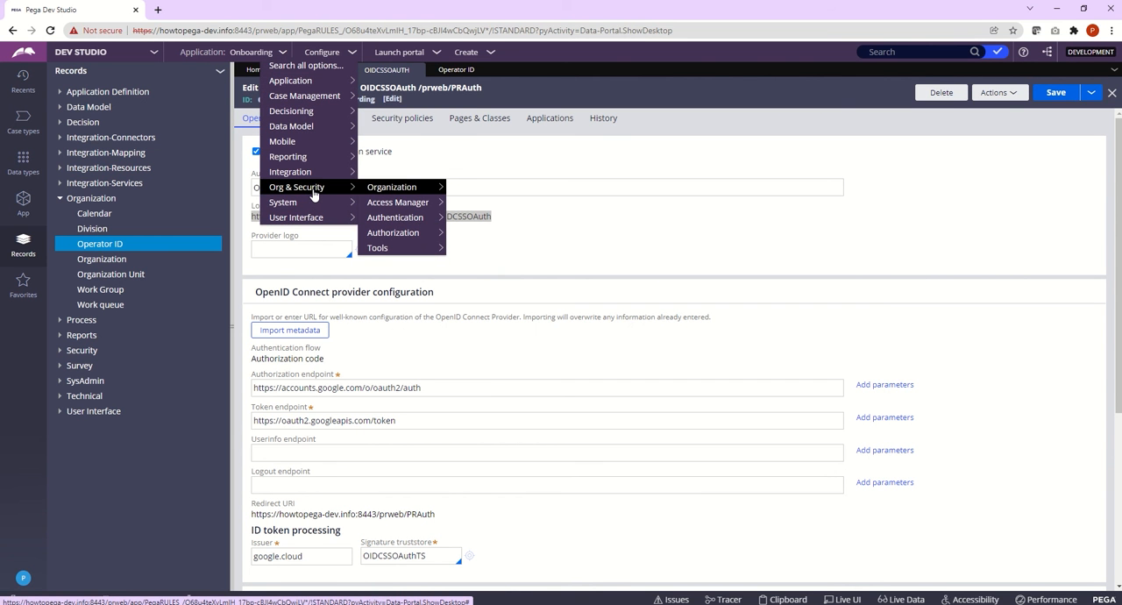
mouse_move(343, 202)
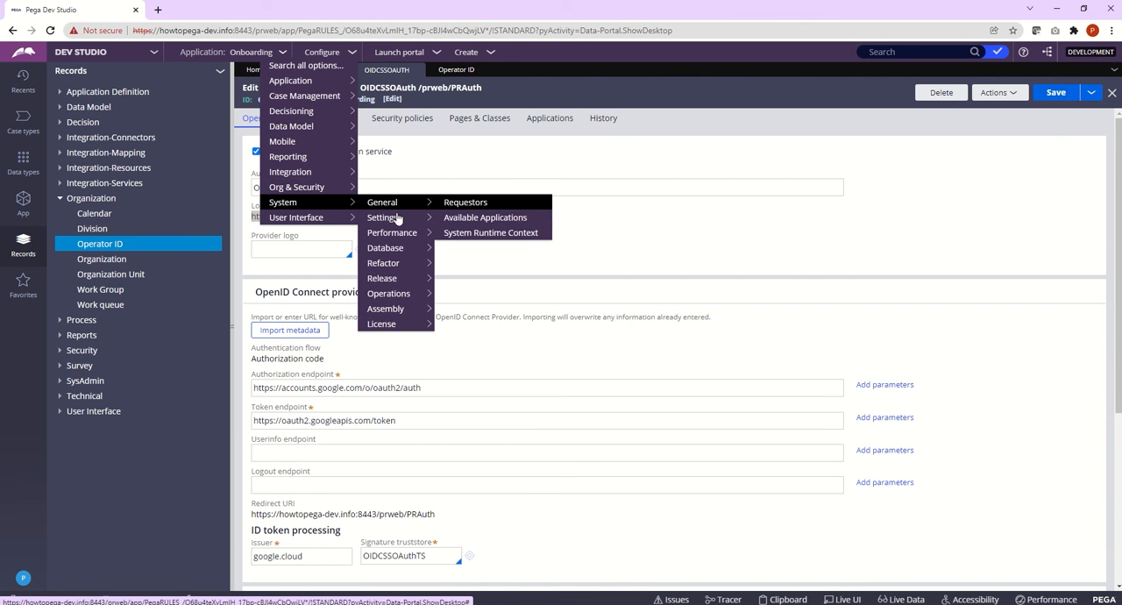
mouse_move(394, 296)
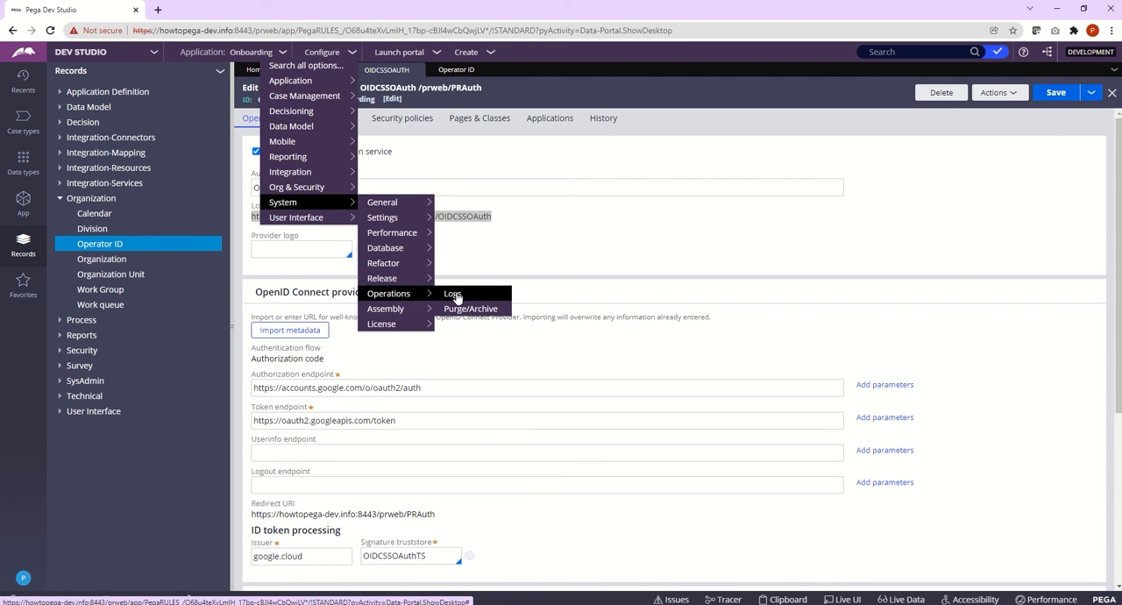
click(453, 294)
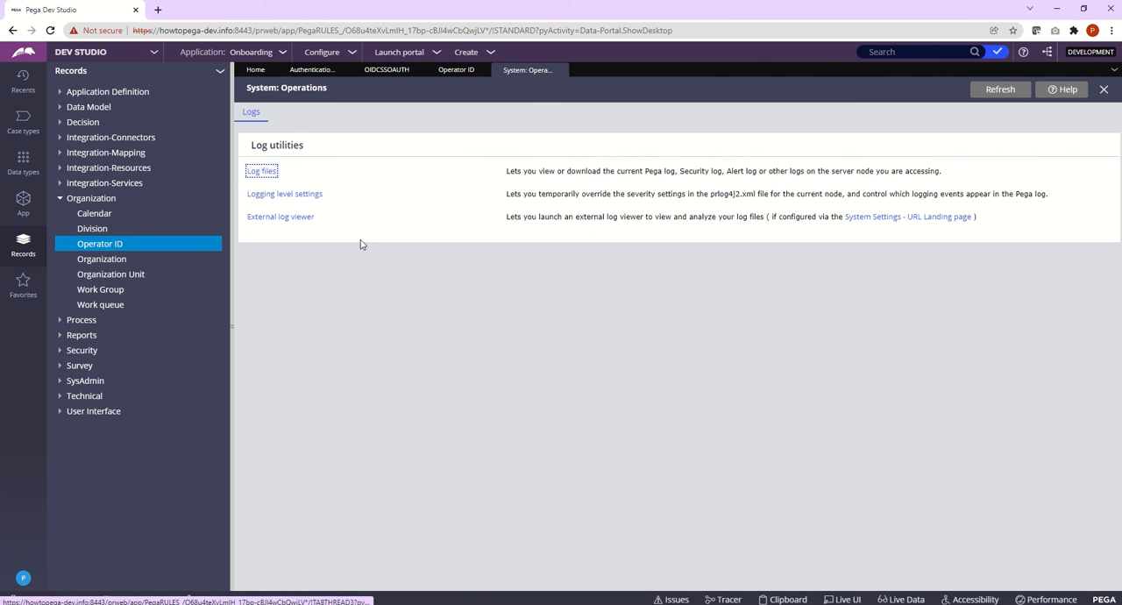
Step: Open the logging level settings and search the logger names for "oidc"
click(298, 198)
click(480, 328)
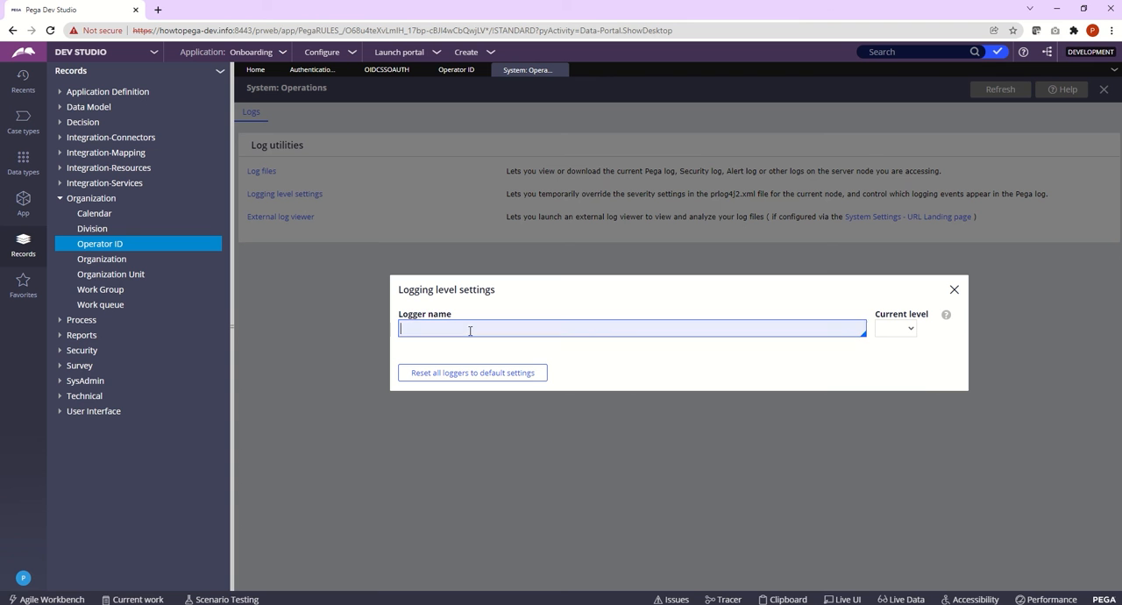
text(oidc)
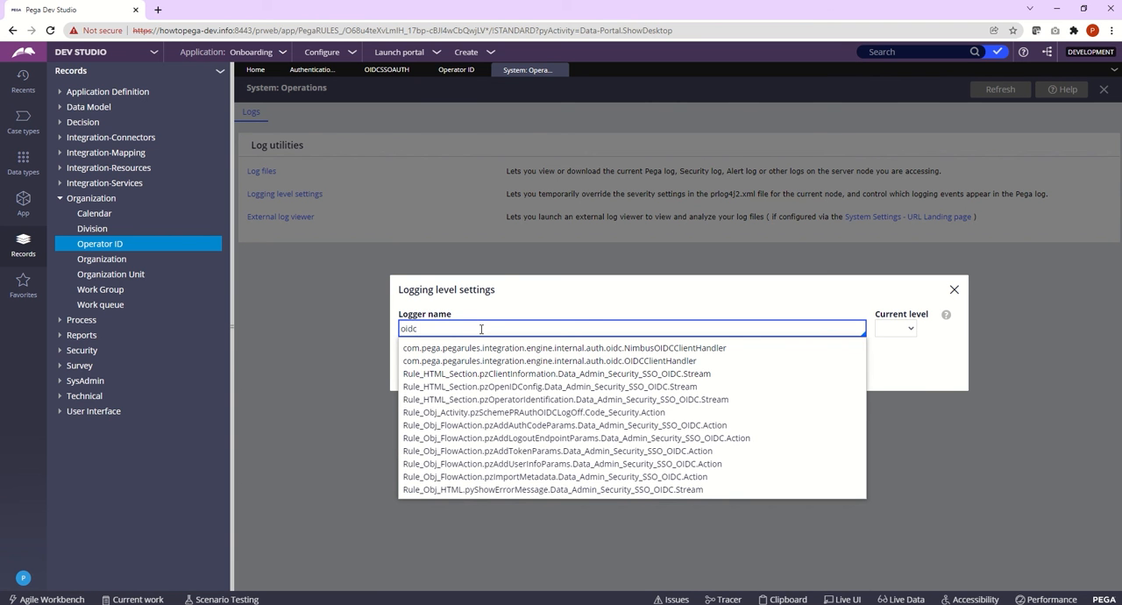
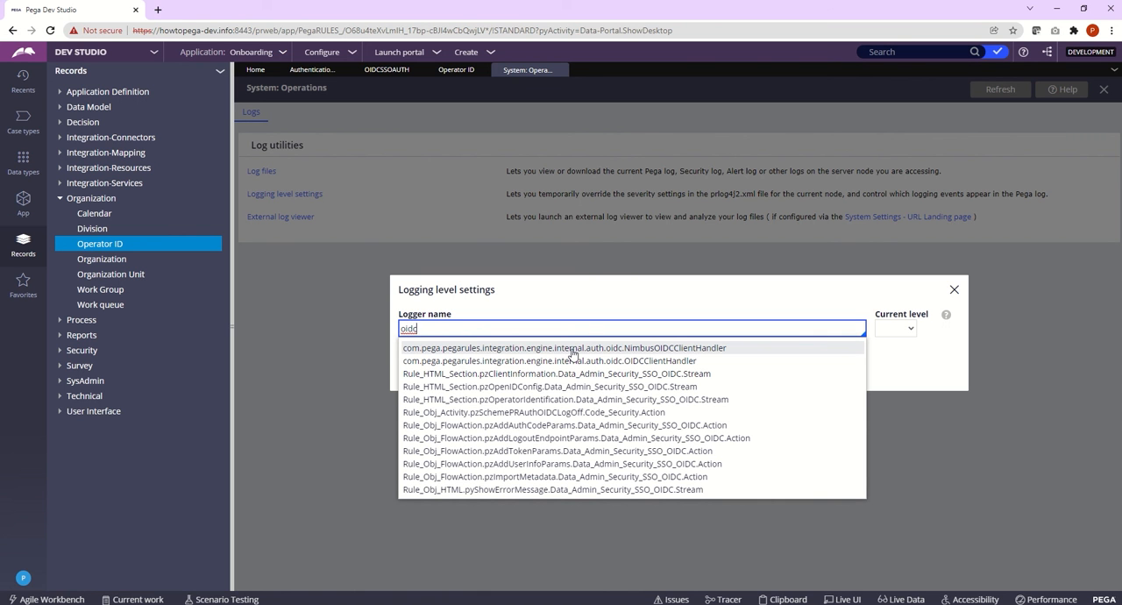
Step: Choose the com.pega.pegarules.integration.engine.internal.auth.oidc.NimbusOIDCClientHandler logger, check that its level is All, and close the logging level settings
click(646, 350)
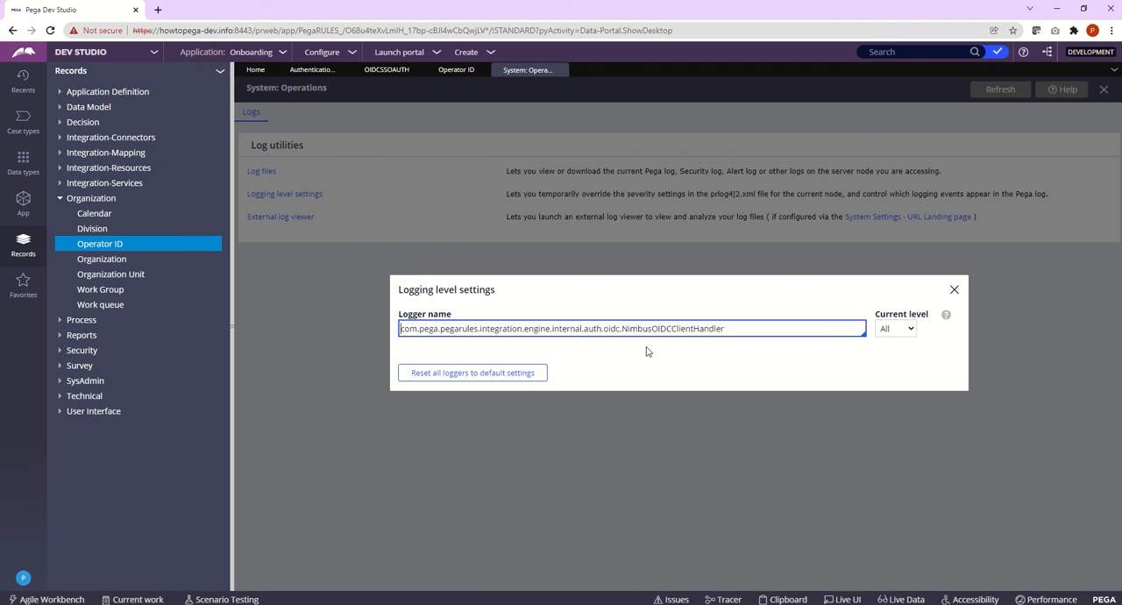
click(906, 330)
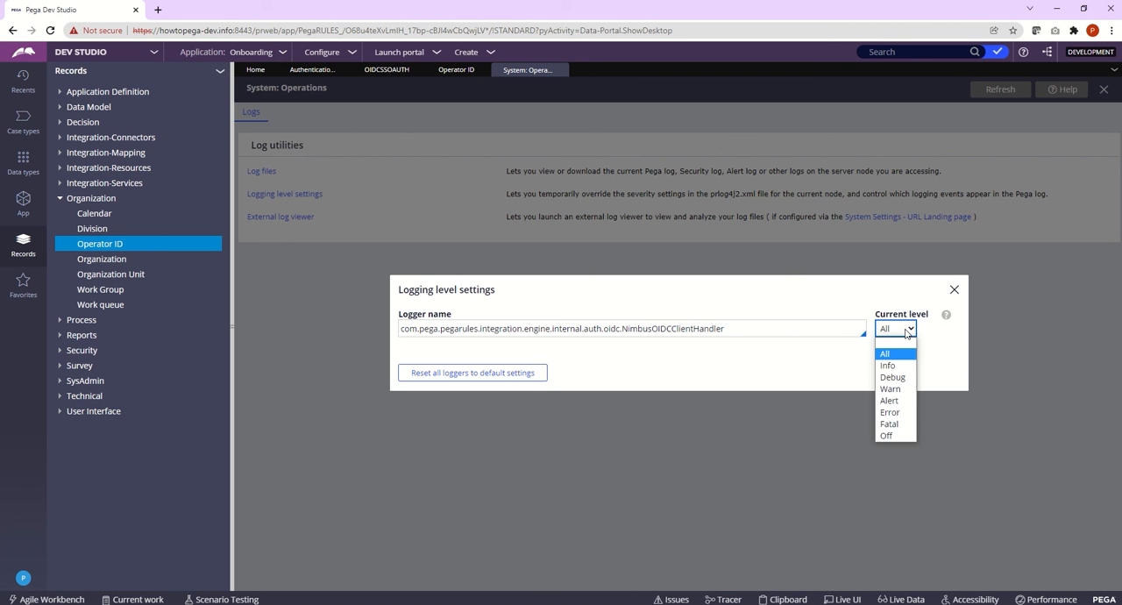
click(907, 330)
click(845, 364)
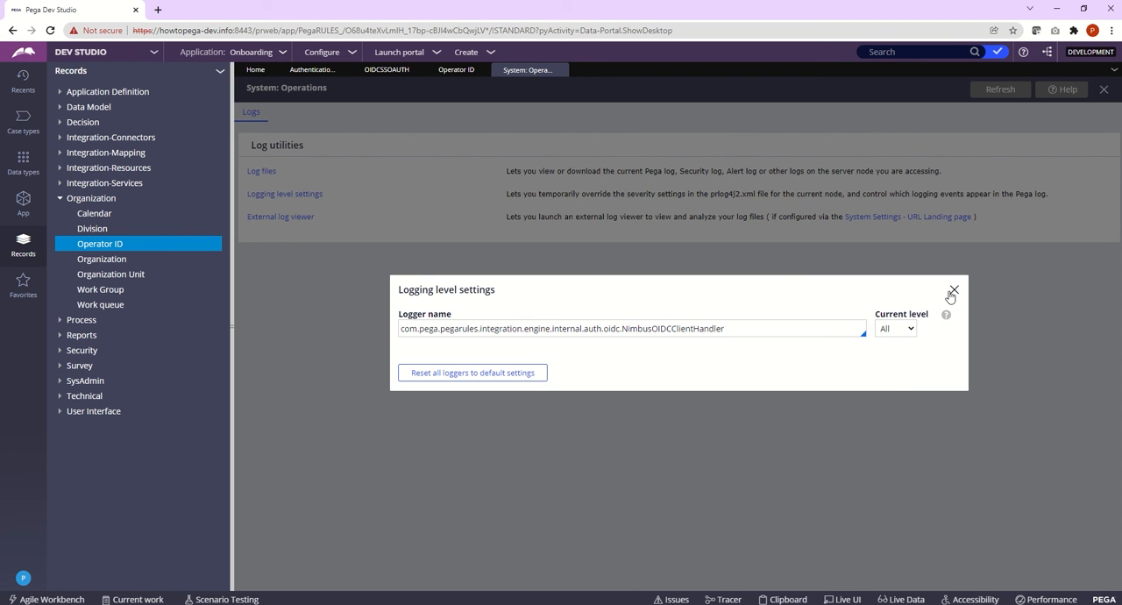
click(905, 331)
click(906, 331)
click(827, 368)
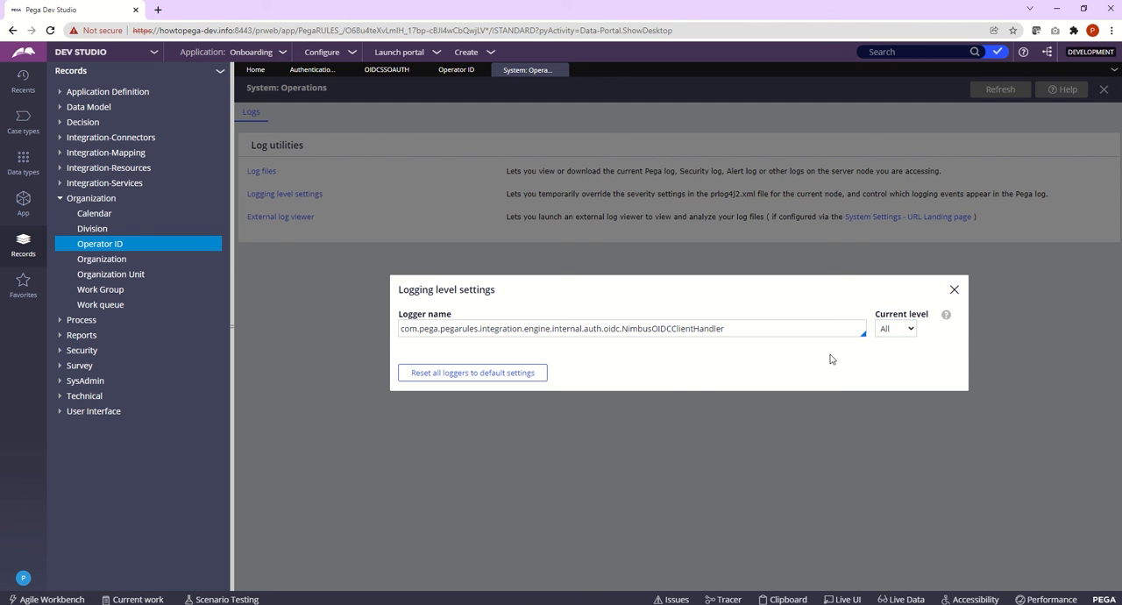
click(955, 291)
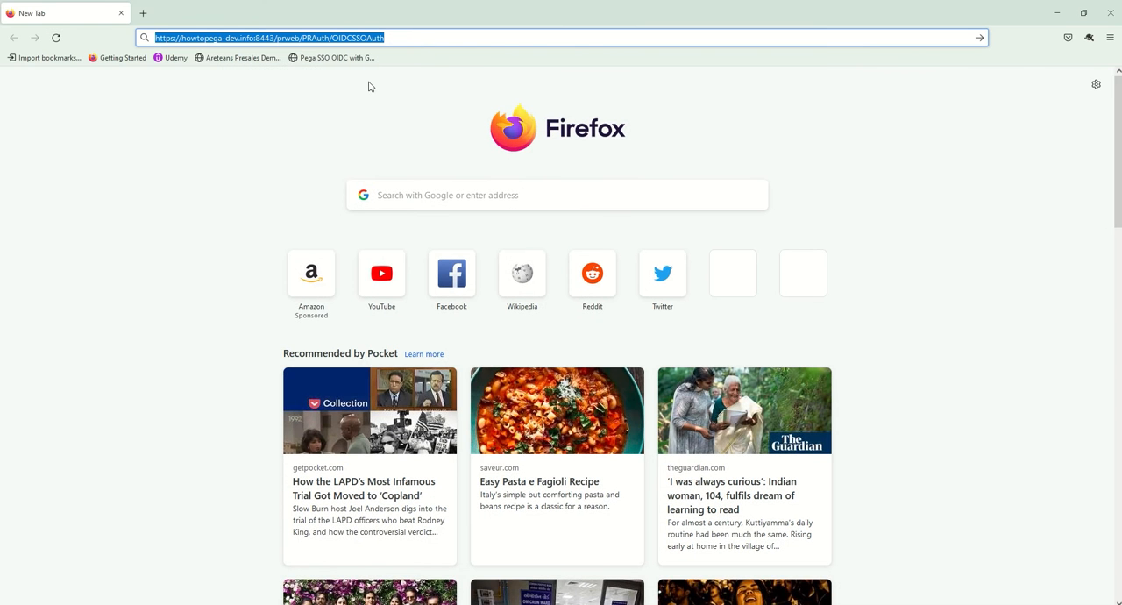
Step: Switch to Firefox, load the howtopega-dev.info PRAuth/OIDCSSOAuth login URL, and sign in with the saved Google account e-mail and password
click(431, 38)
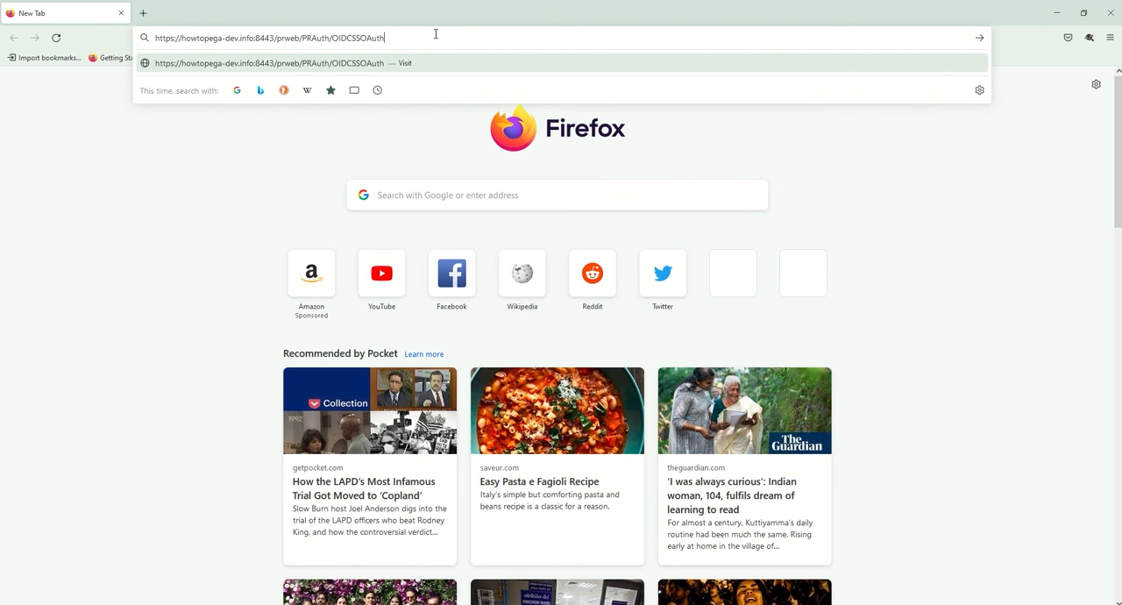
key(Return)
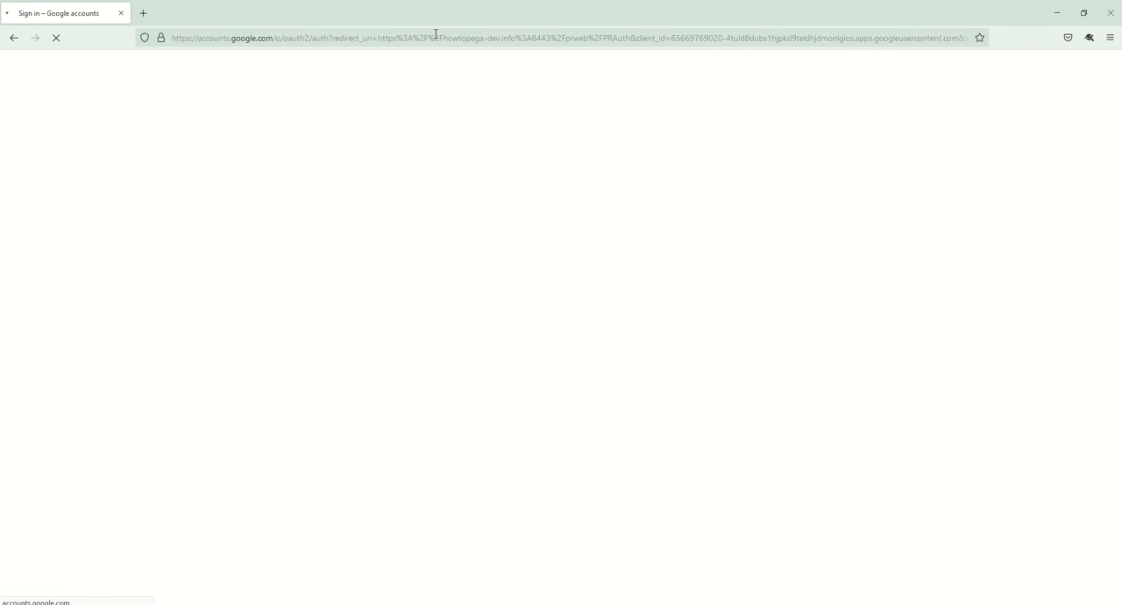
click(497, 306)
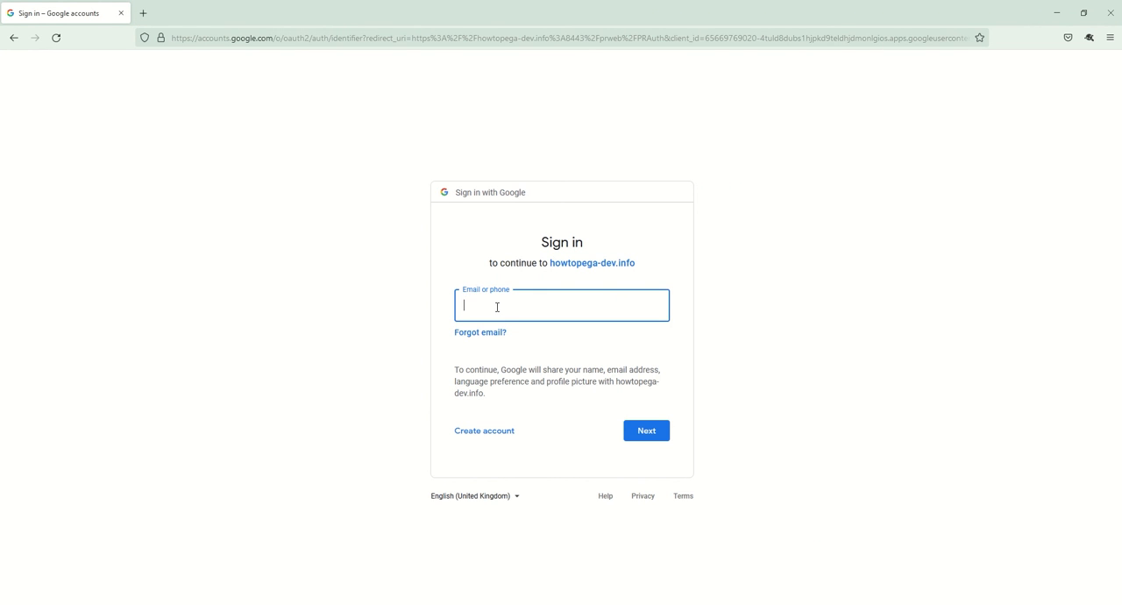
click(483, 305)
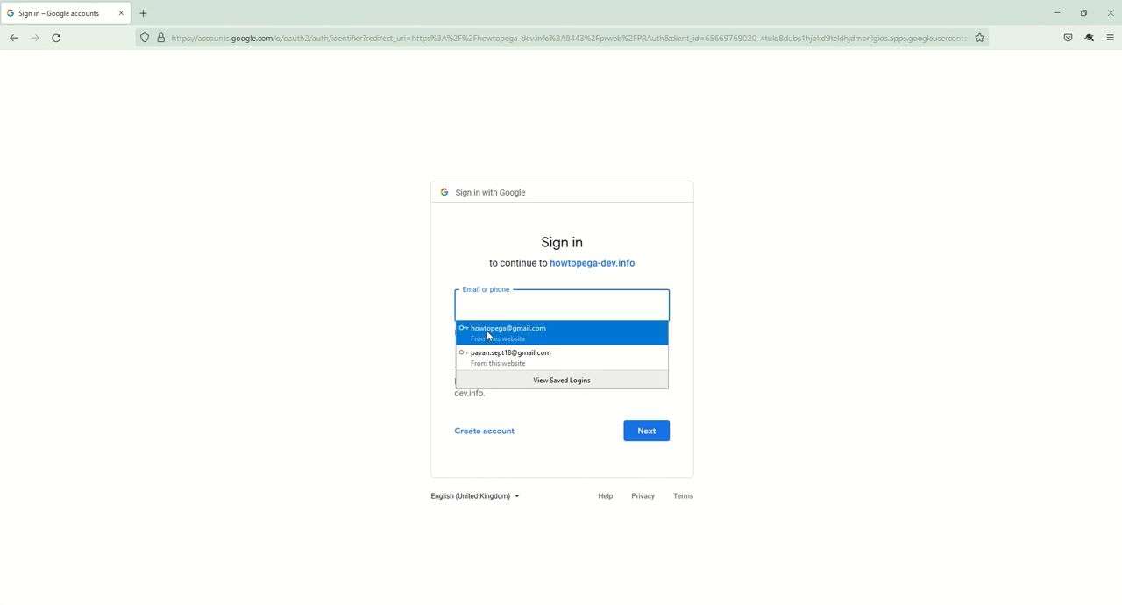
click(488, 333)
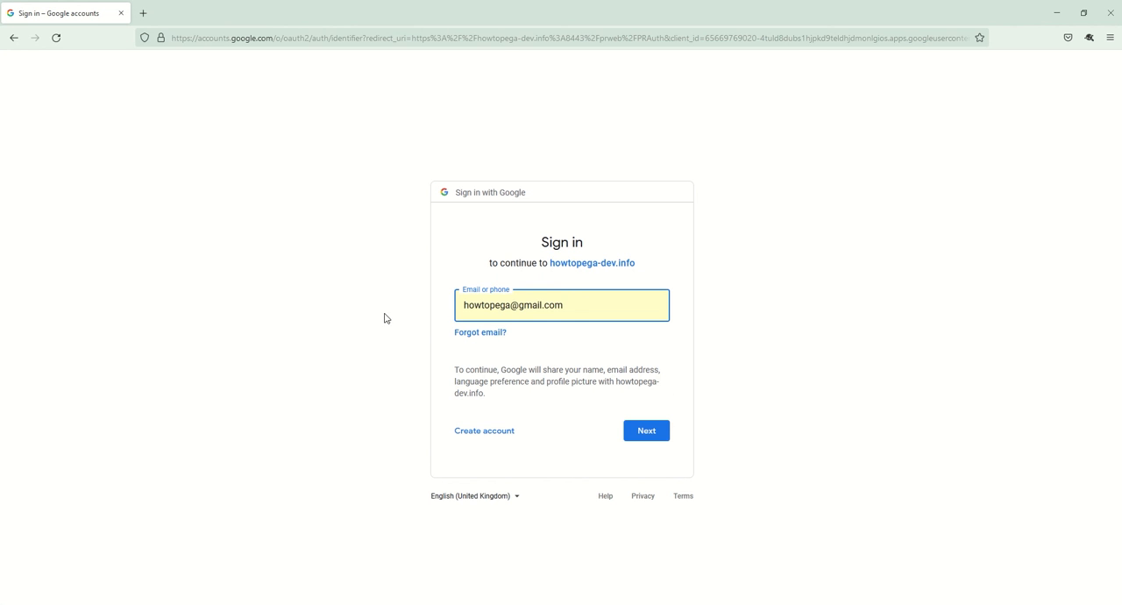
click(647, 432)
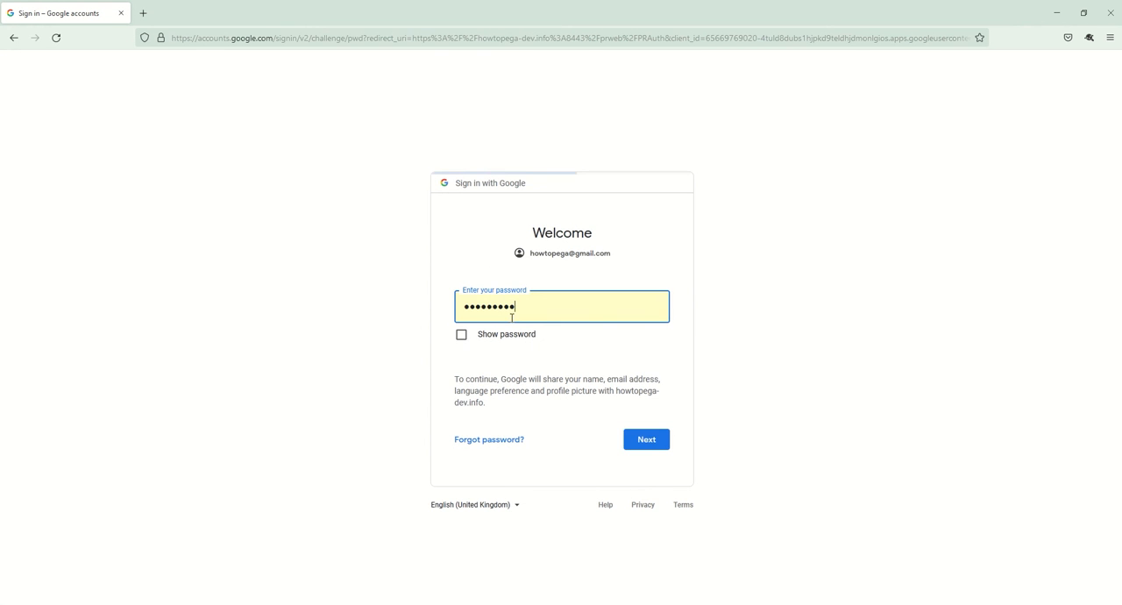
click(650, 447)
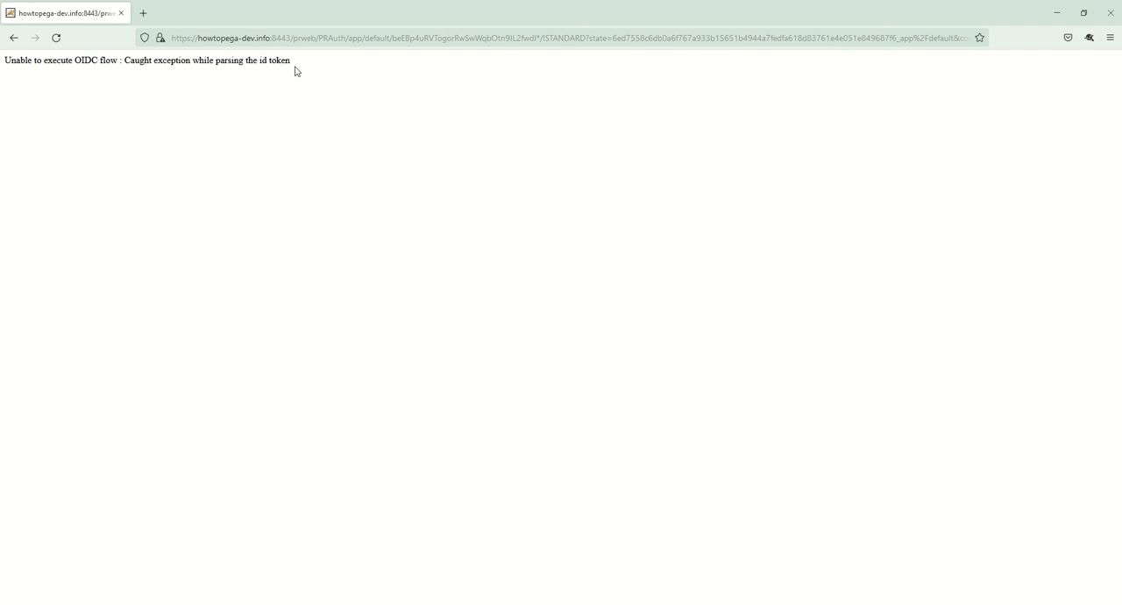
Step: Highlight the OIDC error text, return to Pega Dev Studio, and open the PegaRULES.log file in a maximized window
drag(292, 60, 136, 63)
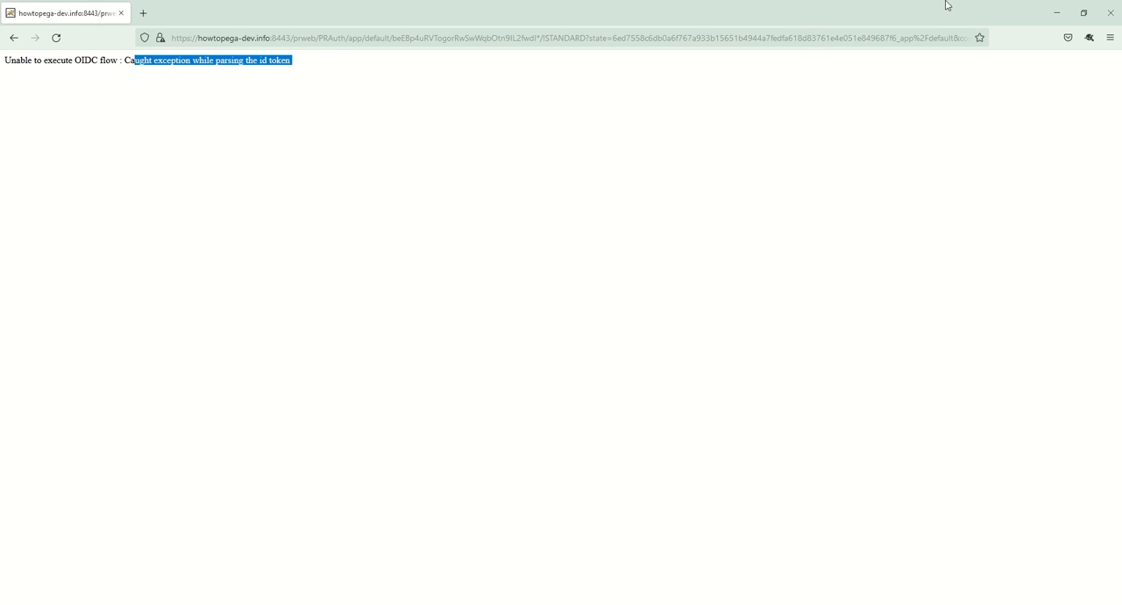
click(1056, 13)
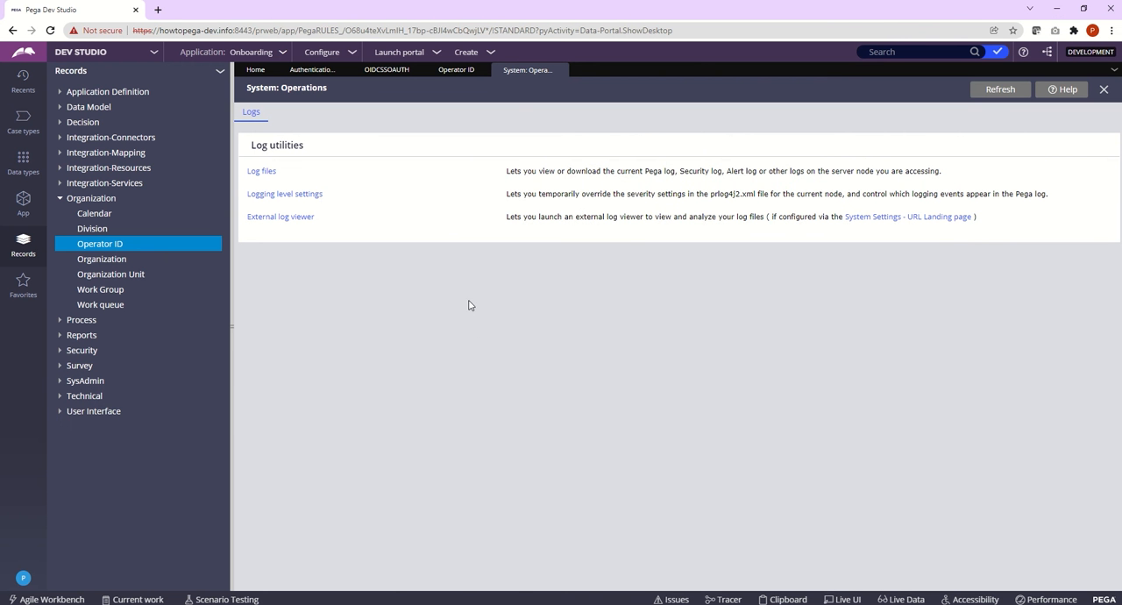
click(261, 172)
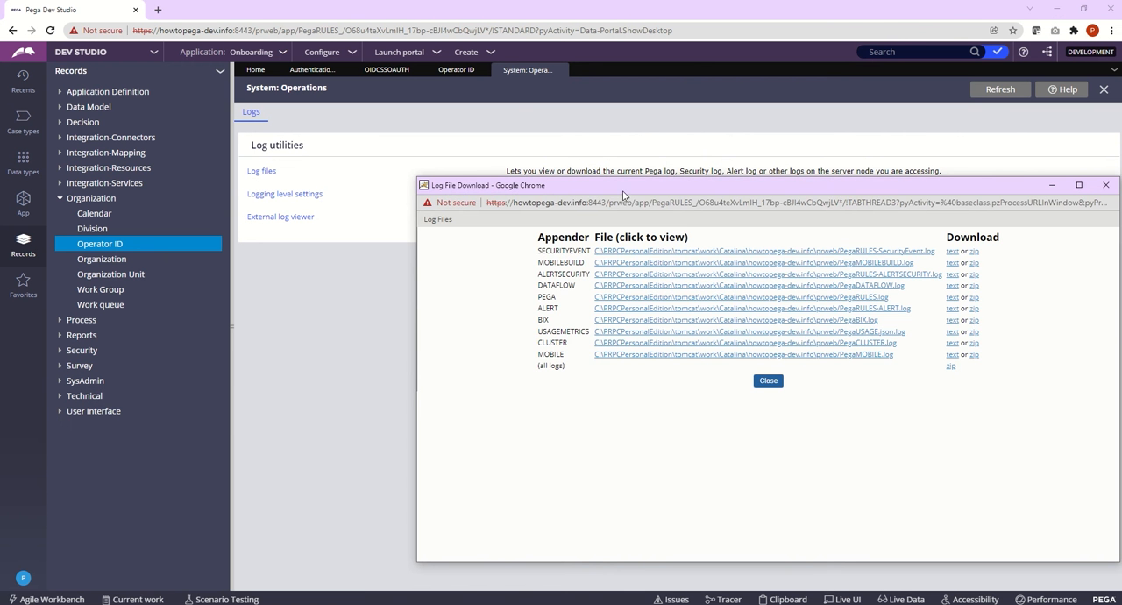
click(604, 297)
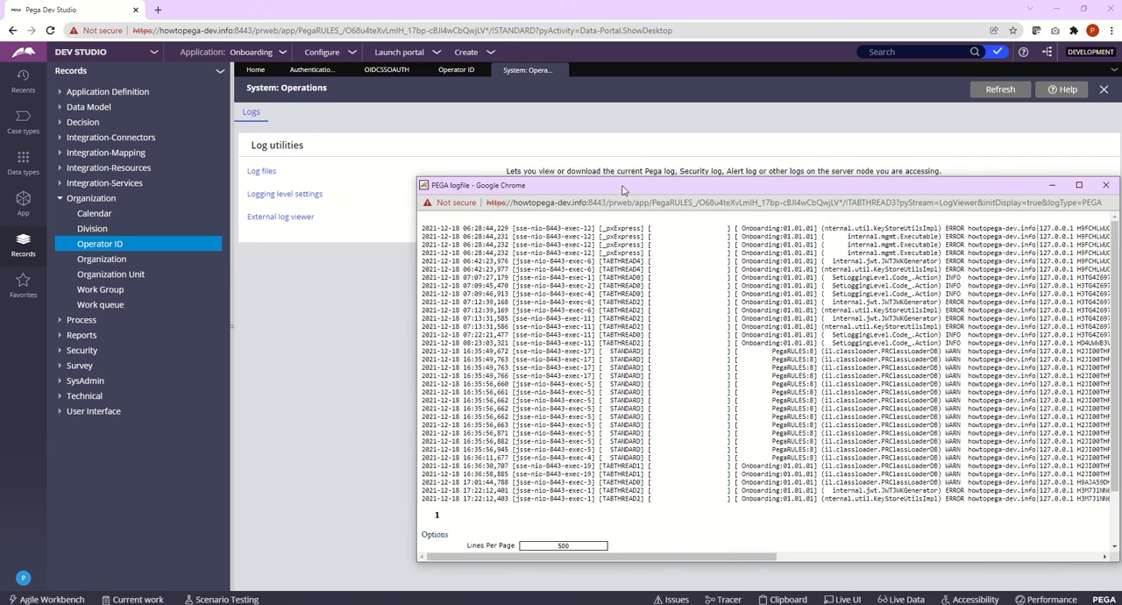
drag(623, 186, 479, 156)
double_click(480, 156)
Step: Set the log viewer to 5000 lines per page and apply it with an empty filter
click(173, 362)
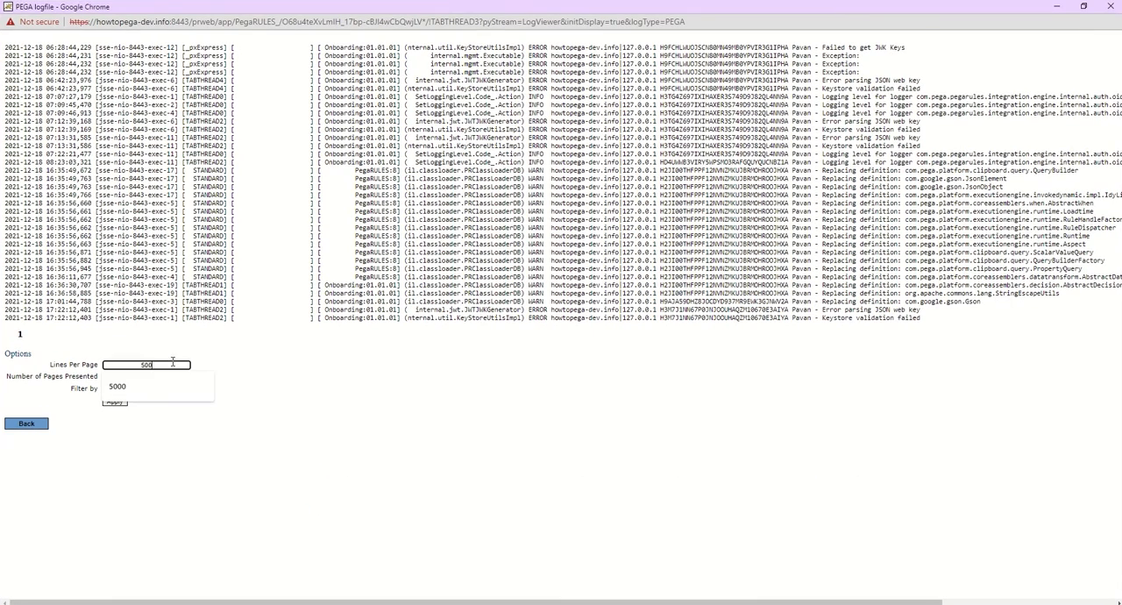
click(159, 388)
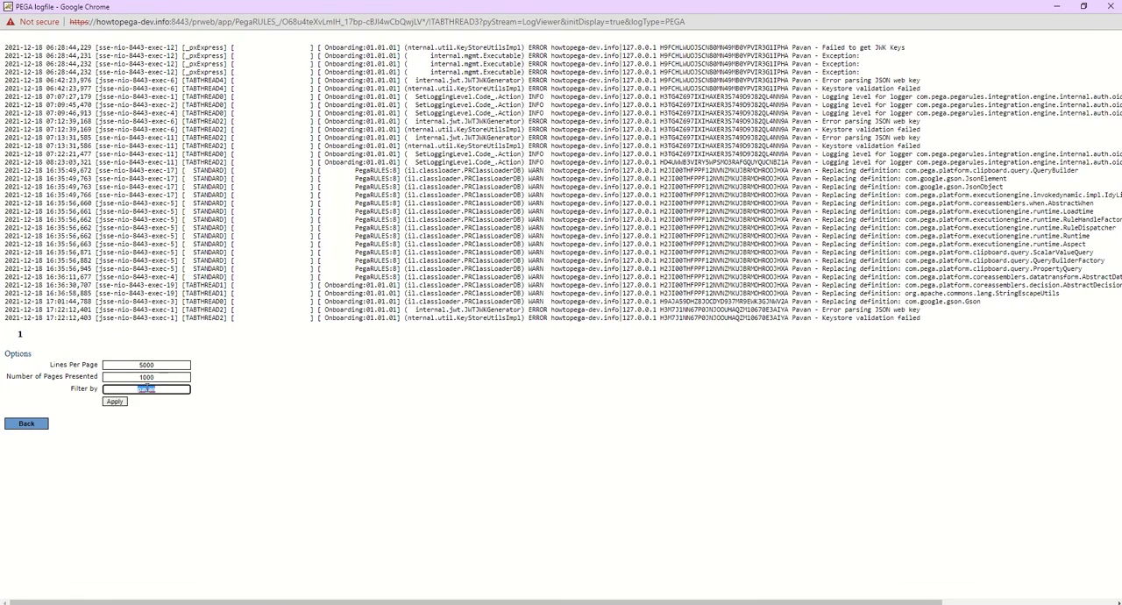
double_click(148, 389)
key(BackSpace)
click(116, 402)
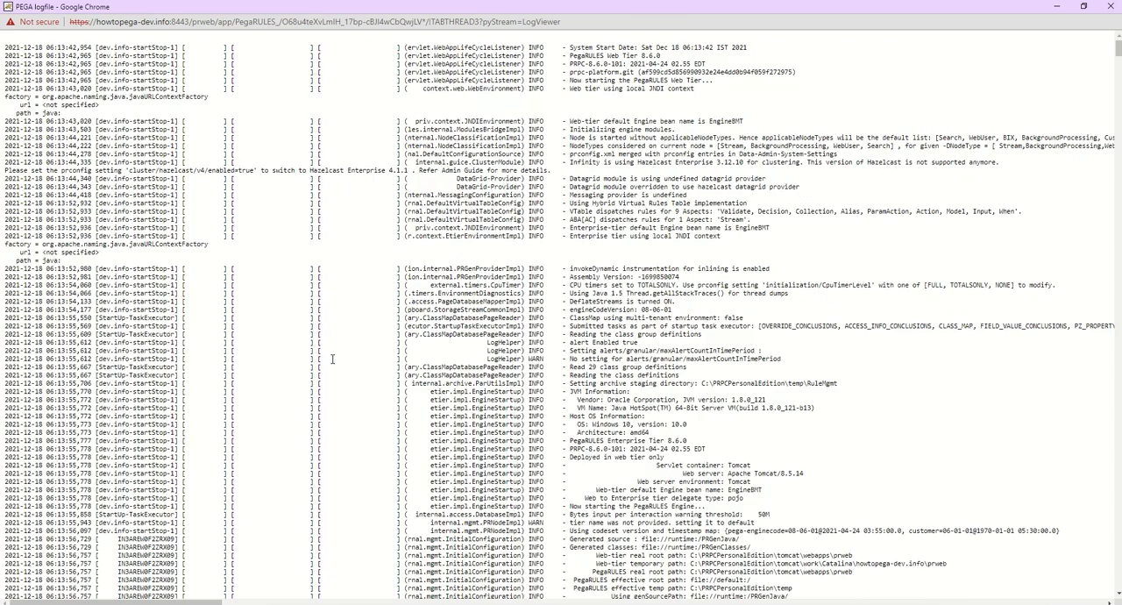
key(End)
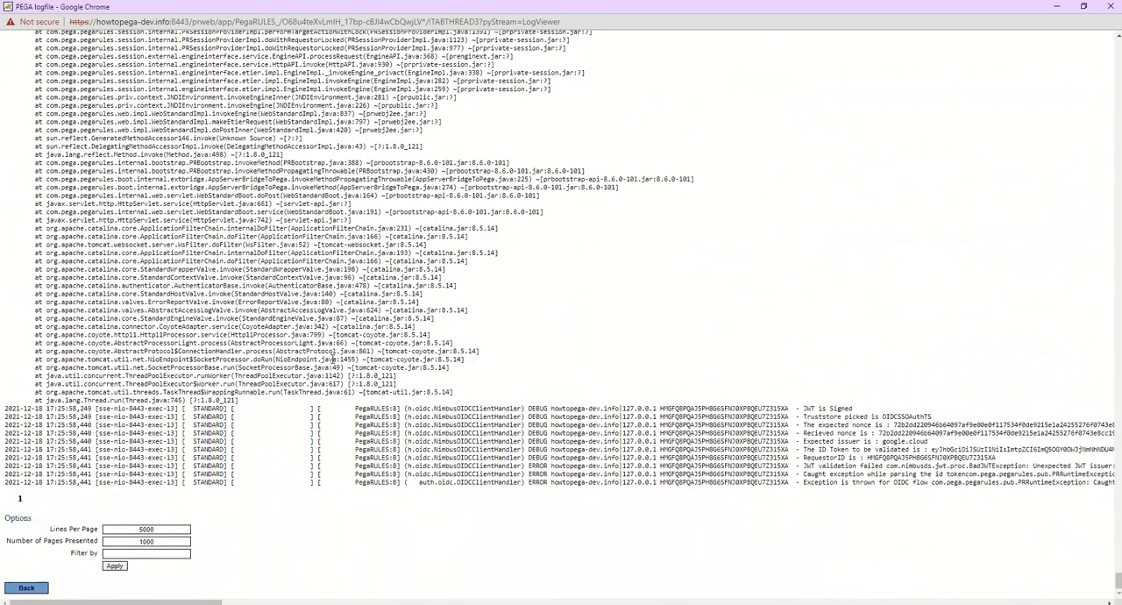
drag(177, 601, 296, 602)
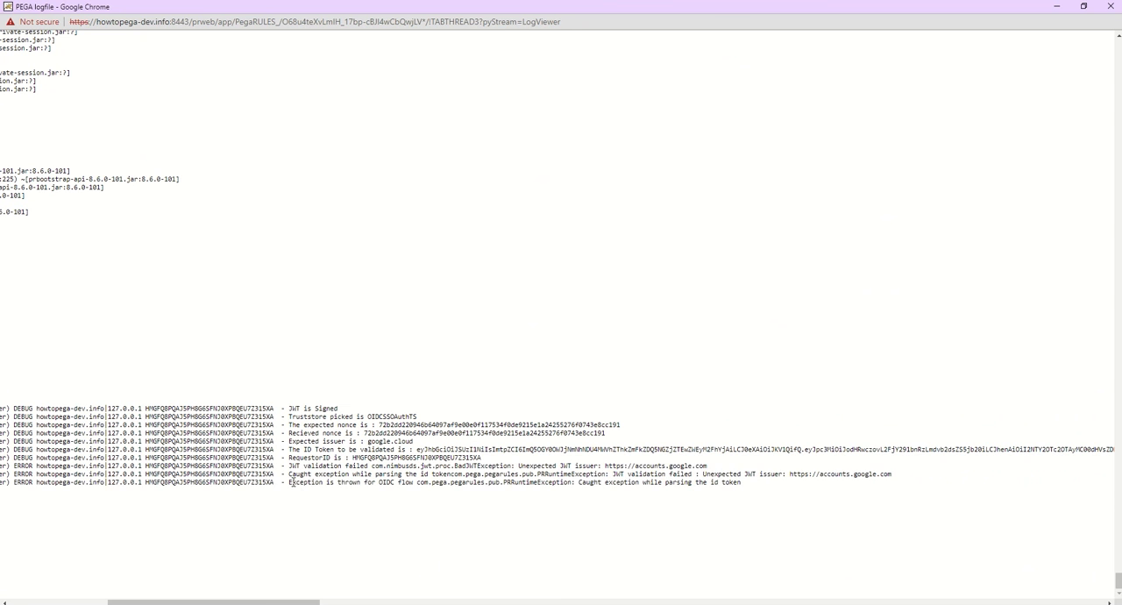
drag(292, 481, 744, 486)
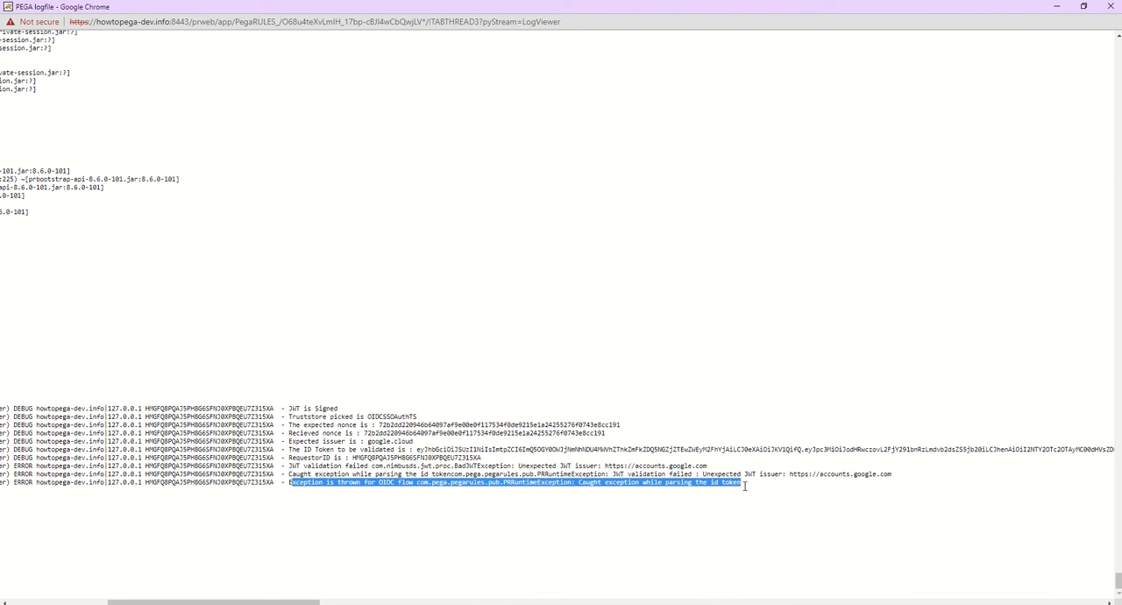
click(722, 474)
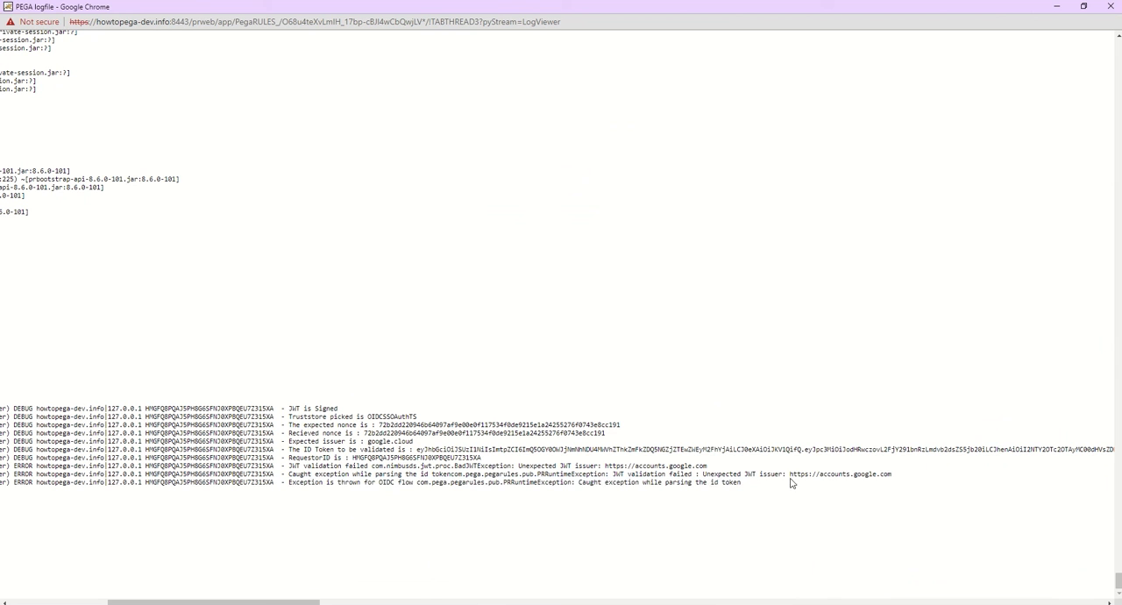
drag(789, 473, 901, 475)
right_click(848, 475)
click(866, 483)
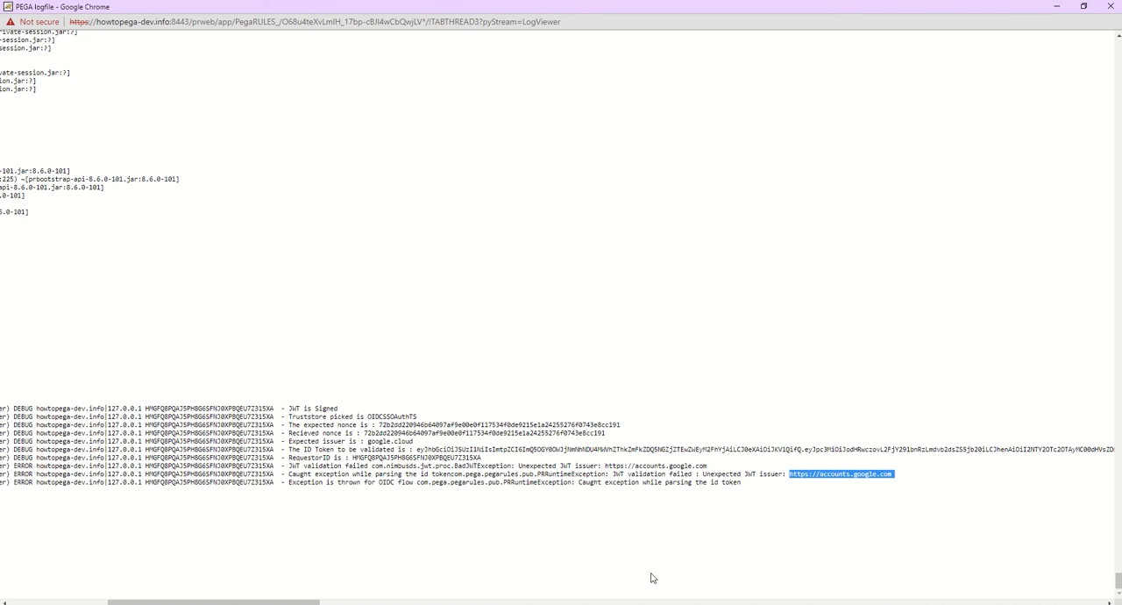
Step: Inspect the ID token entry and the logger class name on the newest OIDC log lines
drag(308, 601, 279, 602)
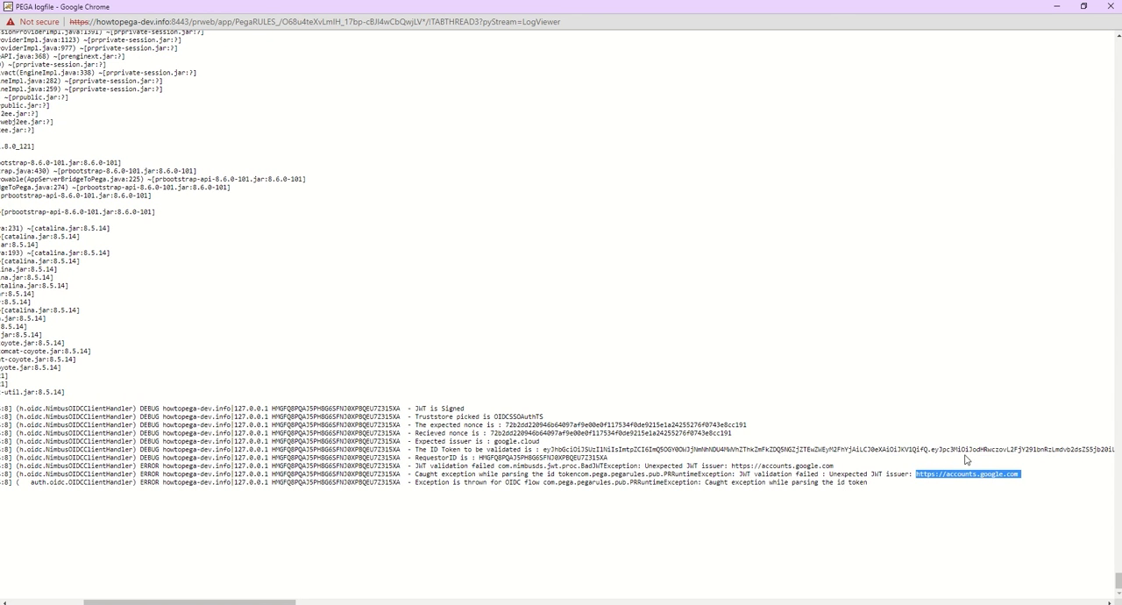
drag(543, 450, 578, 450)
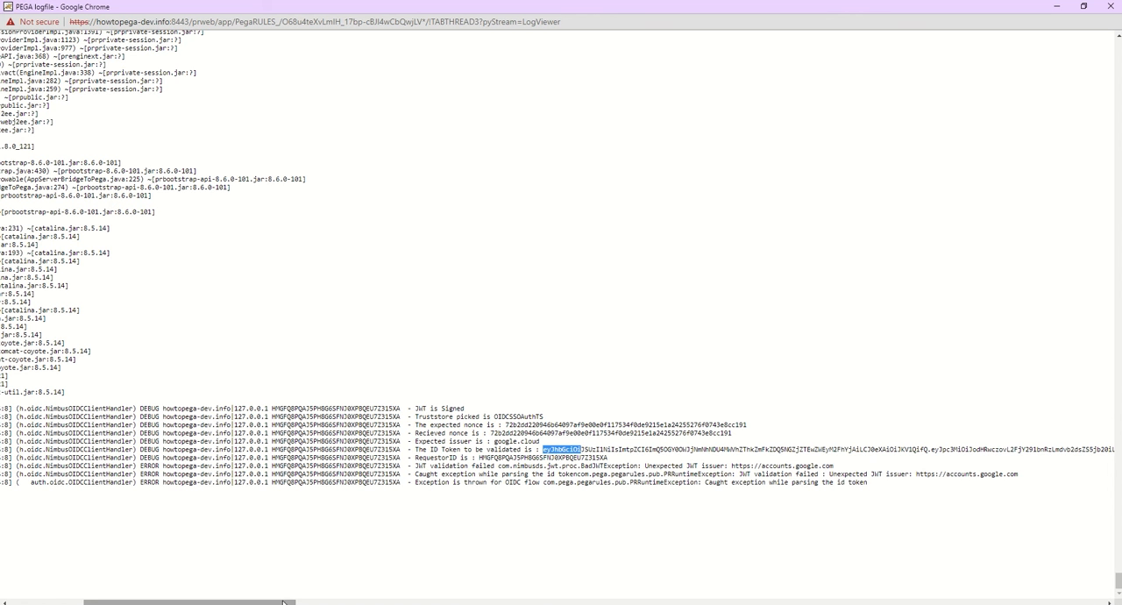
scroll(421, 405, left, 5)
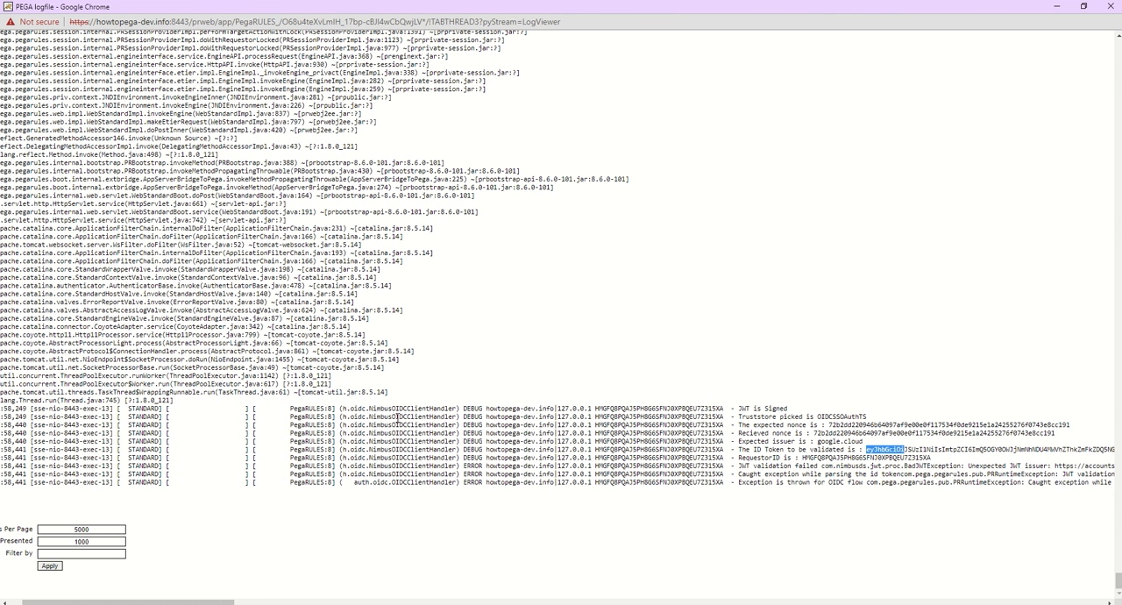
double_click(433, 408)
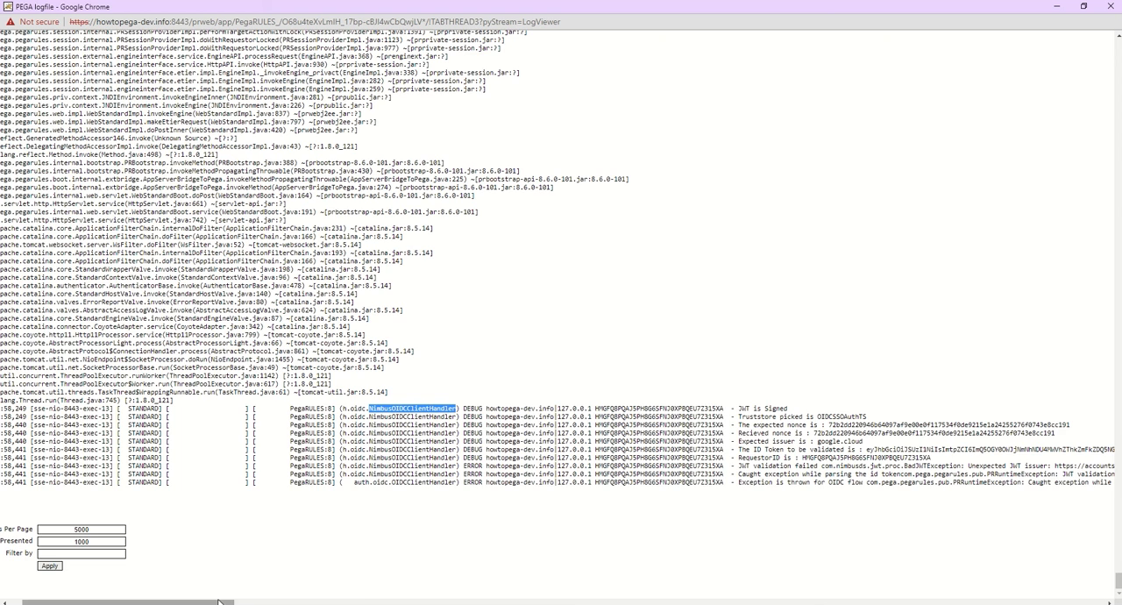
Step: Review the truststore, expected and received nonces, expected and unexpected issuers, and the ID token in the OIDC log entries
drag(222, 601, 318, 602)
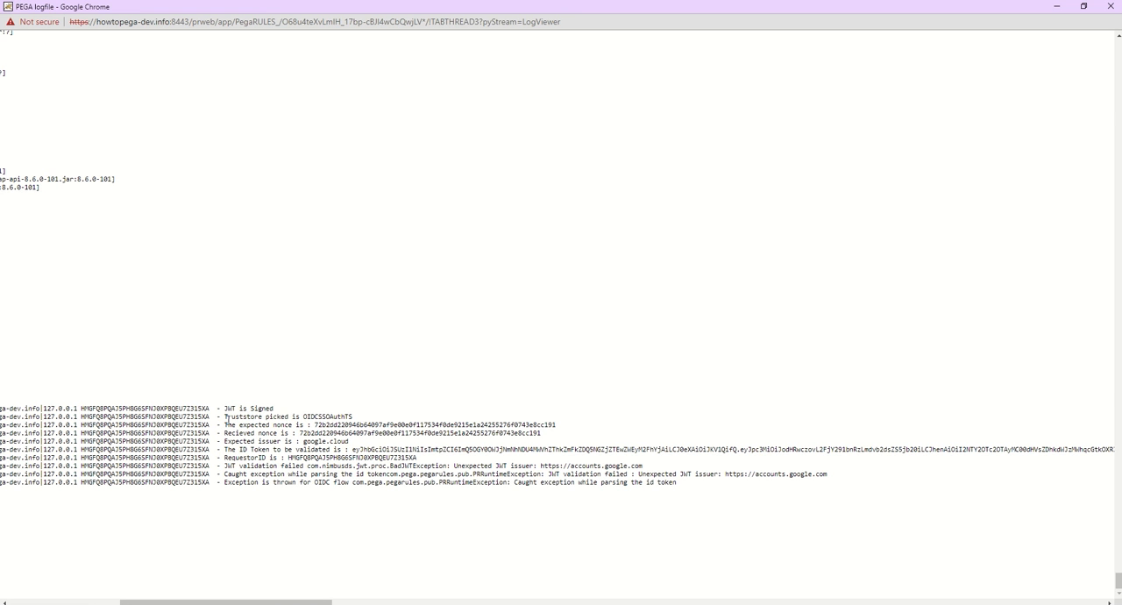
drag(226, 420, 366, 421)
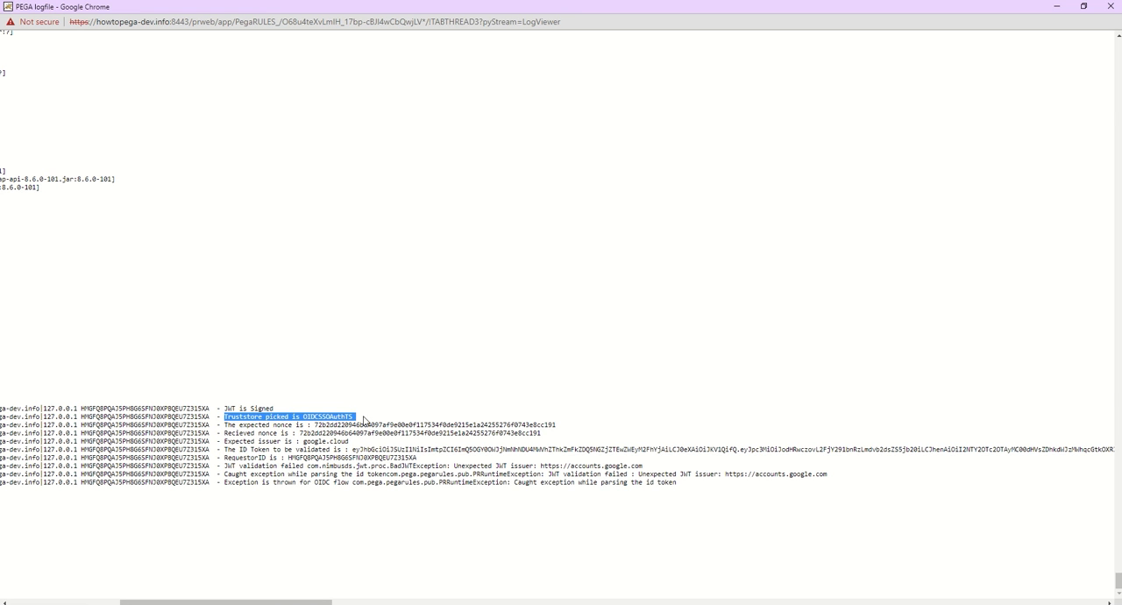
double_click(338, 425)
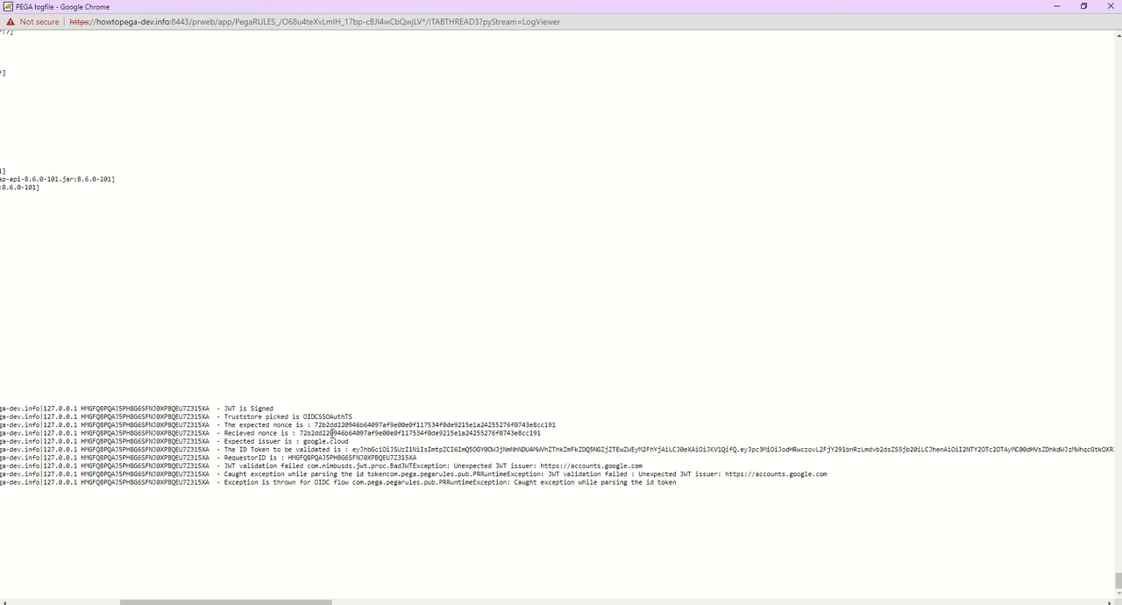
double_click(331, 433)
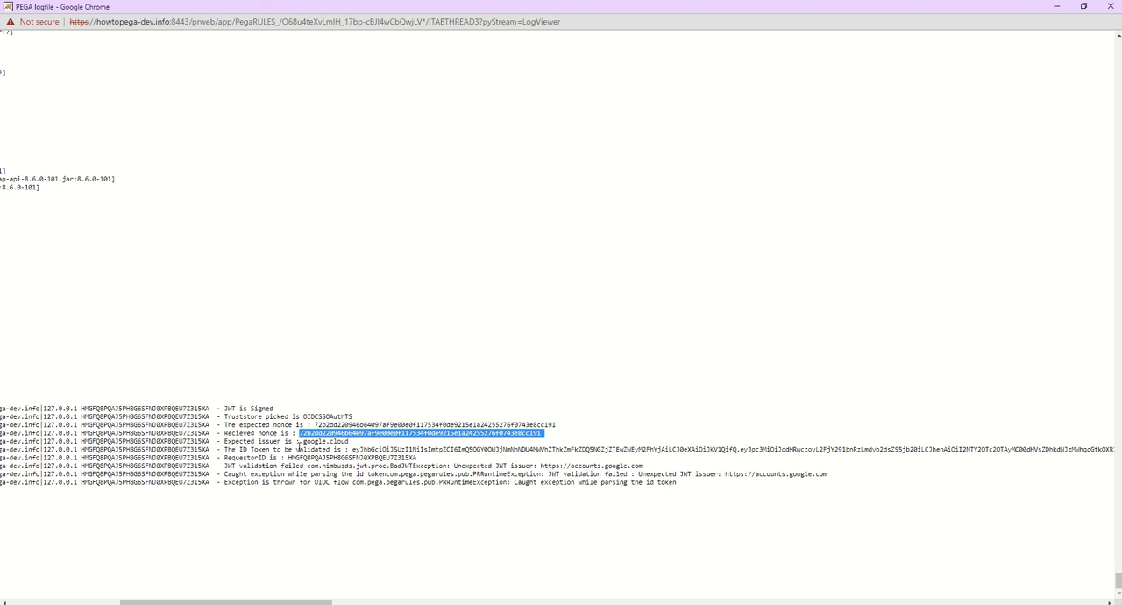
drag(304, 442, 353, 447)
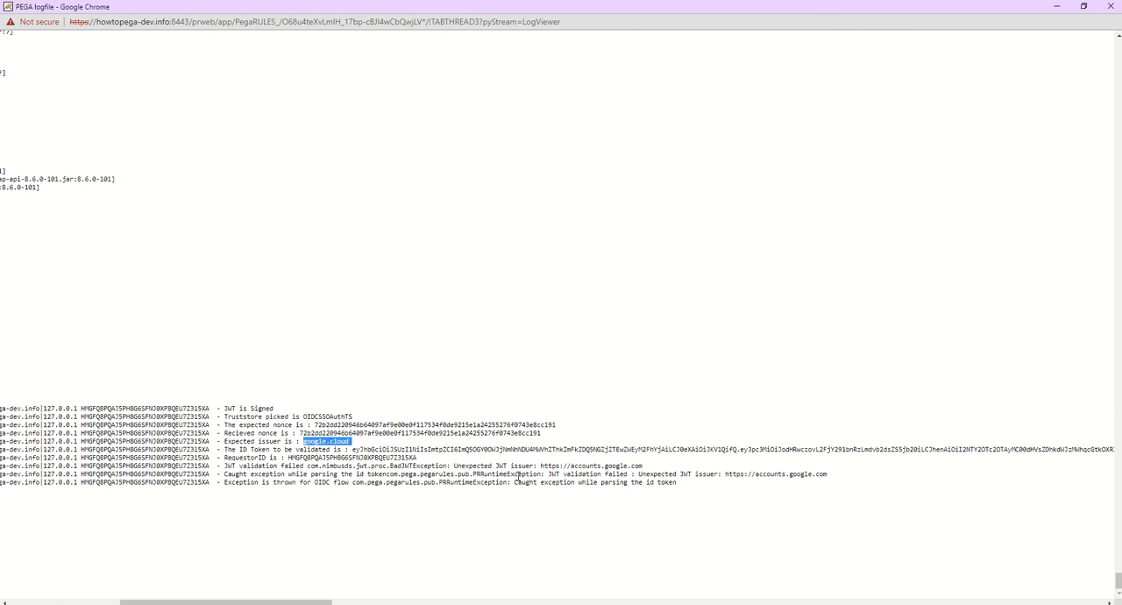
drag(829, 473, 727, 479)
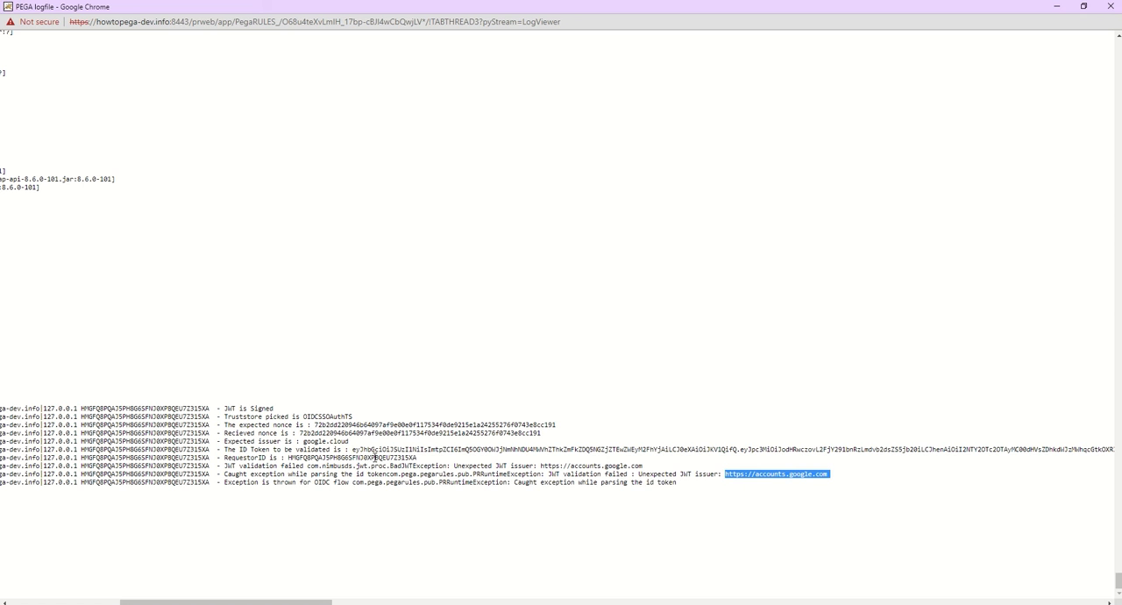
drag(726, 478, 828, 477)
drag(353, 449, 471, 449)
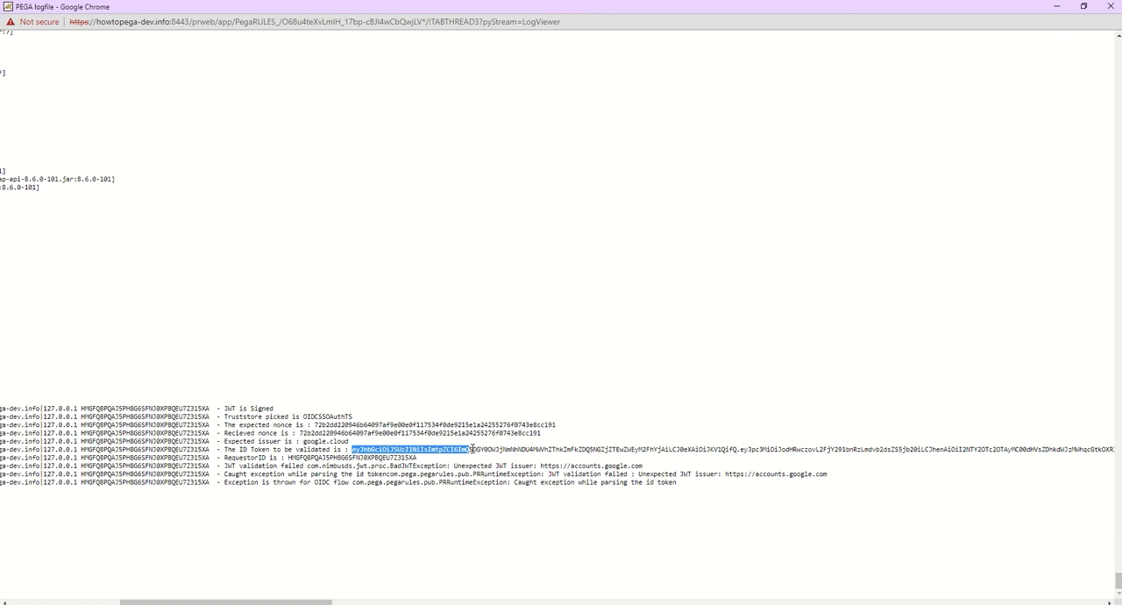
Step: Select the complete ID token on the "ID Token to be validated" log line and copy it
key(shift+End)
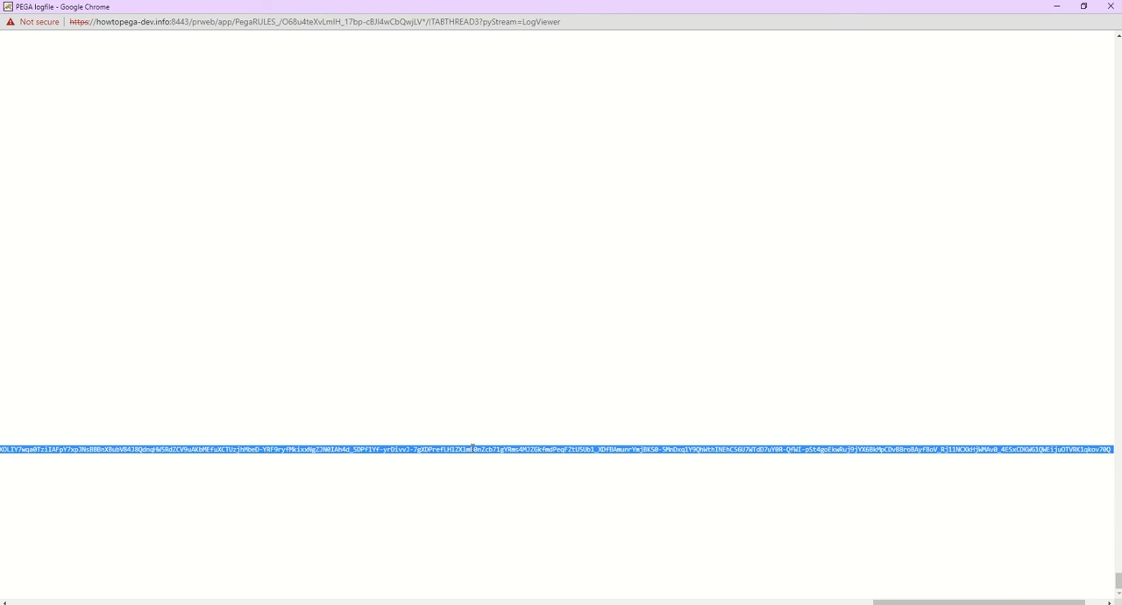
drag(876, 602, 115, 566)
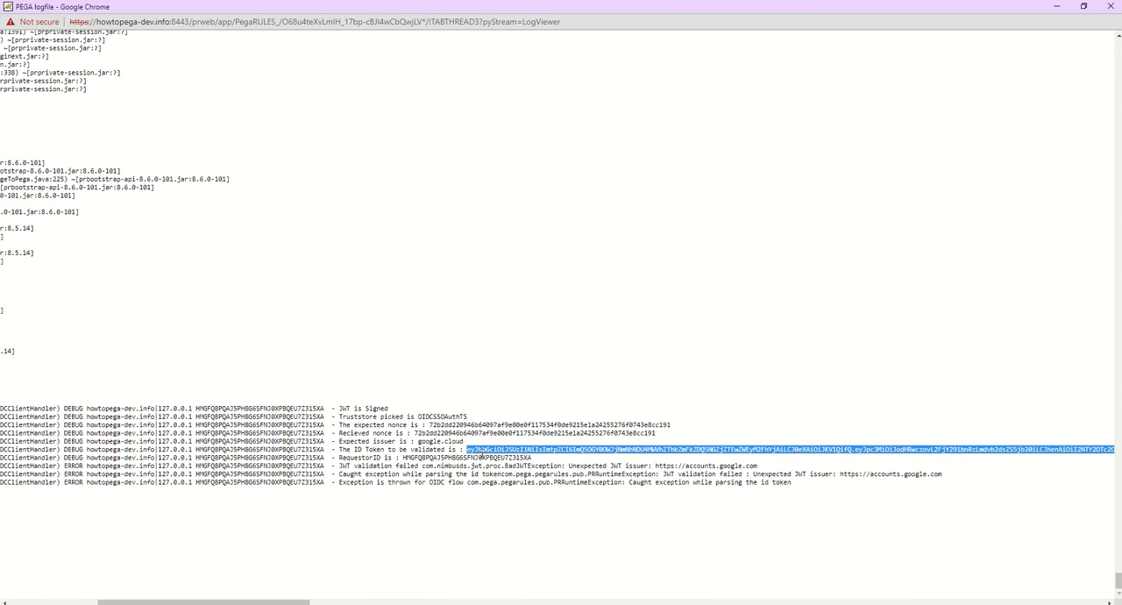
right_click(501, 449)
click(516, 458)
Step: Switch to Firefox and open jwt.io in a new tab
key(alt+Tab)
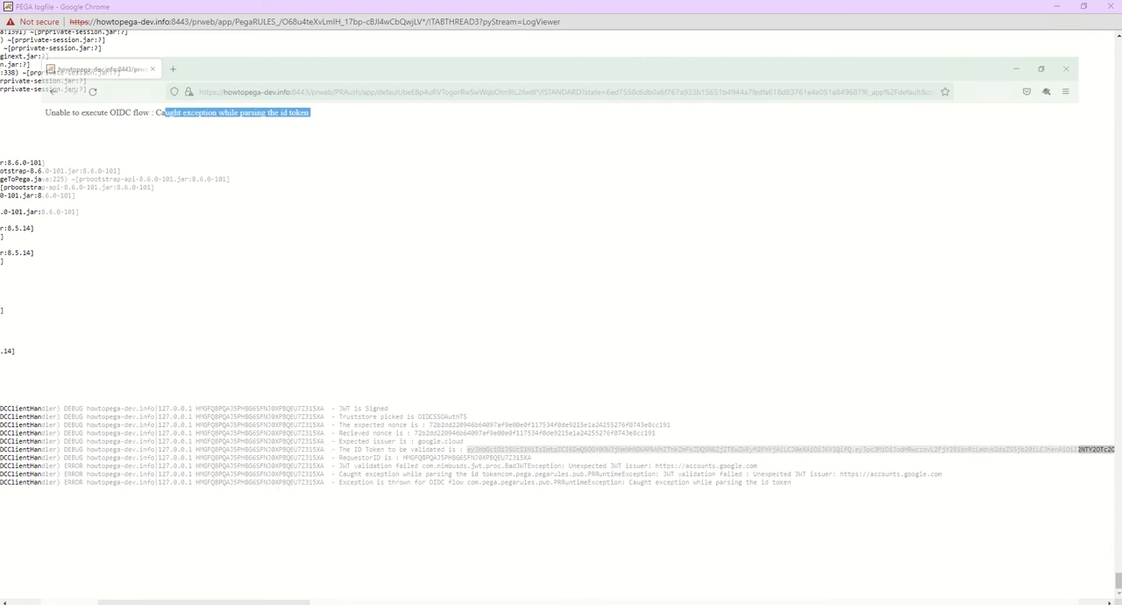
click(142, 14)
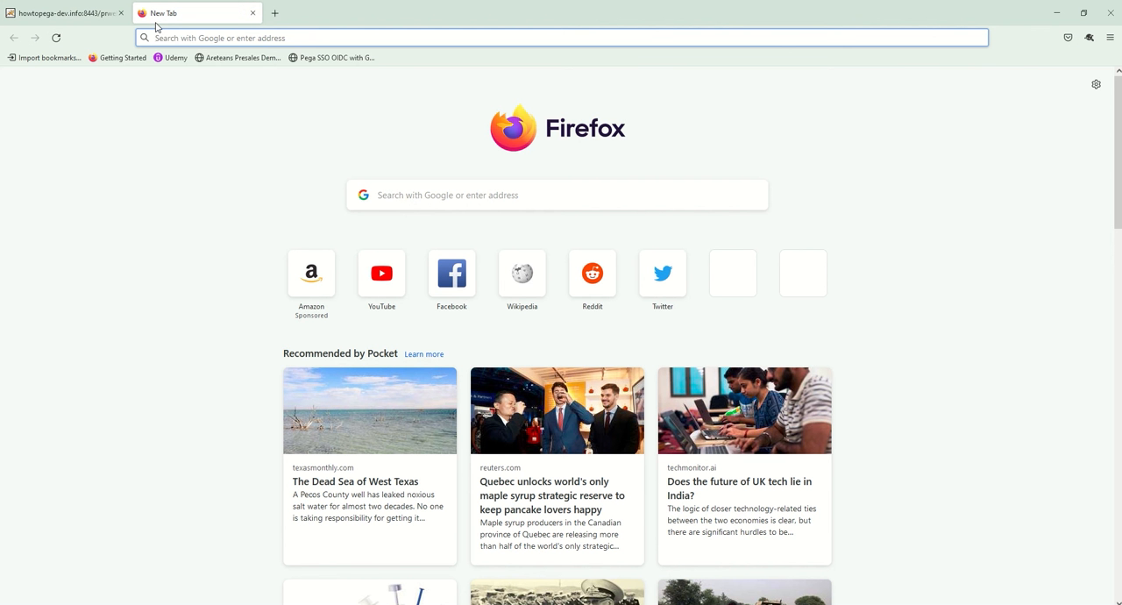
text(jwt)
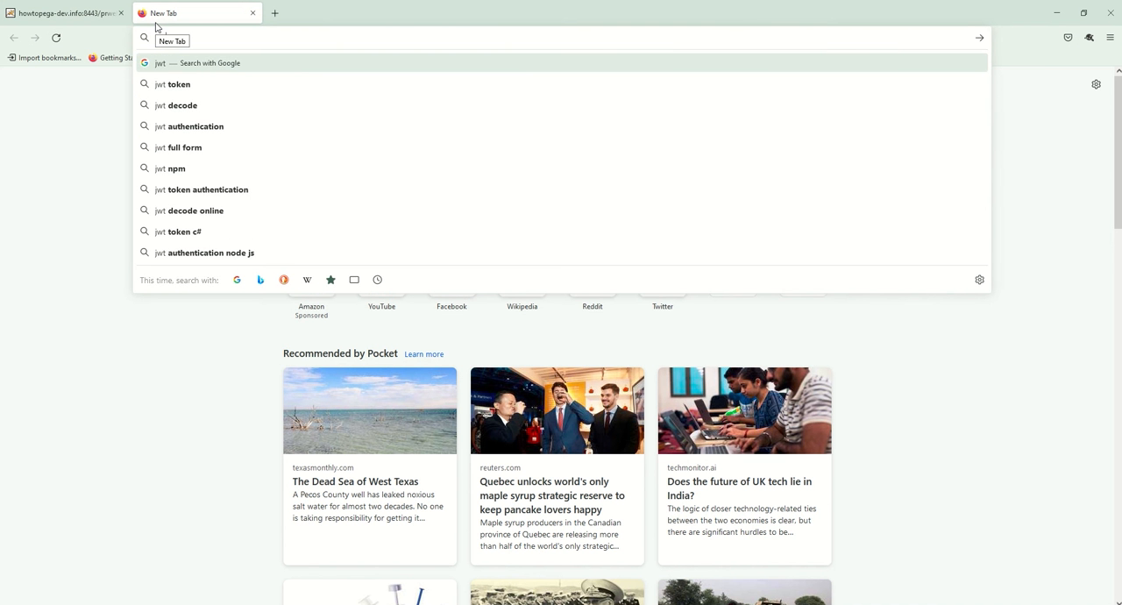
text(.io)
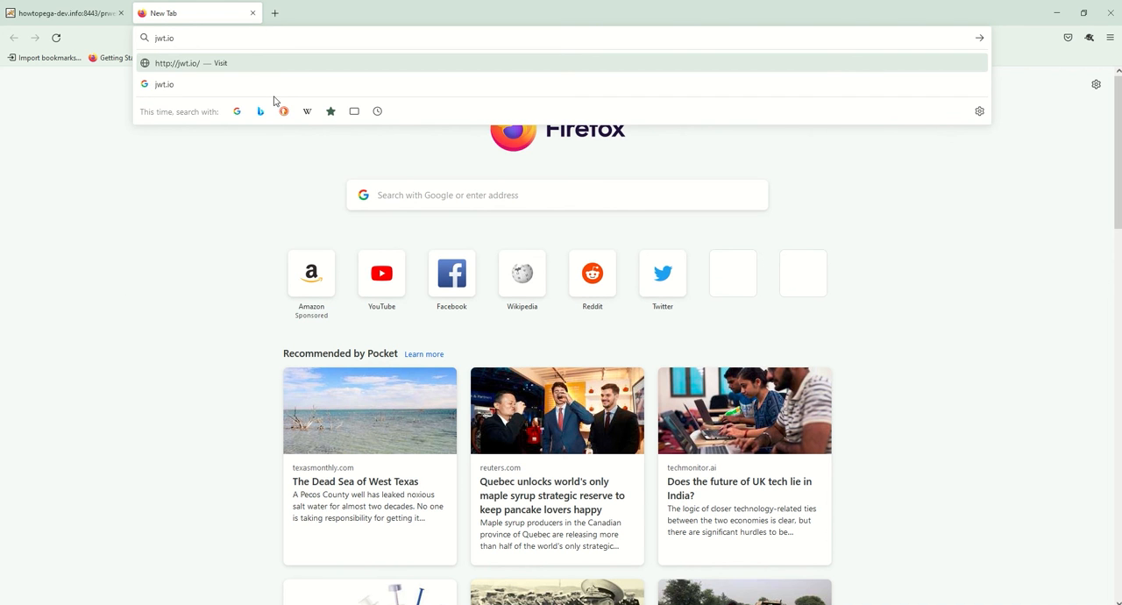
click(226, 68)
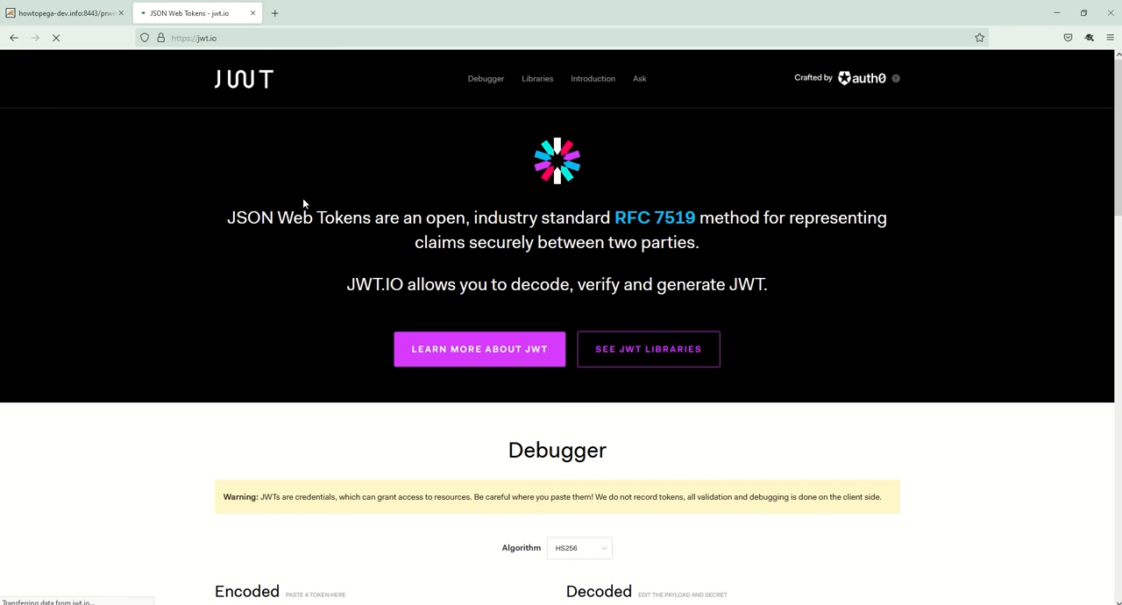
Step: Replace the sample token in the jwt.io debugger's Encoded field with the copied ID token
scroll(616, 406, down, 5)
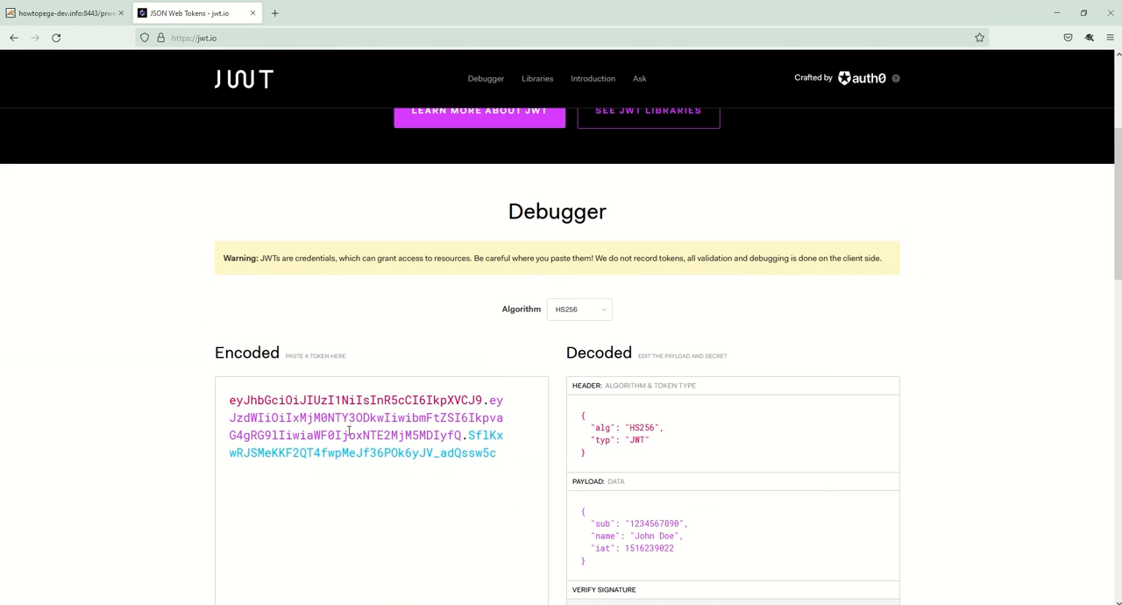
key(ctrl+a)
key(ctrl+v)
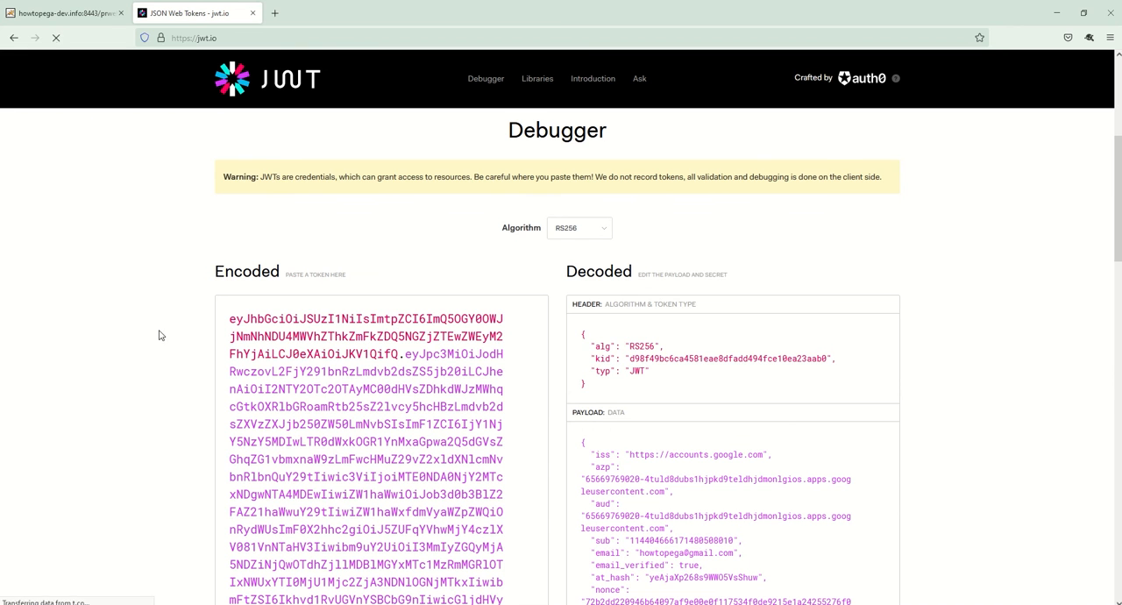
Step: Examine the decoded payload claims of the ID token, especially the email claim and its value
drag(1117, 183, 1118, 219)
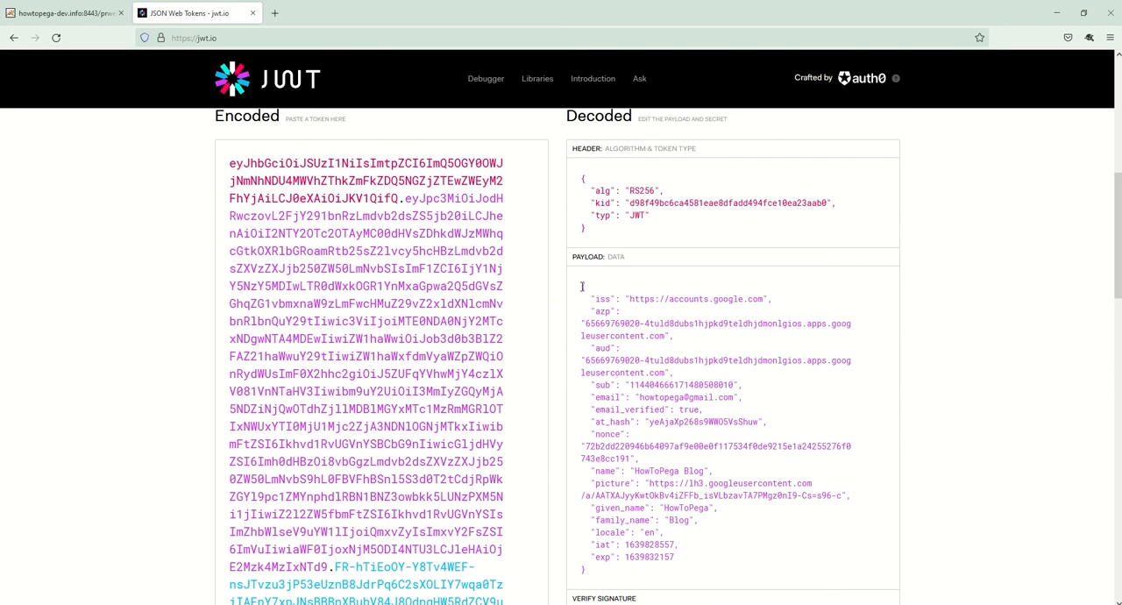
drag(581, 286, 602, 574)
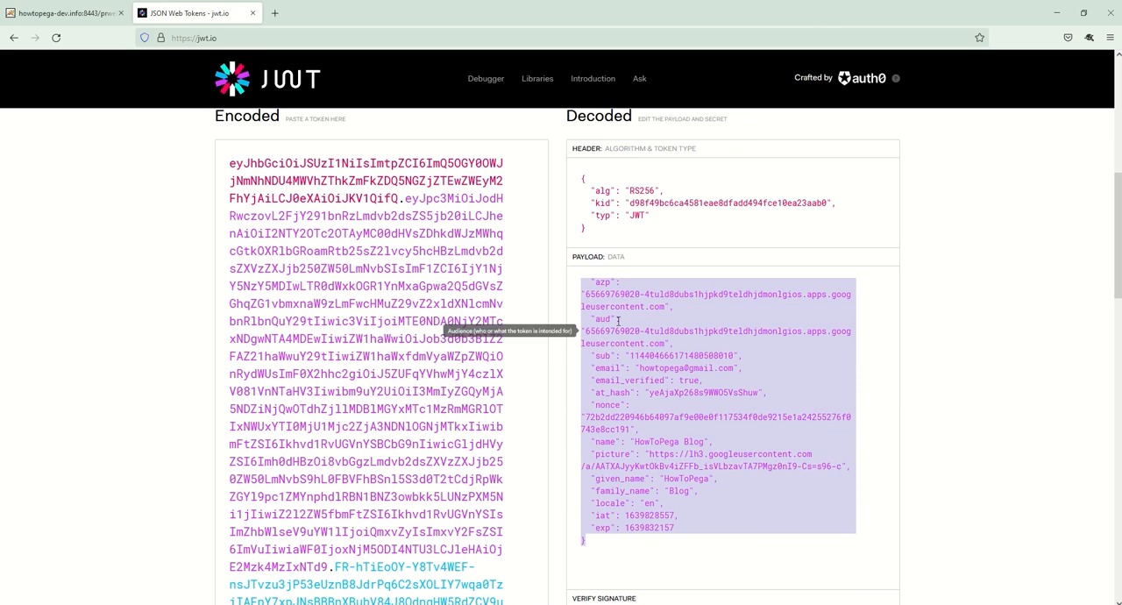
click(640, 294)
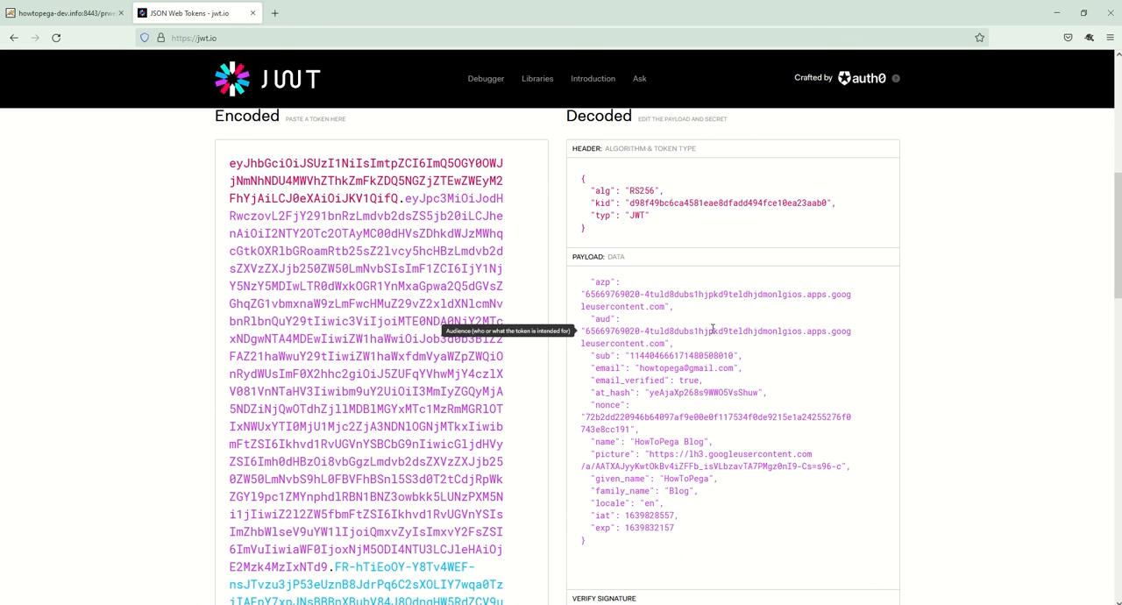
double_click(608, 368)
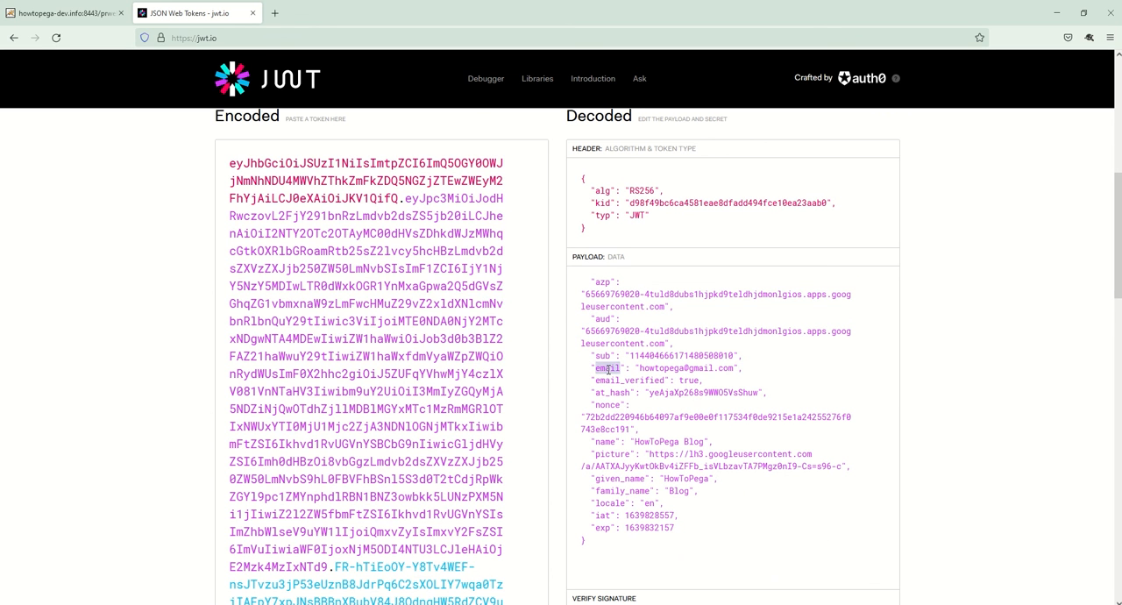
drag(750, 369, 585, 371)
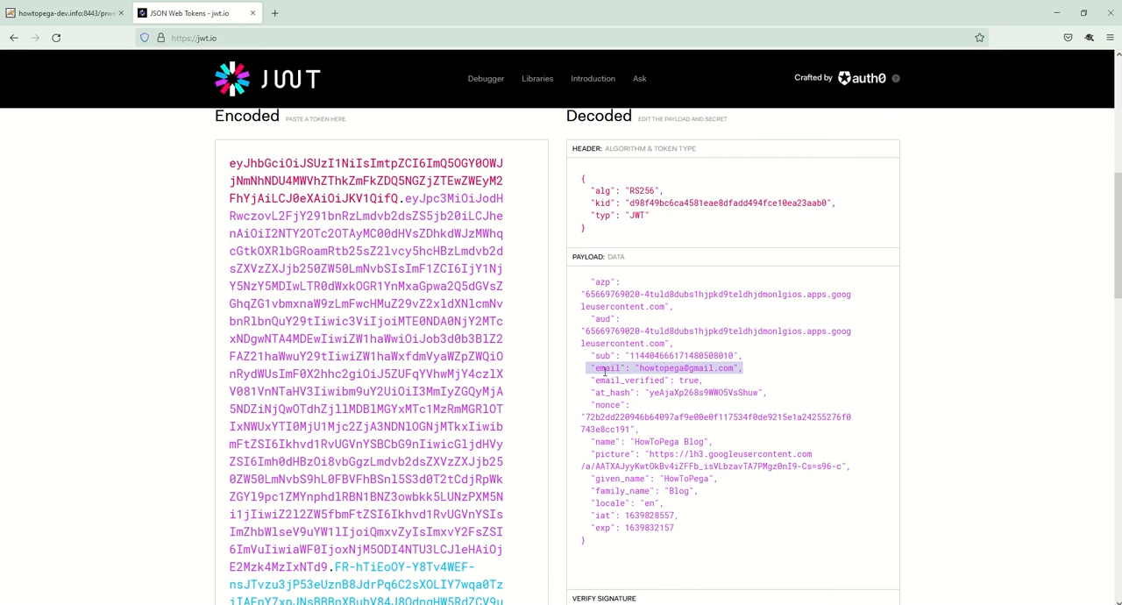
drag(752, 369, 581, 369)
drag(638, 368, 737, 369)
click(741, 369)
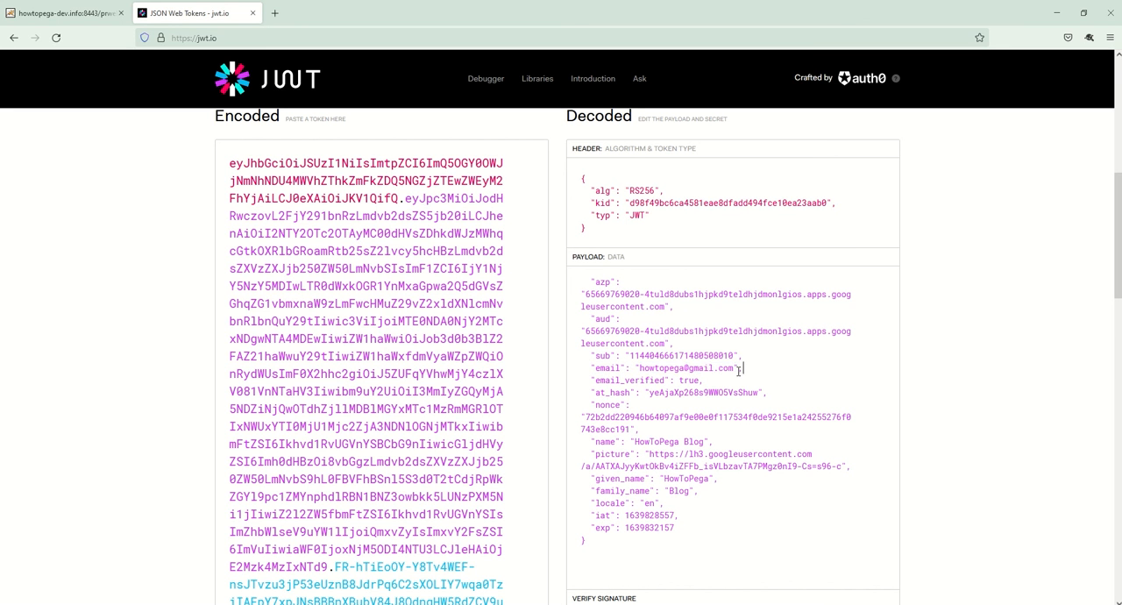
drag(640, 369, 733, 370)
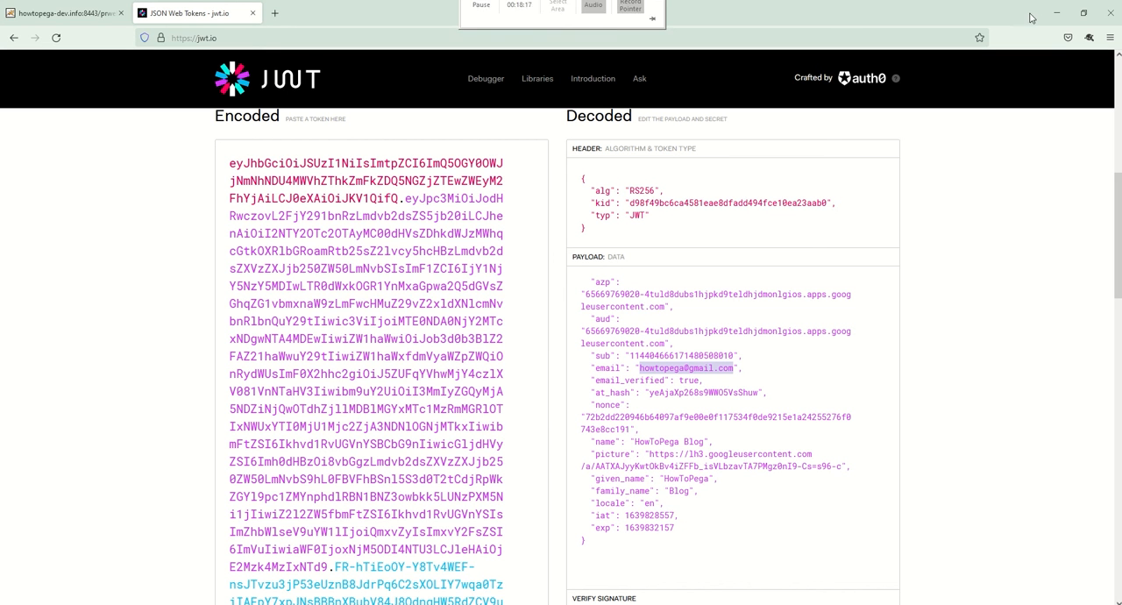
click(1057, 13)
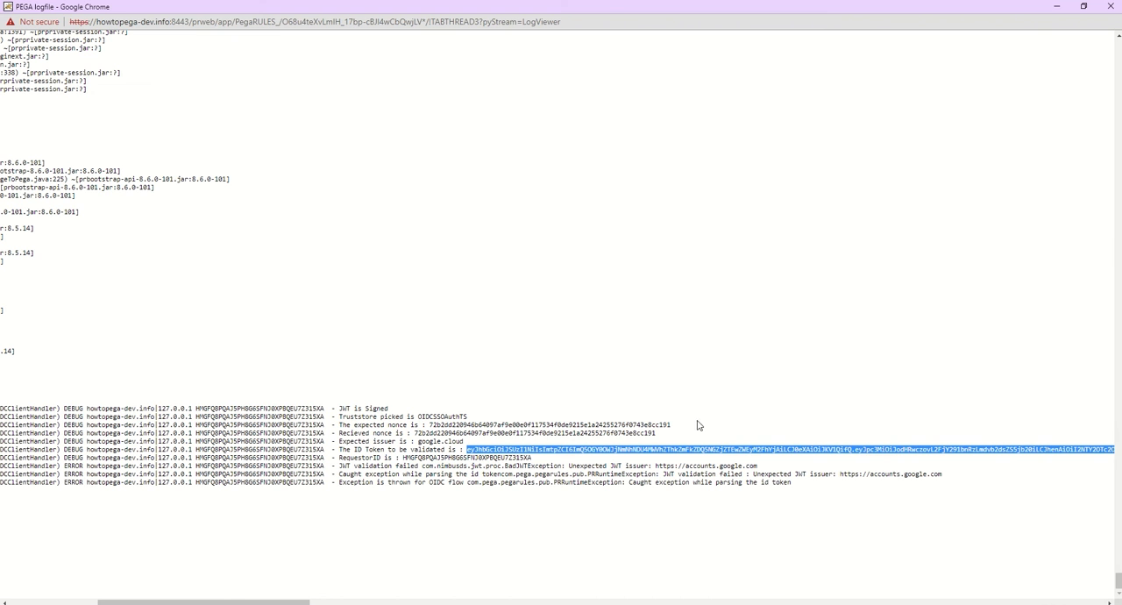
click(883, 484)
drag(944, 475, 839, 474)
right_click(857, 475)
click(876, 487)
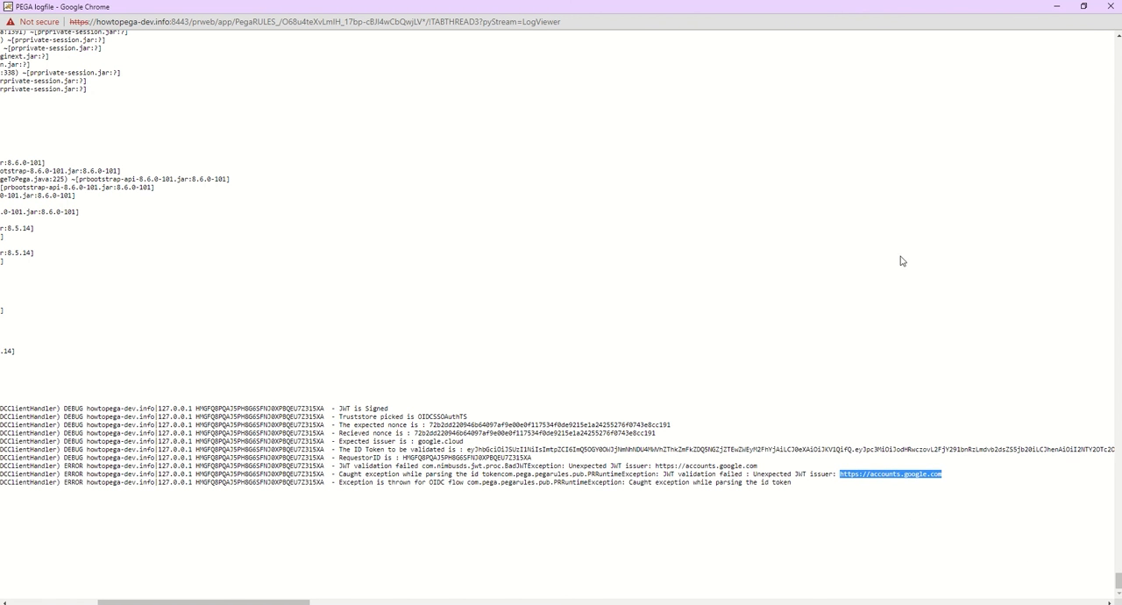
click(1057, 6)
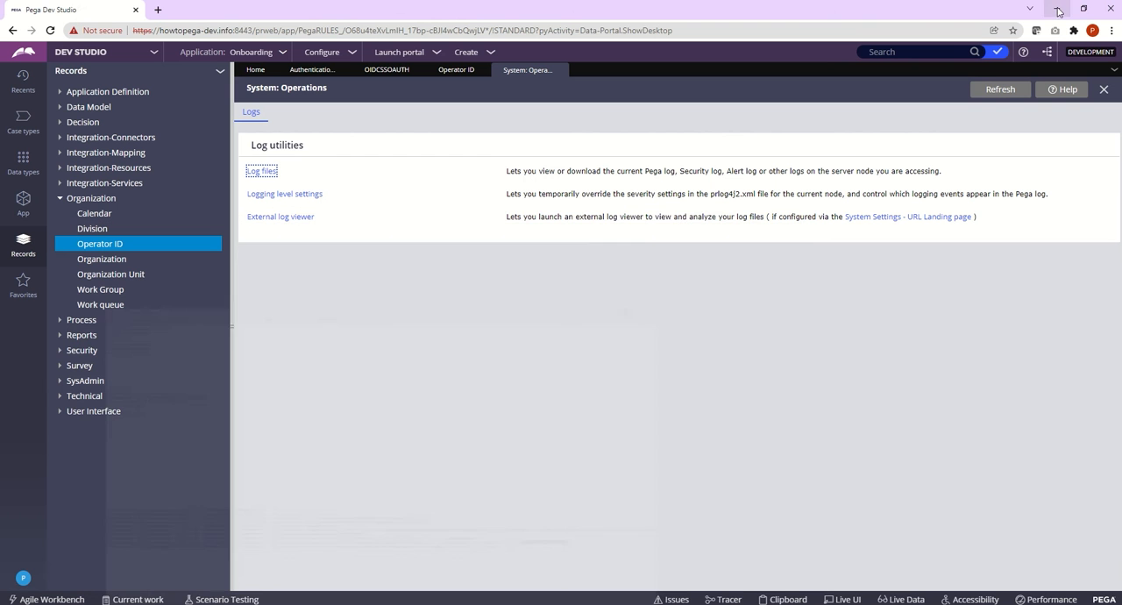
click(316, 70)
click(374, 76)
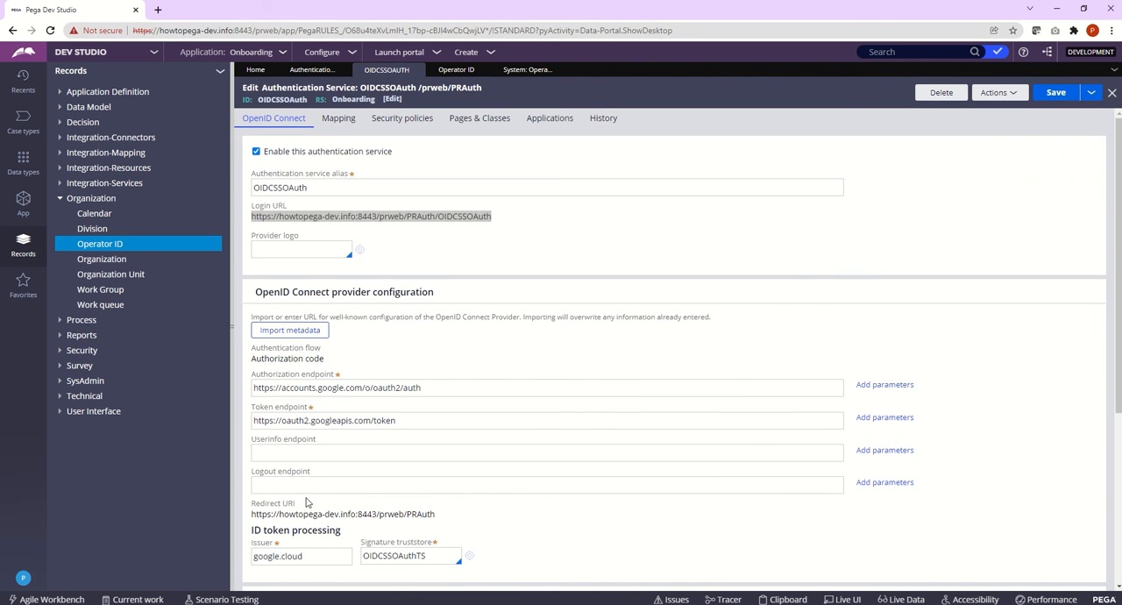
drag(307, 557, 254, 556)
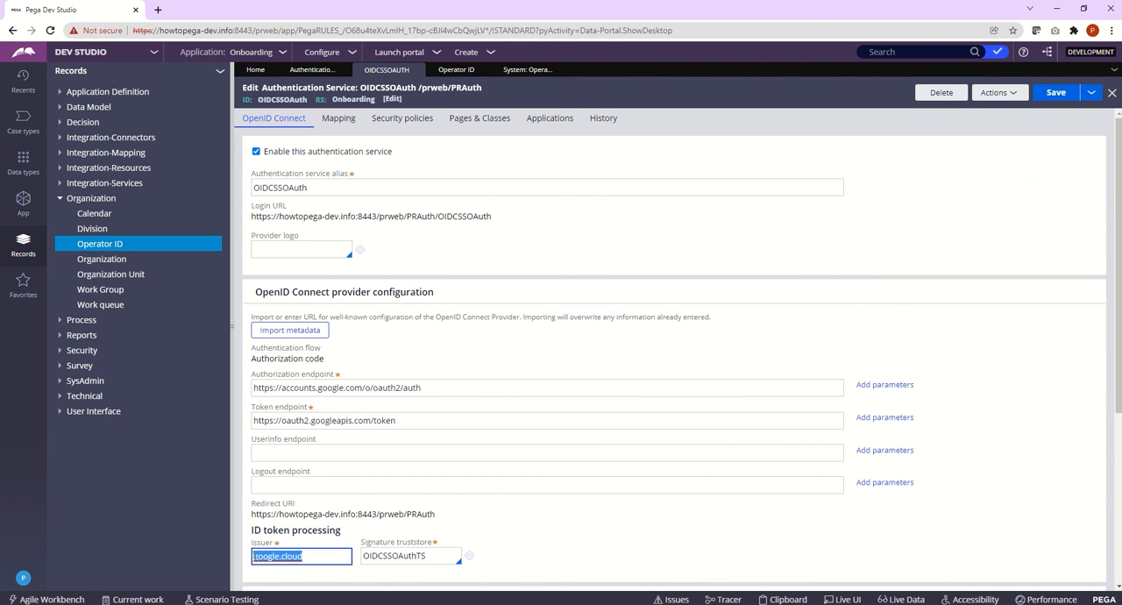
key(ctrl+v)
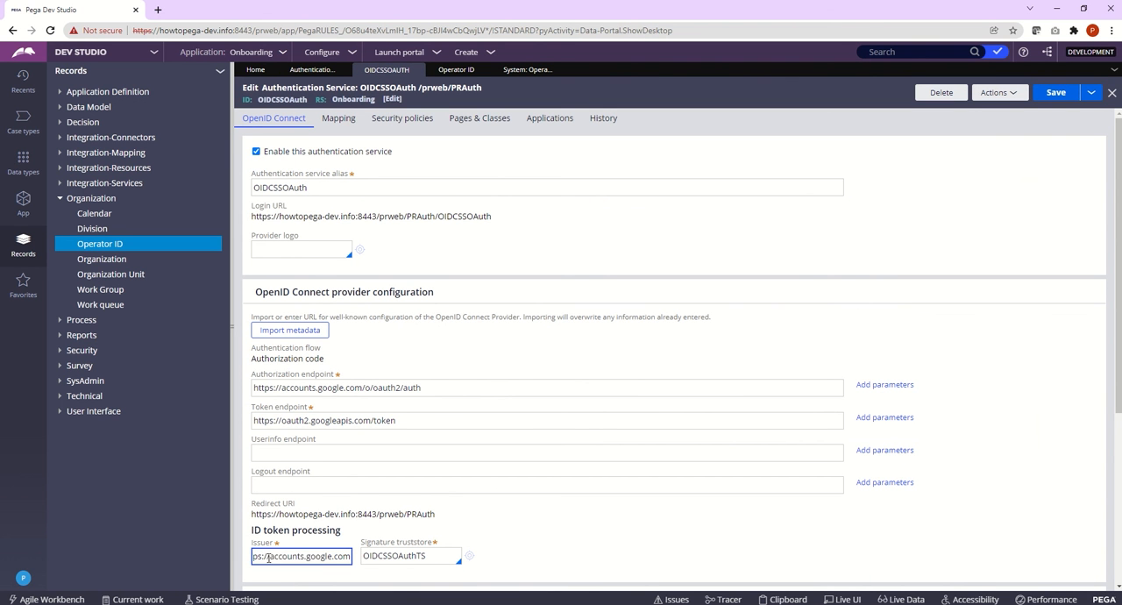
key(Home)
key(End)
click(1055, 94)
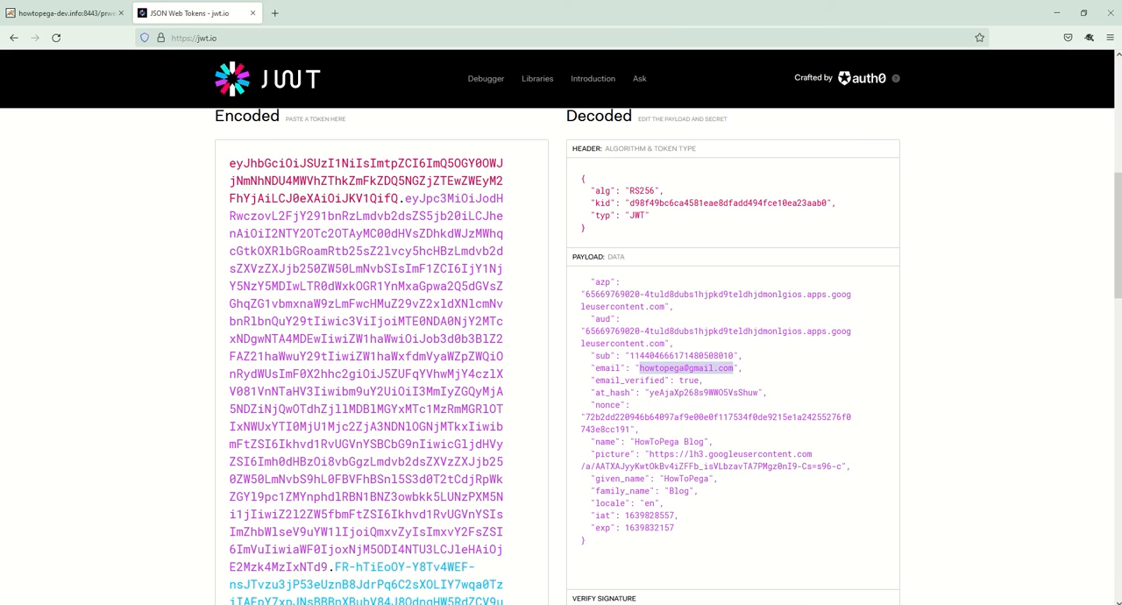
Step: In Firefox, close the jwt.io page and clear the last hour of history, cookies, cache, active logins and form data
click(253, 13)
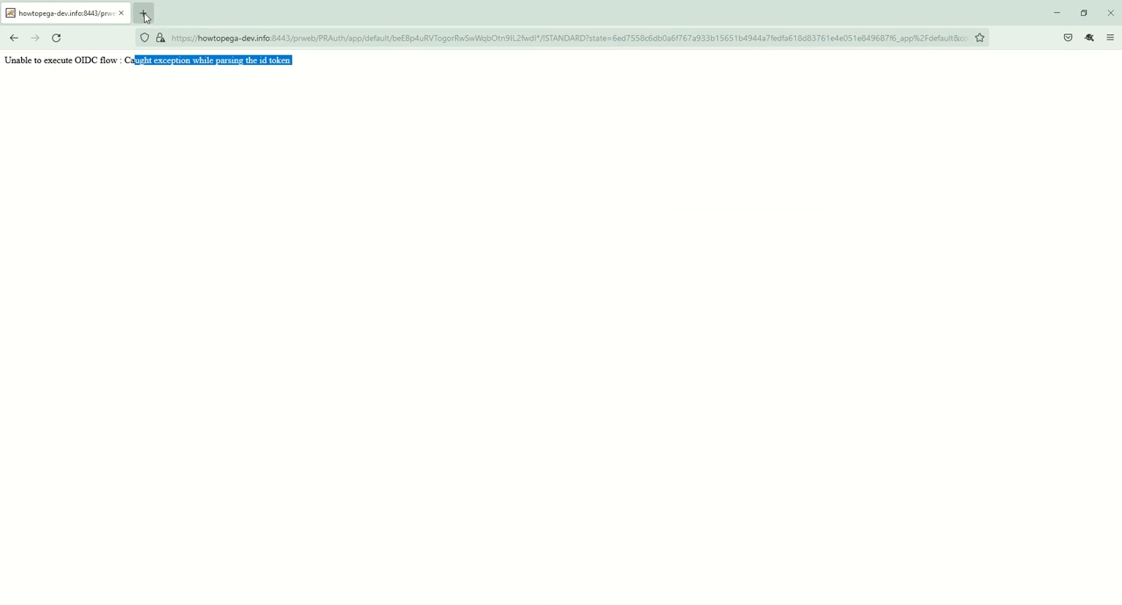
click(143, 13)
click(110, 16)
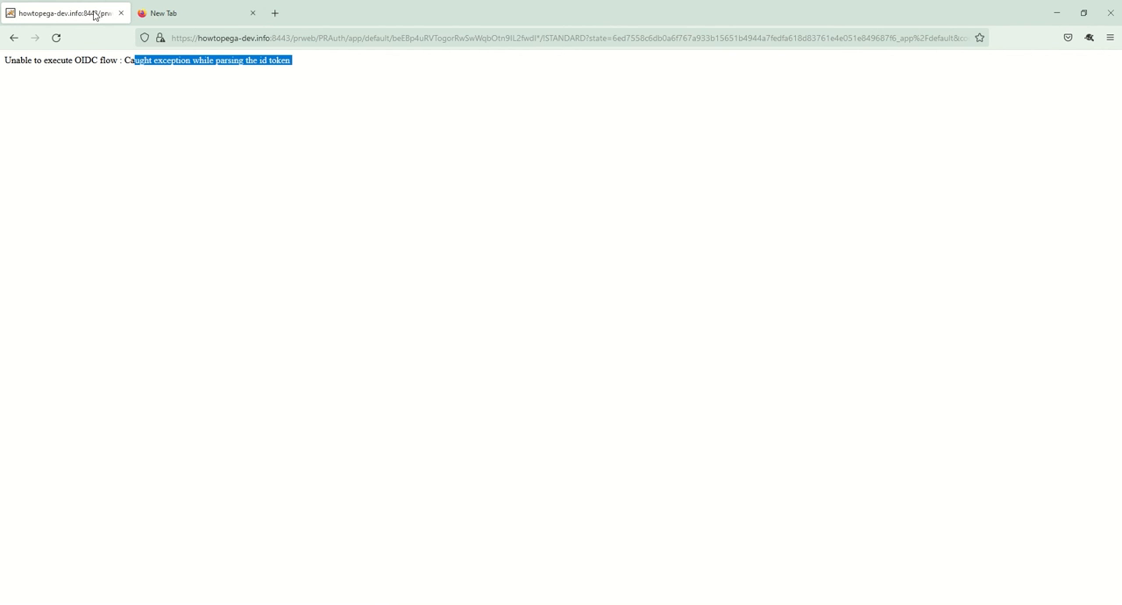
click(1110, 38)
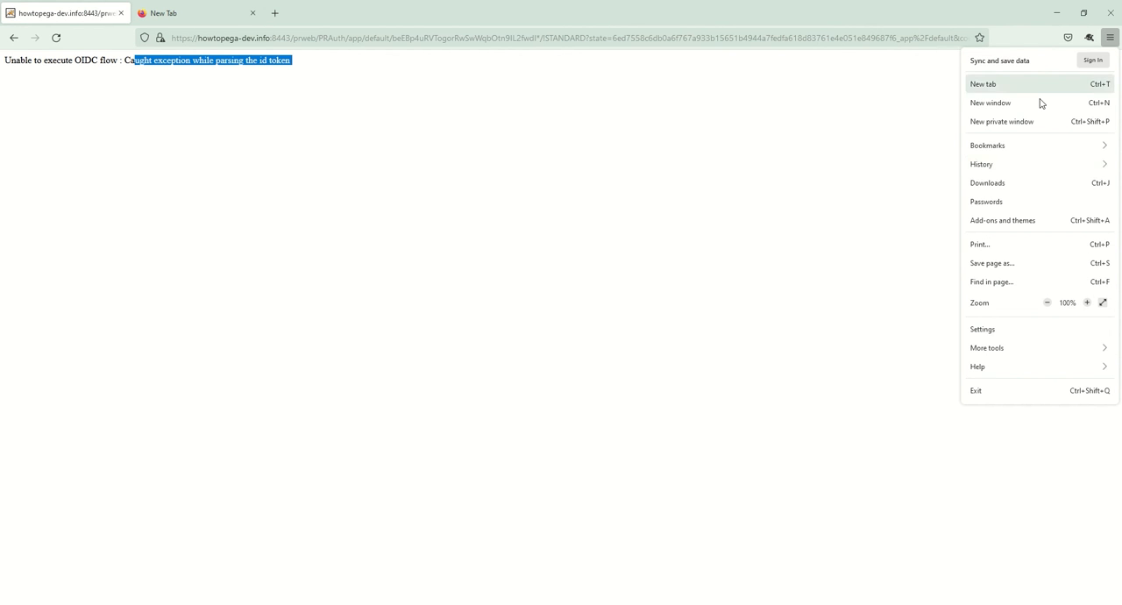
click(993, 165)
click(989, 132)
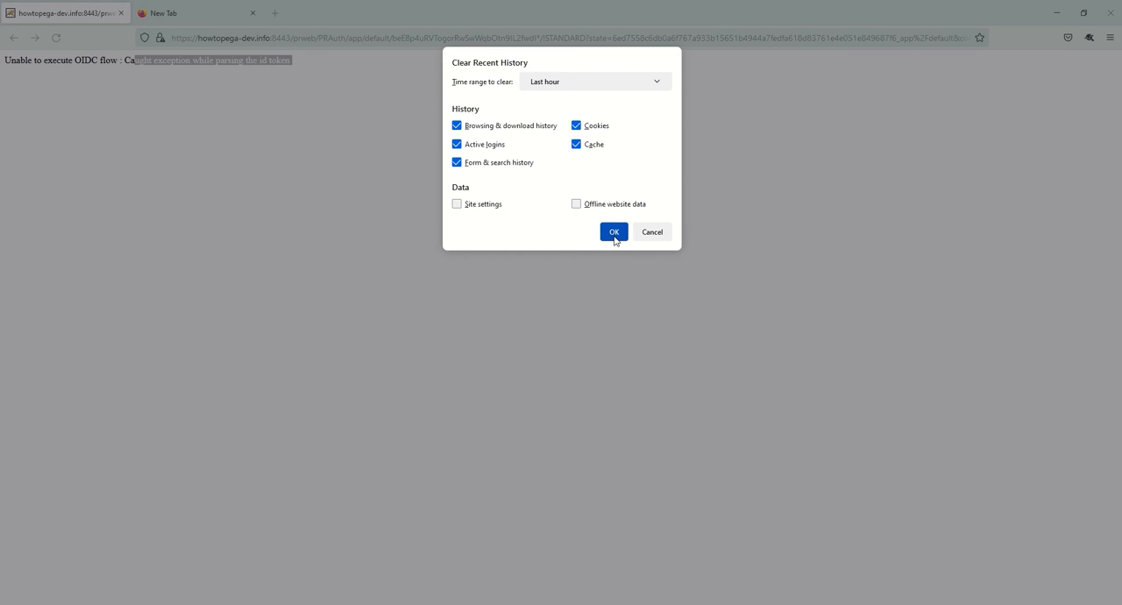
click(614, 232)
Step: Close the failed OIDC login tab and the surplus blank tab, keeping a single new tab
click(220, 10)
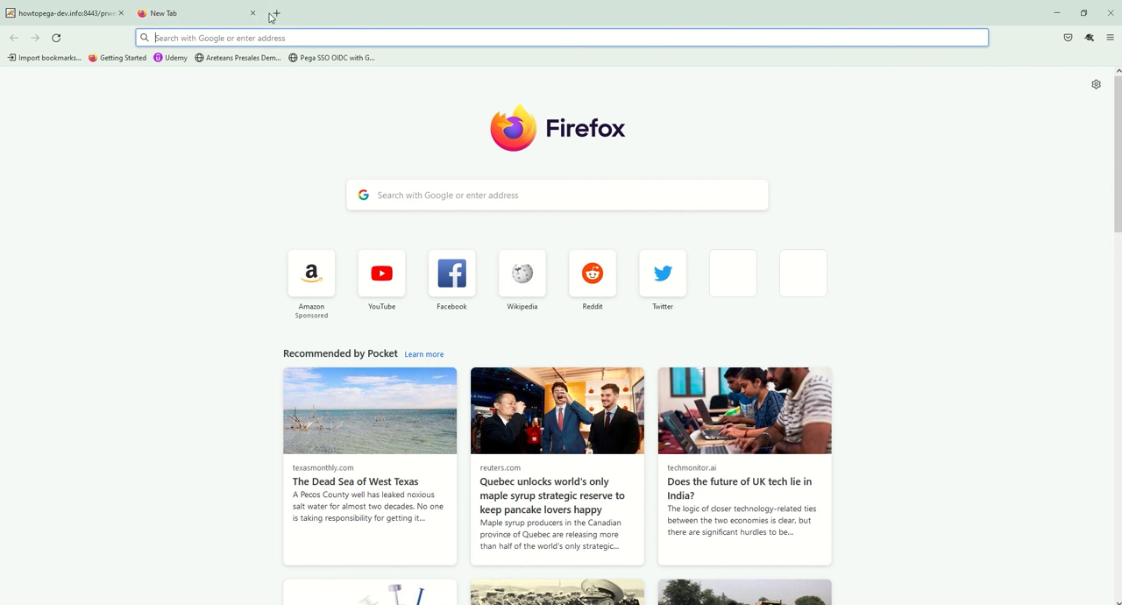
click(271, 14)
click(252, 15)
click(123, 15)
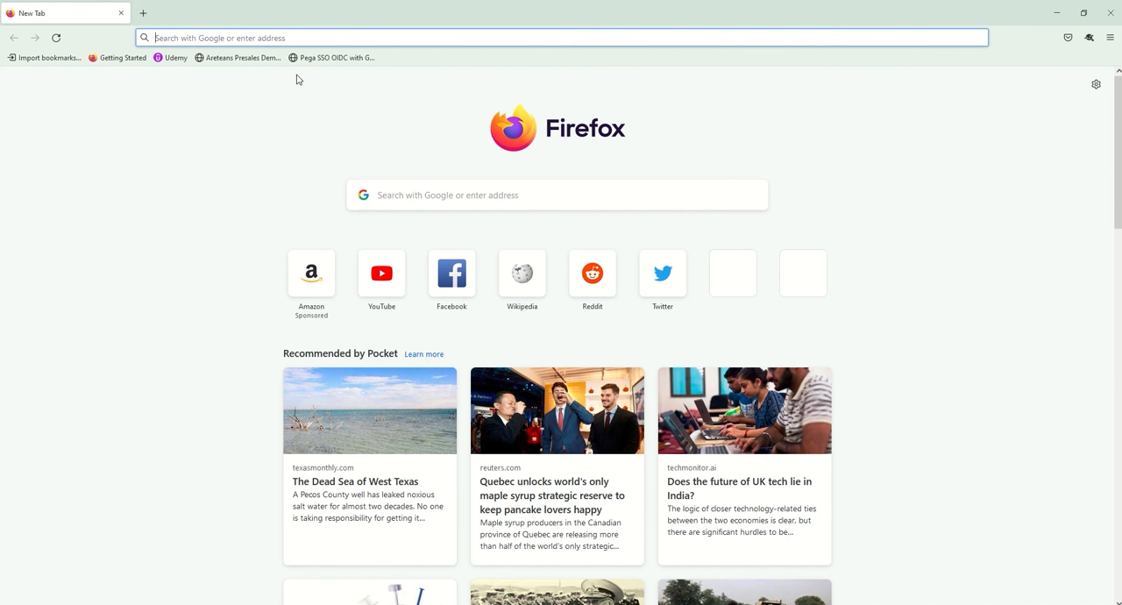
click(333, 58)
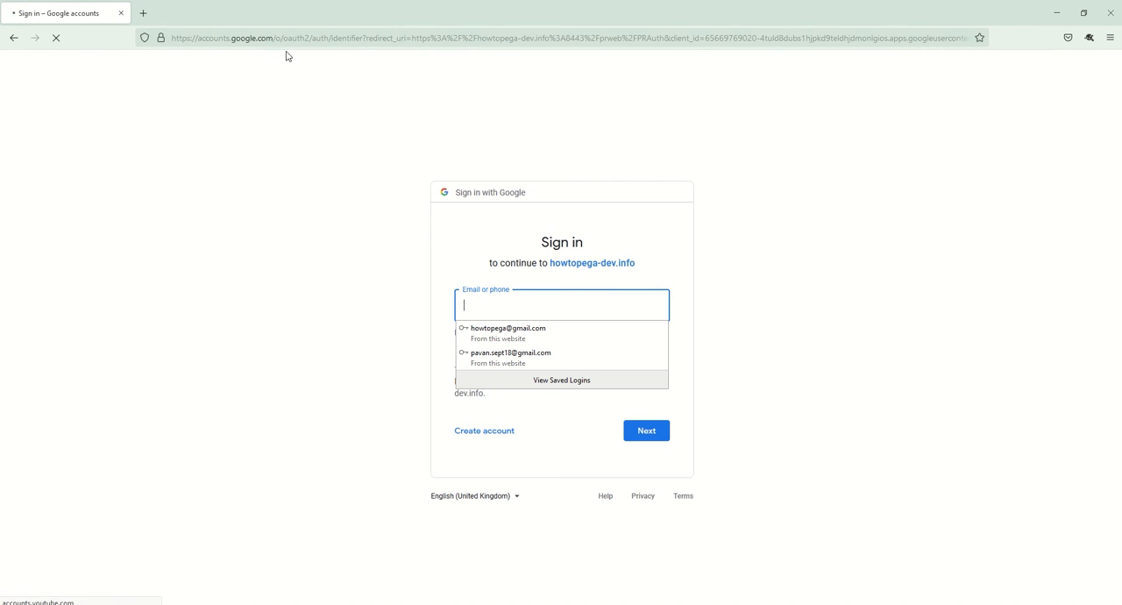
click(143, 13)
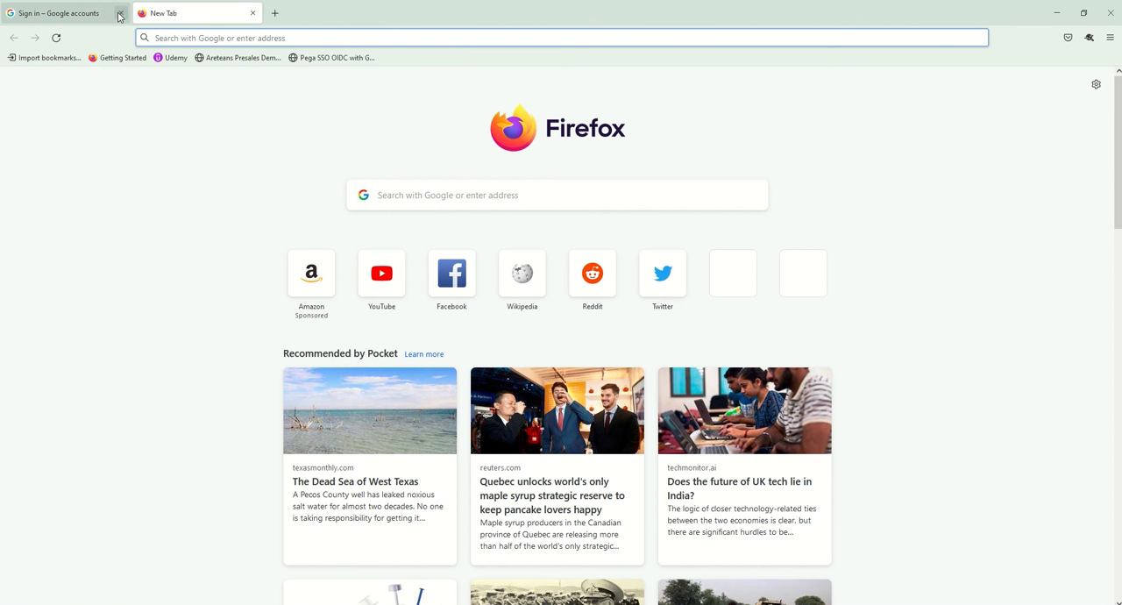
click(120, 14)
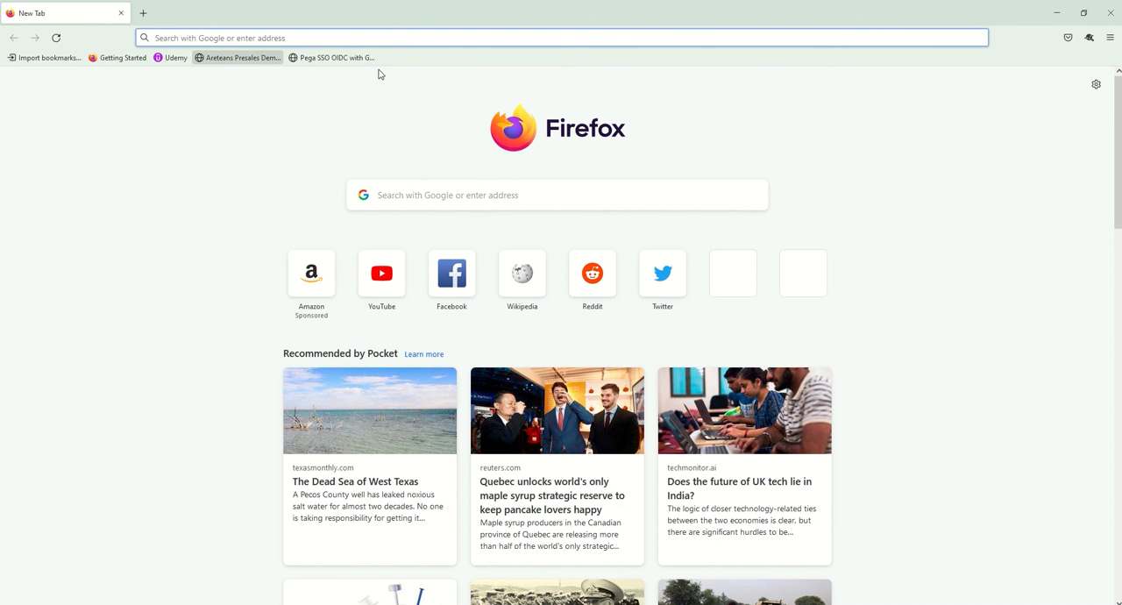
Step: Inspect the URL stored in the "Pega SSO OIDC with Google" bookmark and leave its editor without saving
right_click(329, 64)
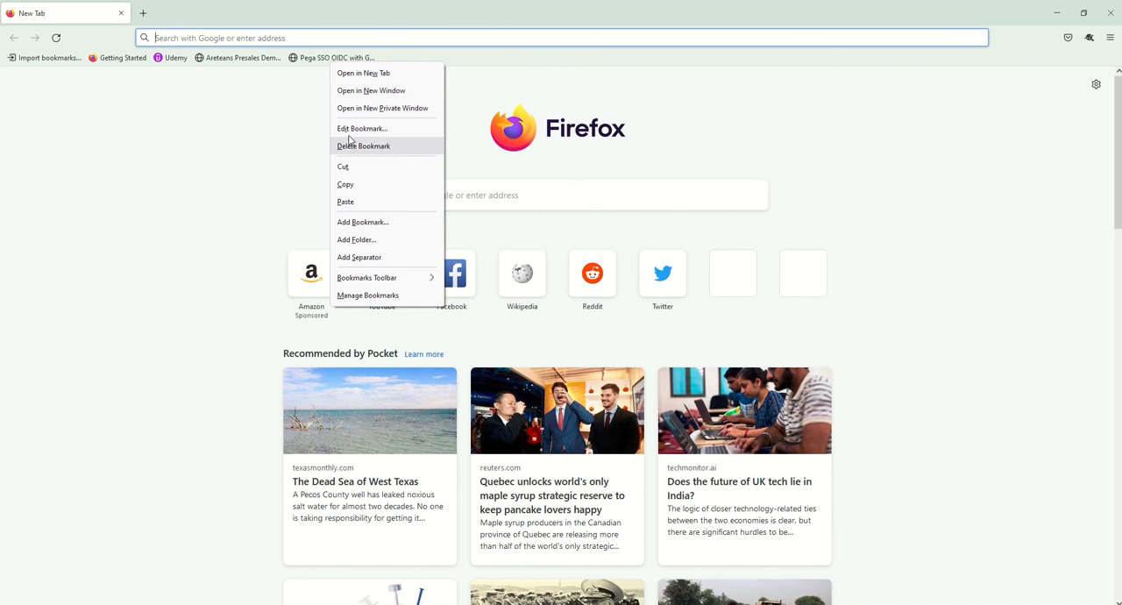
click(350, 131)
click(609, 155)
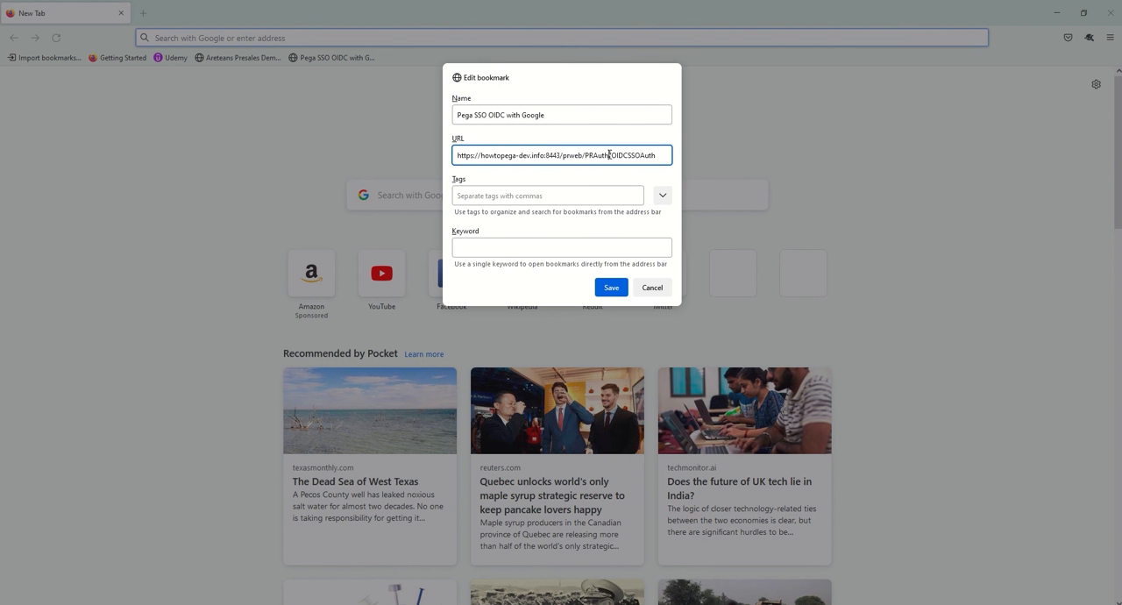
key(ctrl+a)
key(ctrl+c)
click(651, 287)
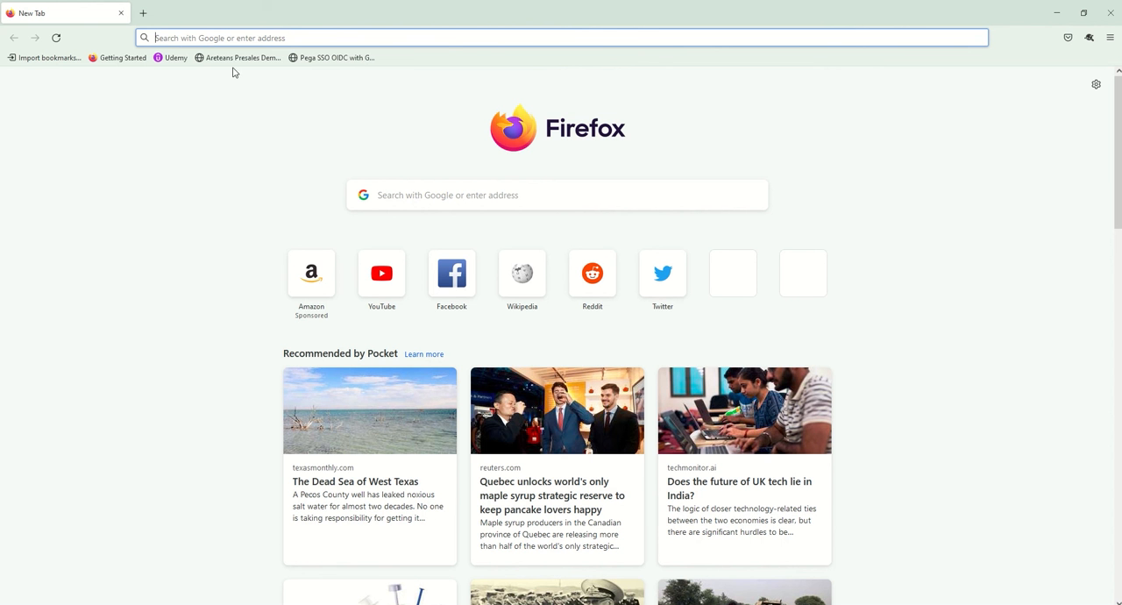
click(146, 15)
click(121, 13)
click(176, 38)
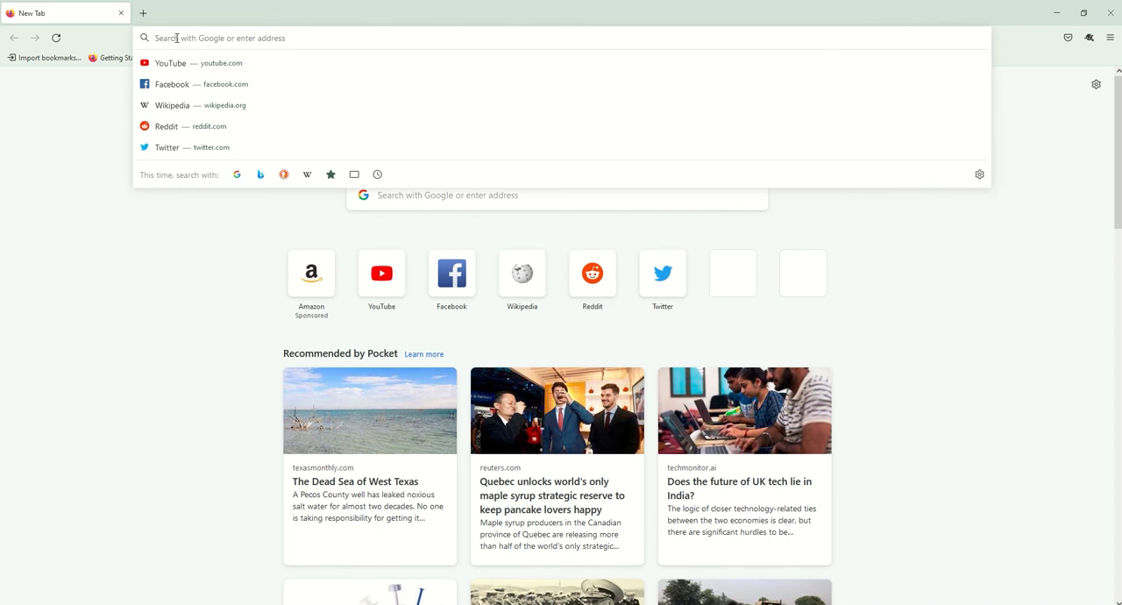
key(ctrl+v)
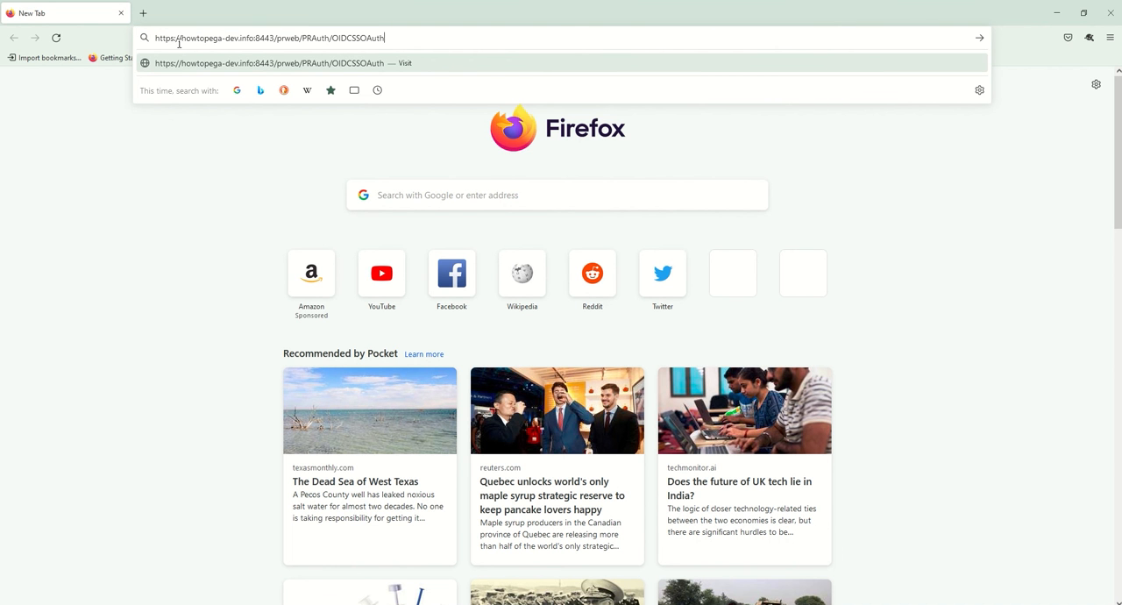
key(Return)
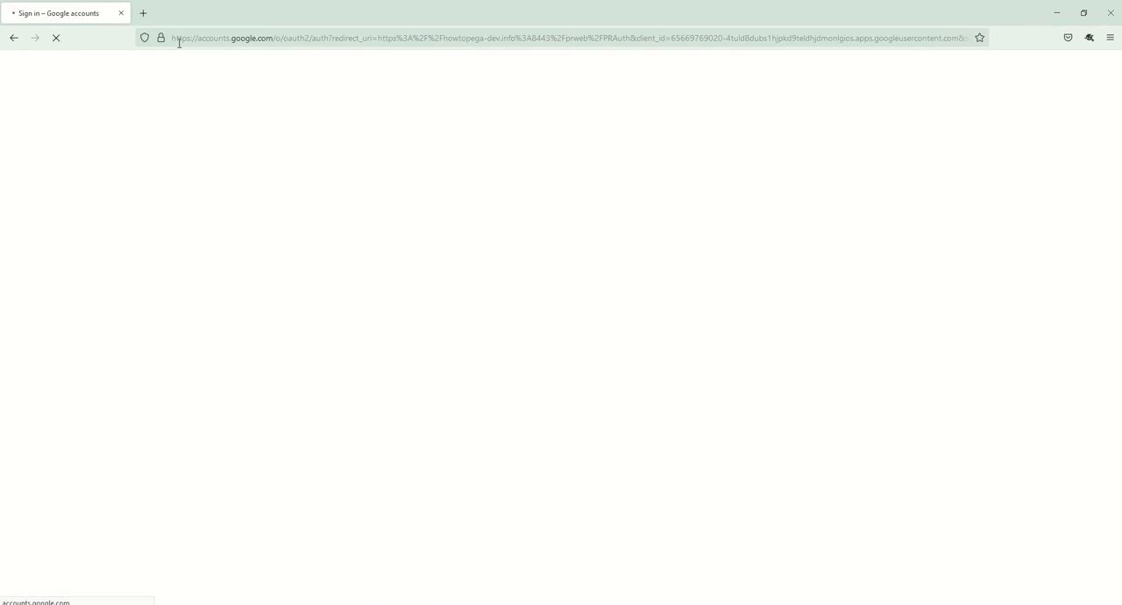
Step: Sign in to howtopega-dev.info with Google, filling in the account's saved e-mail and password
click(291, 278)
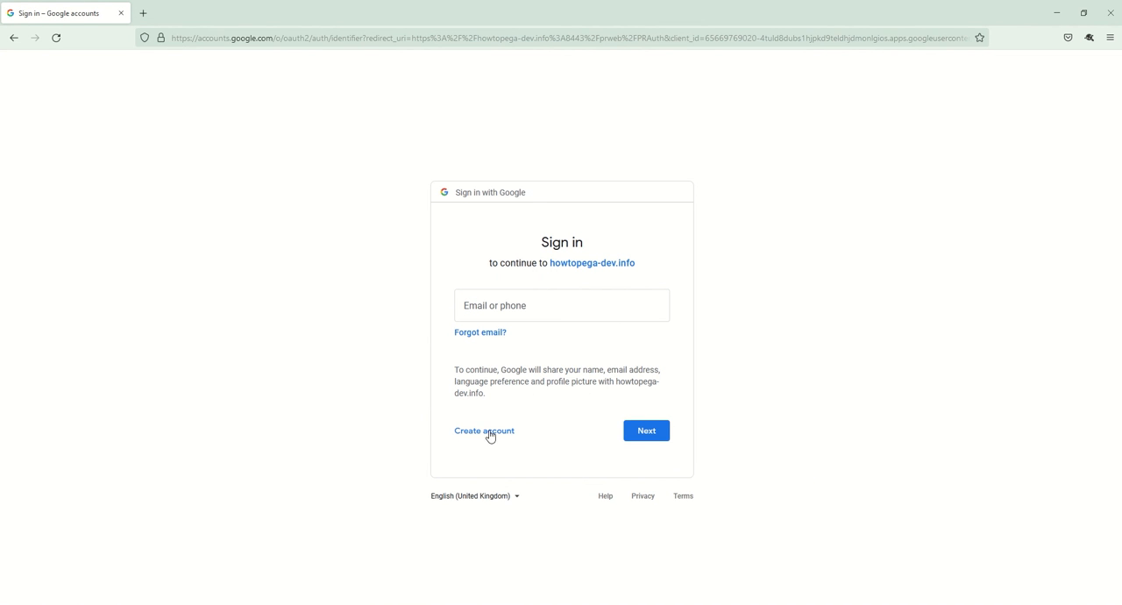
click(511, 303)
click(502, 340)
click(341, 325)
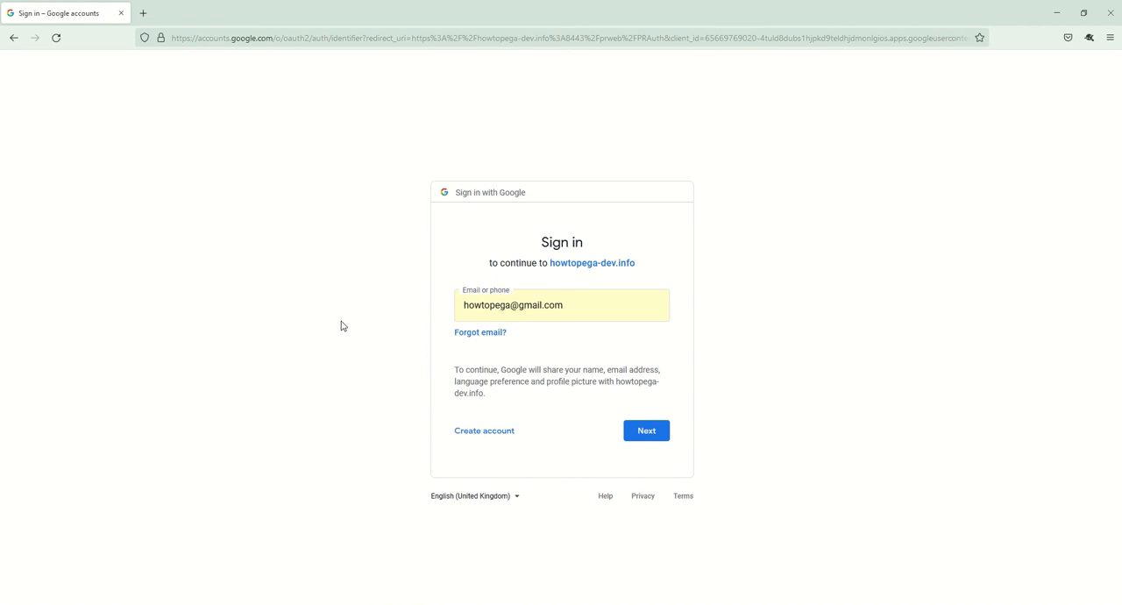
click(646, 433)
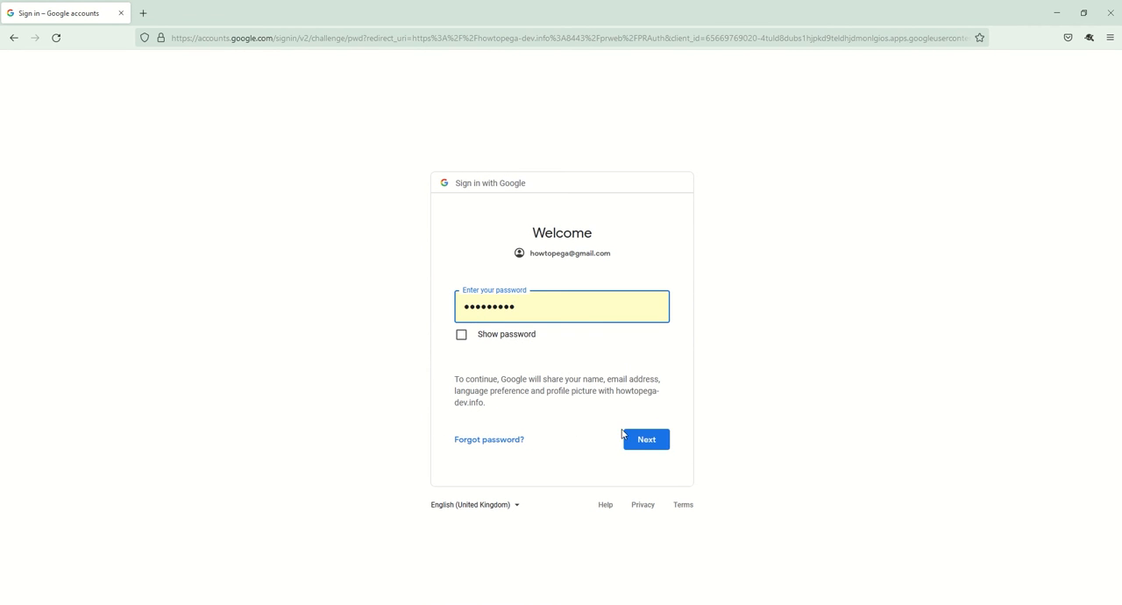
click(647, 446)
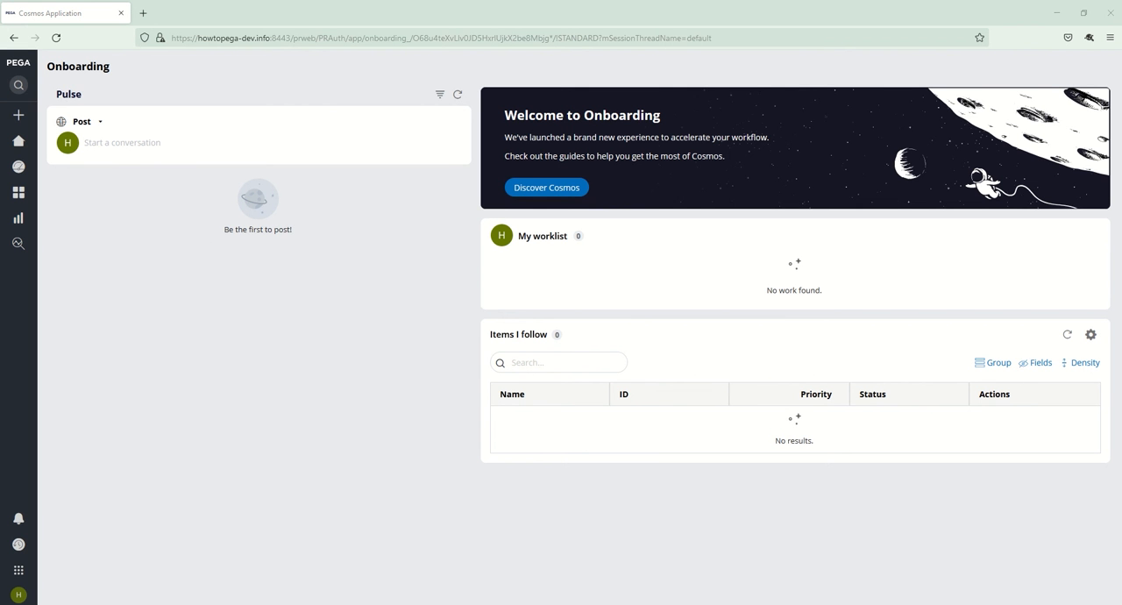
Step: Switch to Dev Studio in Chrome and examine the OIDCSSOAuth operator identification mapping from the {email} claim and the advanced configurations
key(alt+Tab)
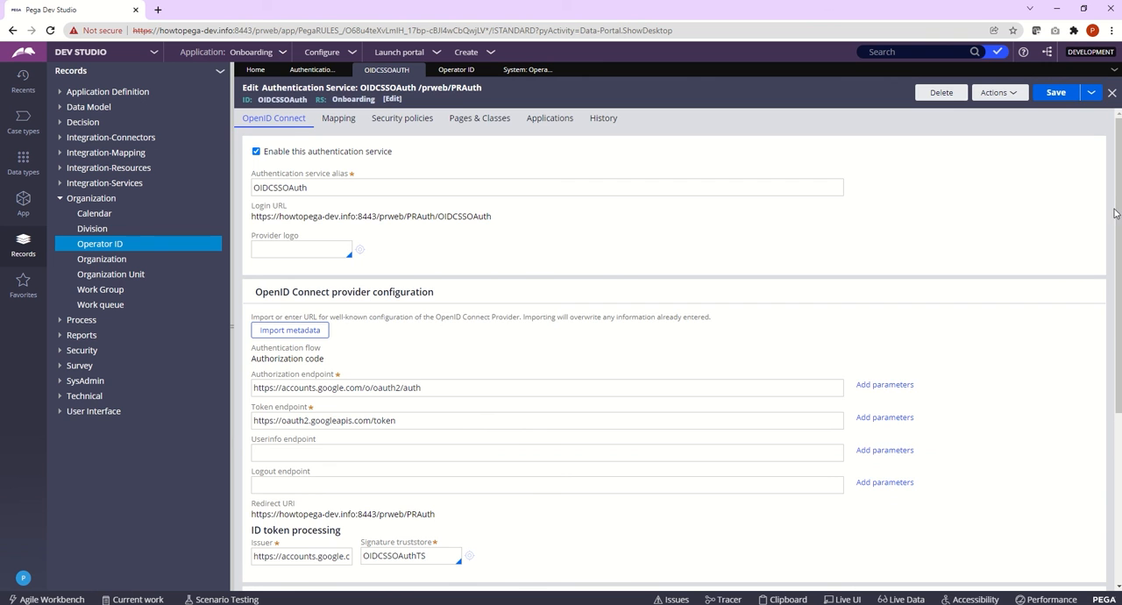
drag(1118, 213, 1116, 360)
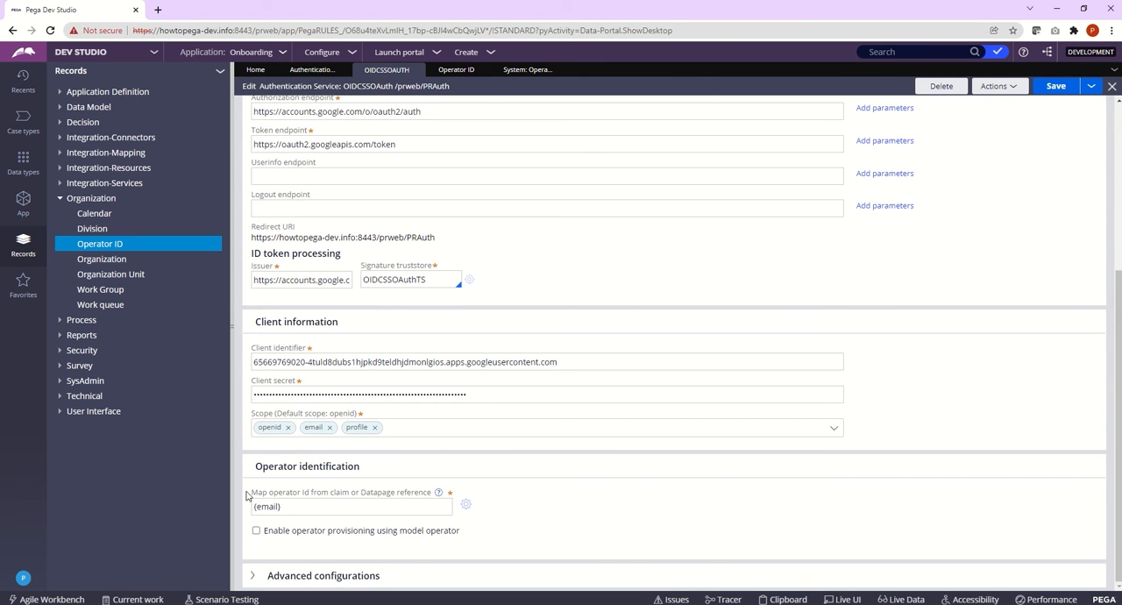
drag(287, 512, 253, 512)
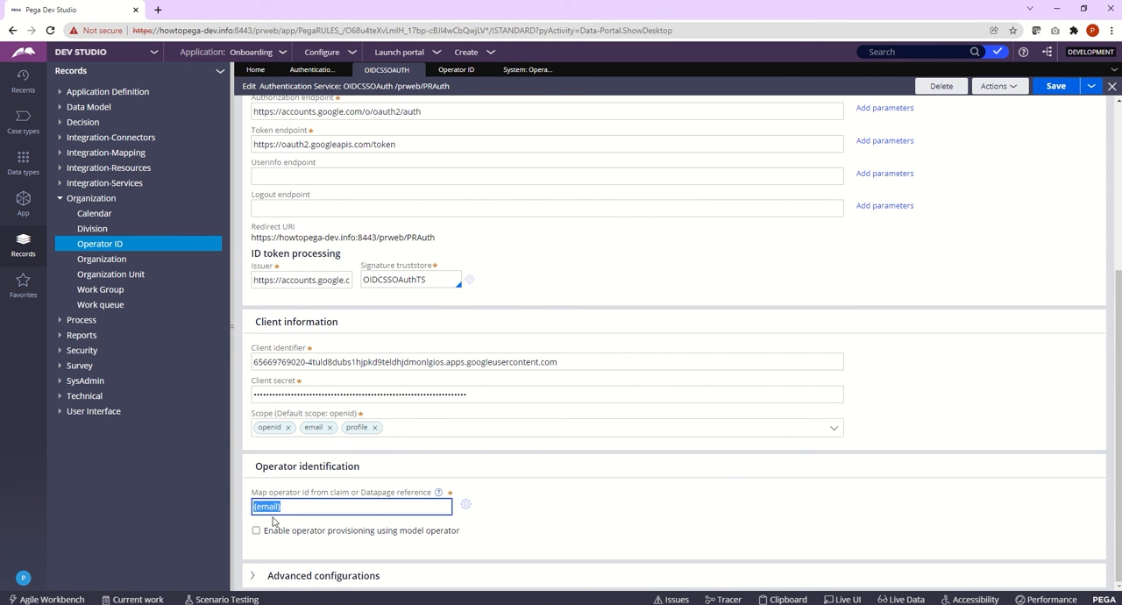
drag(297, 508, 253, 511)
click(297, 506)
drag(297, 505, 252, 507)
click(273, 578)
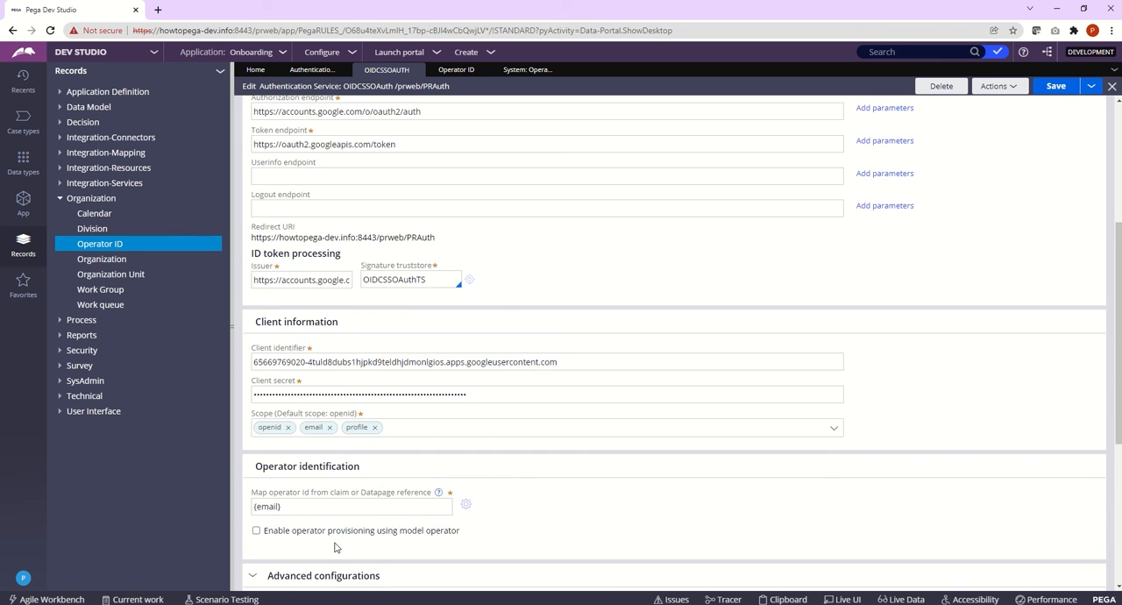
scroll(334, 547, down, 1)
click(263, 464)
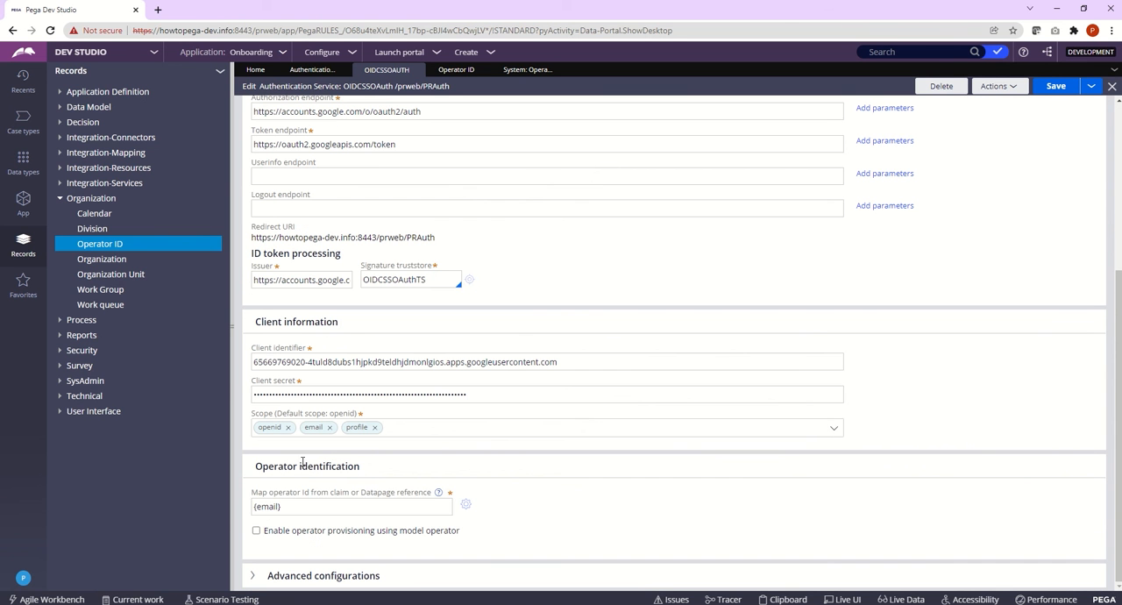
click(278, 507)
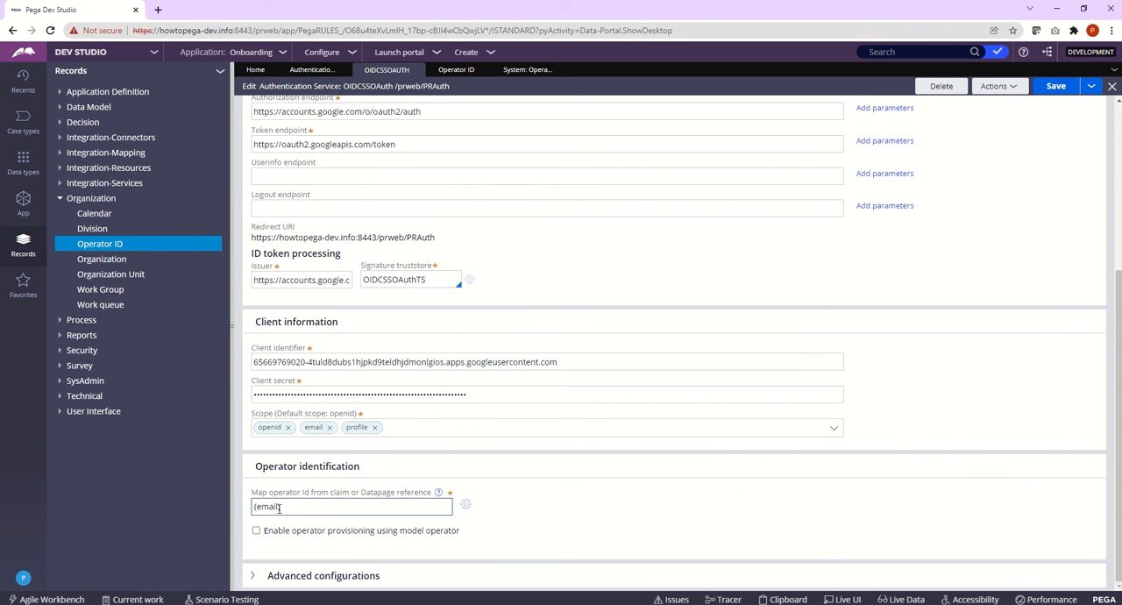
drag(279, 507, 251, 507)
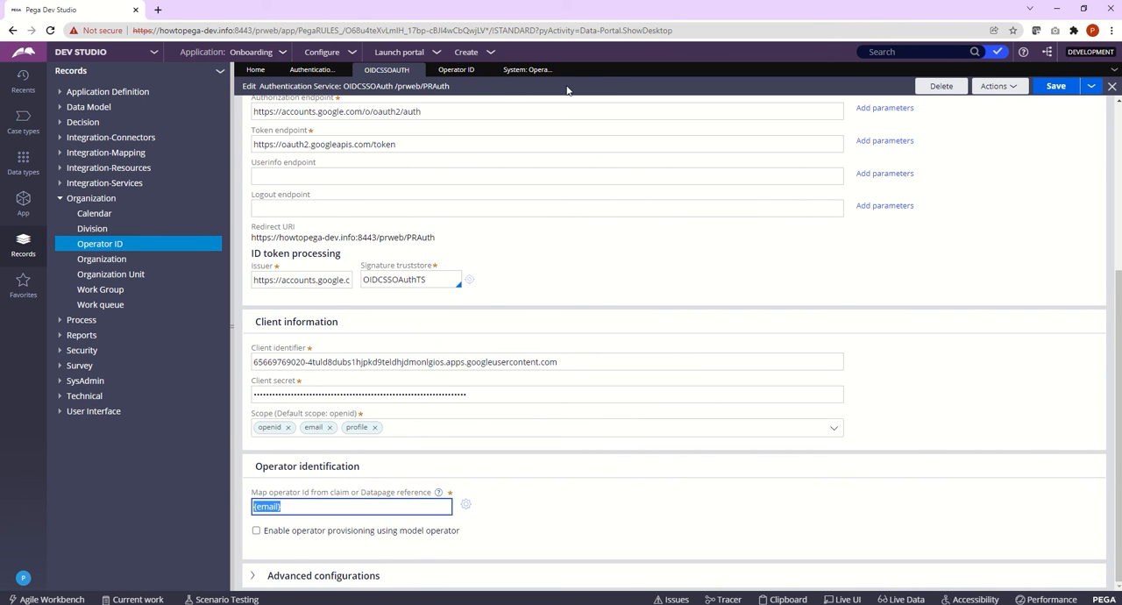
Step: Open the operator record matching the Google account's e-mail, check its ID, and return to the Operator ID list
click(456, 70)
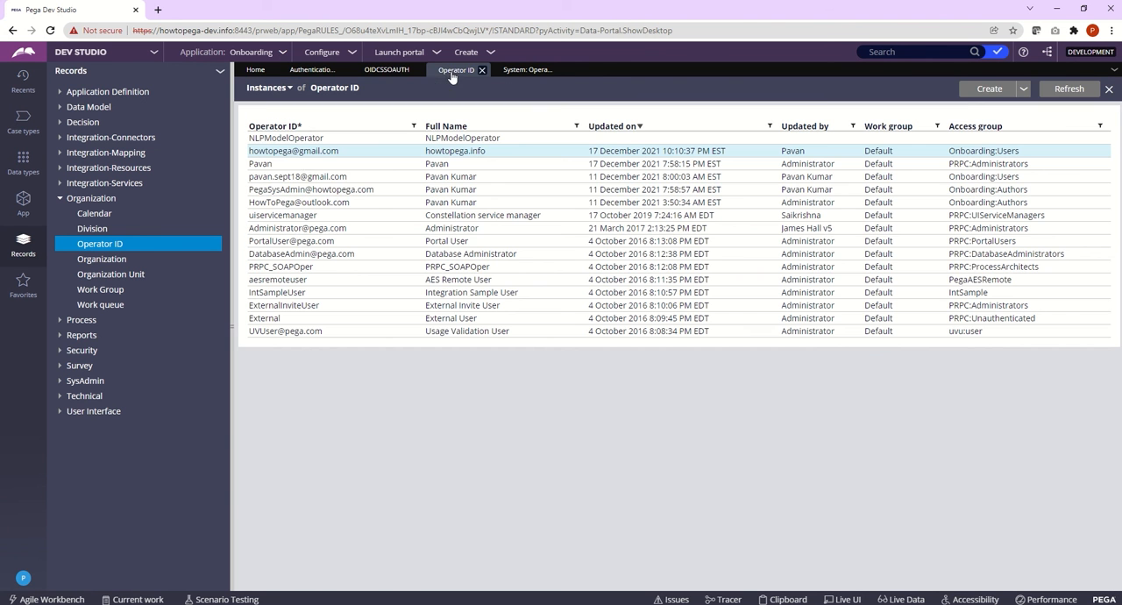
click(295, 153)
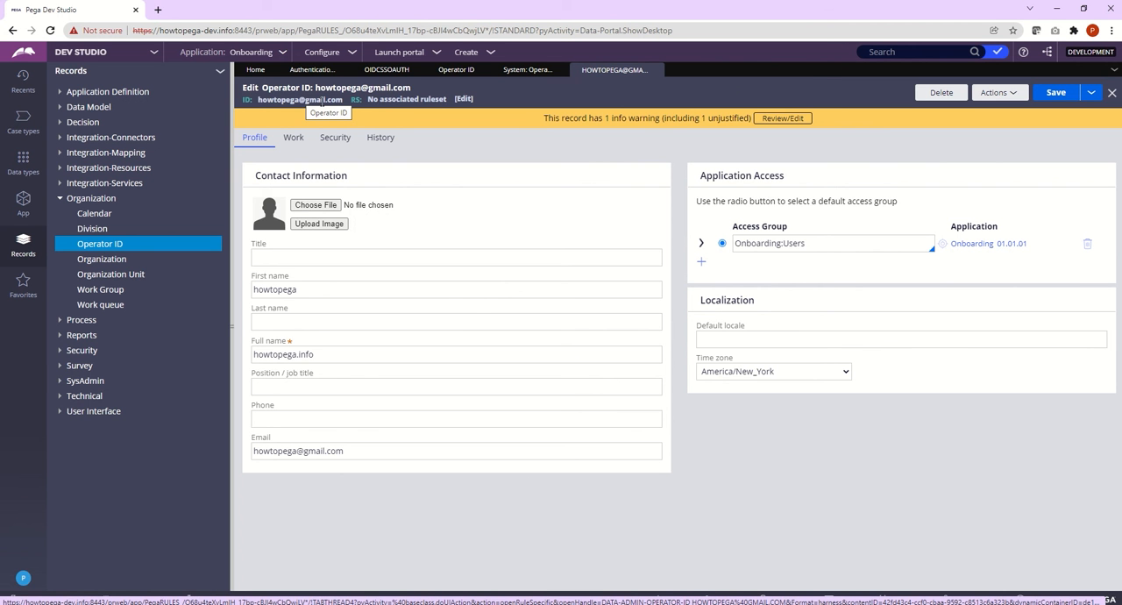
click(460, 72)
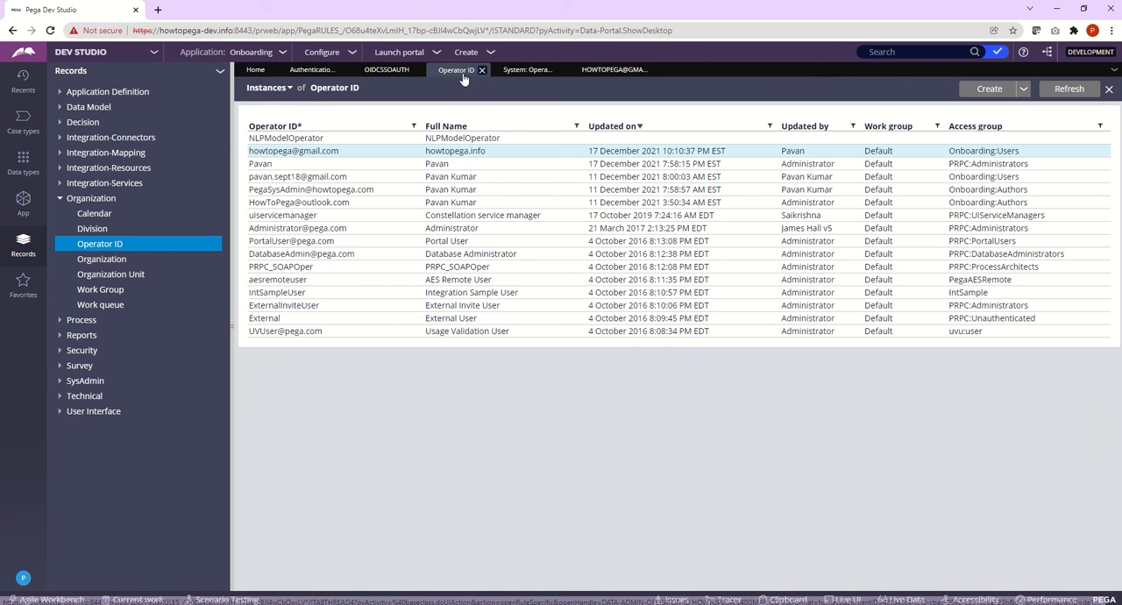
Step: In the OIDCSSOAuth service, try enabling operator provisioning using a model operator by name, and turn it off again
click(385, 72)
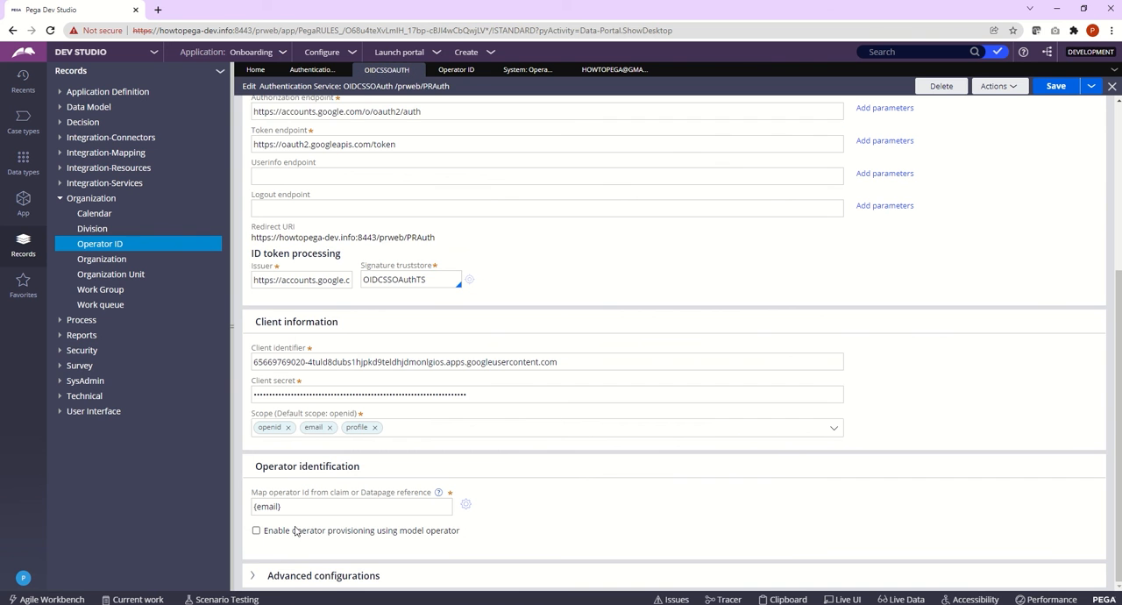
click(256, 530)
scroll(346, 526, down, 1)
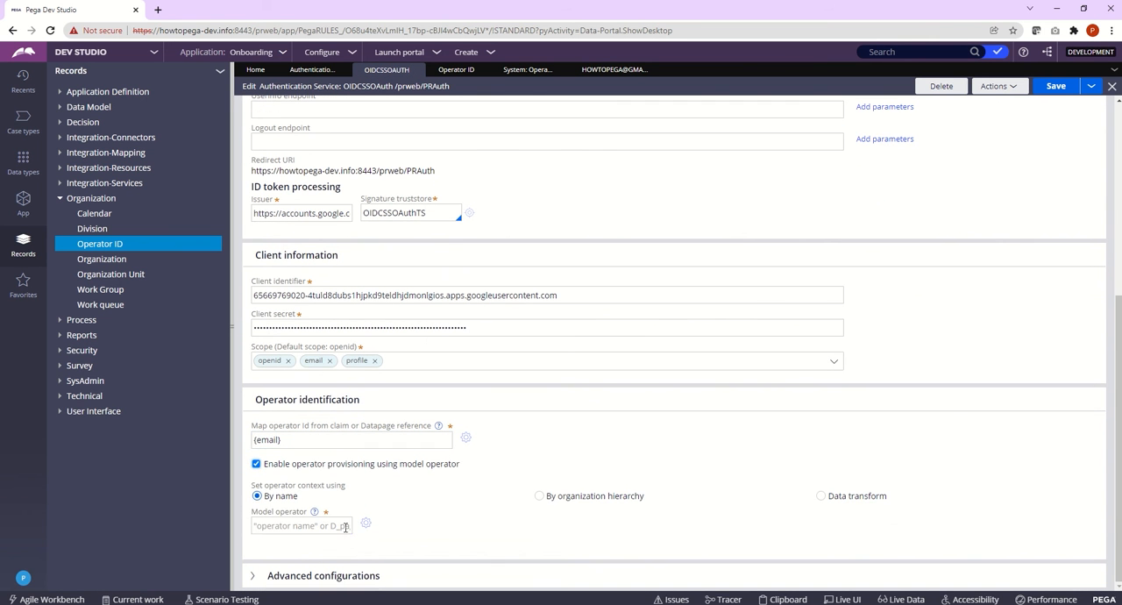
click(298, 526)
click(256, 464)
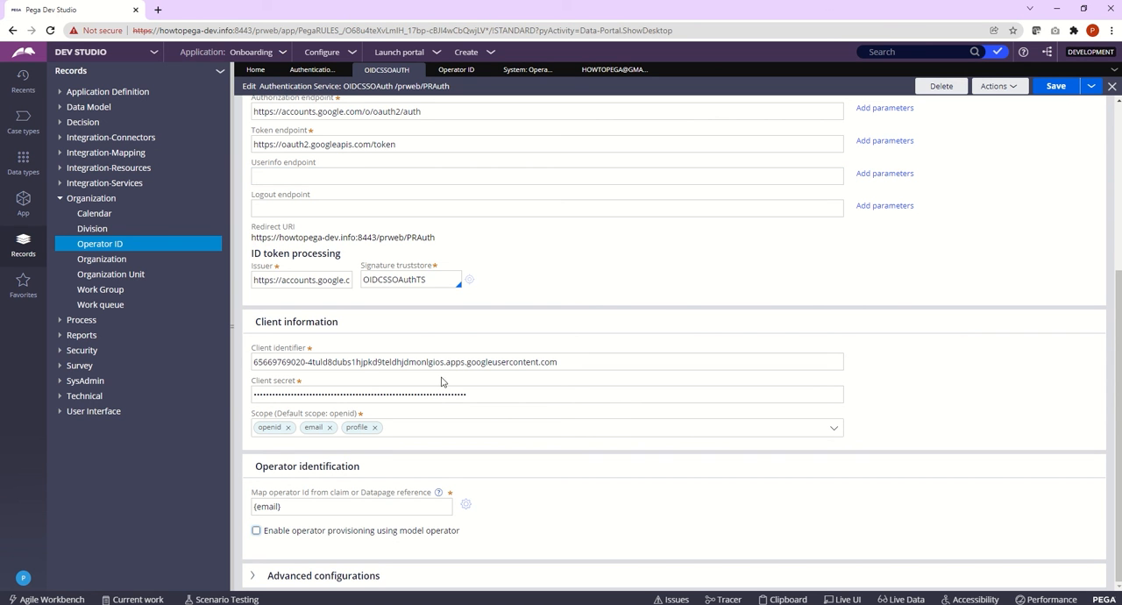
Step: Review the Google account's operator record, including its security settings, and return to the Onboarding portal in Firefox
click(601, 69)
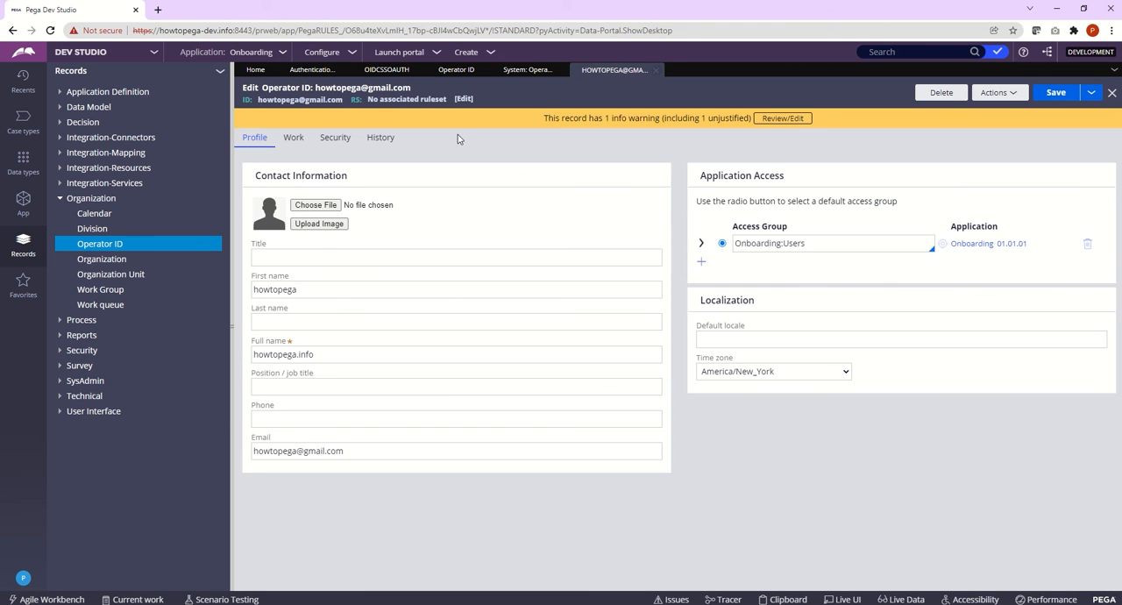
click(341, 140)
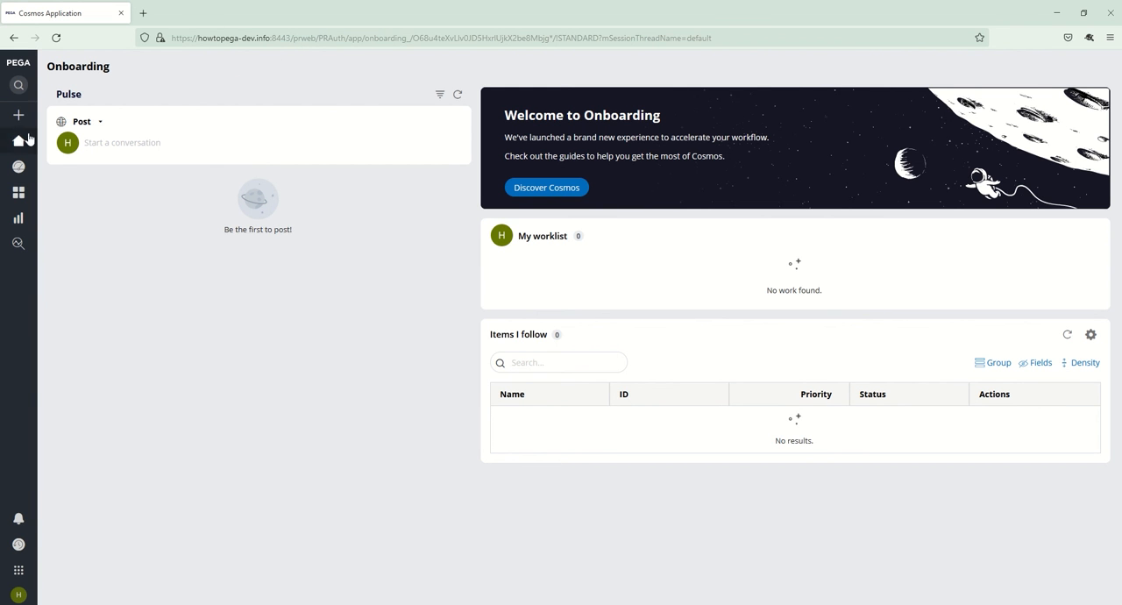
mouse_move(29, 139)
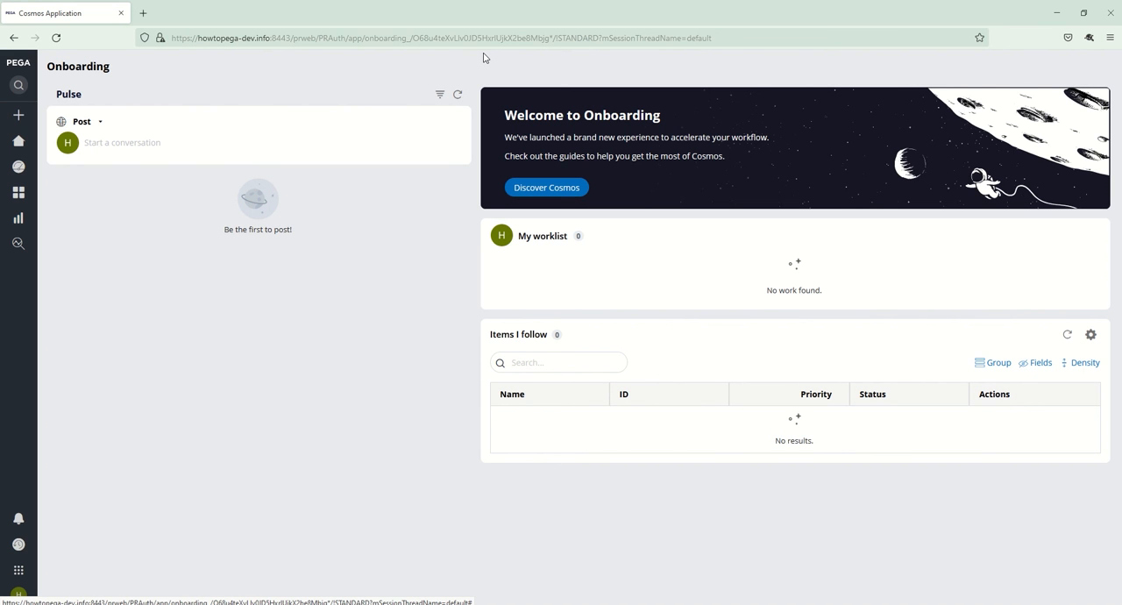
mouse_move(561, 6)
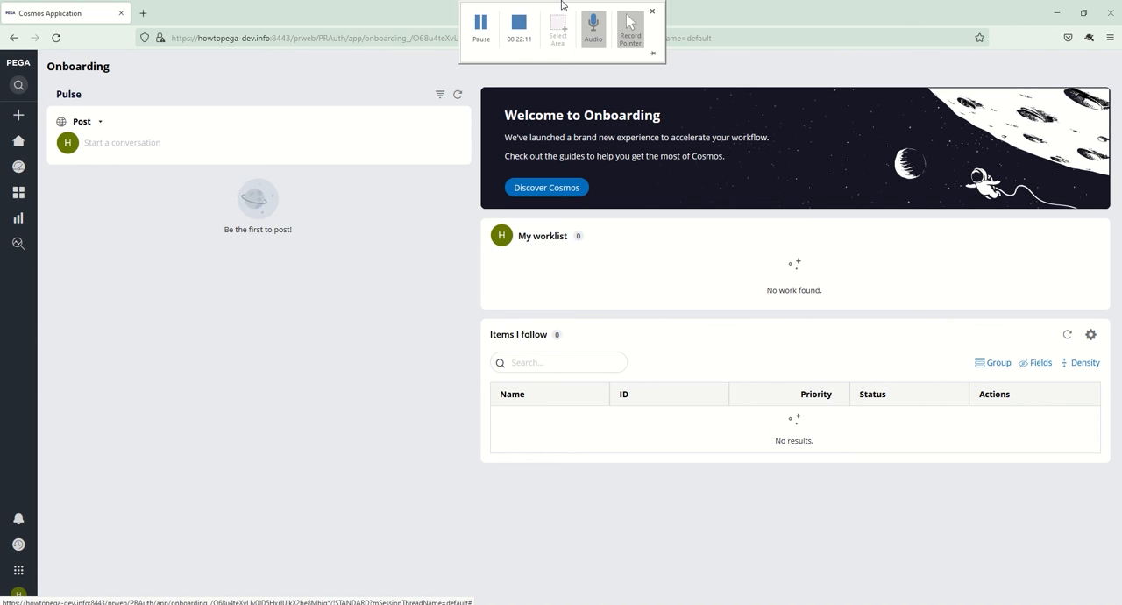